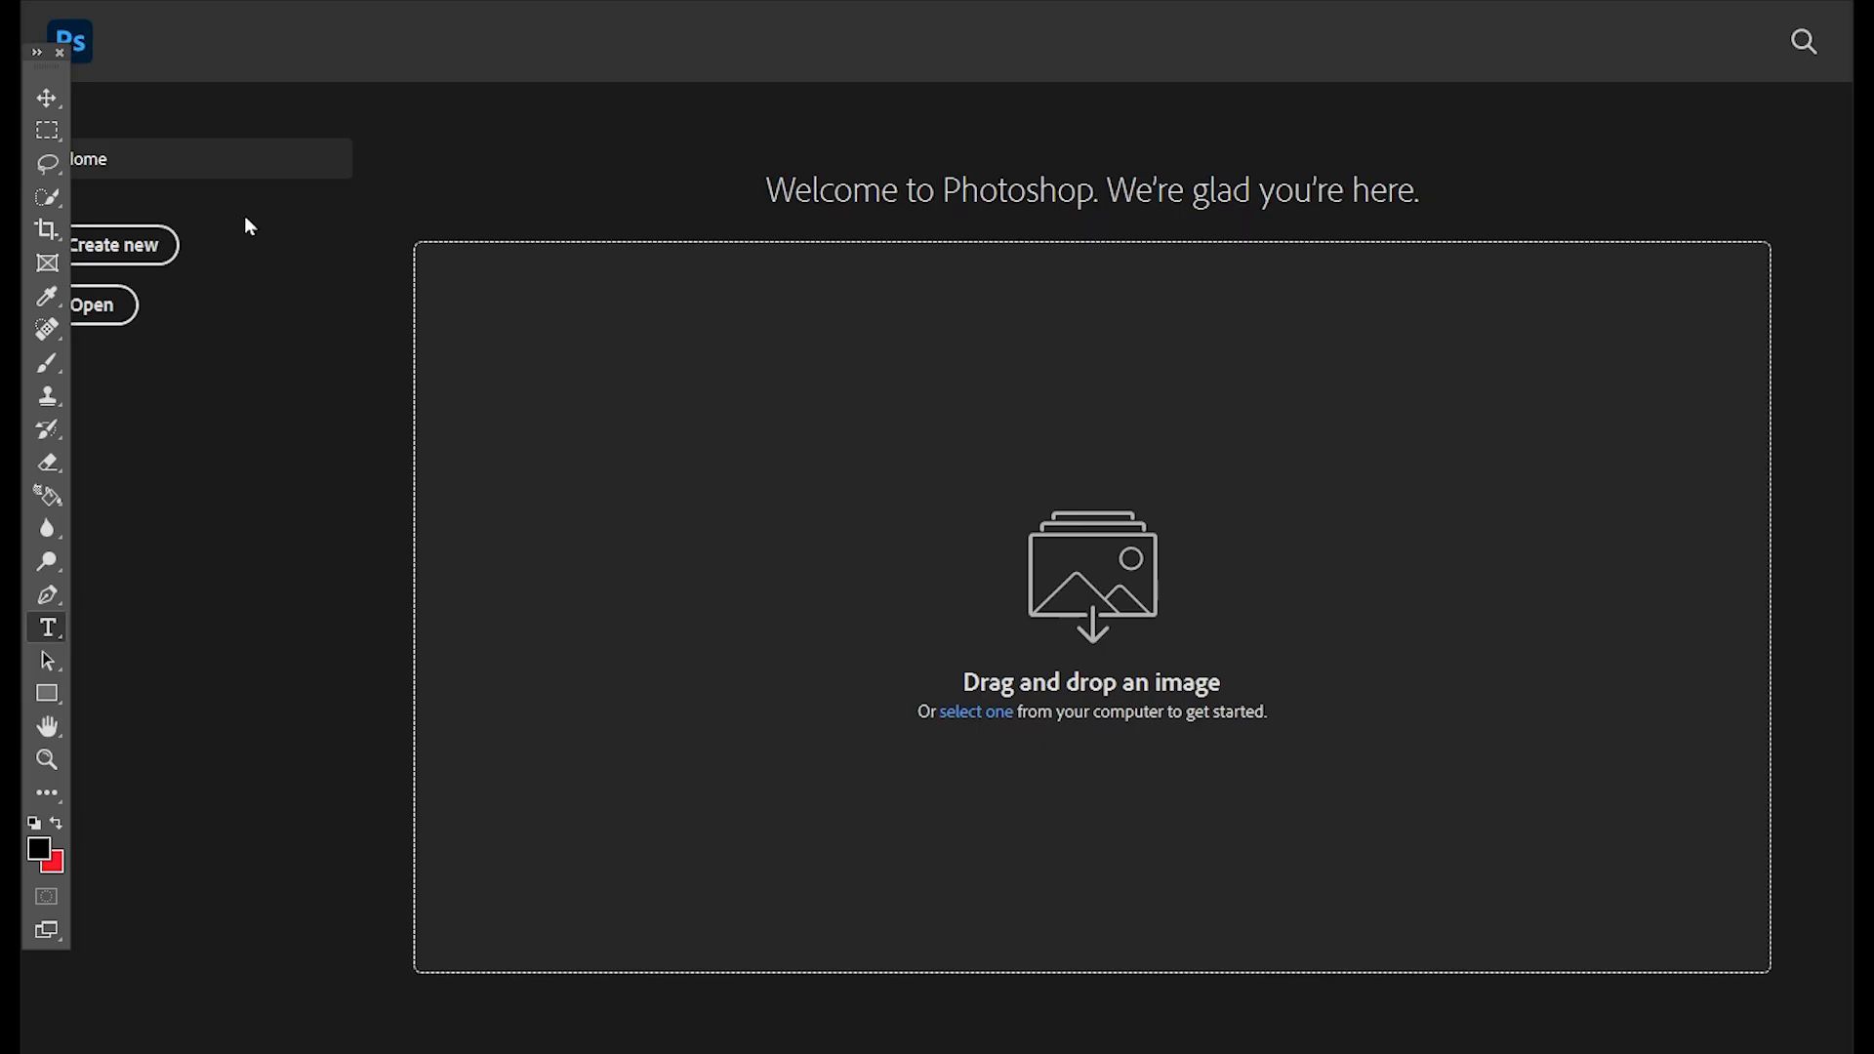
Create a new 1280 x 720 px document at 300 ppi in 16-bit RGB Color with a white background.
left_click(119, 264)
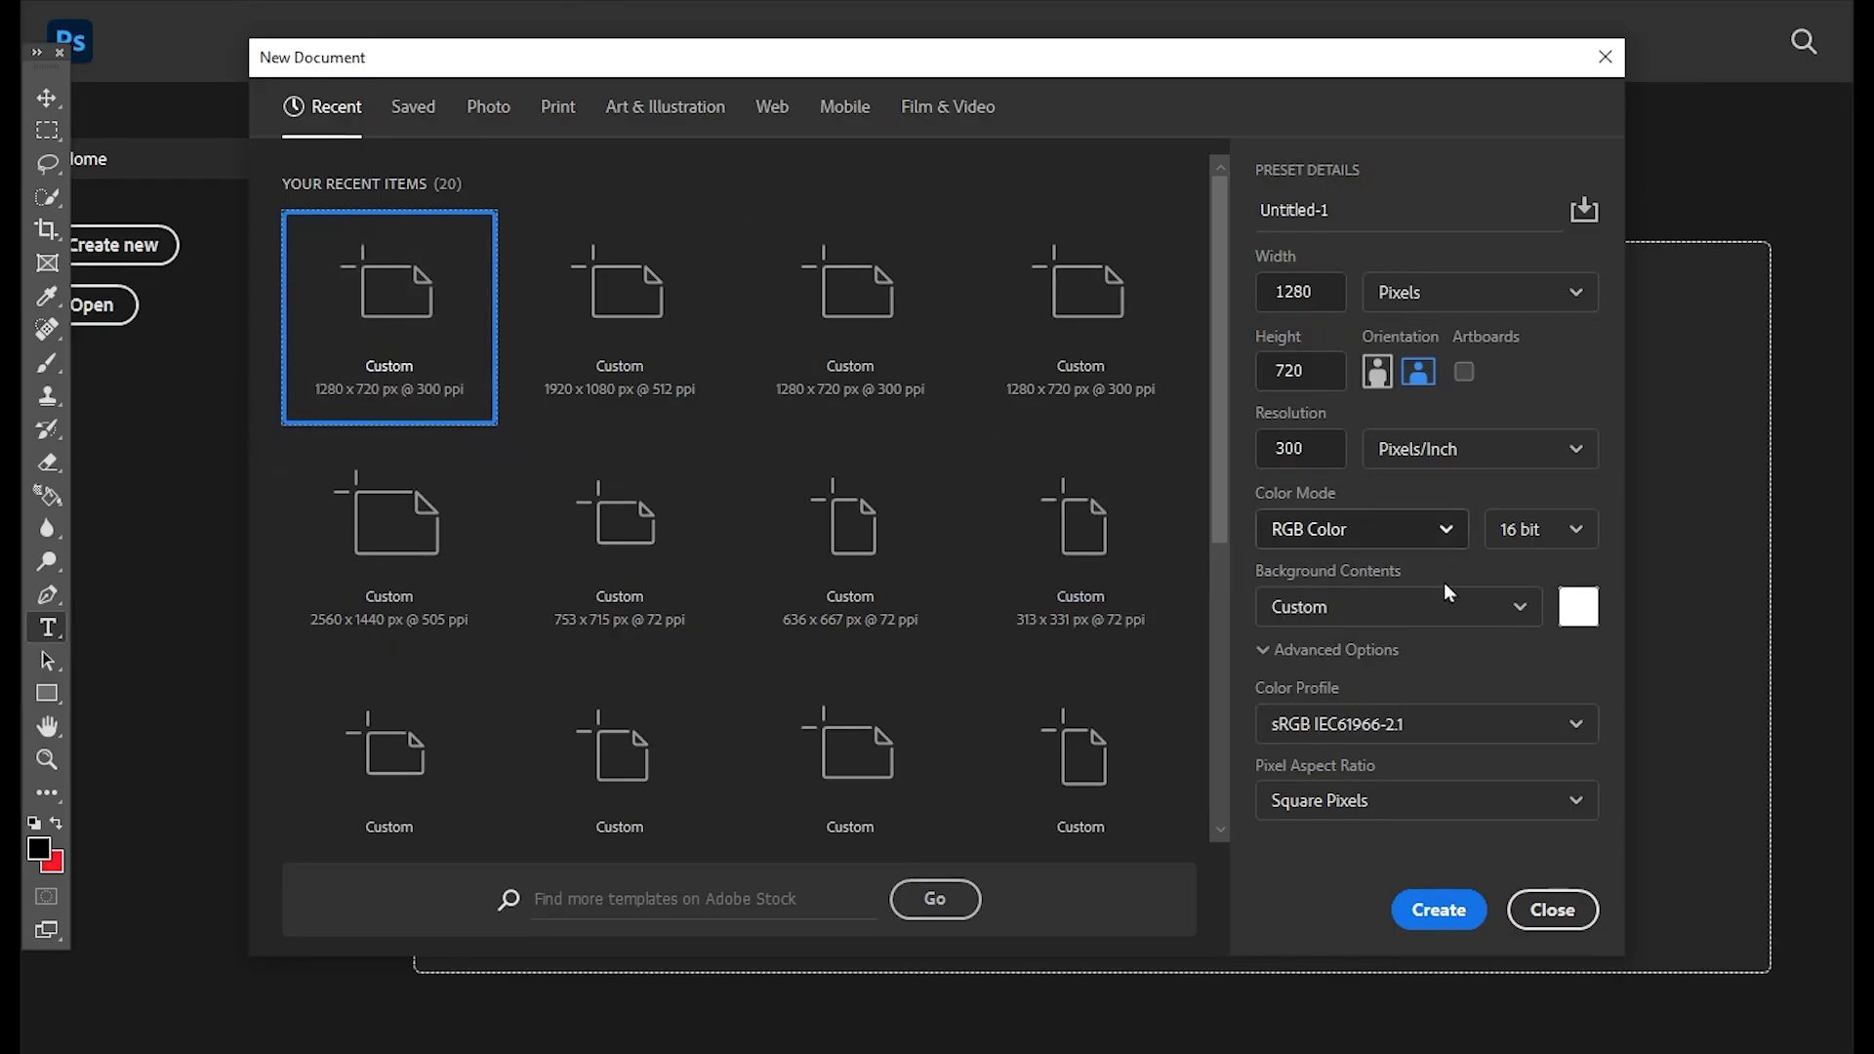
left_click(1417, 911)
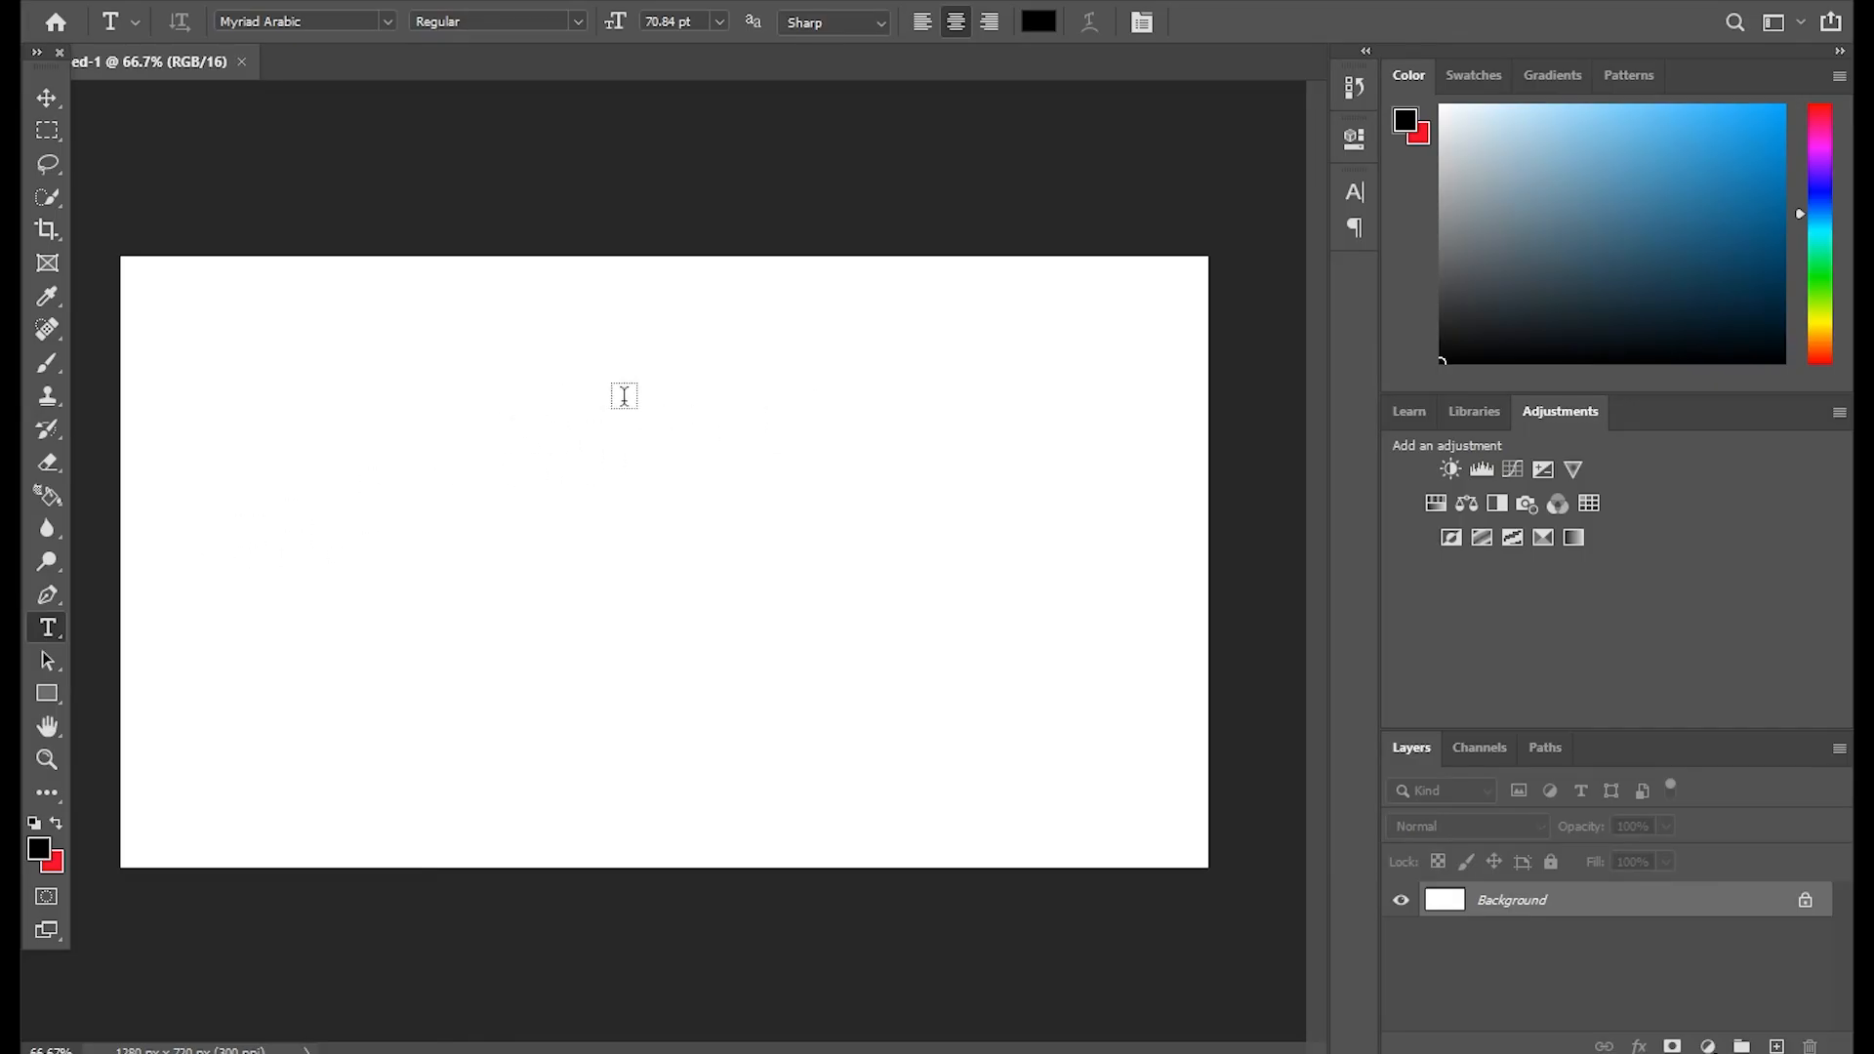
Add a placeholder text layer reading Lorem Ipsum and move it to the middle of the canvas.
left_click(553, 399)
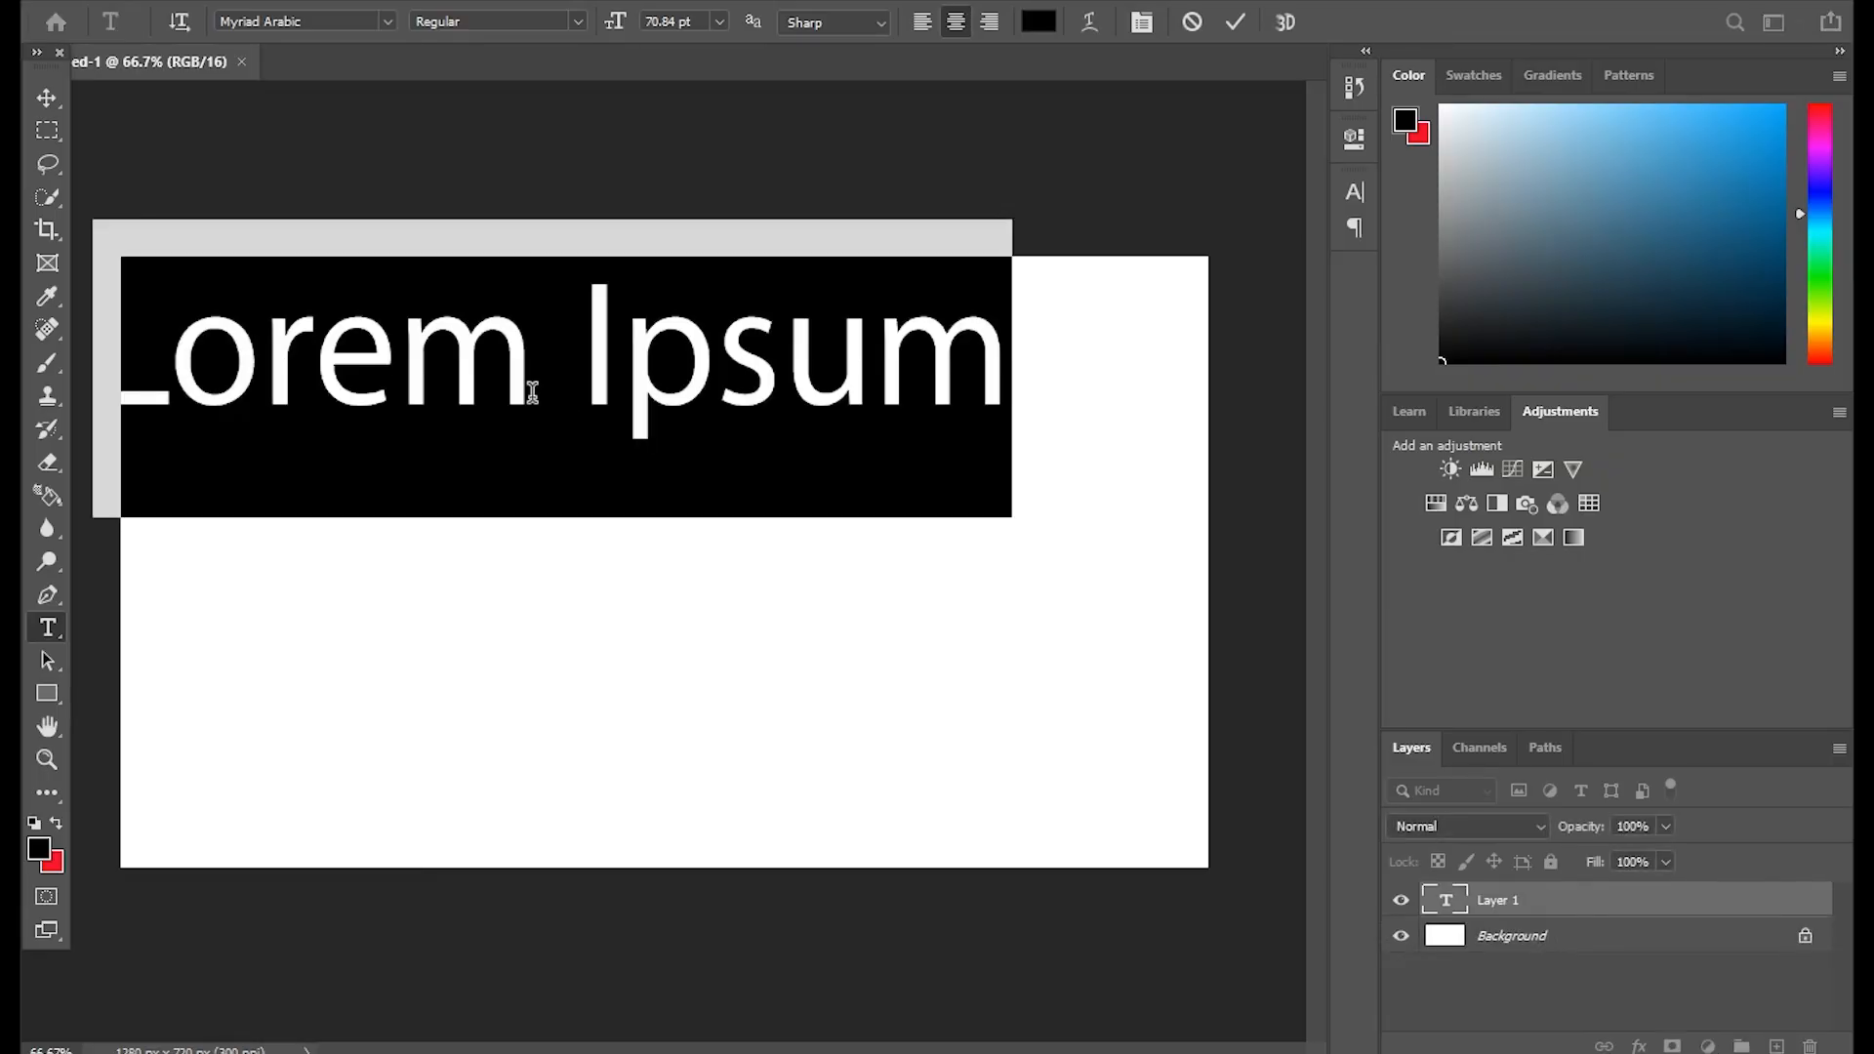
left_click(248, 309)
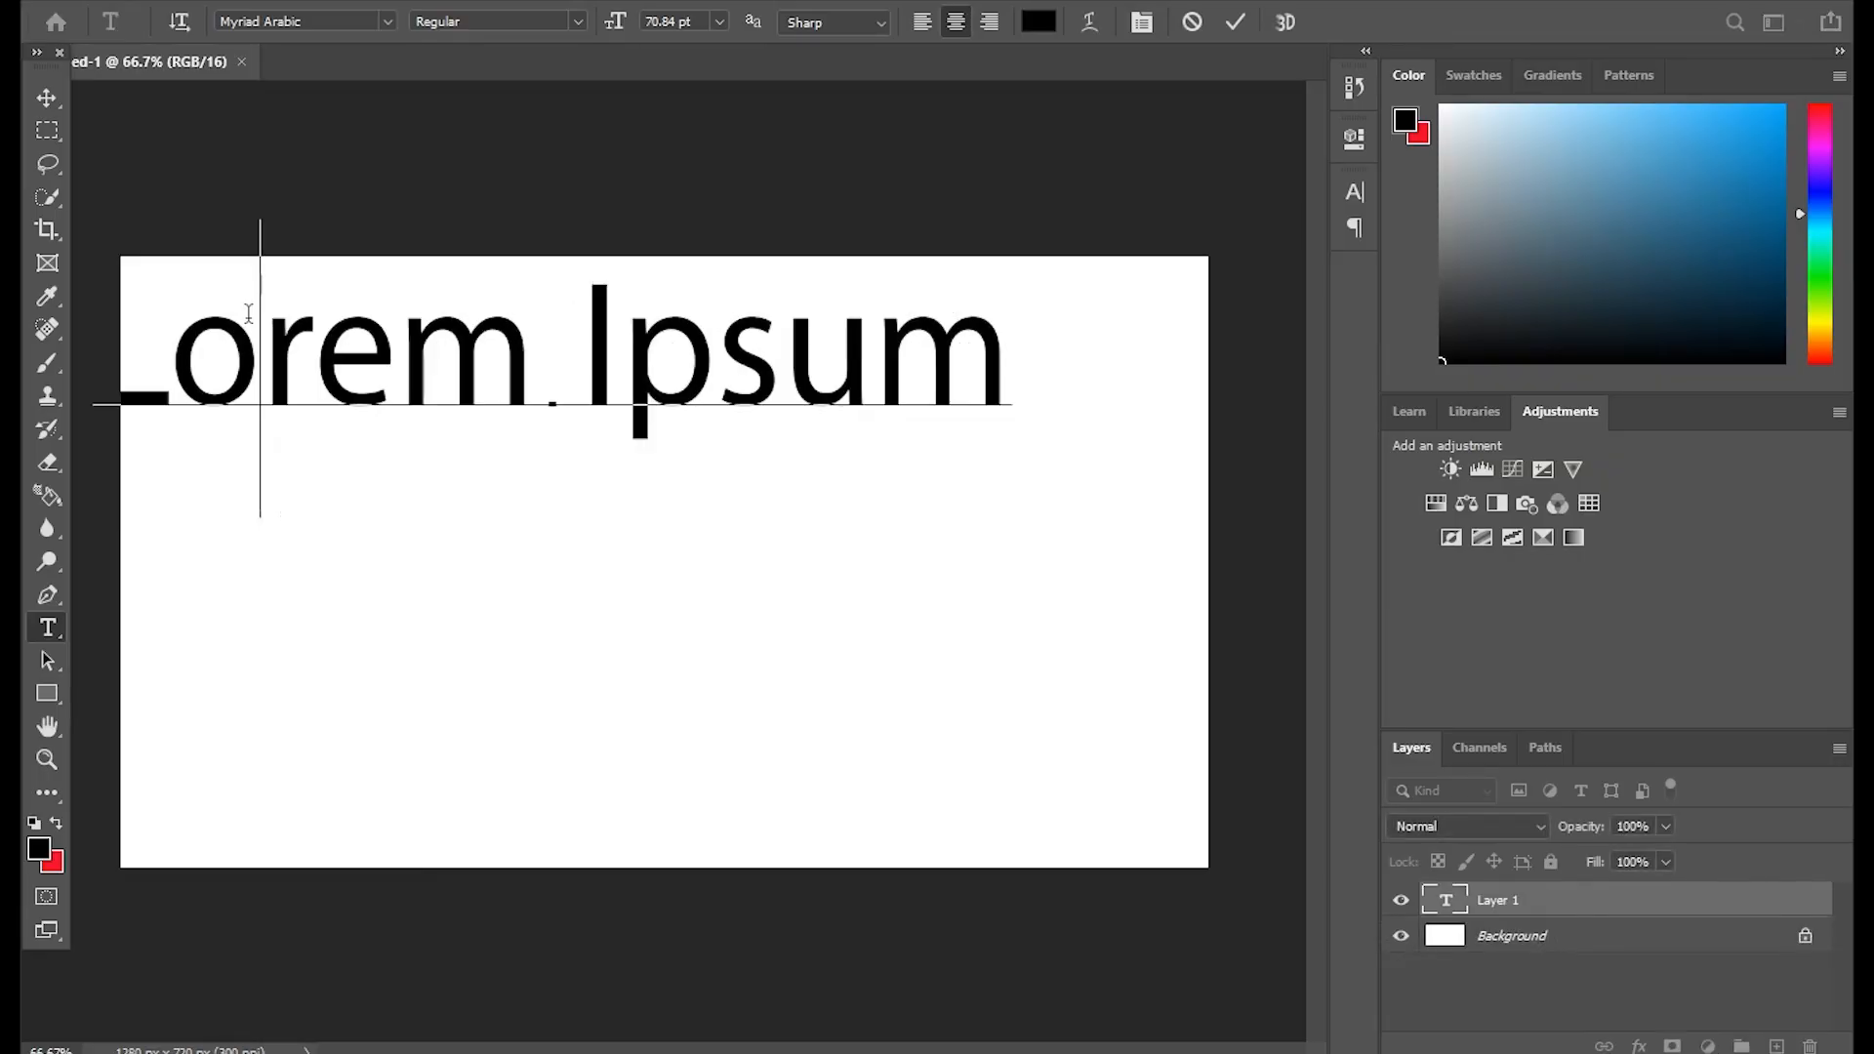
triple_click(368, 356)
triple_click(407, 334)
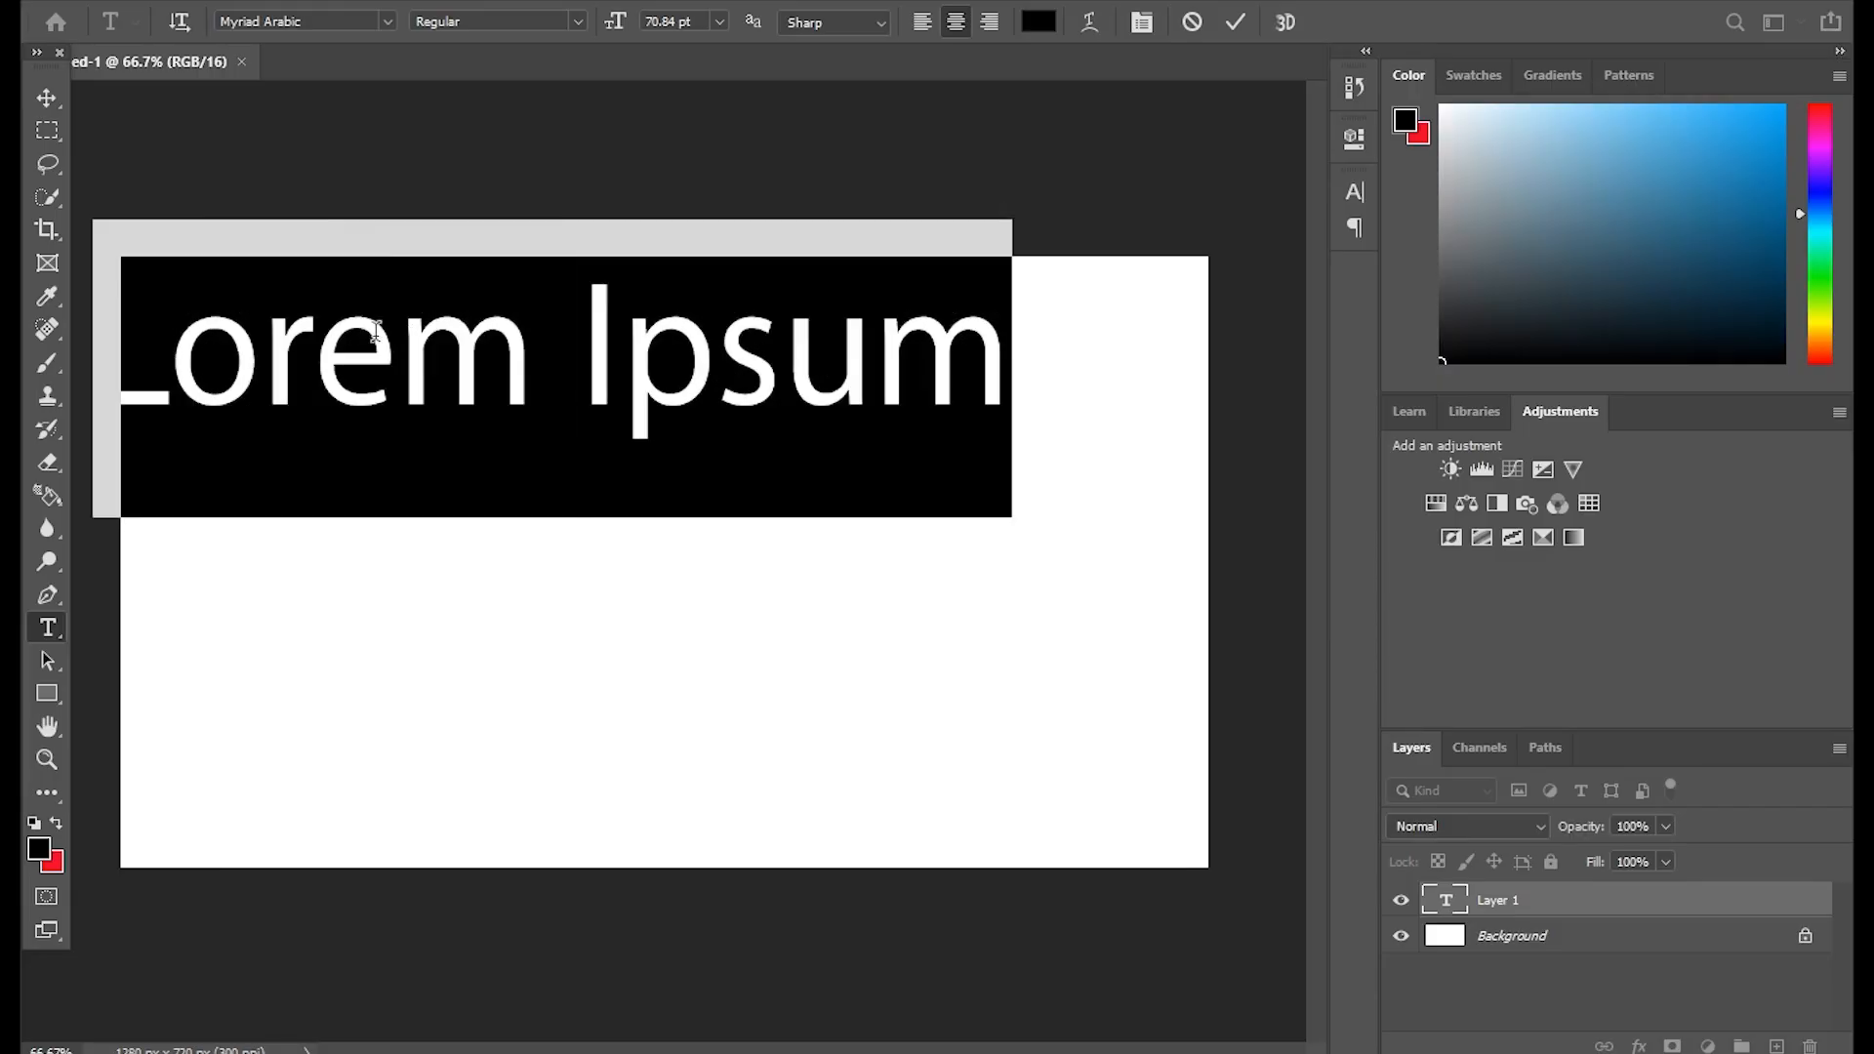
left_click(47, 98)
left_click_drag(472, 377, 581, 532)
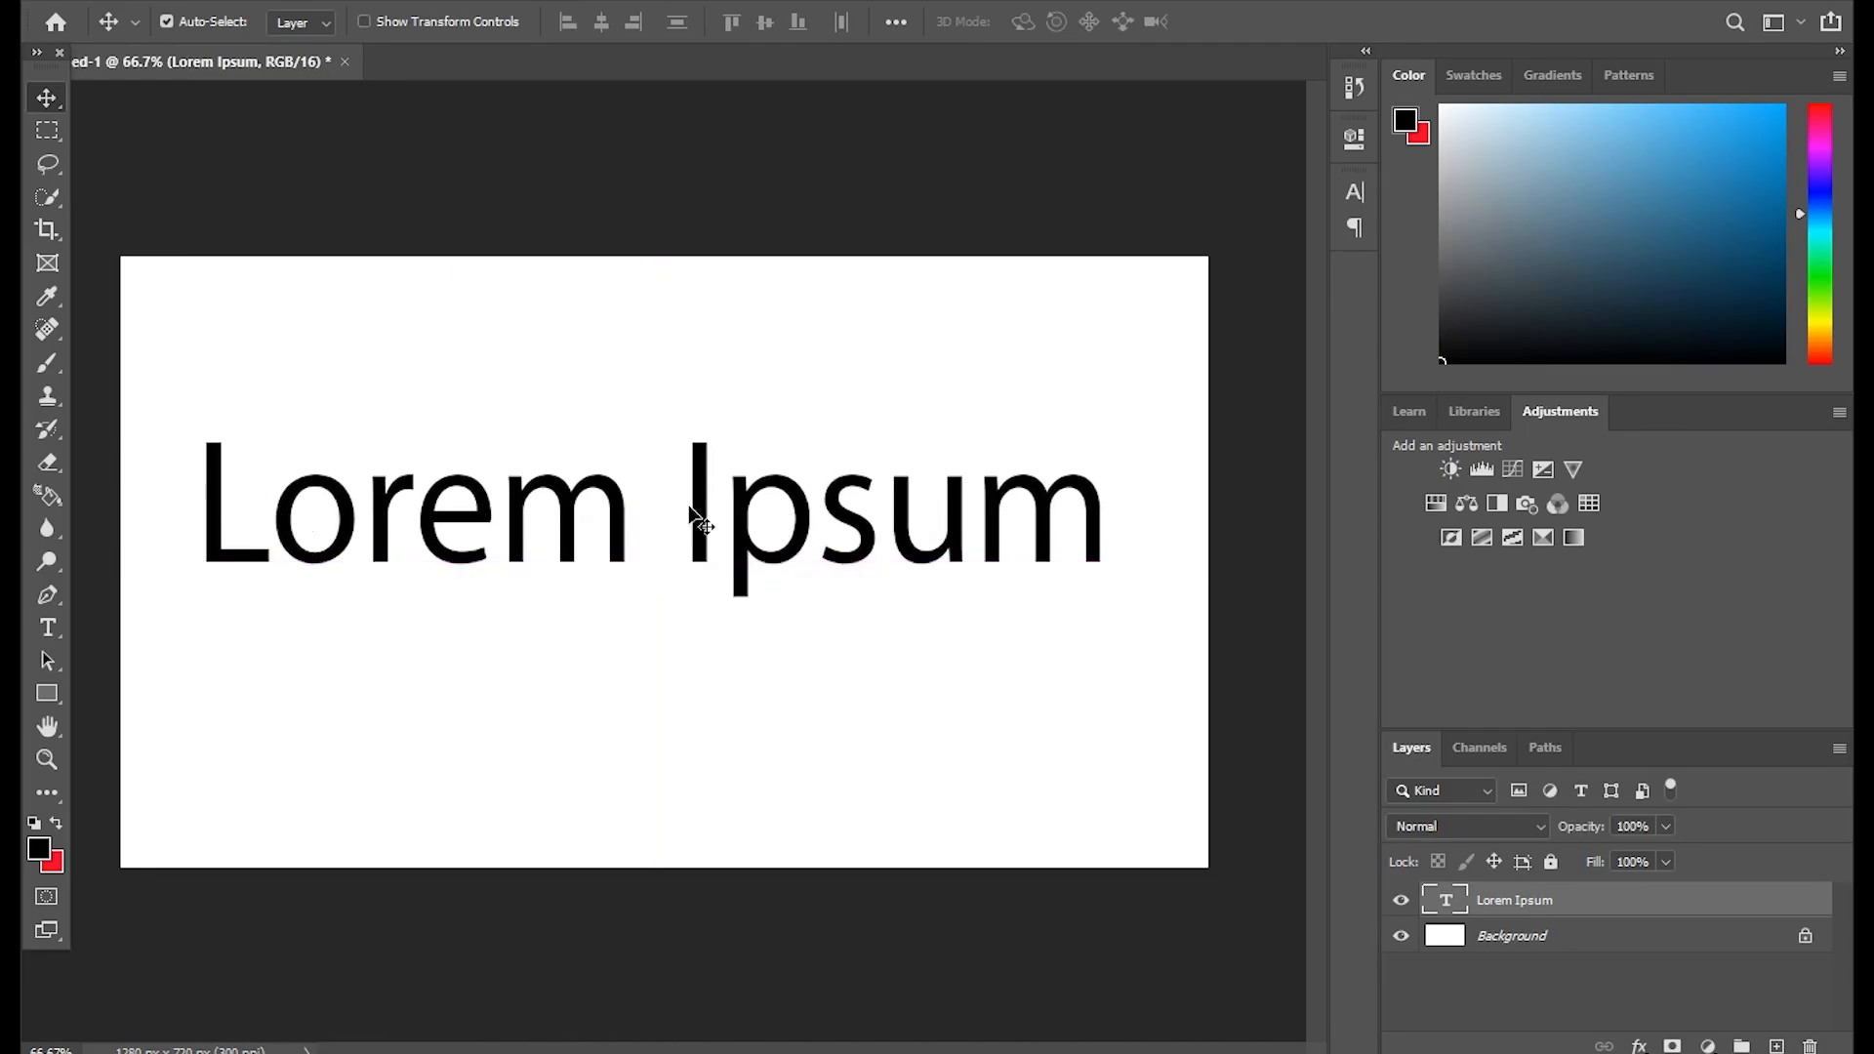
Replace the Lorem Ipsum placeholder text with the Arabic word صورة.
left_click(52, 627)
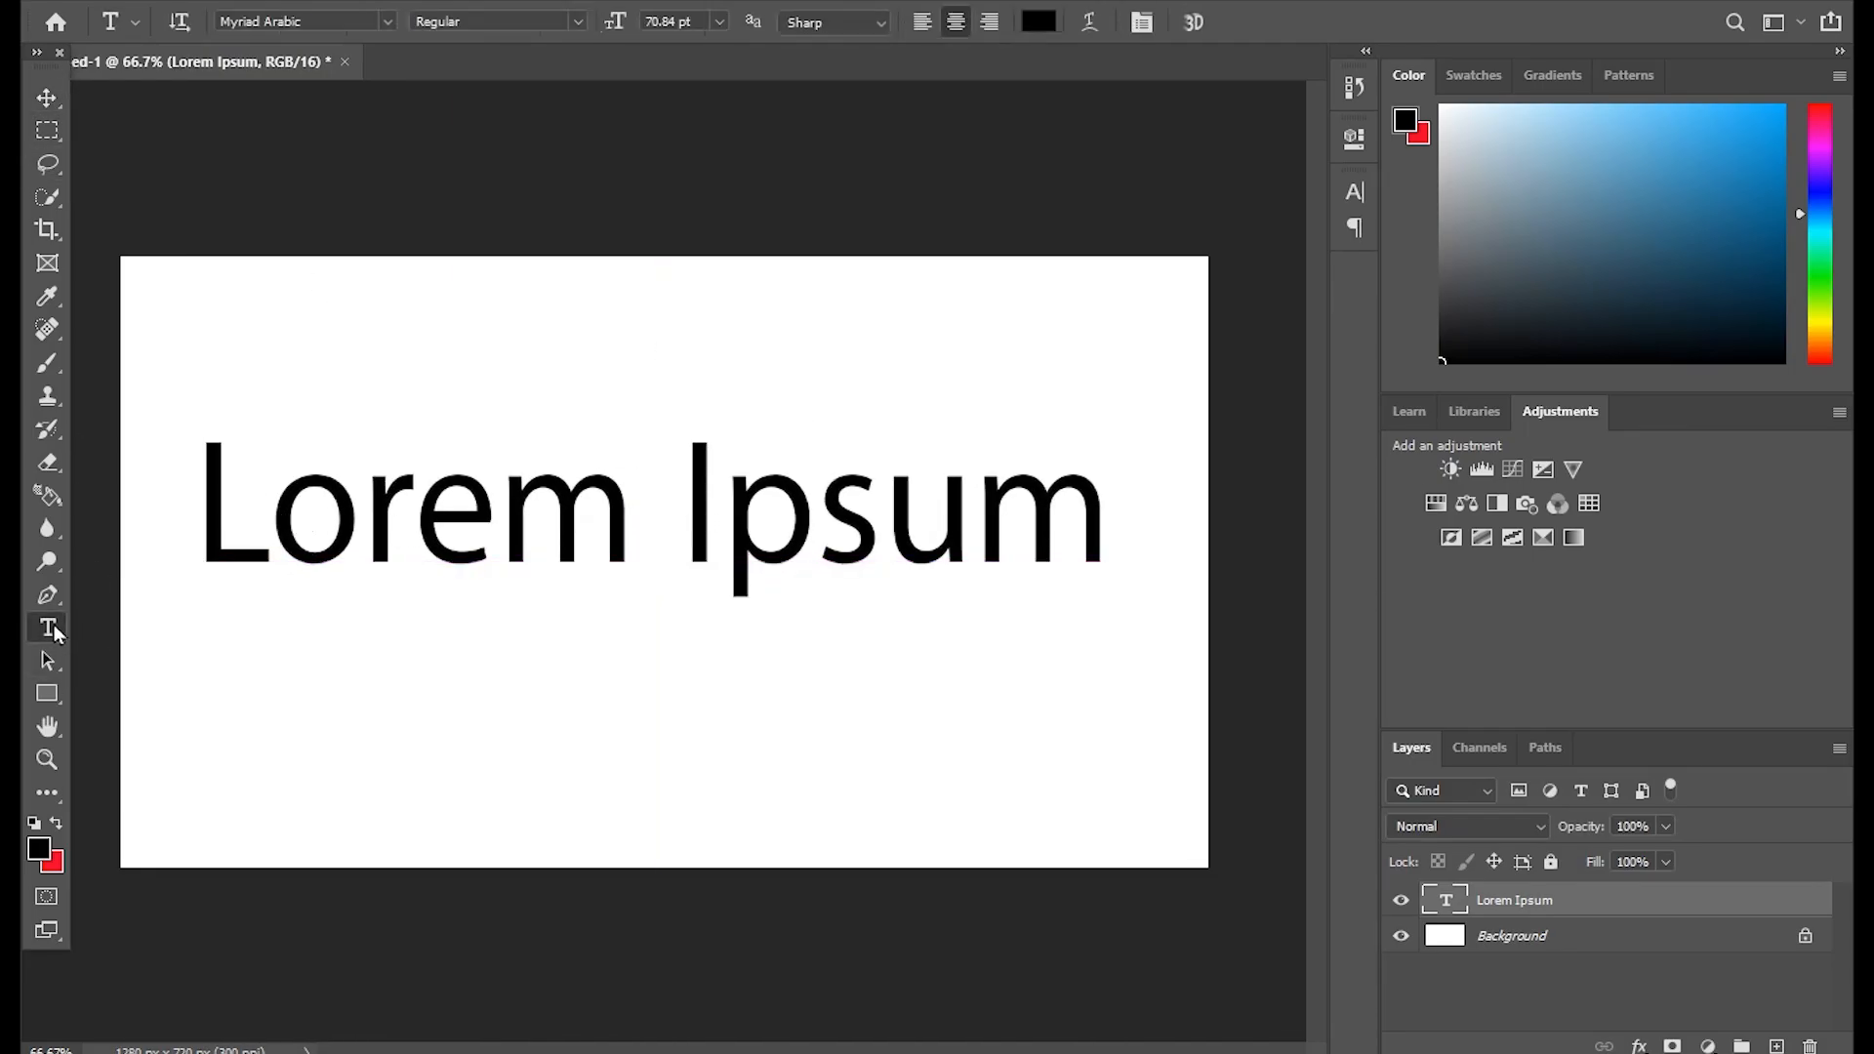
triple_click(452, 521)
triple_click(602, 498)
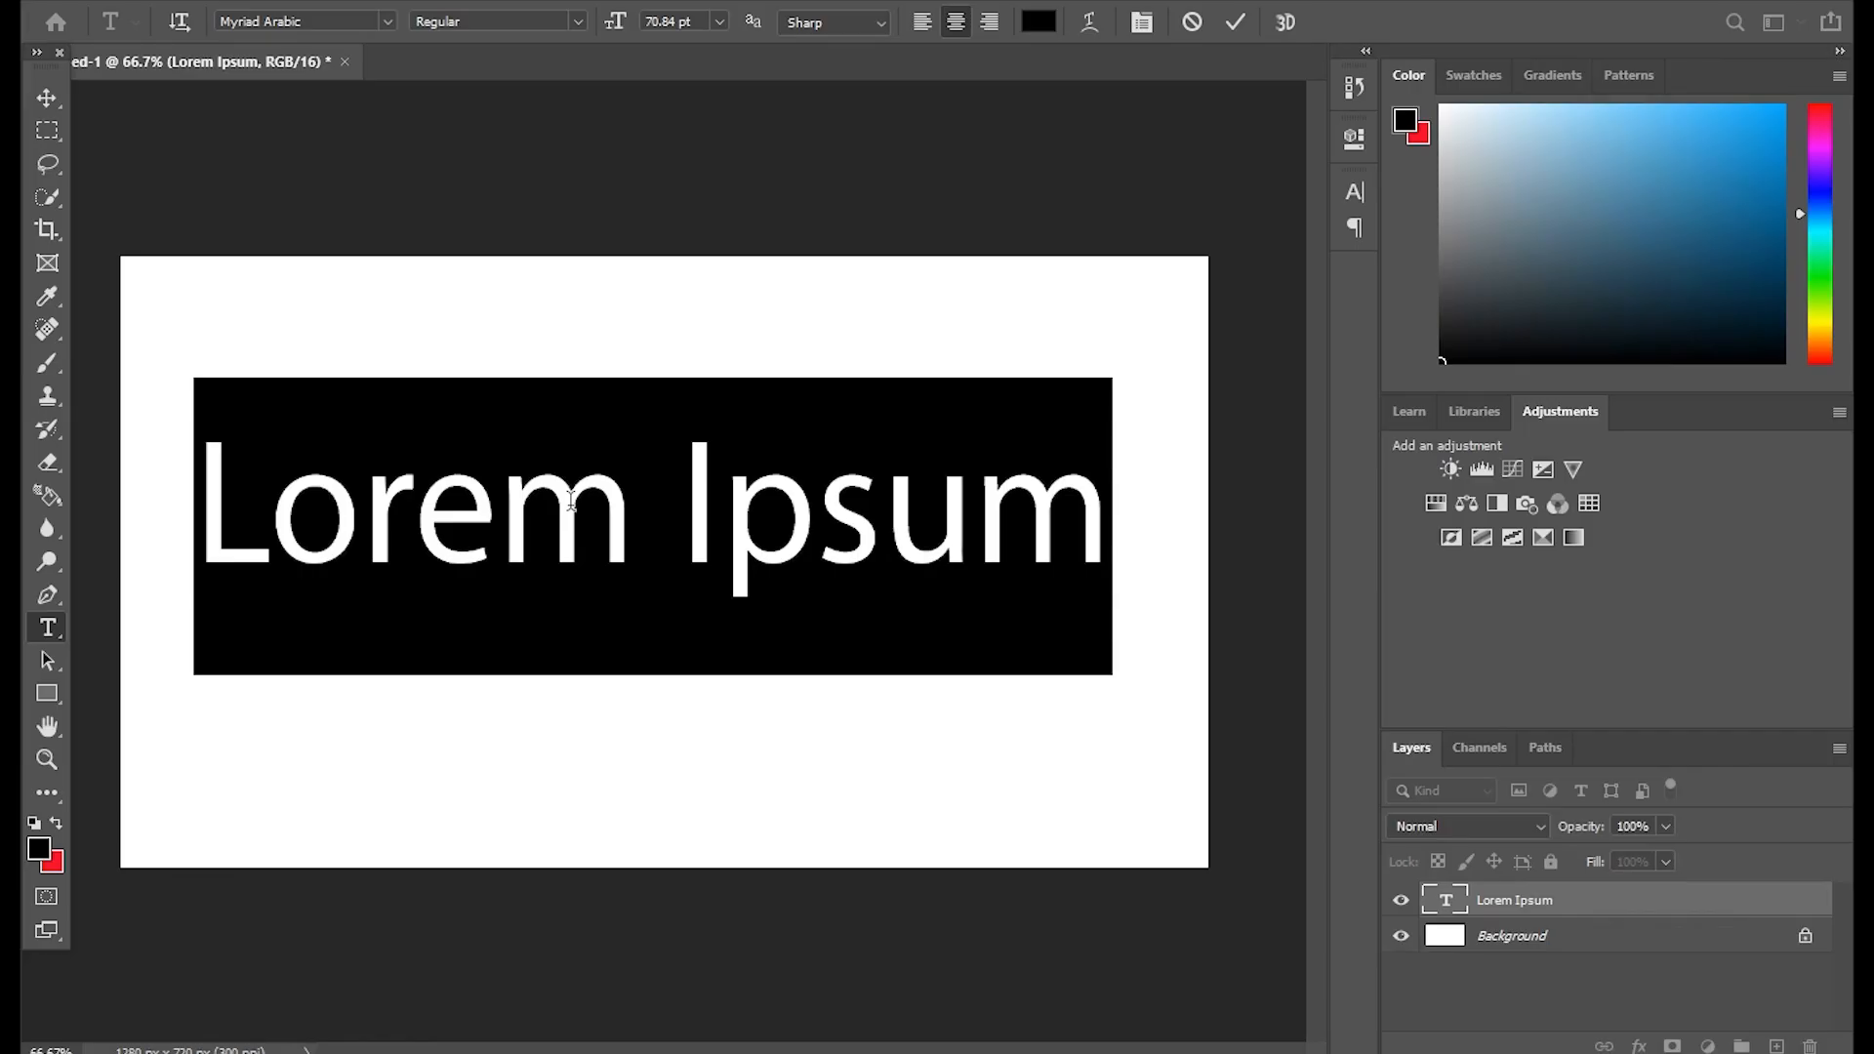
type("W,")
key("BackSpace")
key("BackSpace")
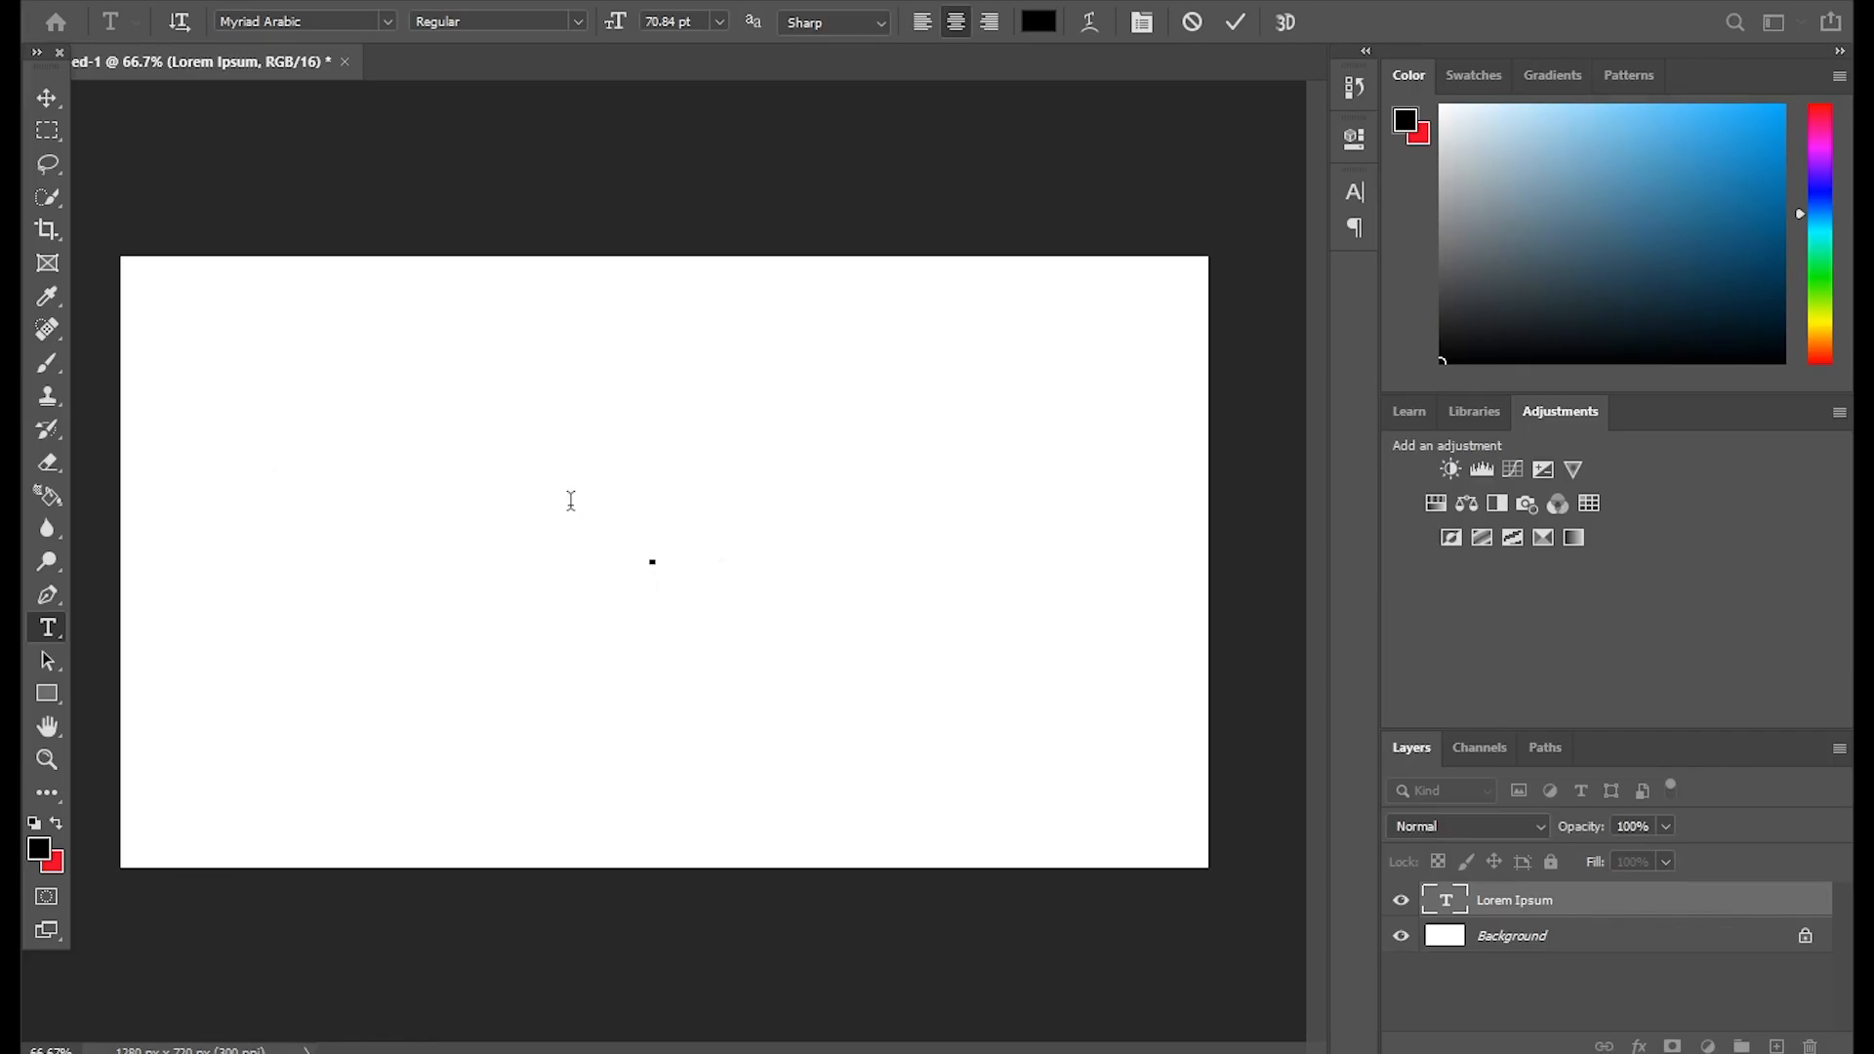
key("super+space")
type("صورؤة")
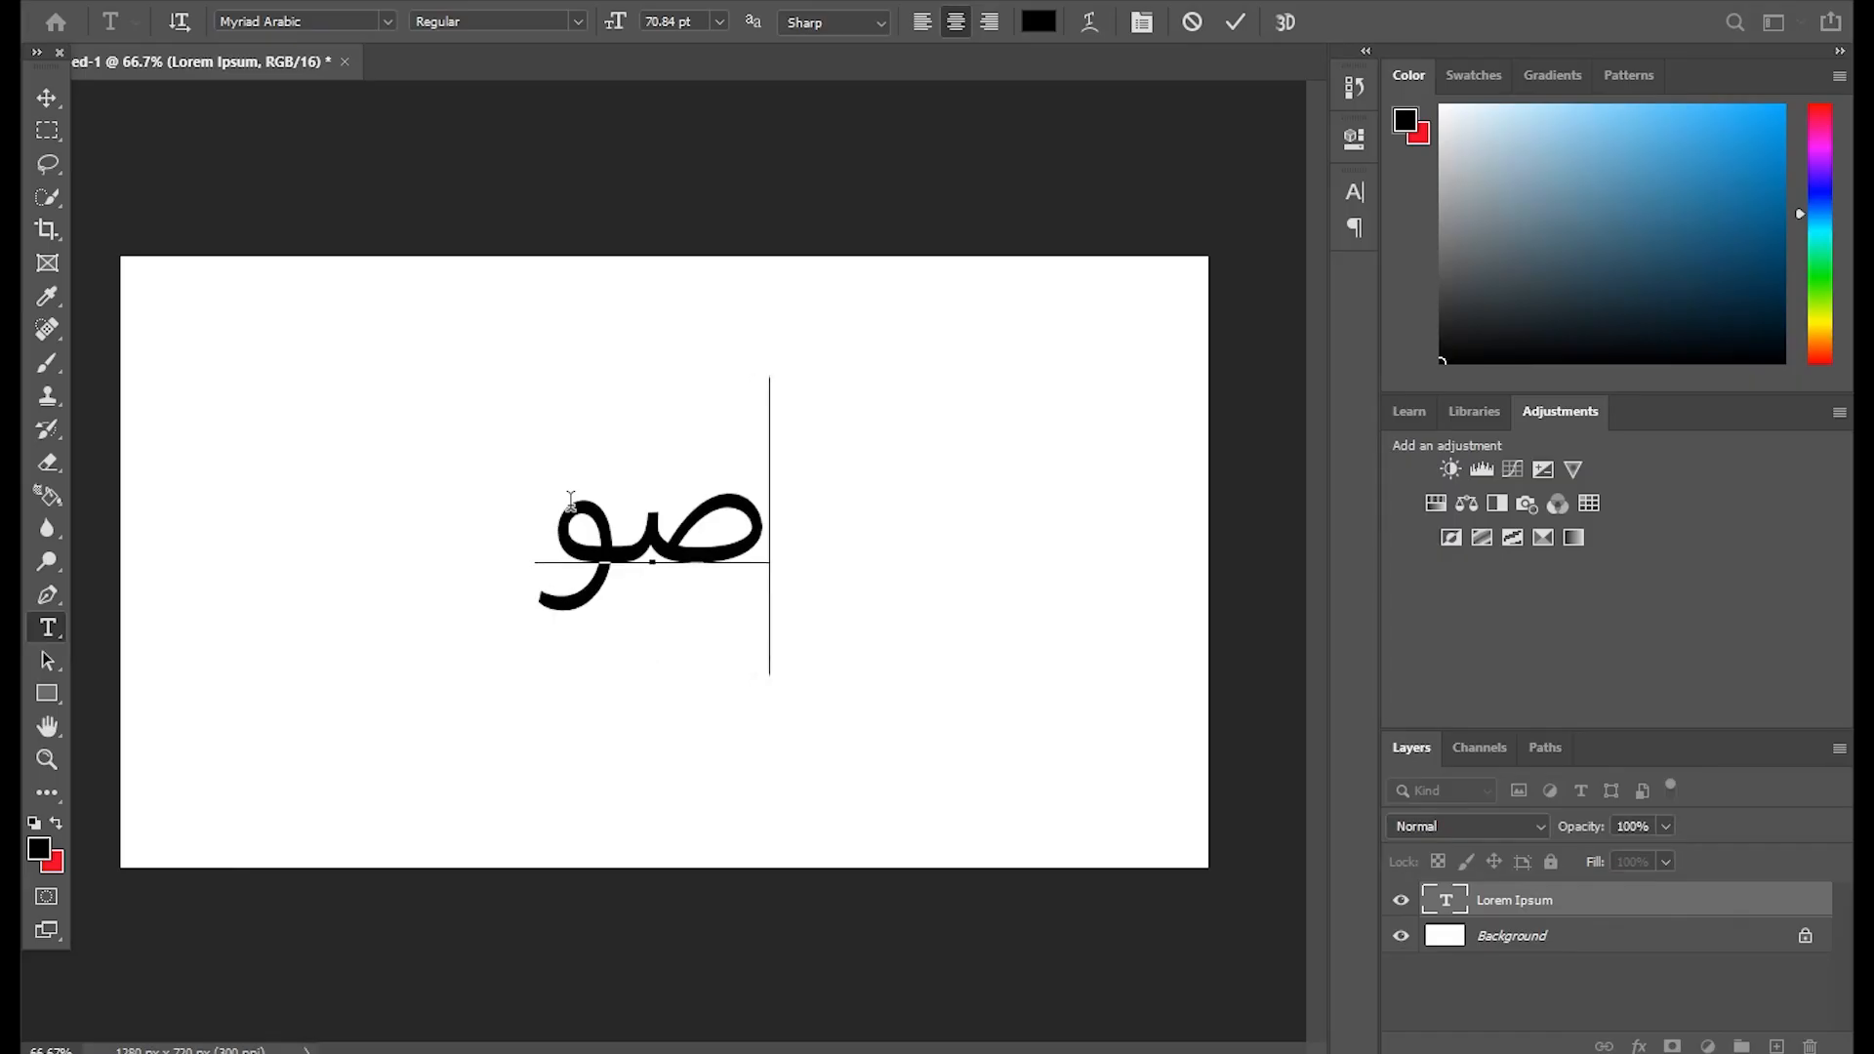
key("BackSpace")
key("BackSpace")
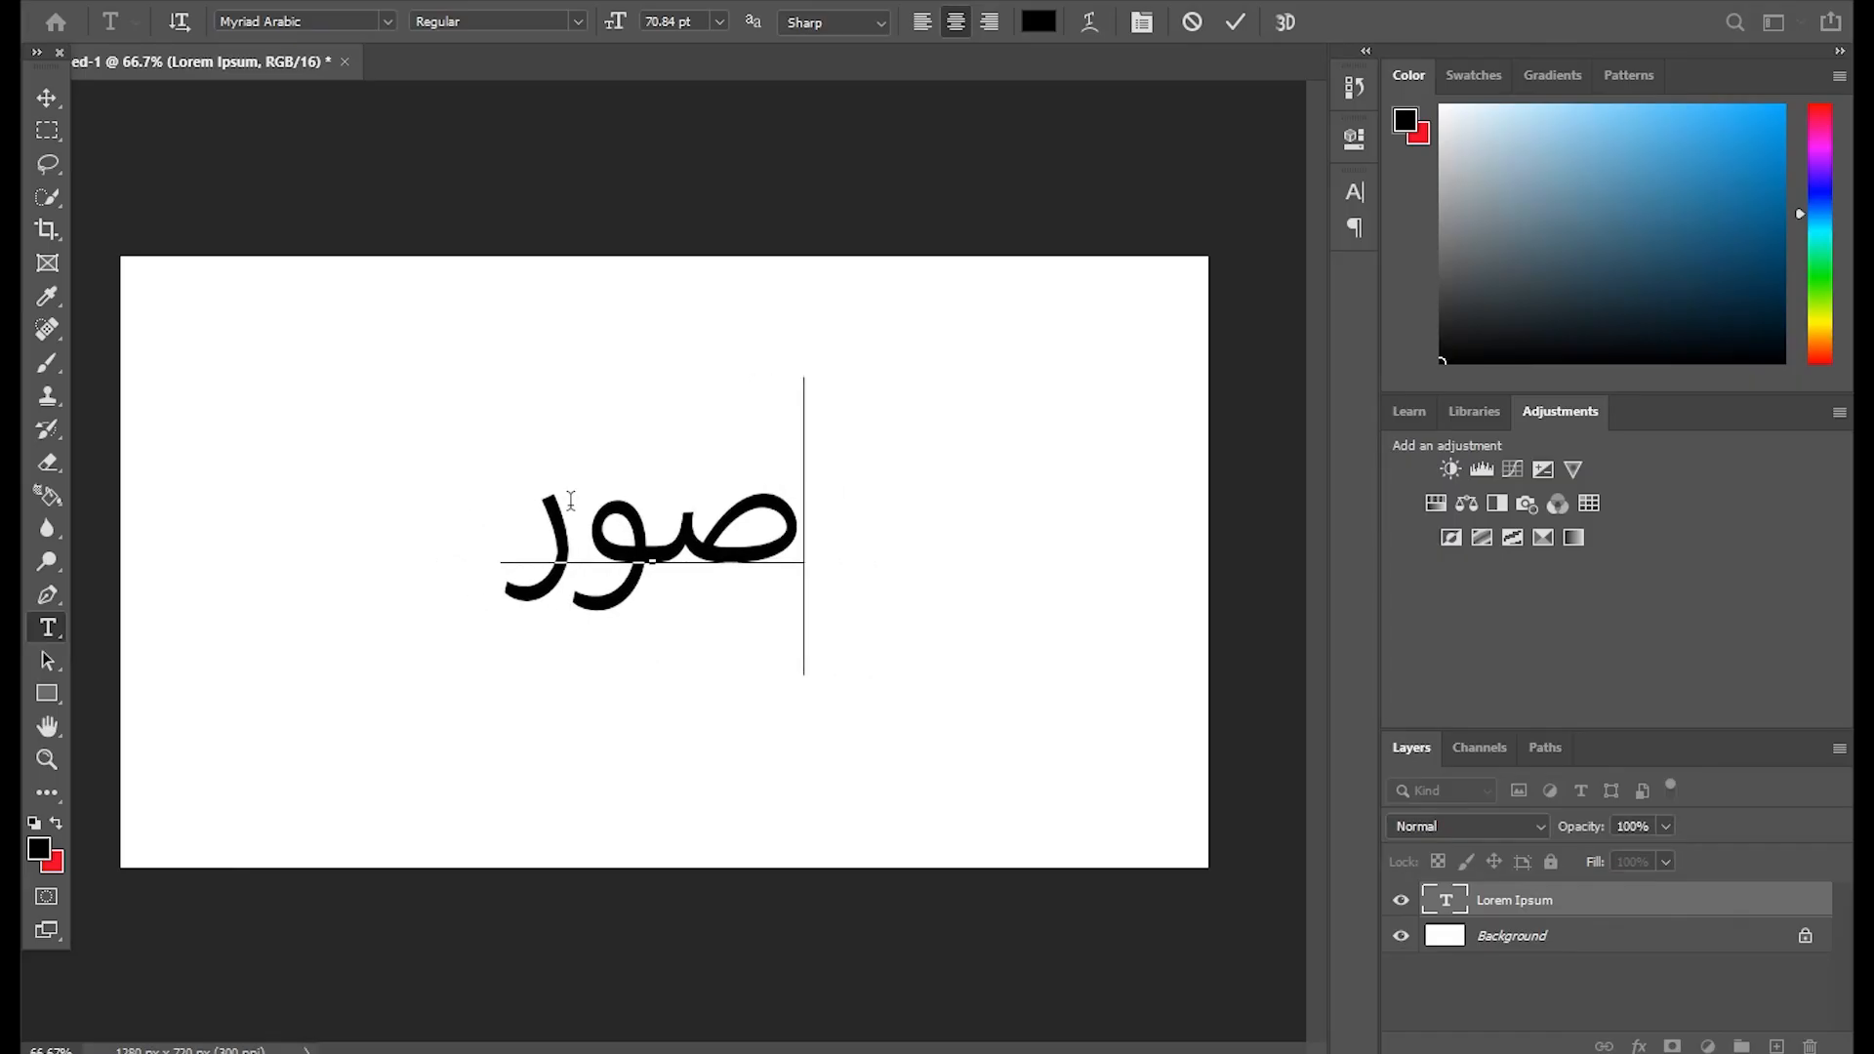
type("ة")
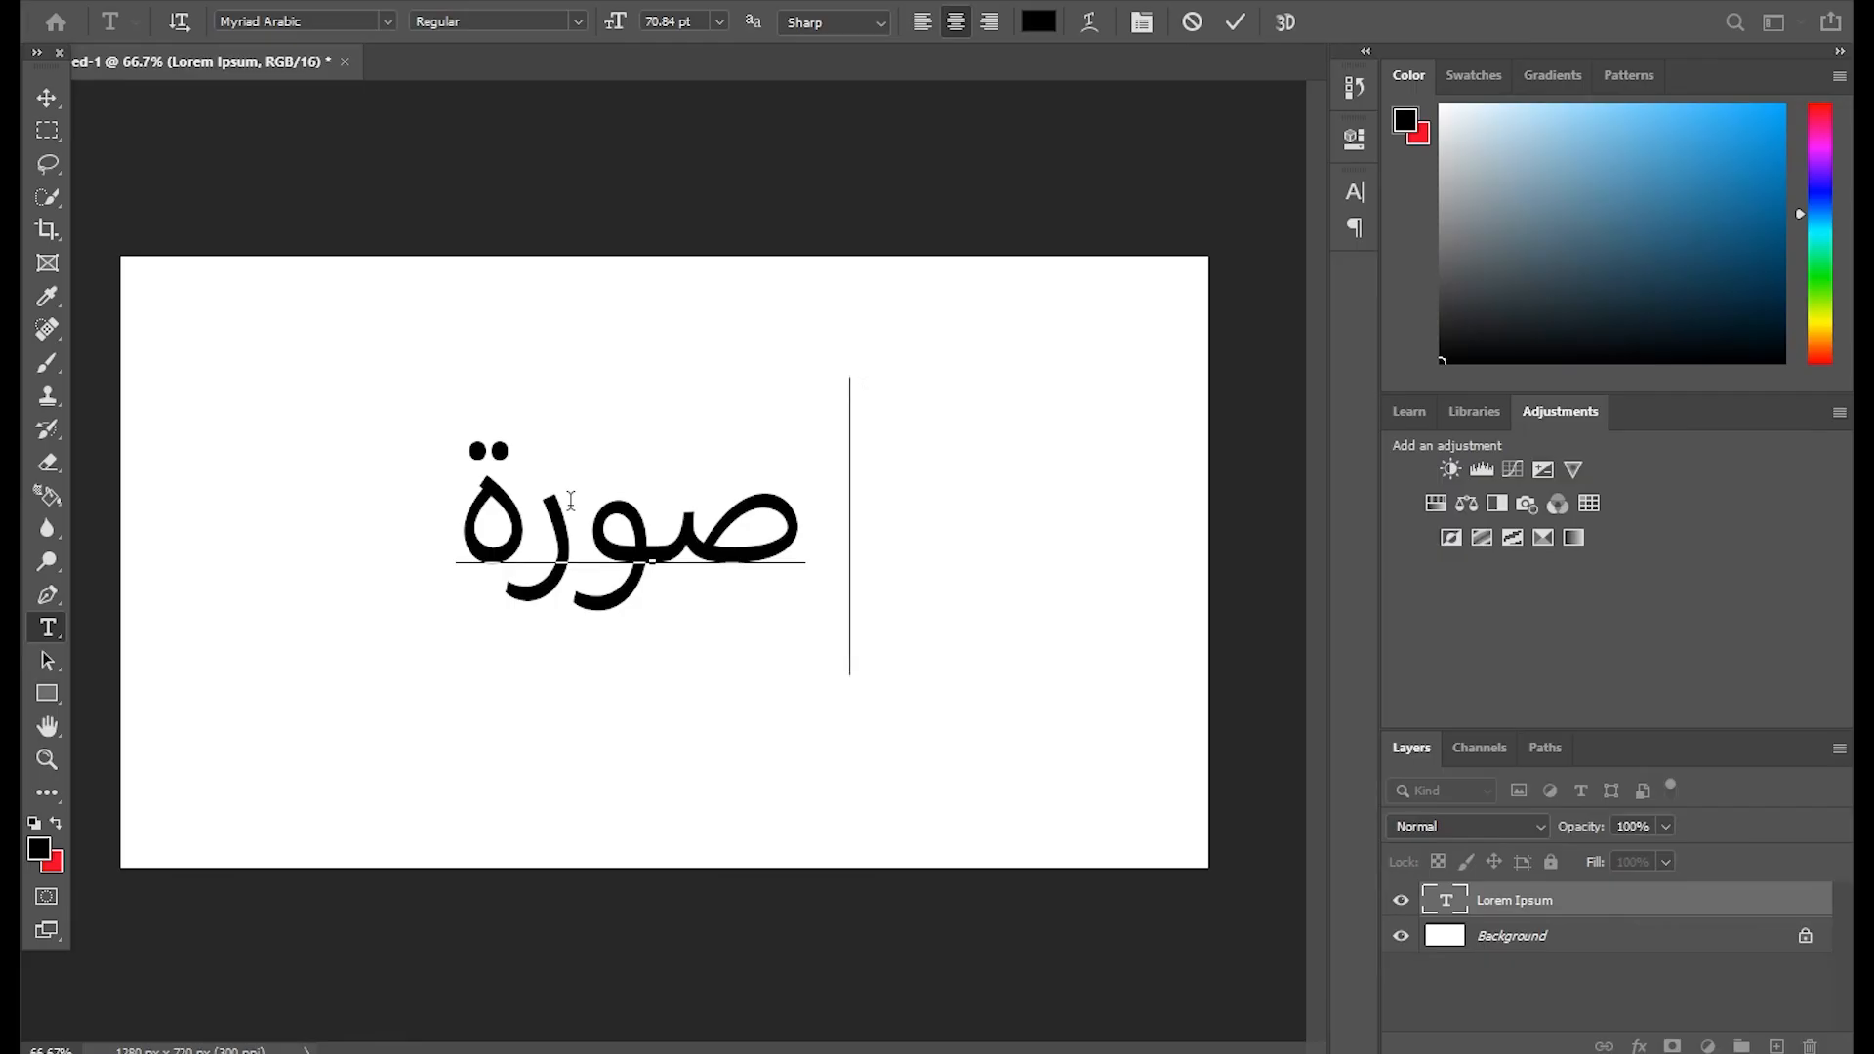
key("BackSpace")
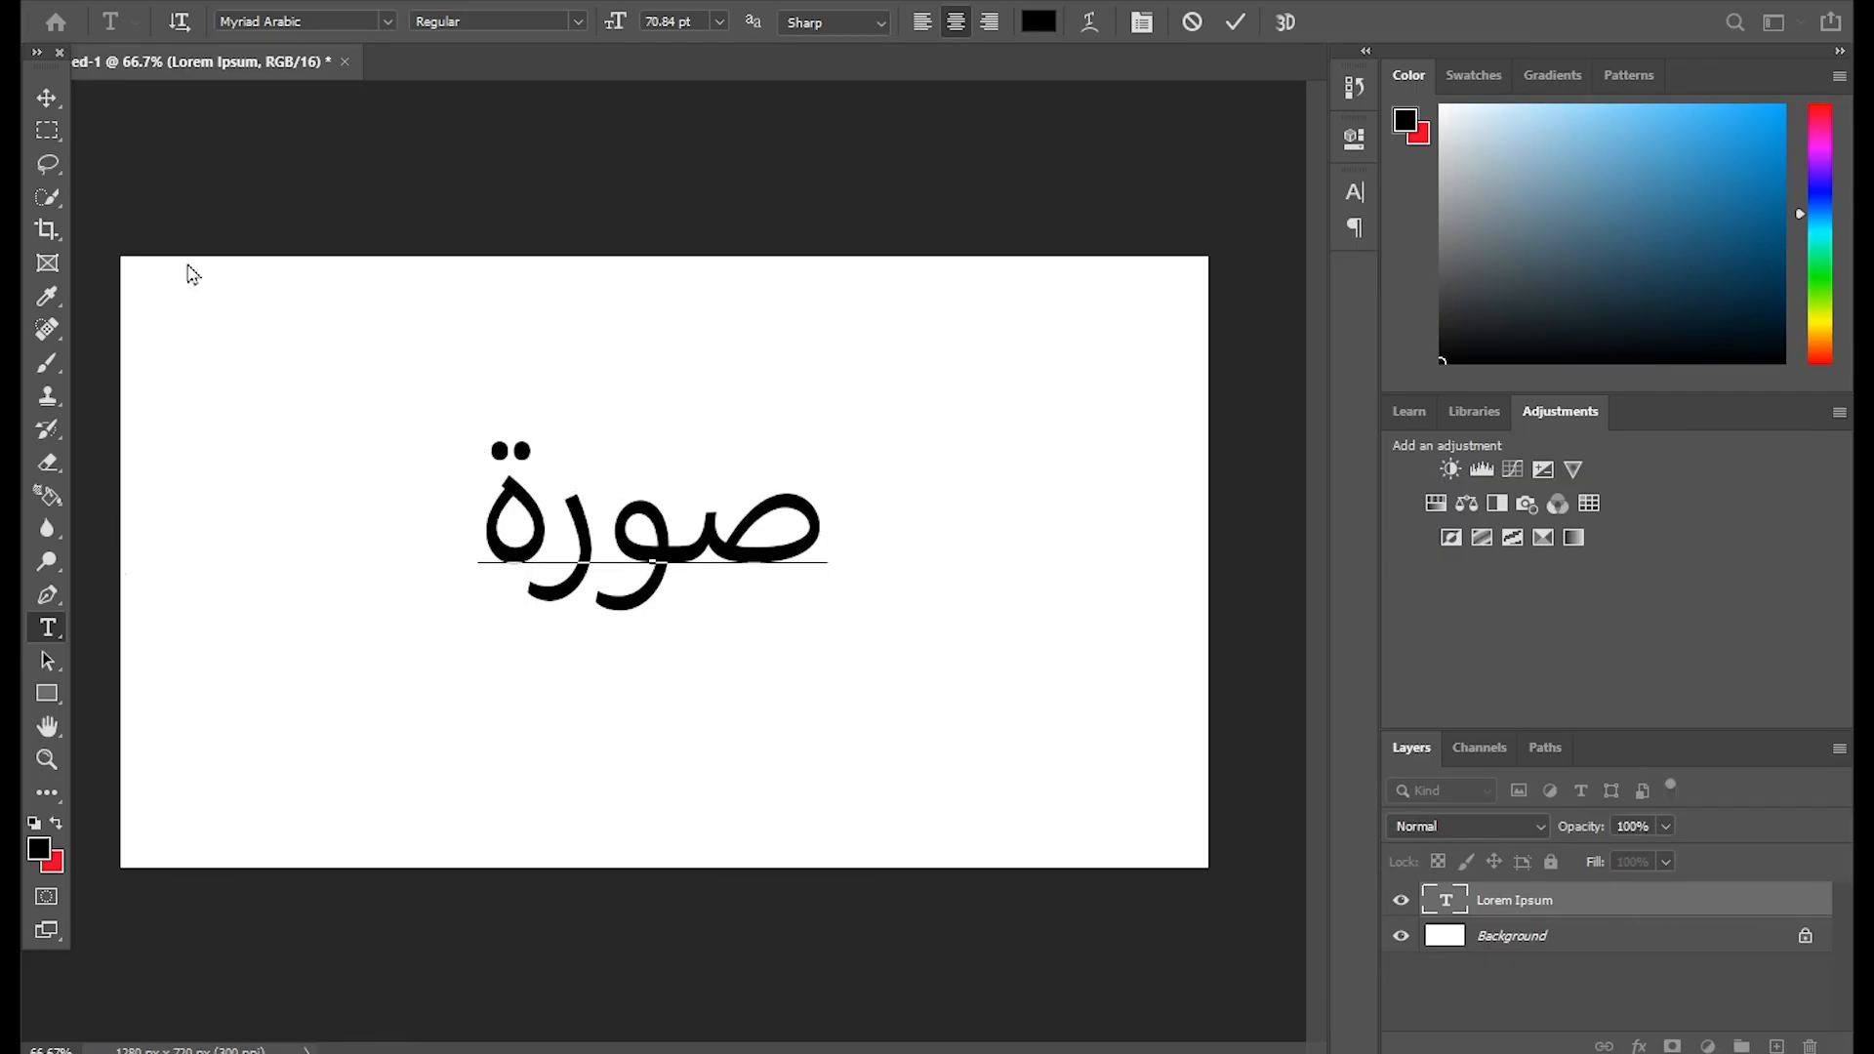
Move the word صورة towards the canvas's upper right and add a second line reading مصغرة below it.
left_click(47, 97)
left_click_drag(652, 543, 875, 475)
left_click(47, 628)
left_click(710, 430)
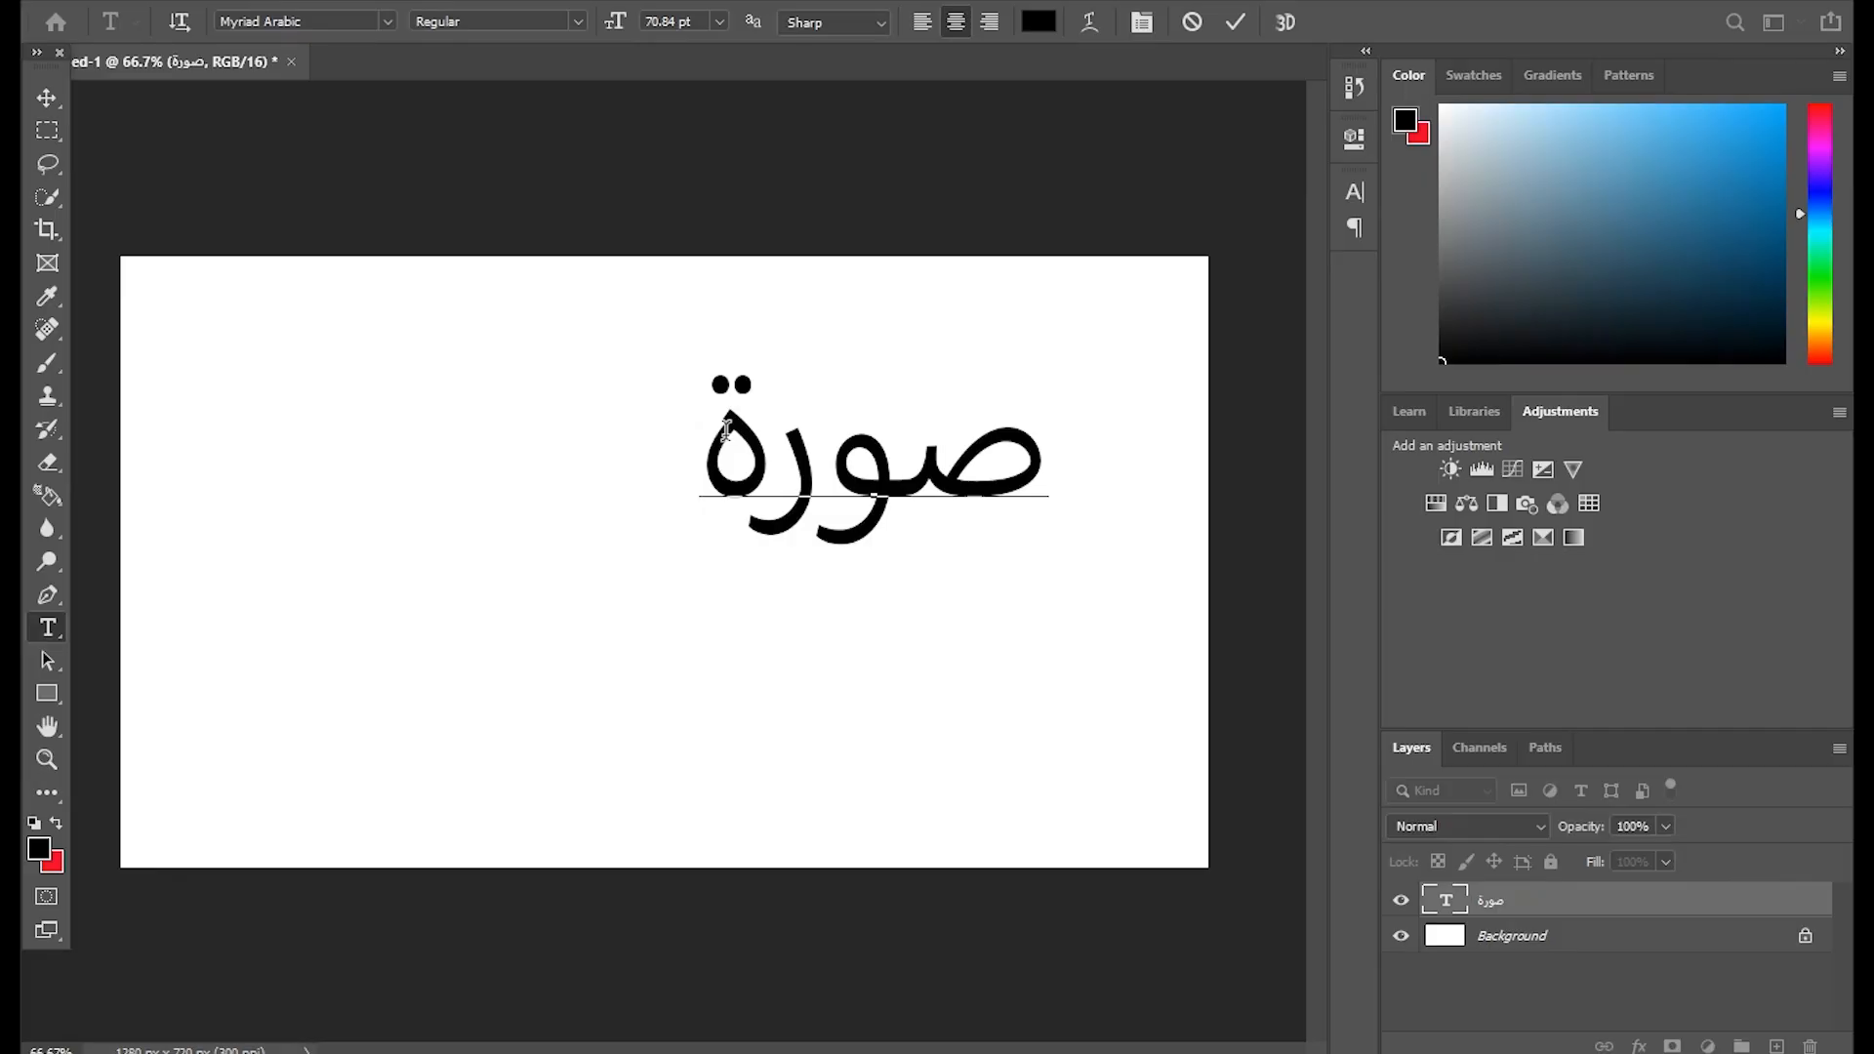
key("Return")
type("م")
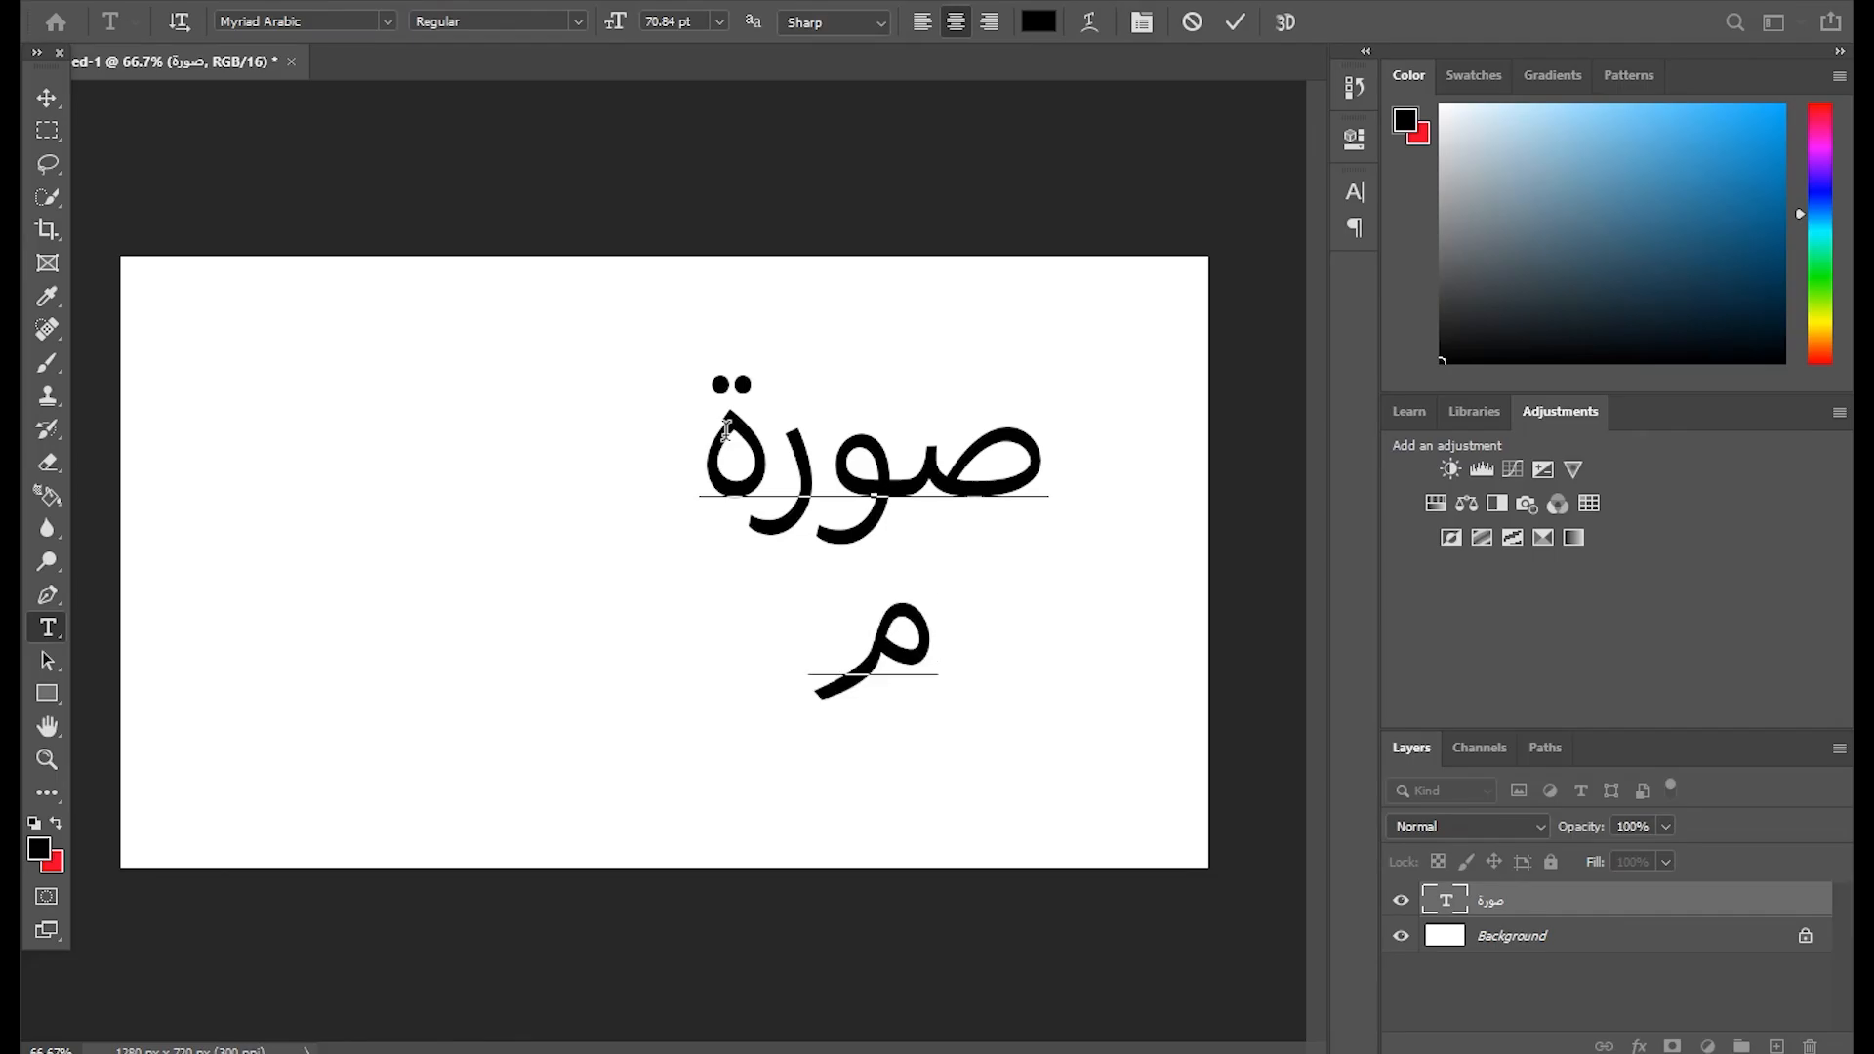
type("صغرة")
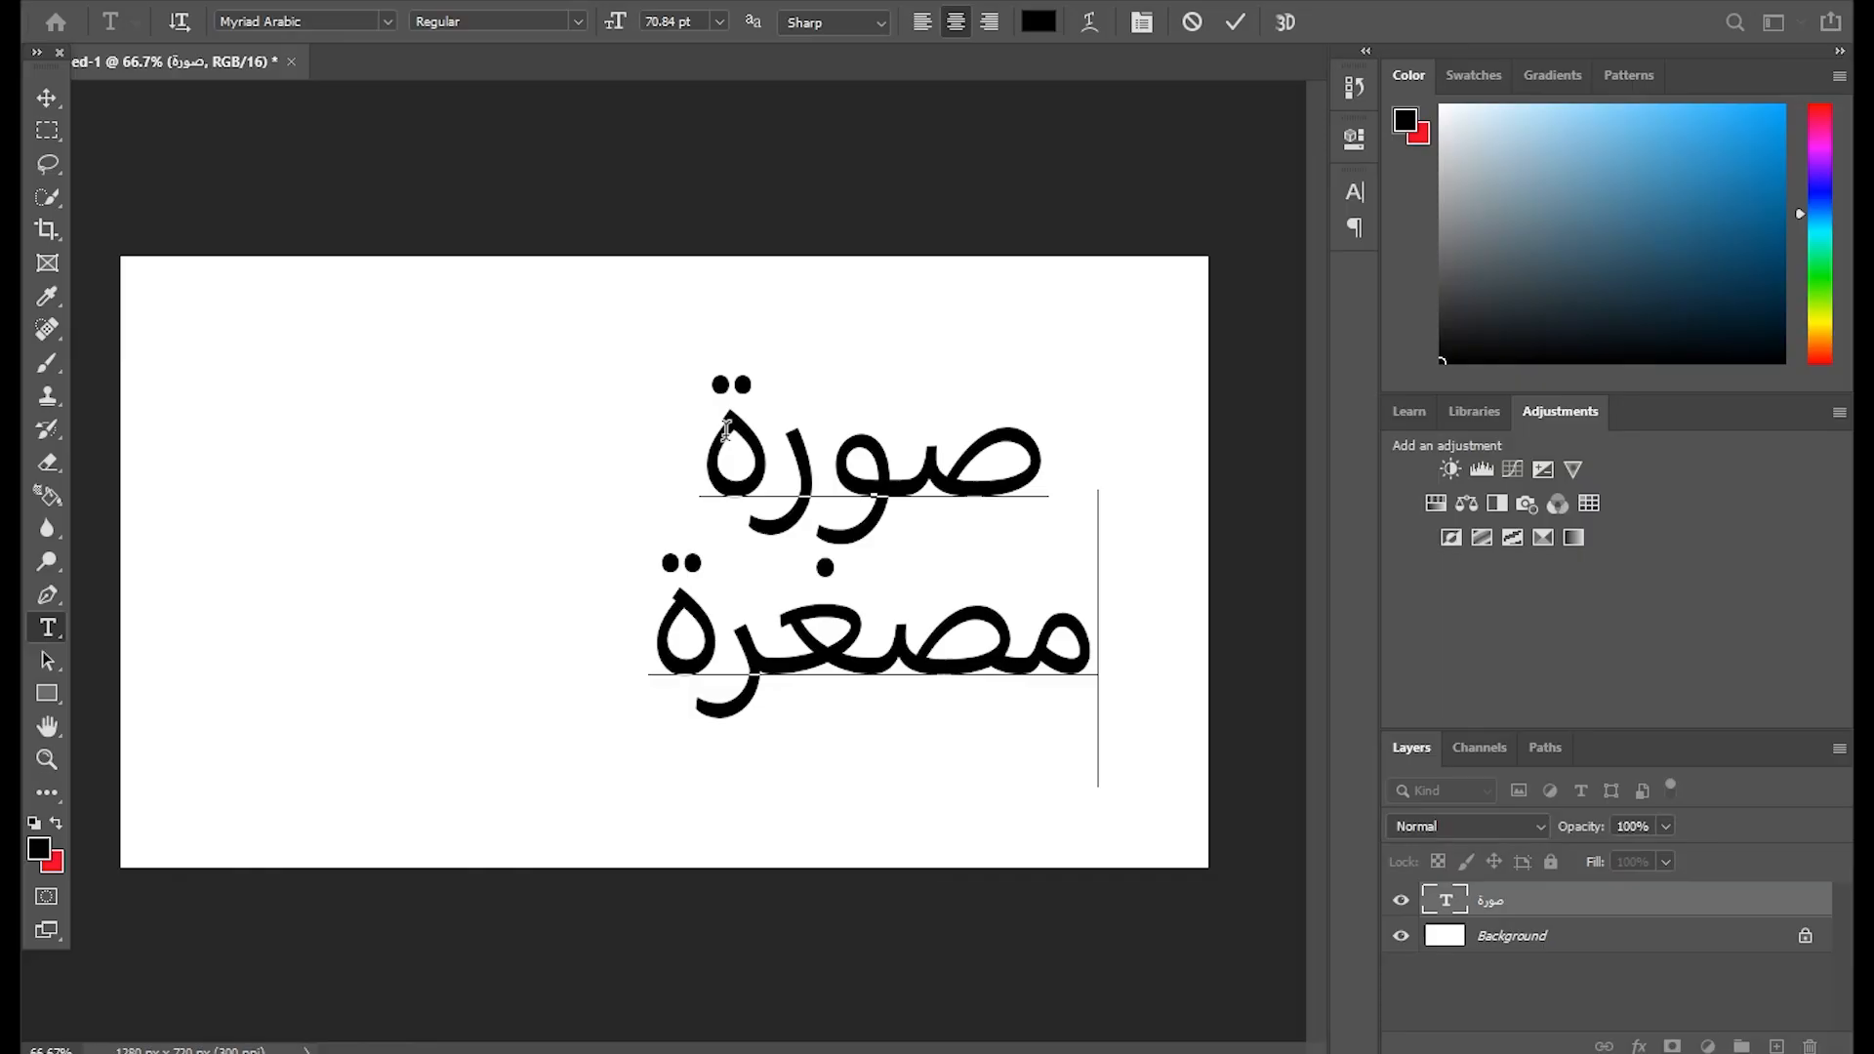
key("ctrl")
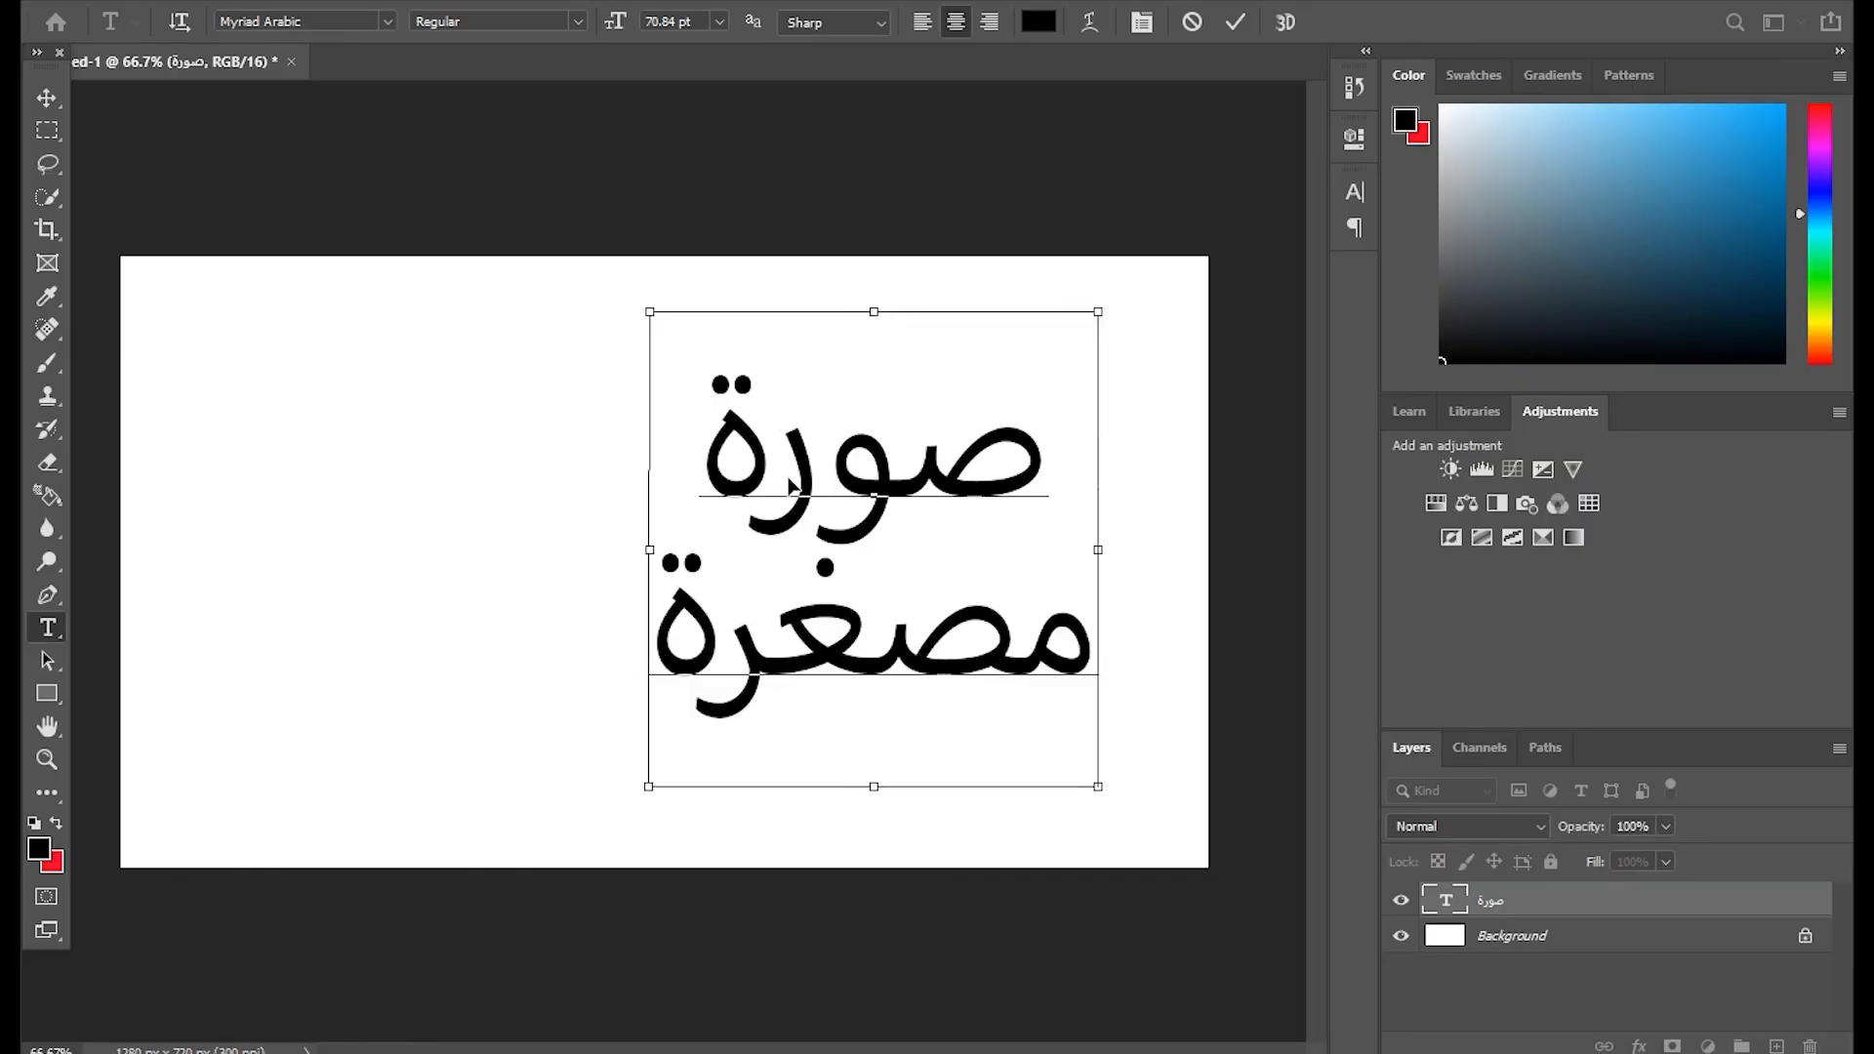
left_click(679, 478)
left_click(830, 691)
left_click(802, 440)
key("ctrl+a")
left_click(830, 478)
key("ctrl+a")
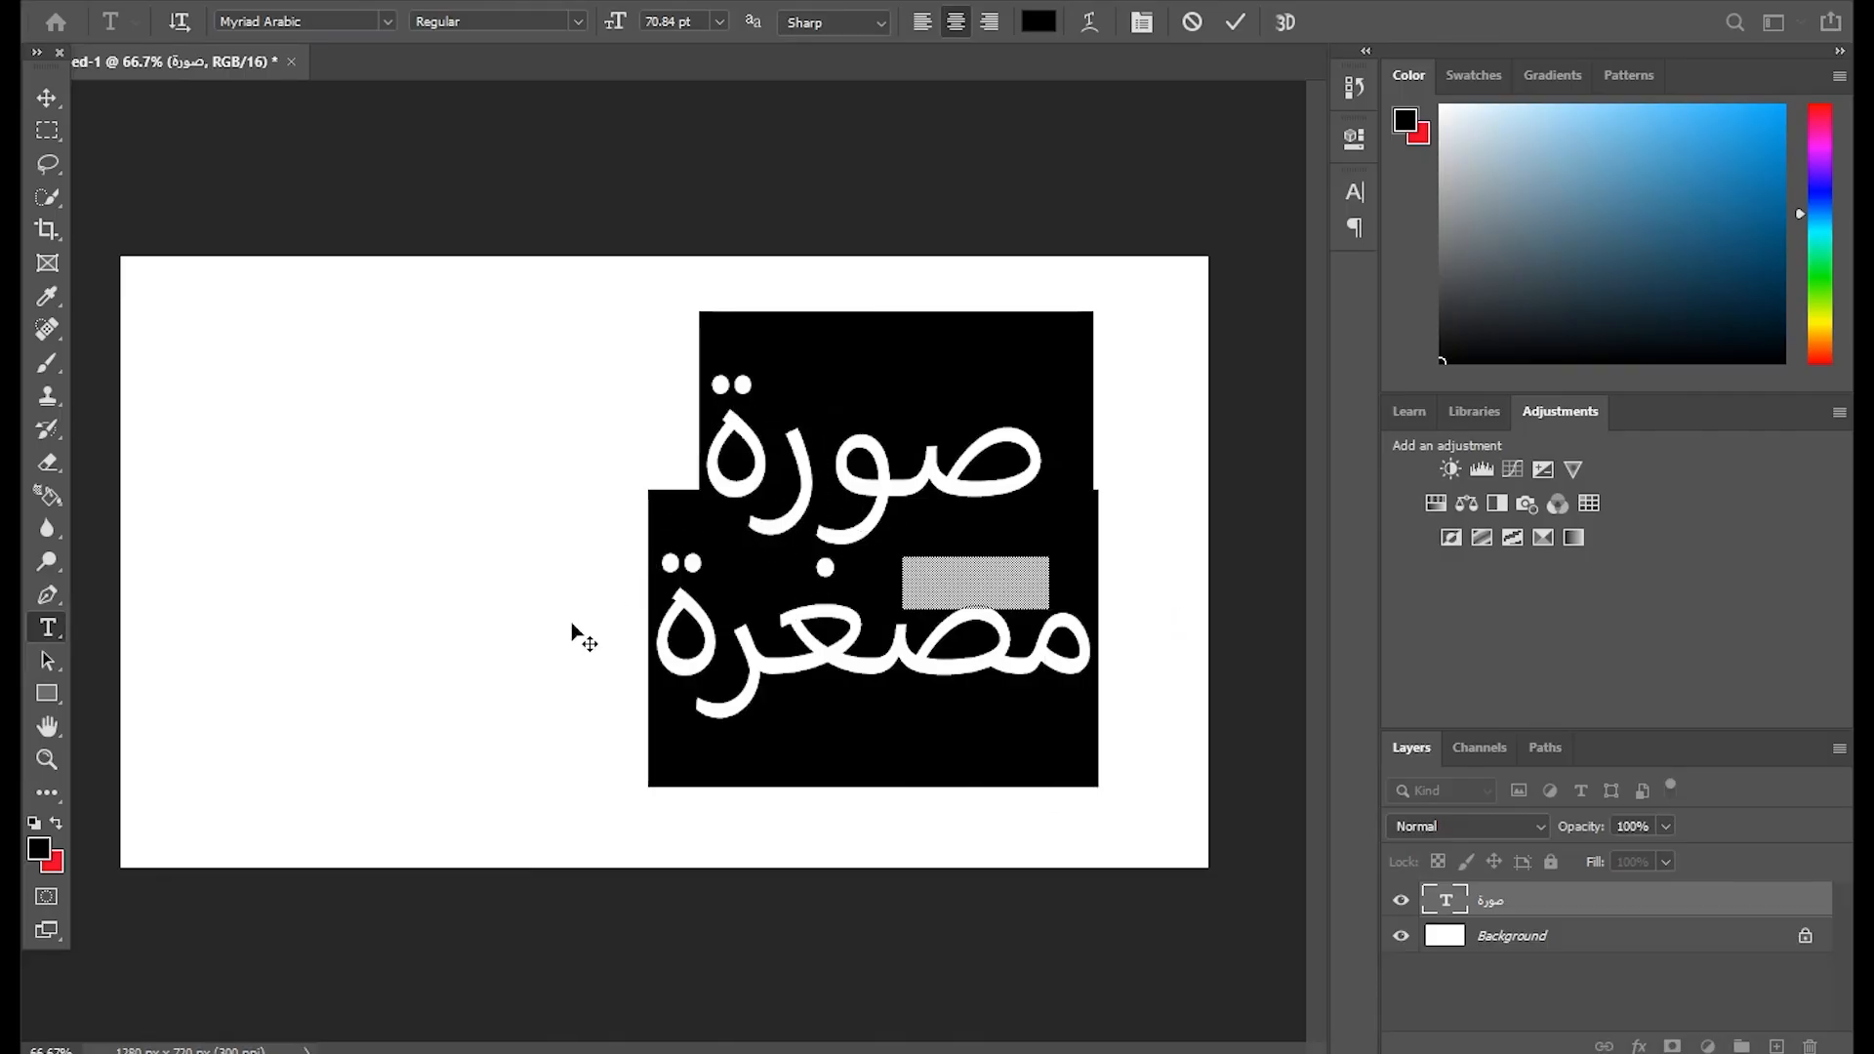
left_click(762, 621)
left_click(761, 548)
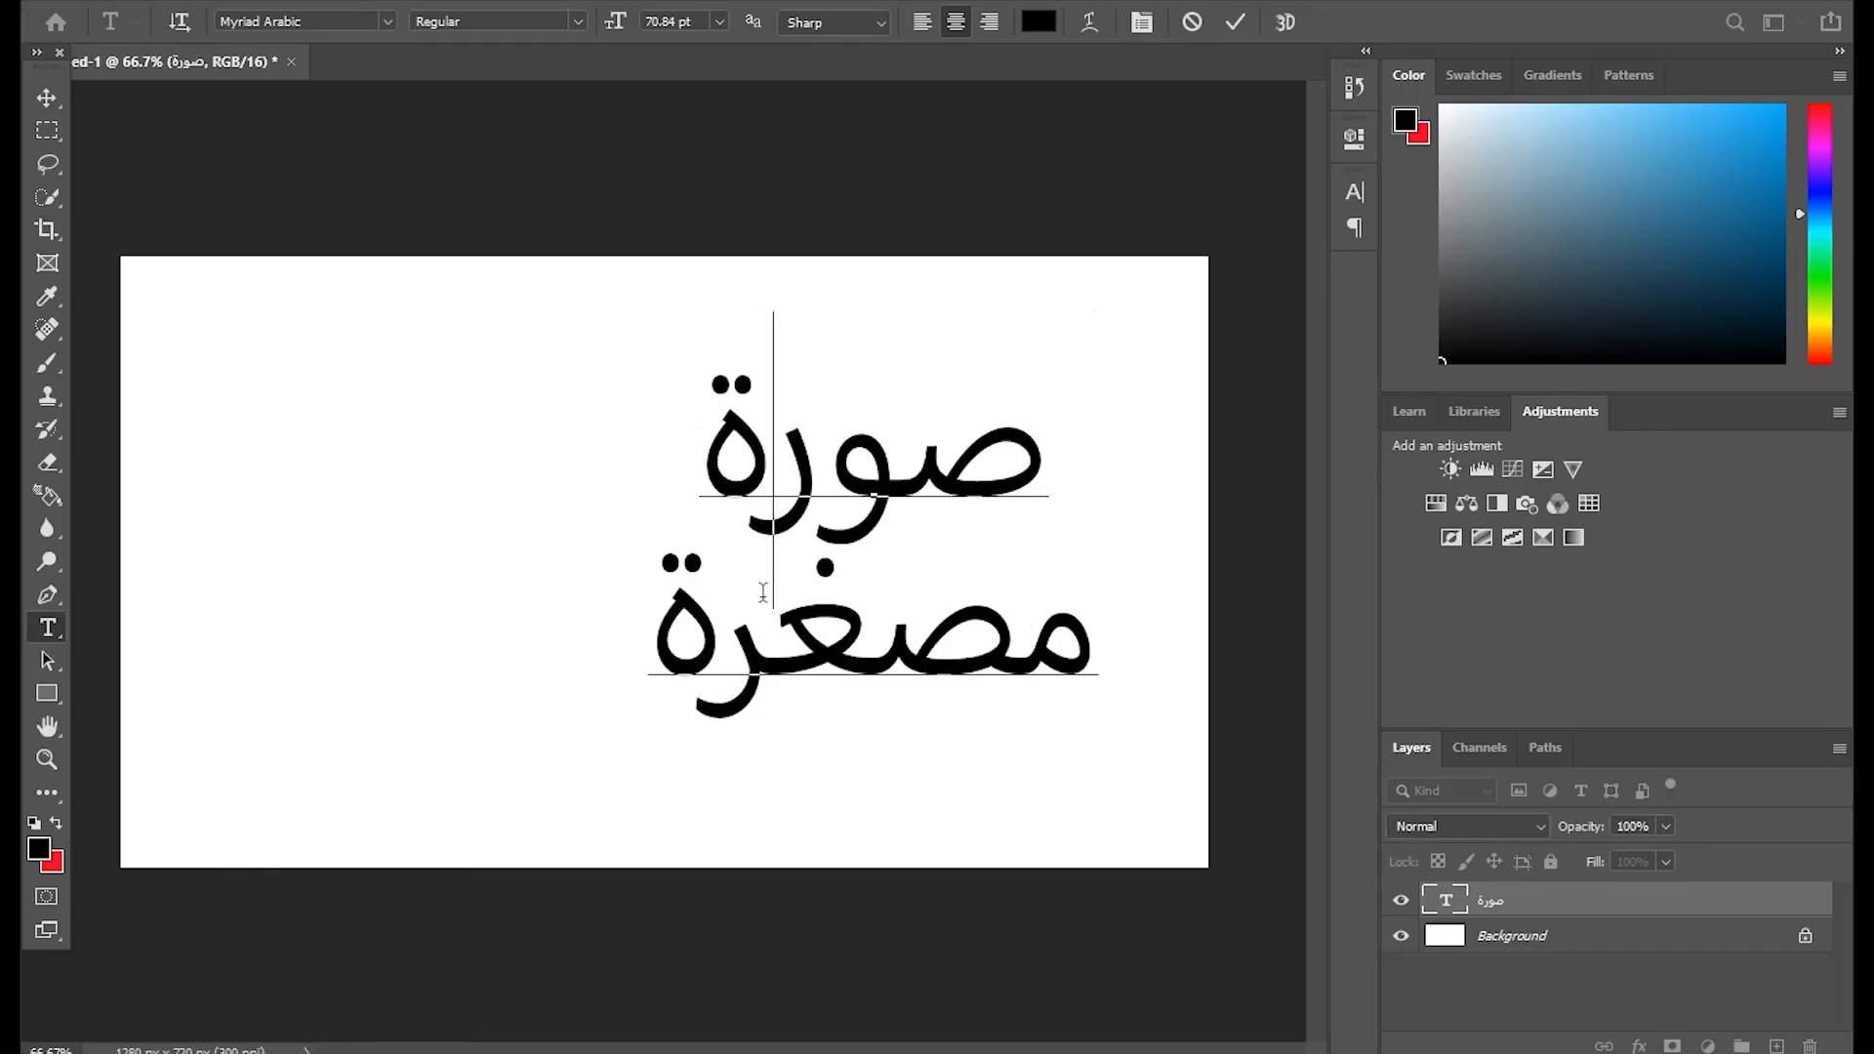
key("ctrl+a")
left_click(726, 425)
key("ctrl+a")
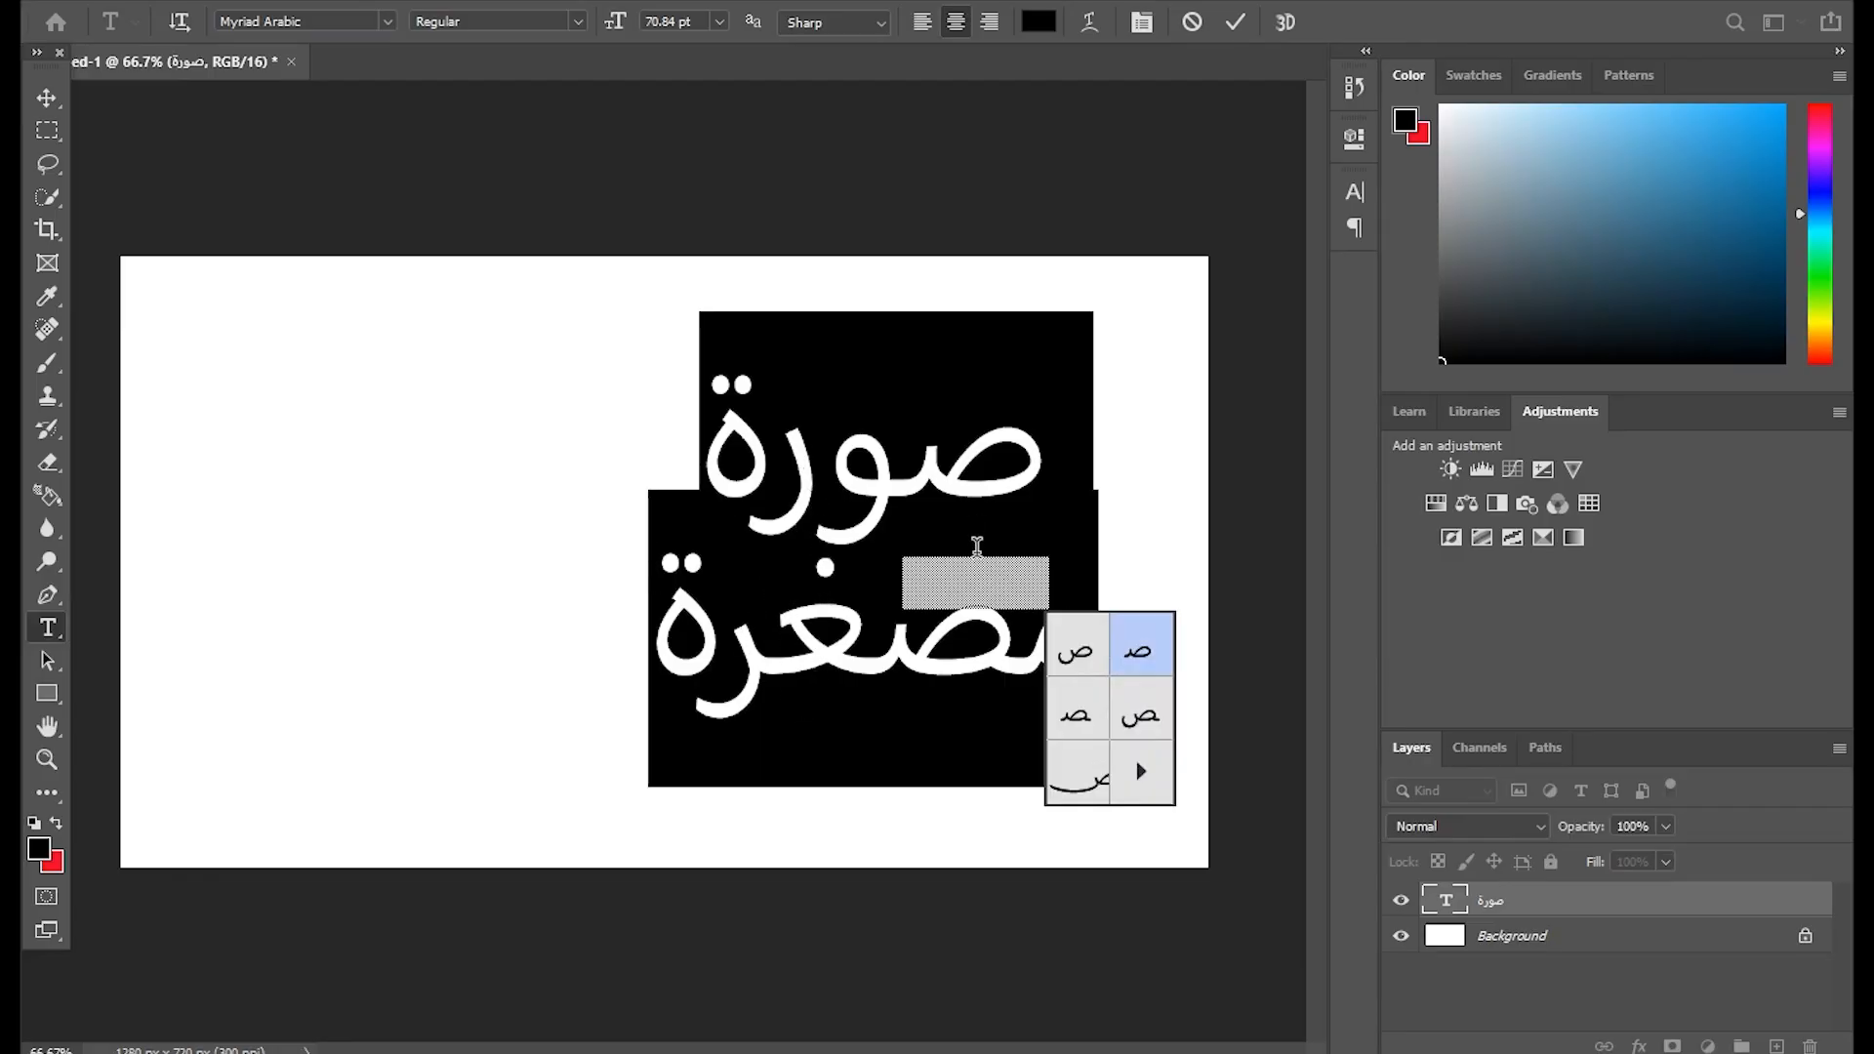
double_click(791, 455)
key("ctrl+a")
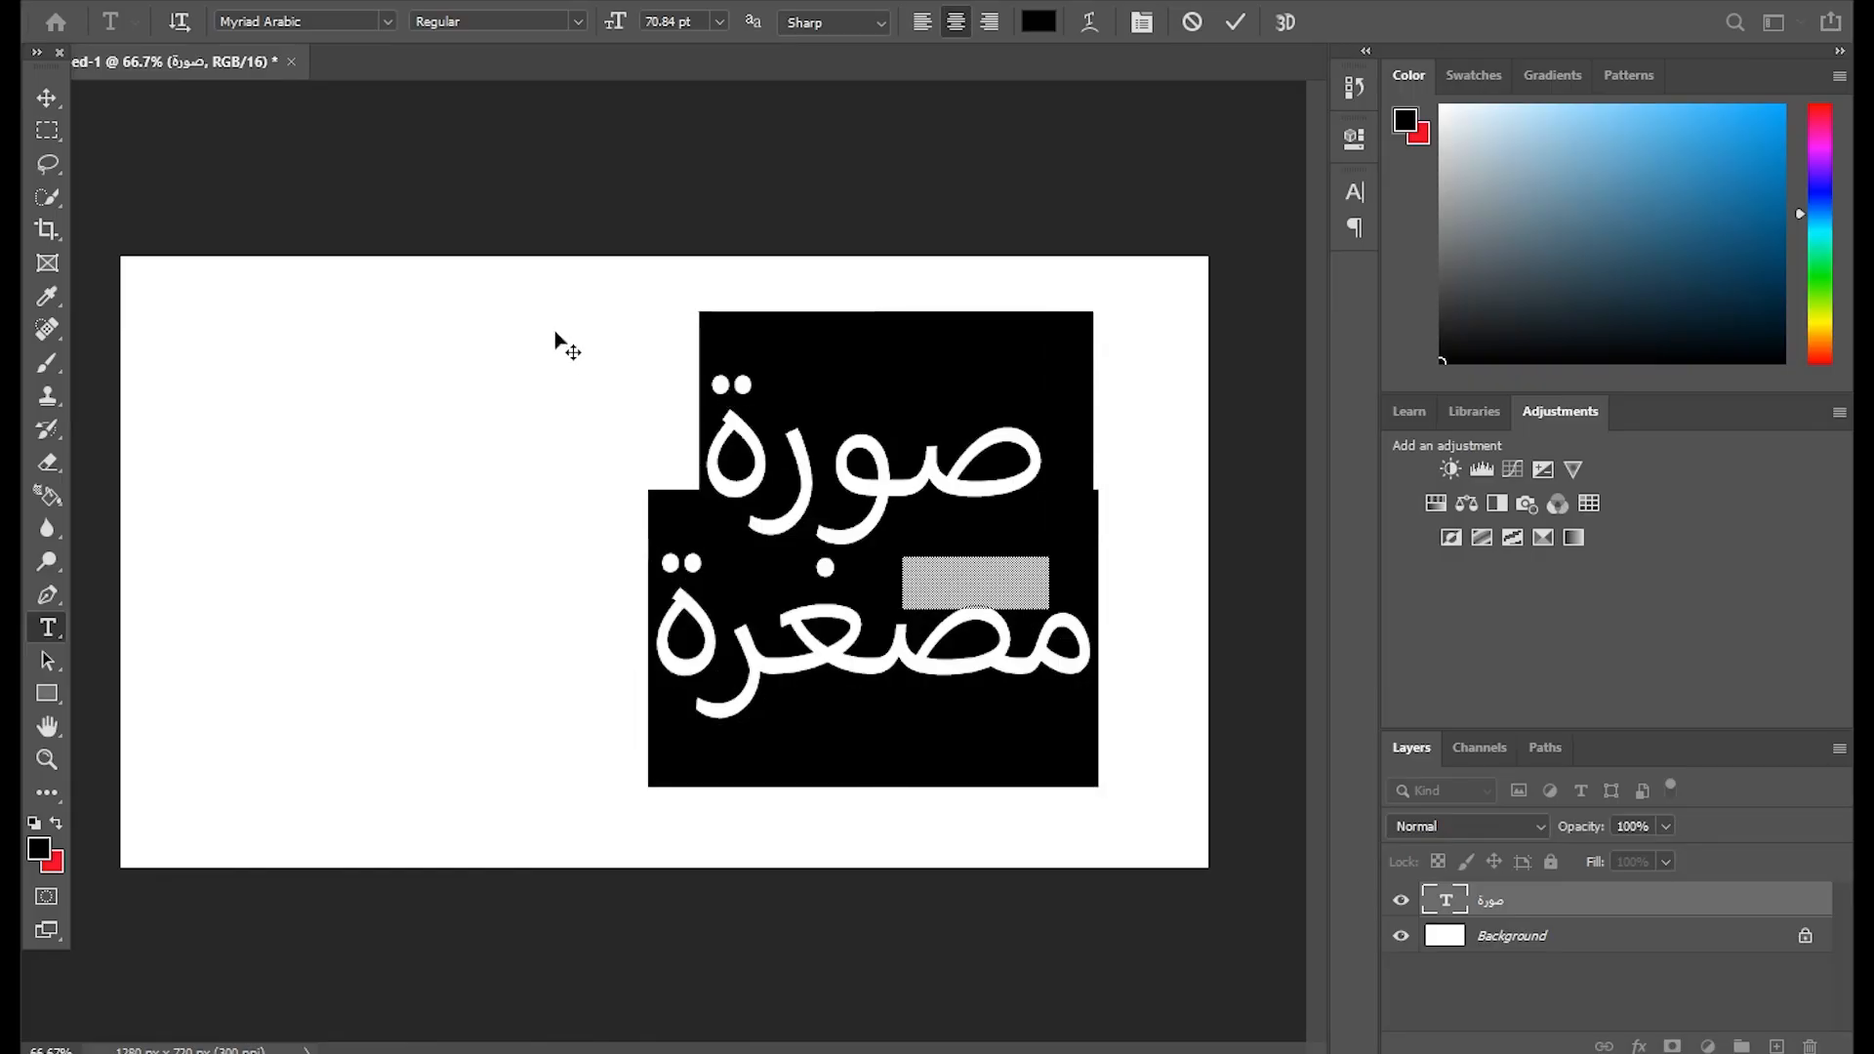
left_click(578, 14)
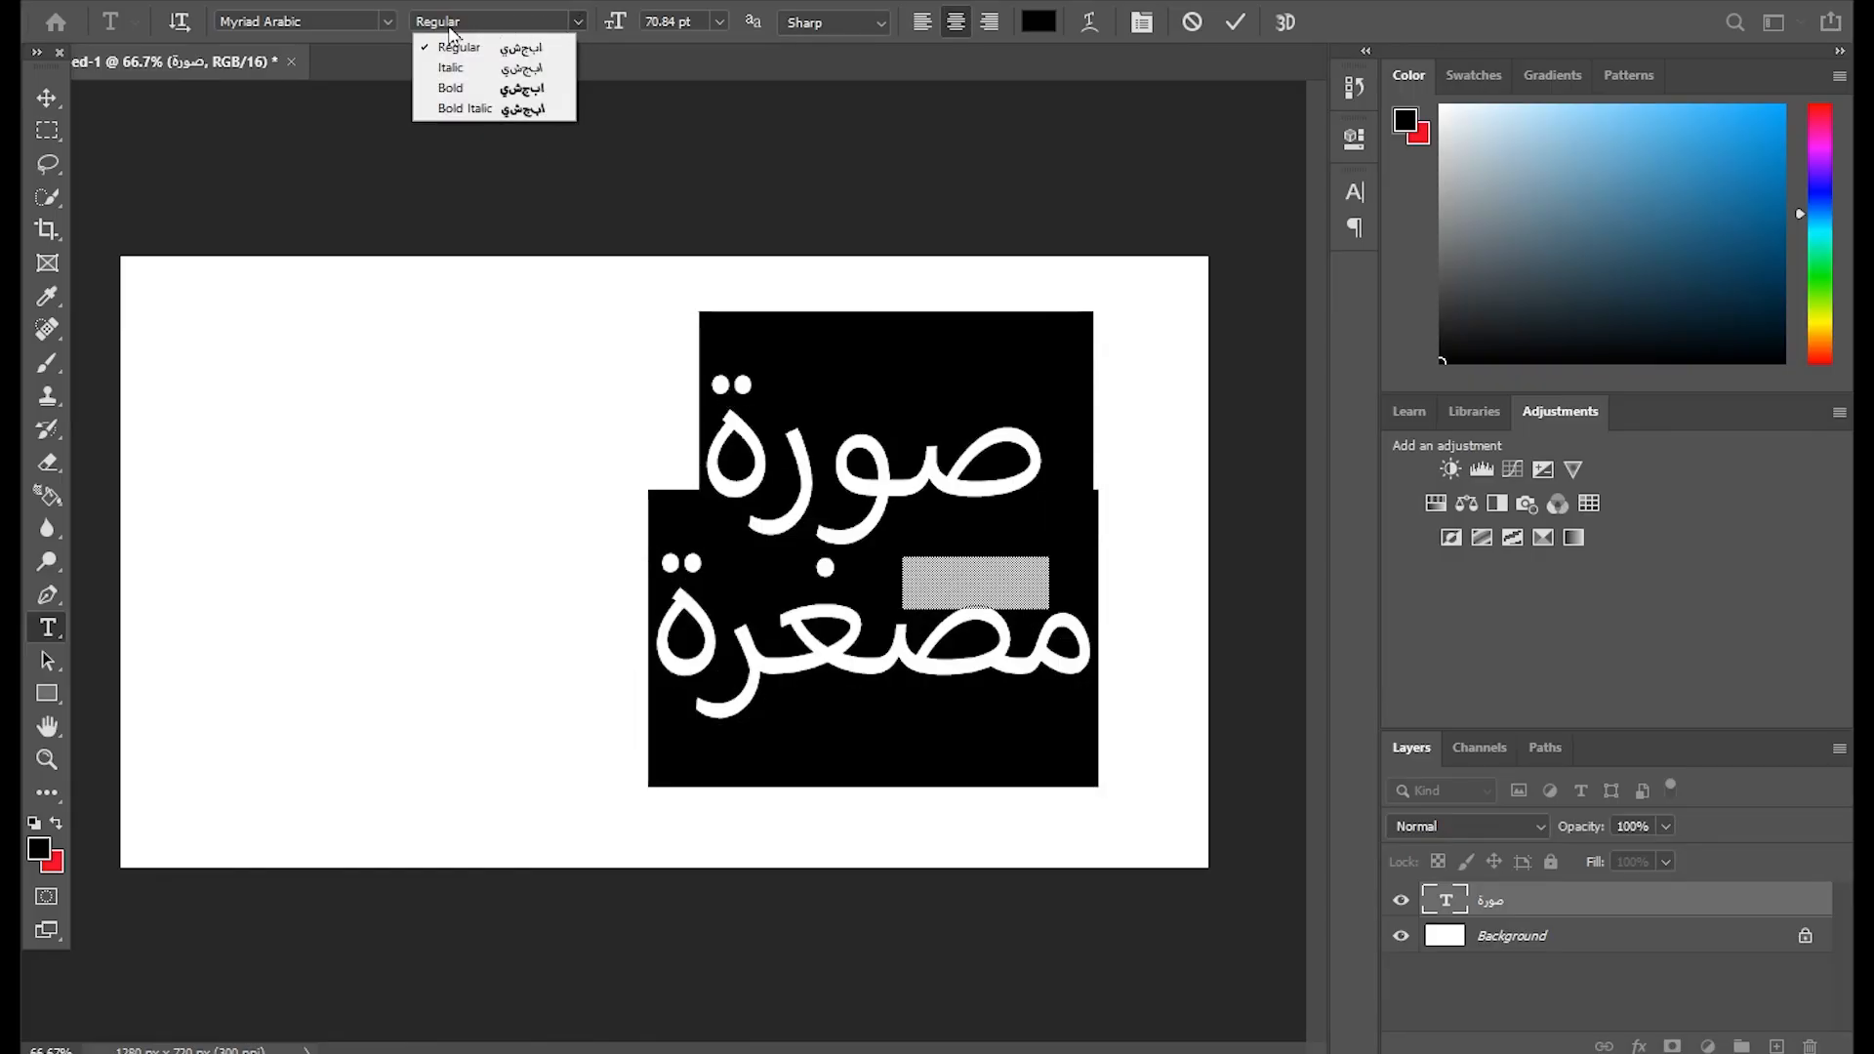
left_click(296, 131)
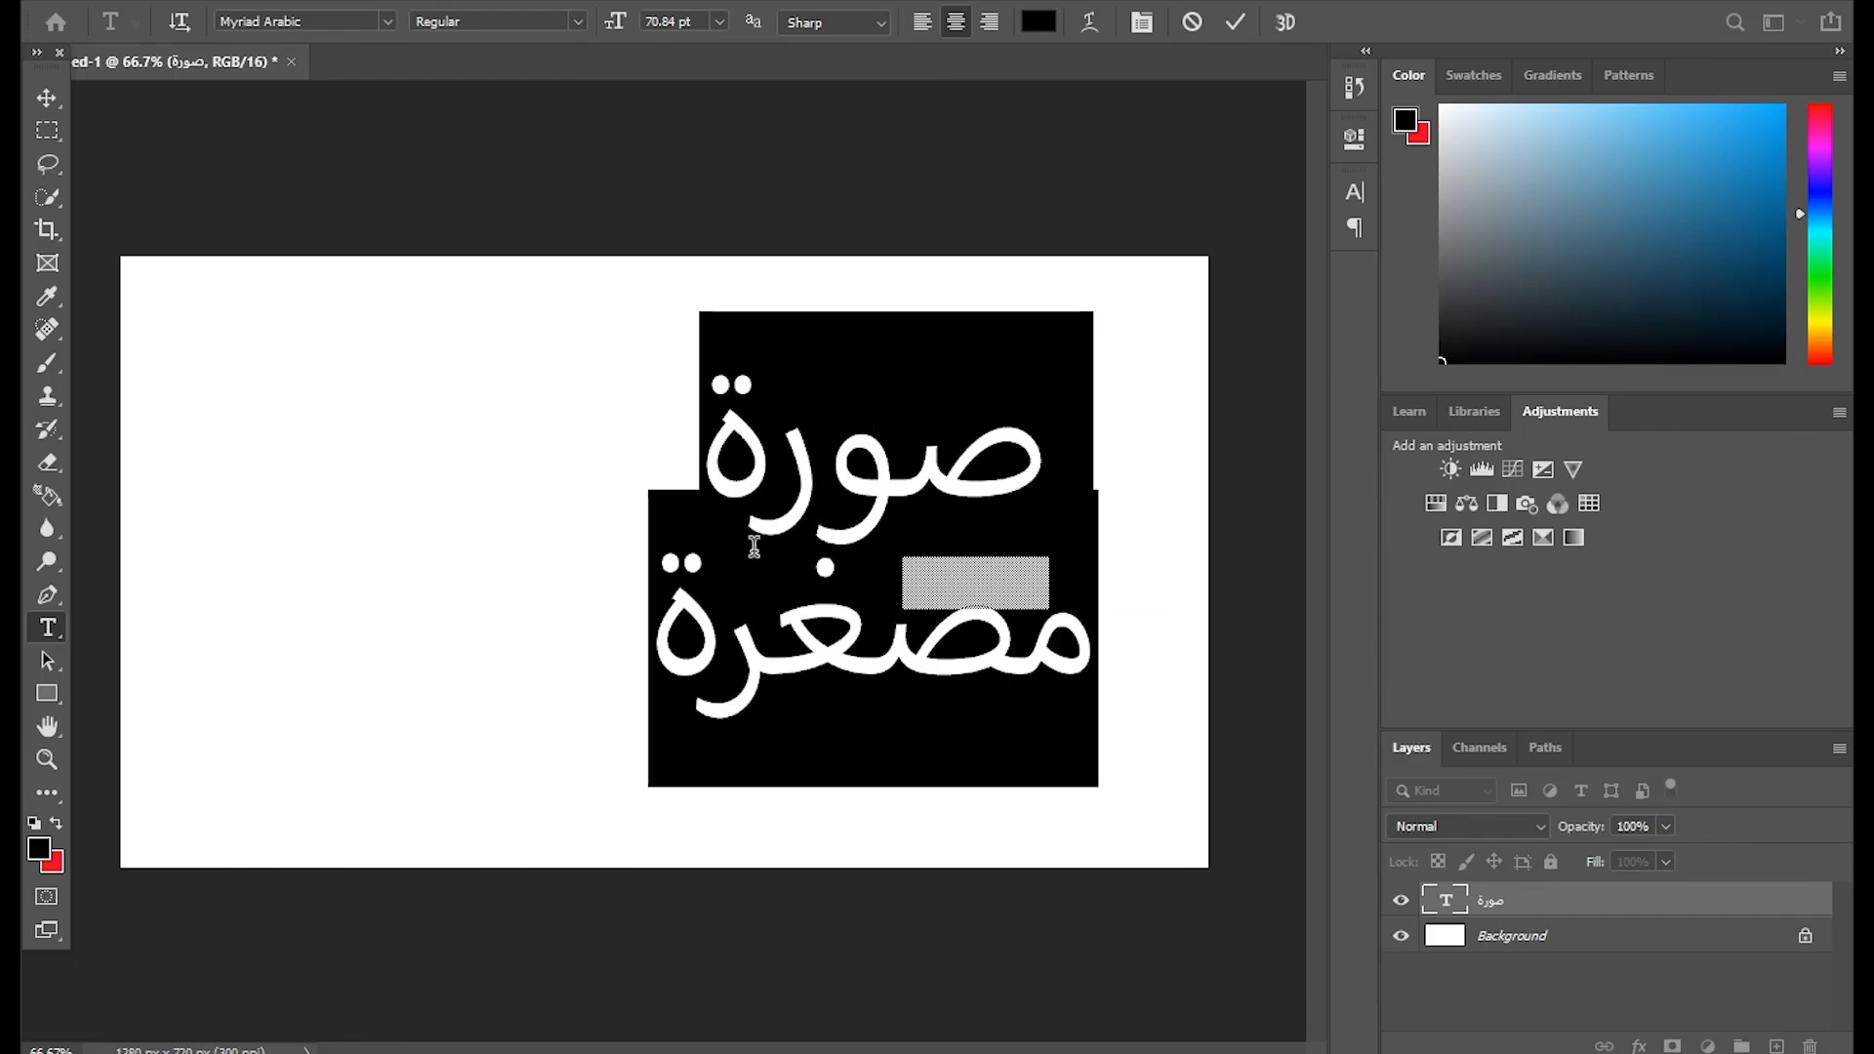
Set the font style of both text lines to Bold.
left_click(759, 480)
key("ctrl+a")
left_click(578, 20)
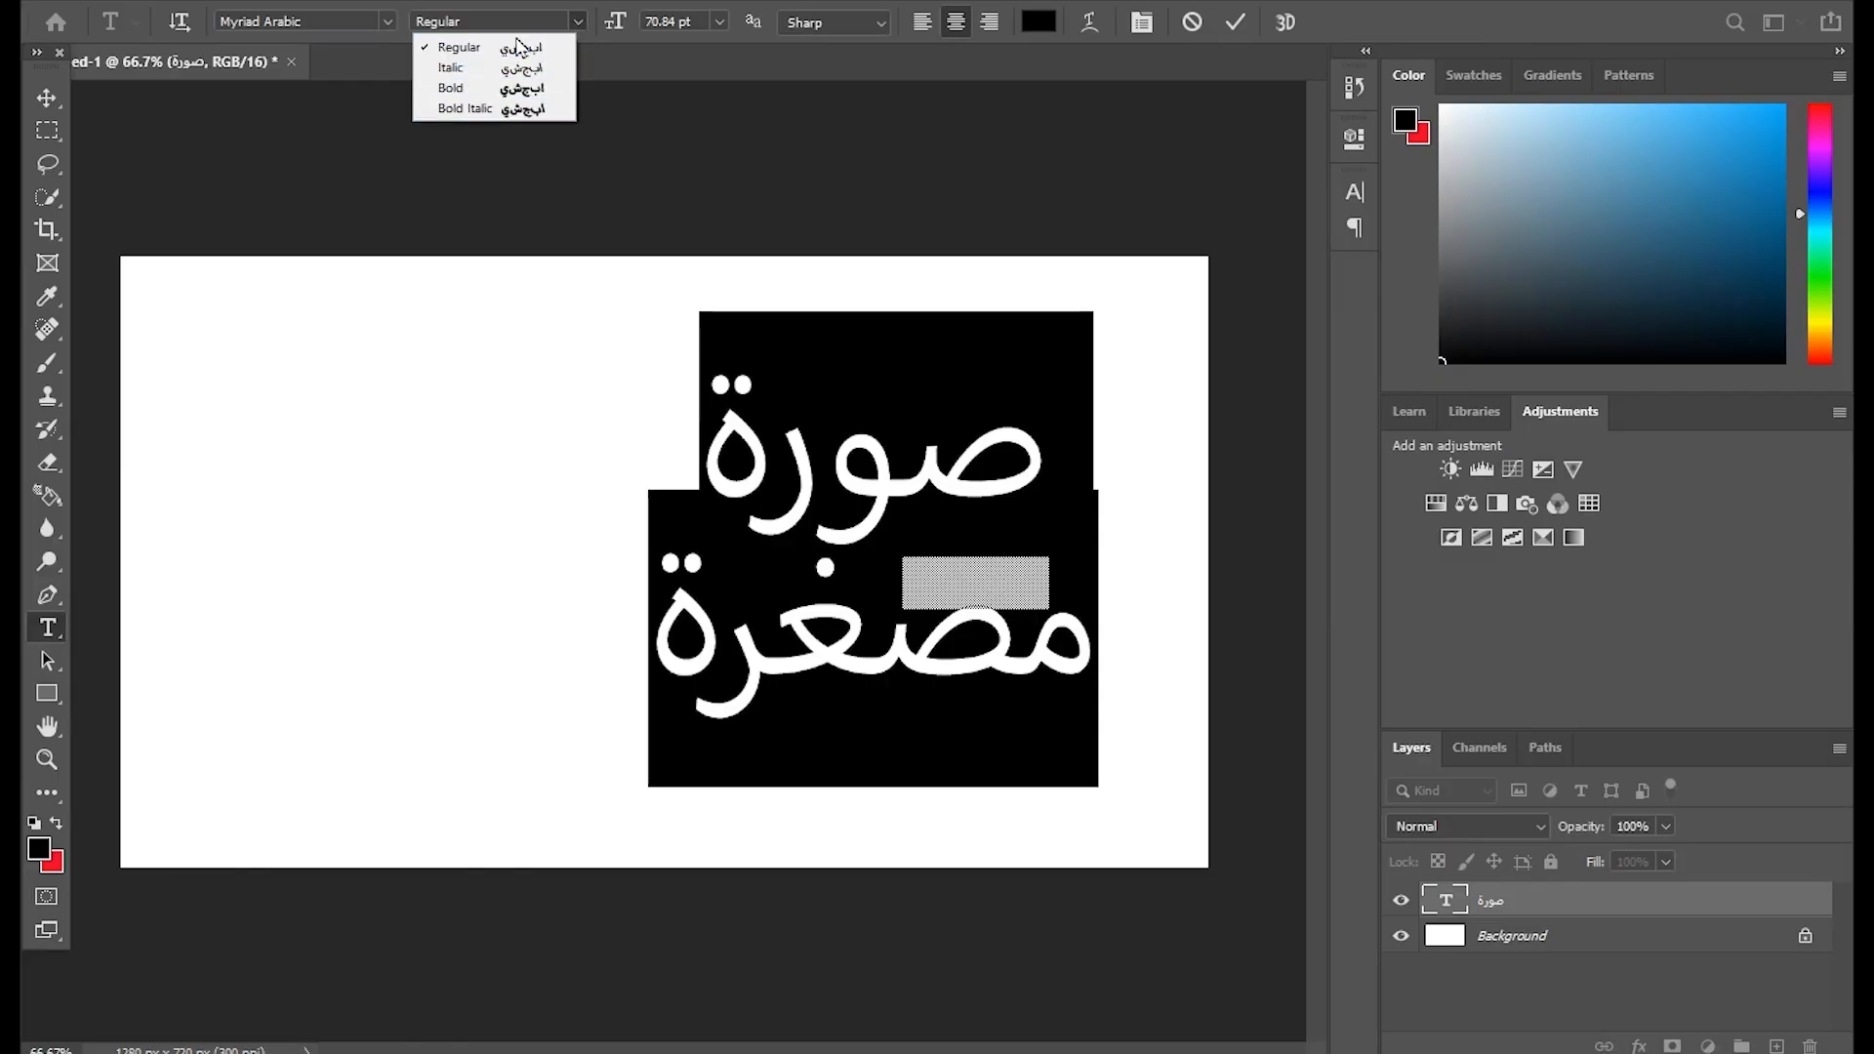
left_click(455, 89)
left_click(827, 438)
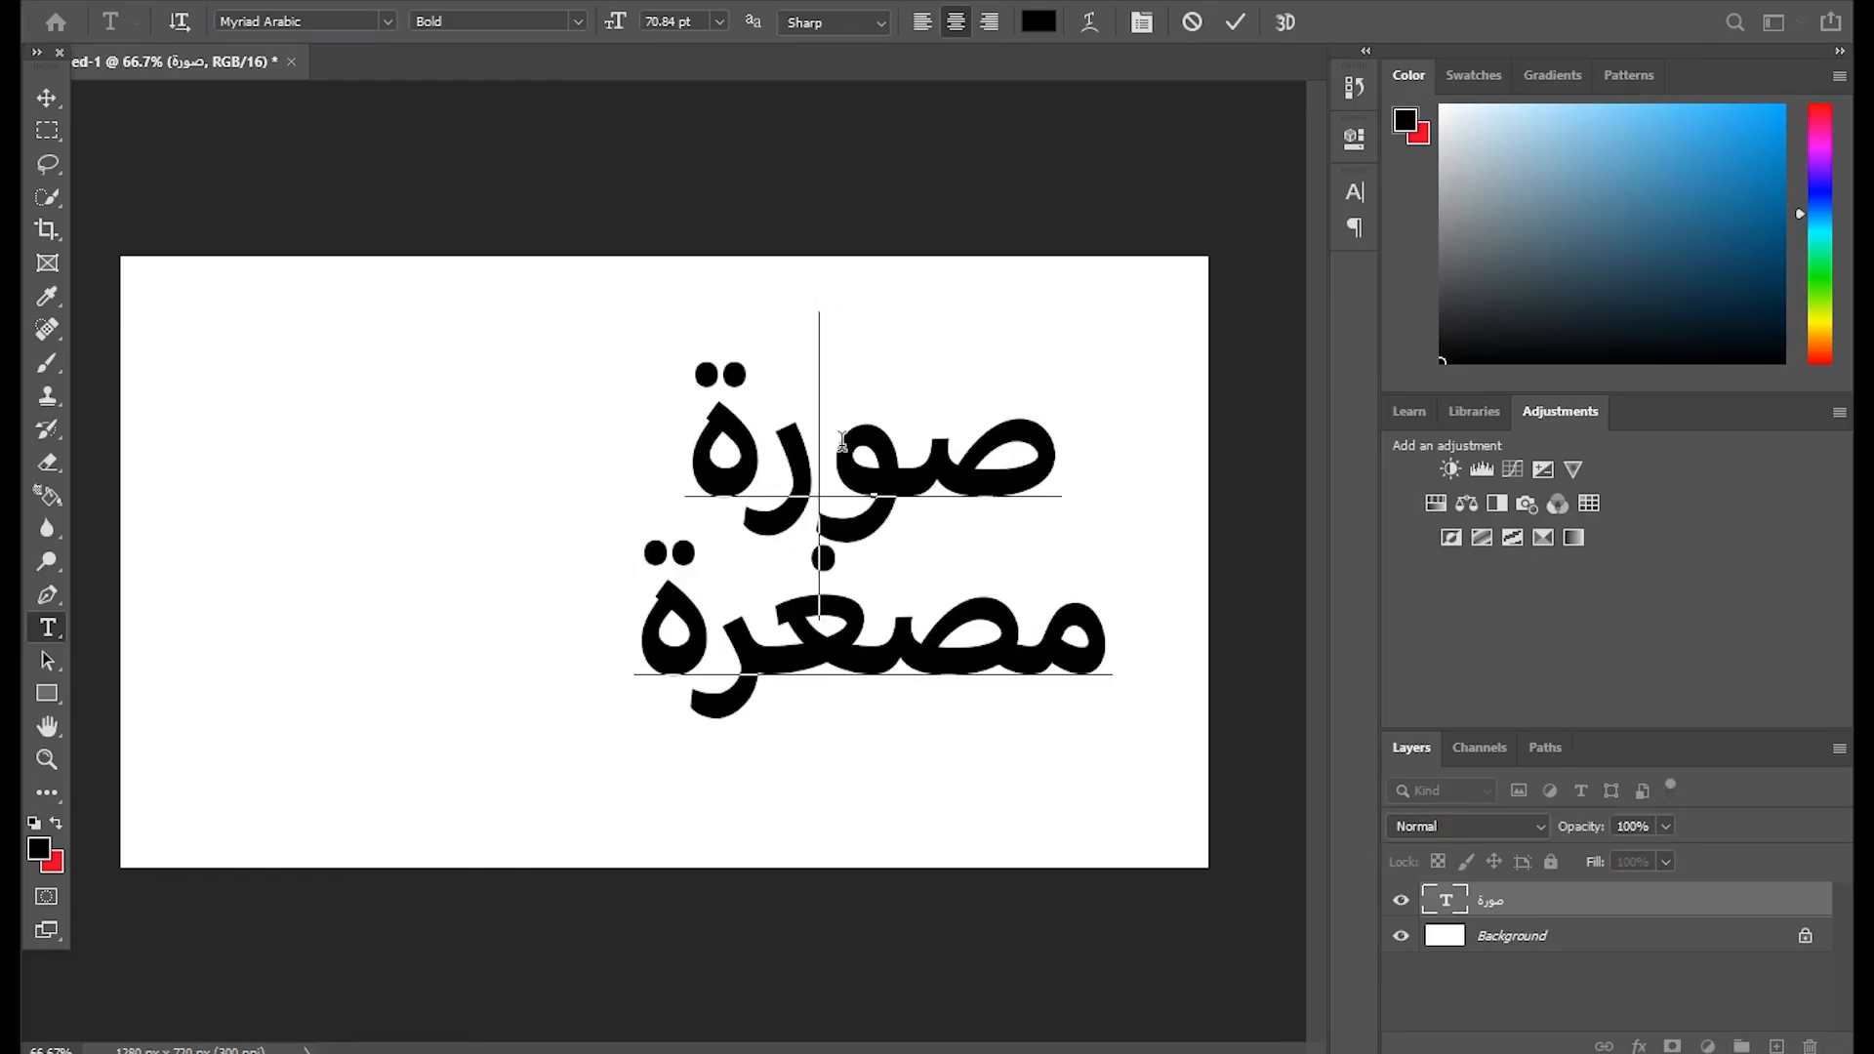
left_click(758, 470)
key("ctrl+a")
left_click(766, 492)
double_click(808, 454)
key("ctrl+a")
left_click(753, 464)
key("ctrl+a")
left_click(901, 518)
key("ctrl+a")
left_click(868, 447)
double_click(872, 445)
double_click(867, 517)
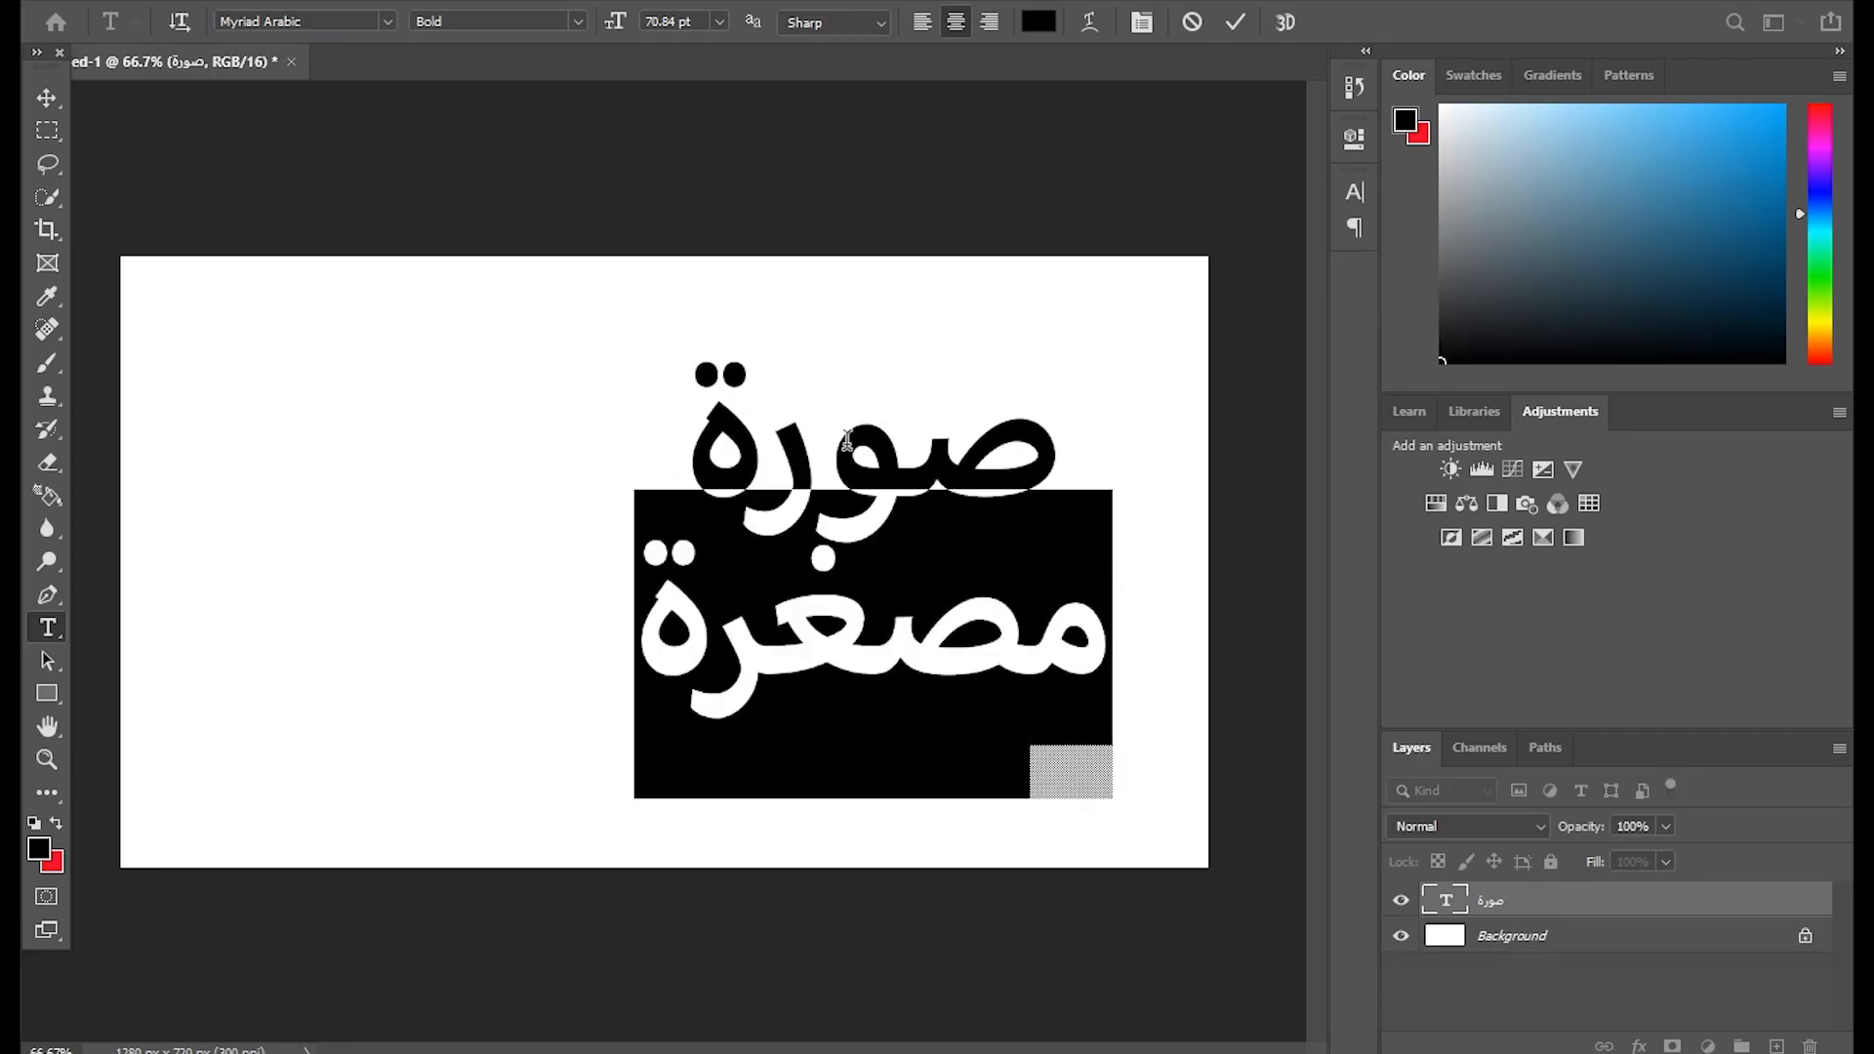
double_click(846, 438)
left_click(825, 503)
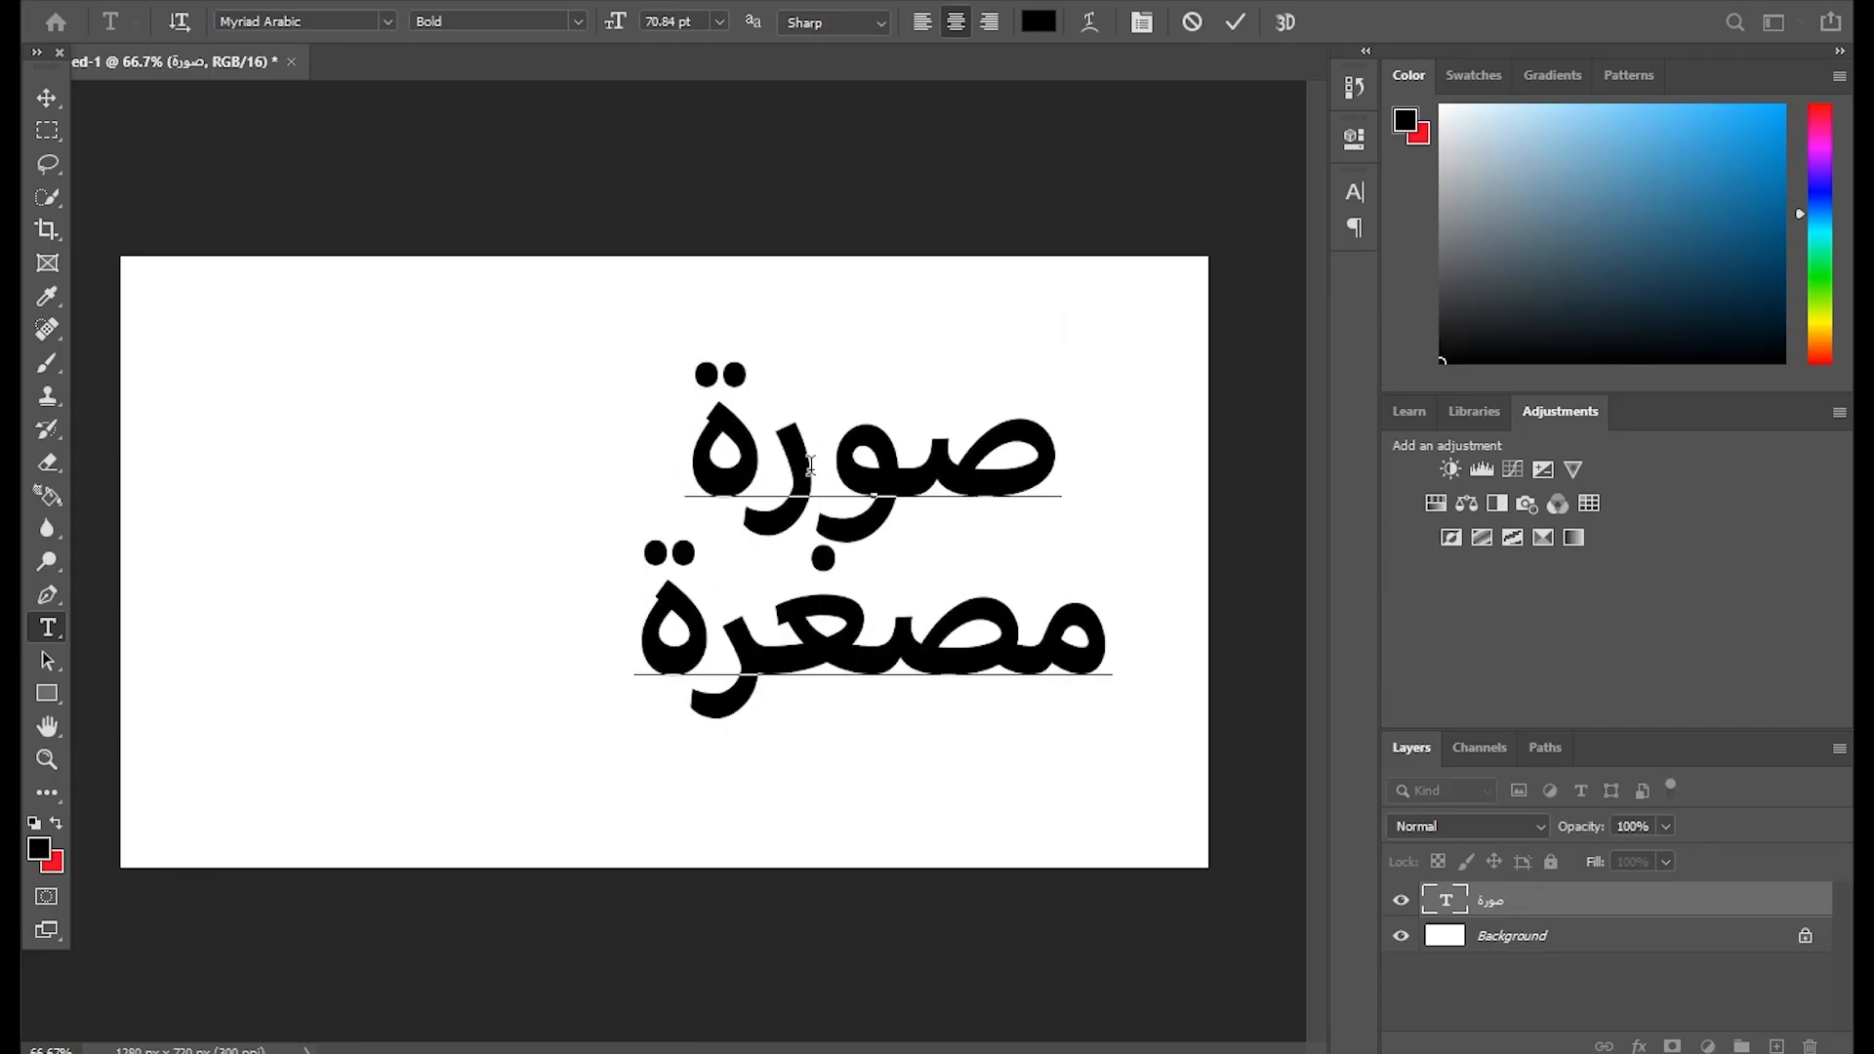
double_click(809, 465)
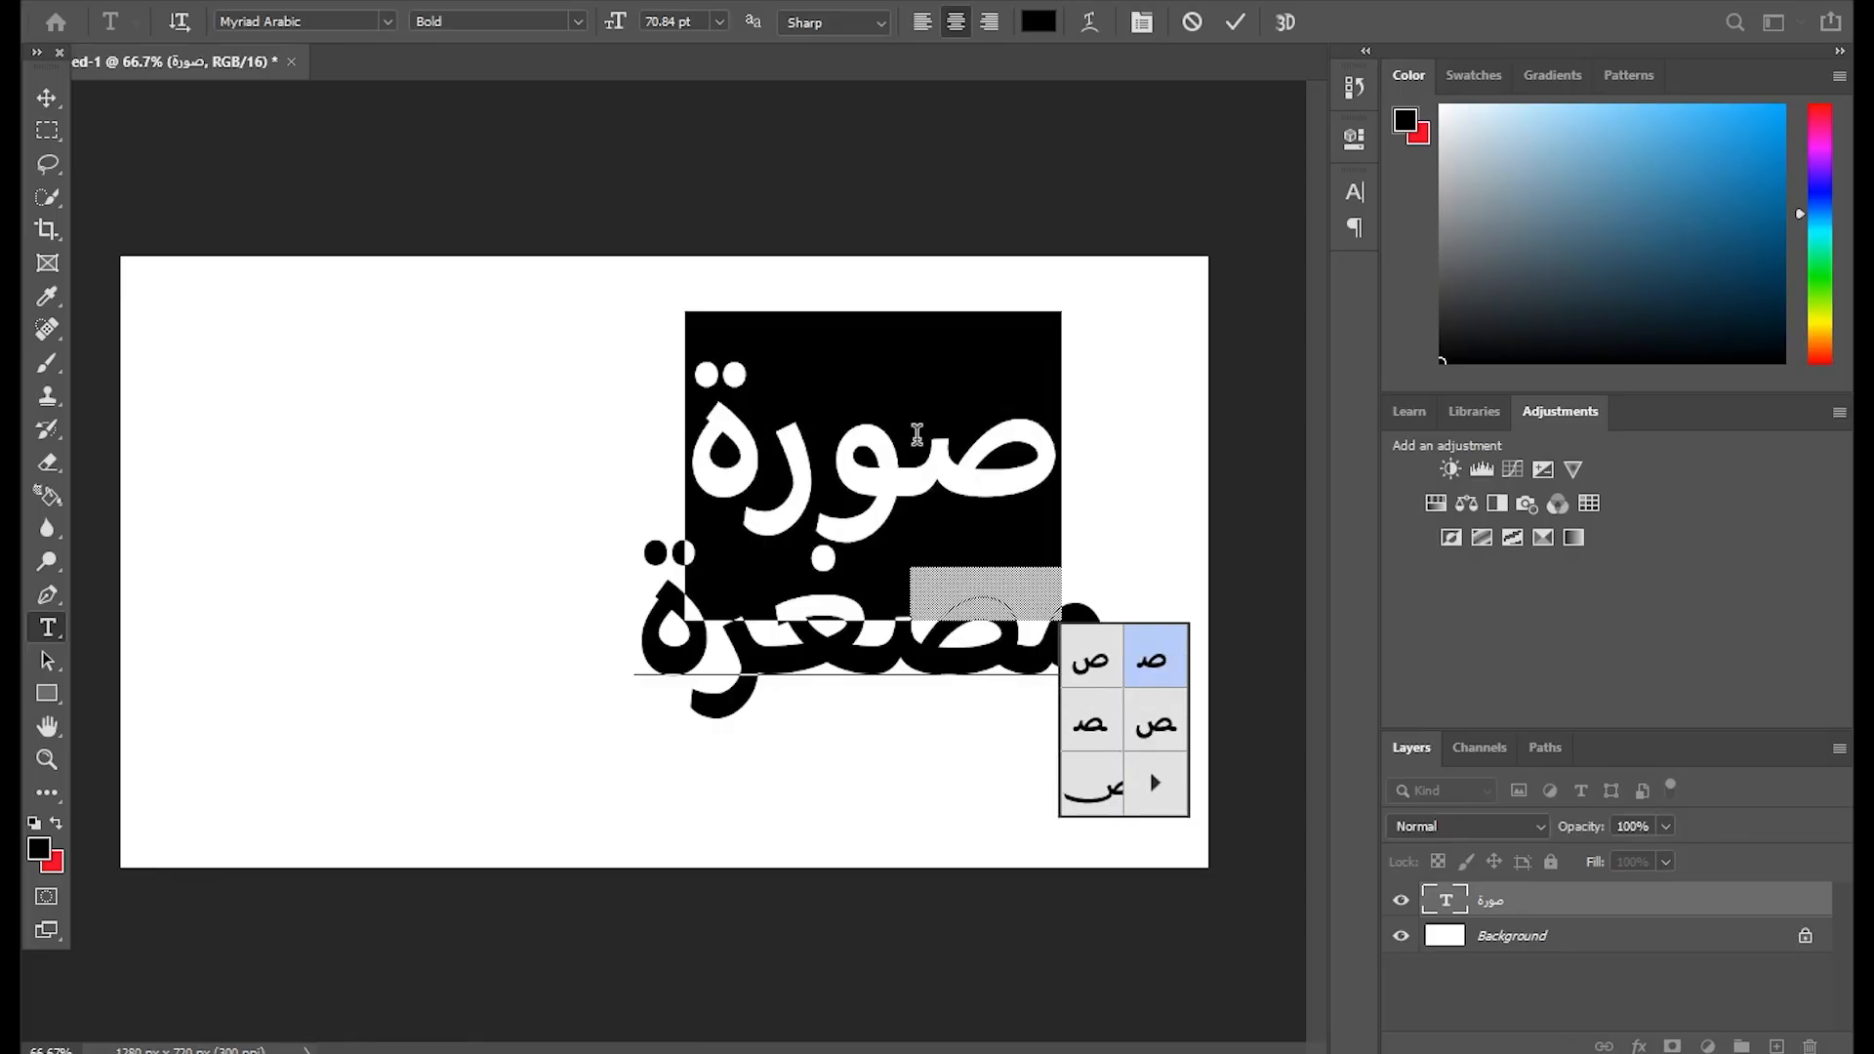
double_click(810, 635)
left_click(793, 422)
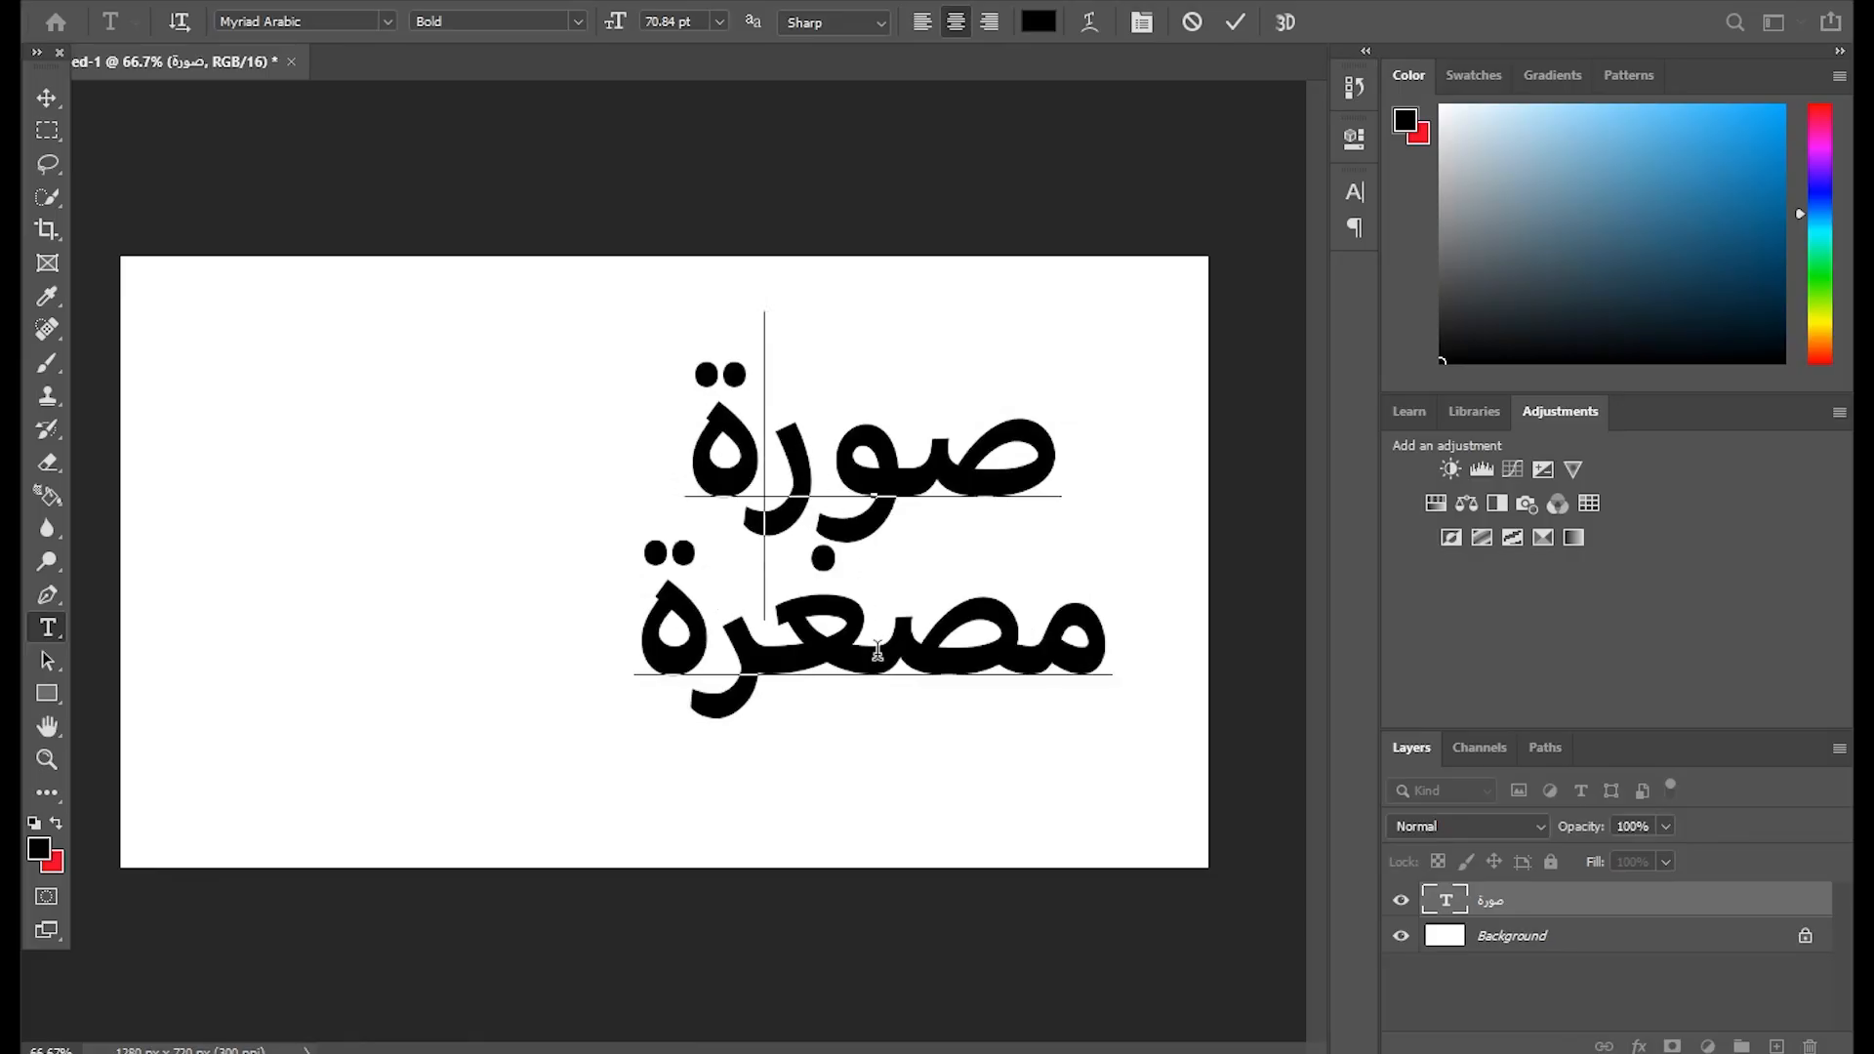
double_click(791, 456)
left_click(774, 456)
double_click(835, 613)
left_click(845, 454)
double_click(844, 454)
left_click(725, 435)
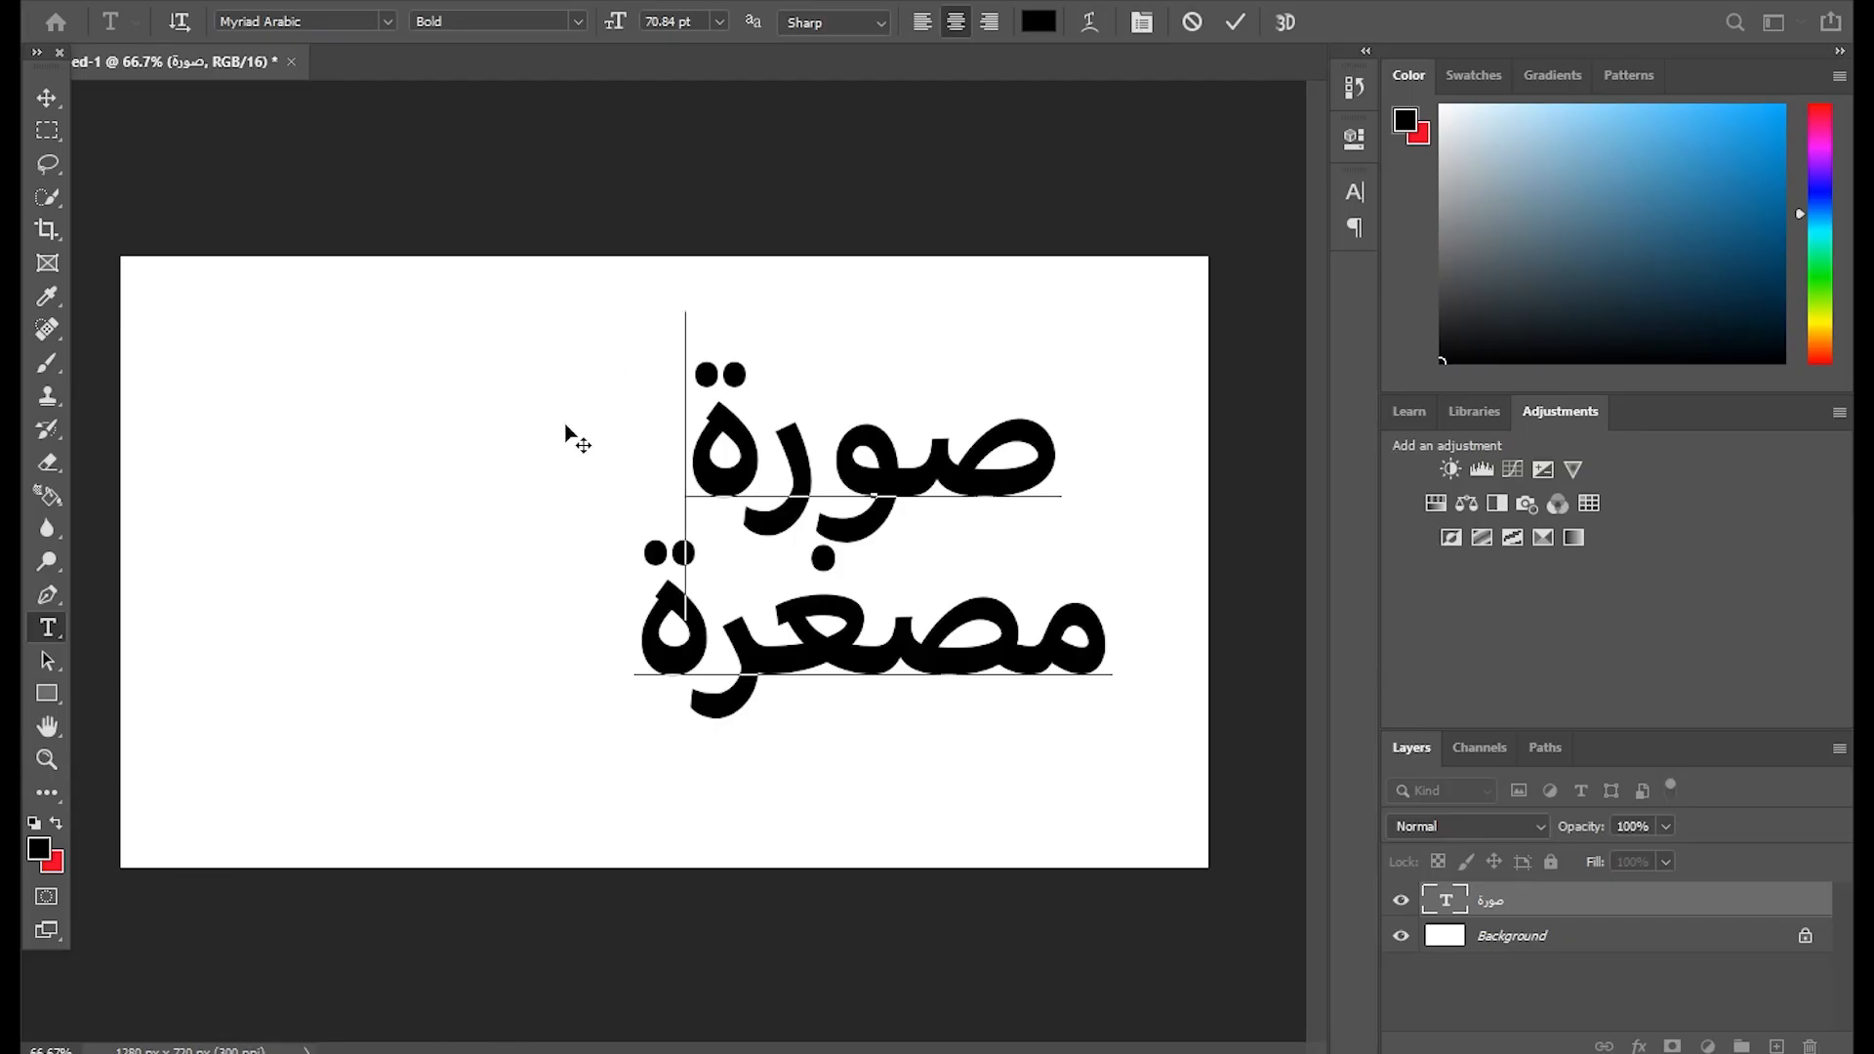
Commit the text, convert the locked Background into a regular layer and delete it, leaving the canvas transparent.
left_click(1536, 908)
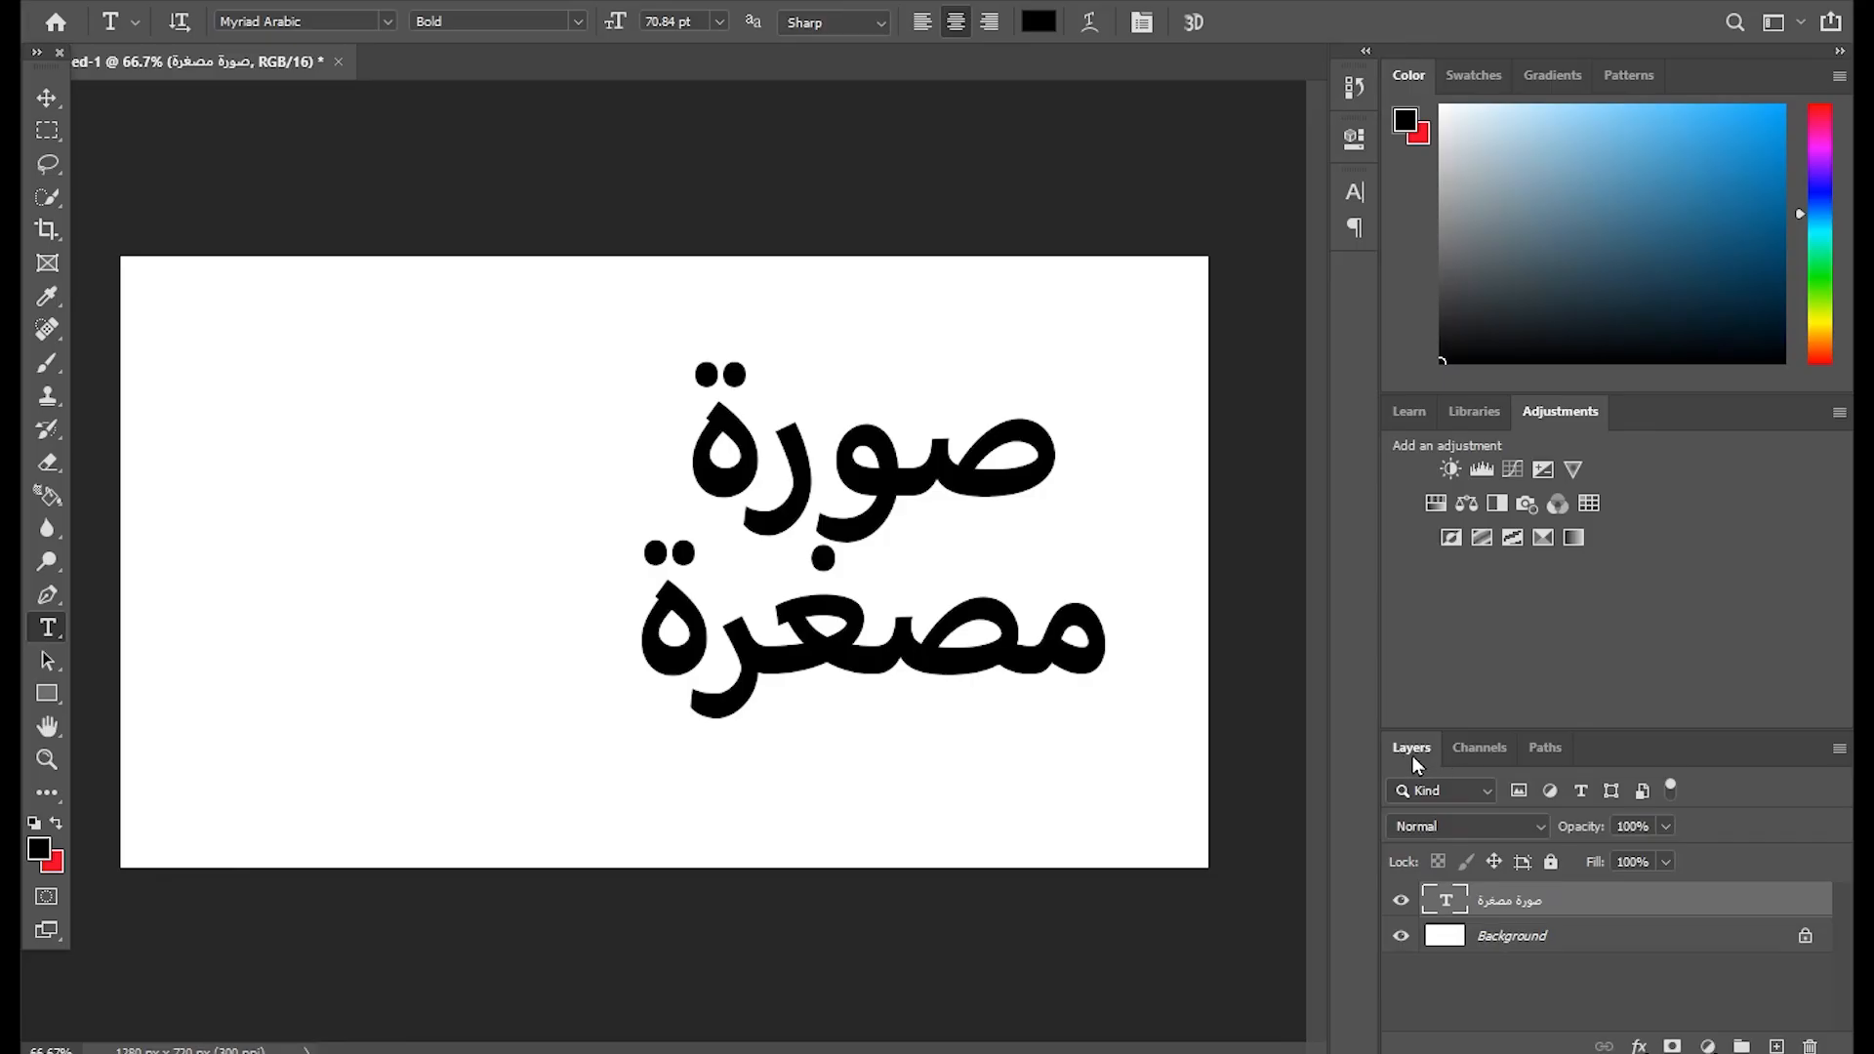
left_click(1472, 941)
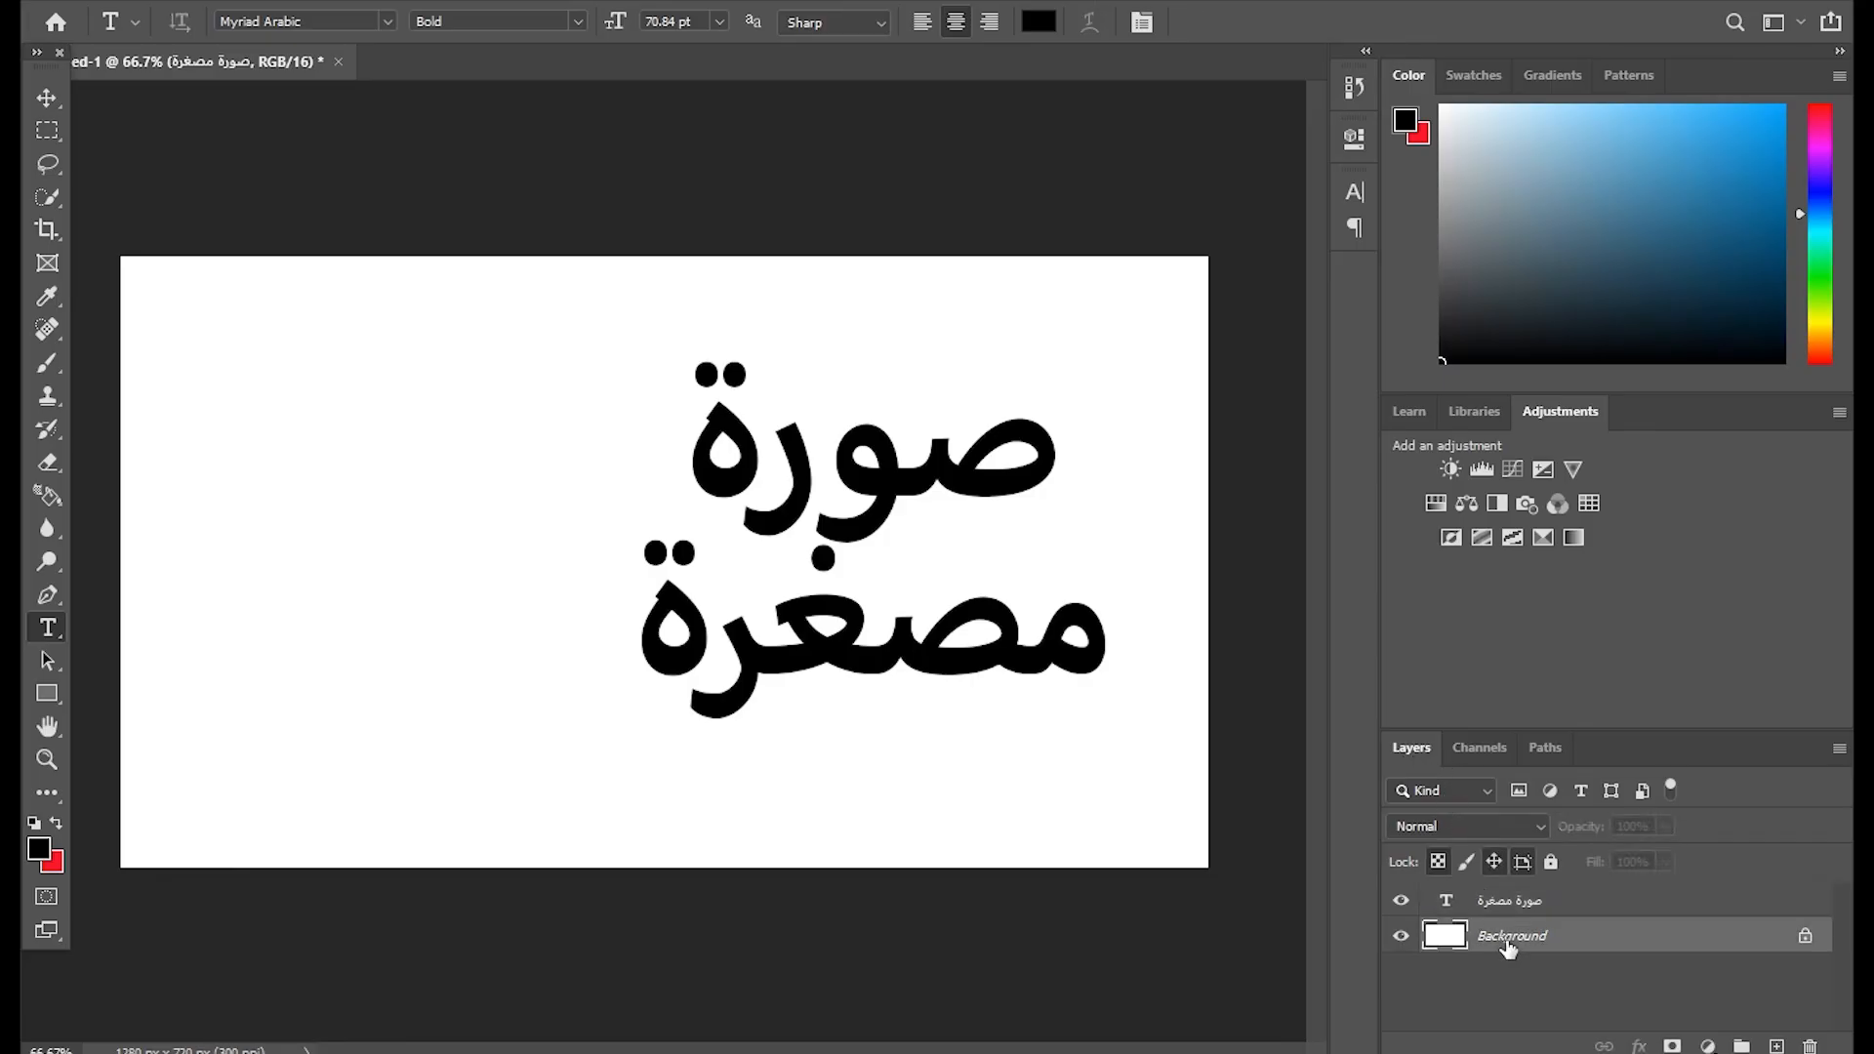
double_click(1454, 939)
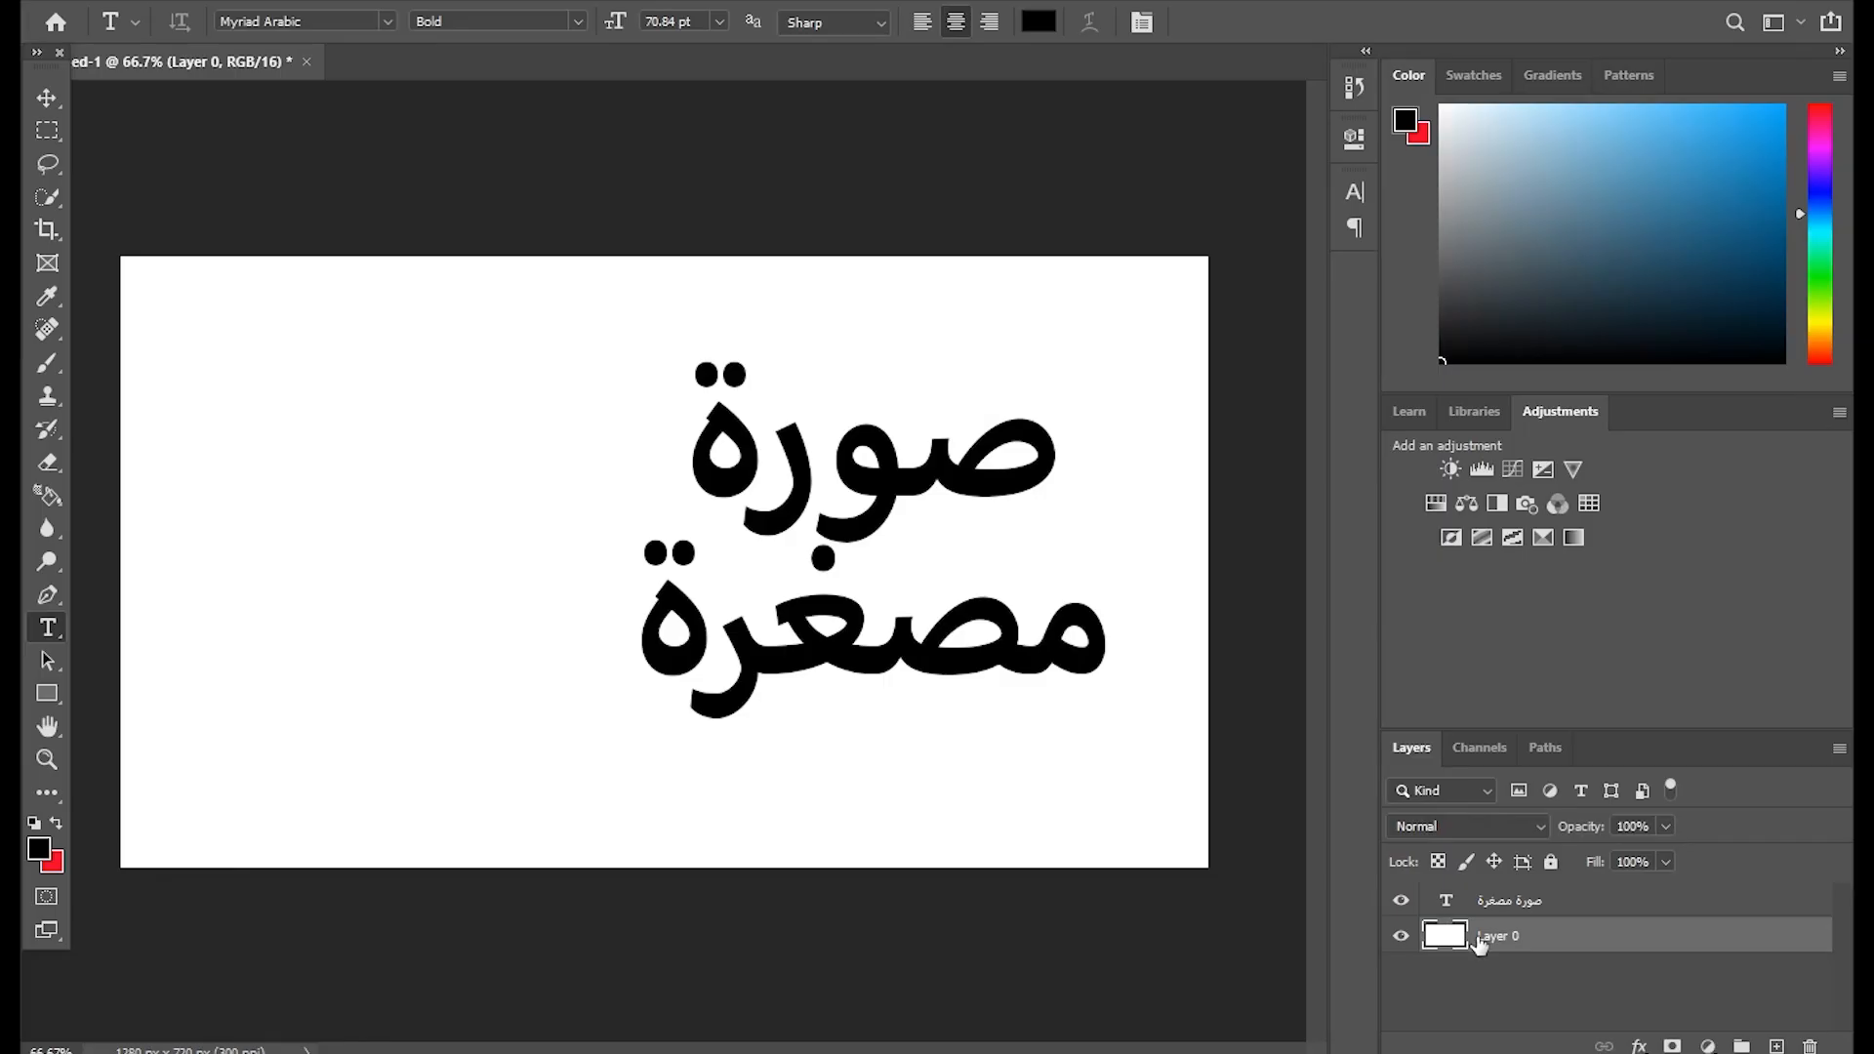
key("Delete")
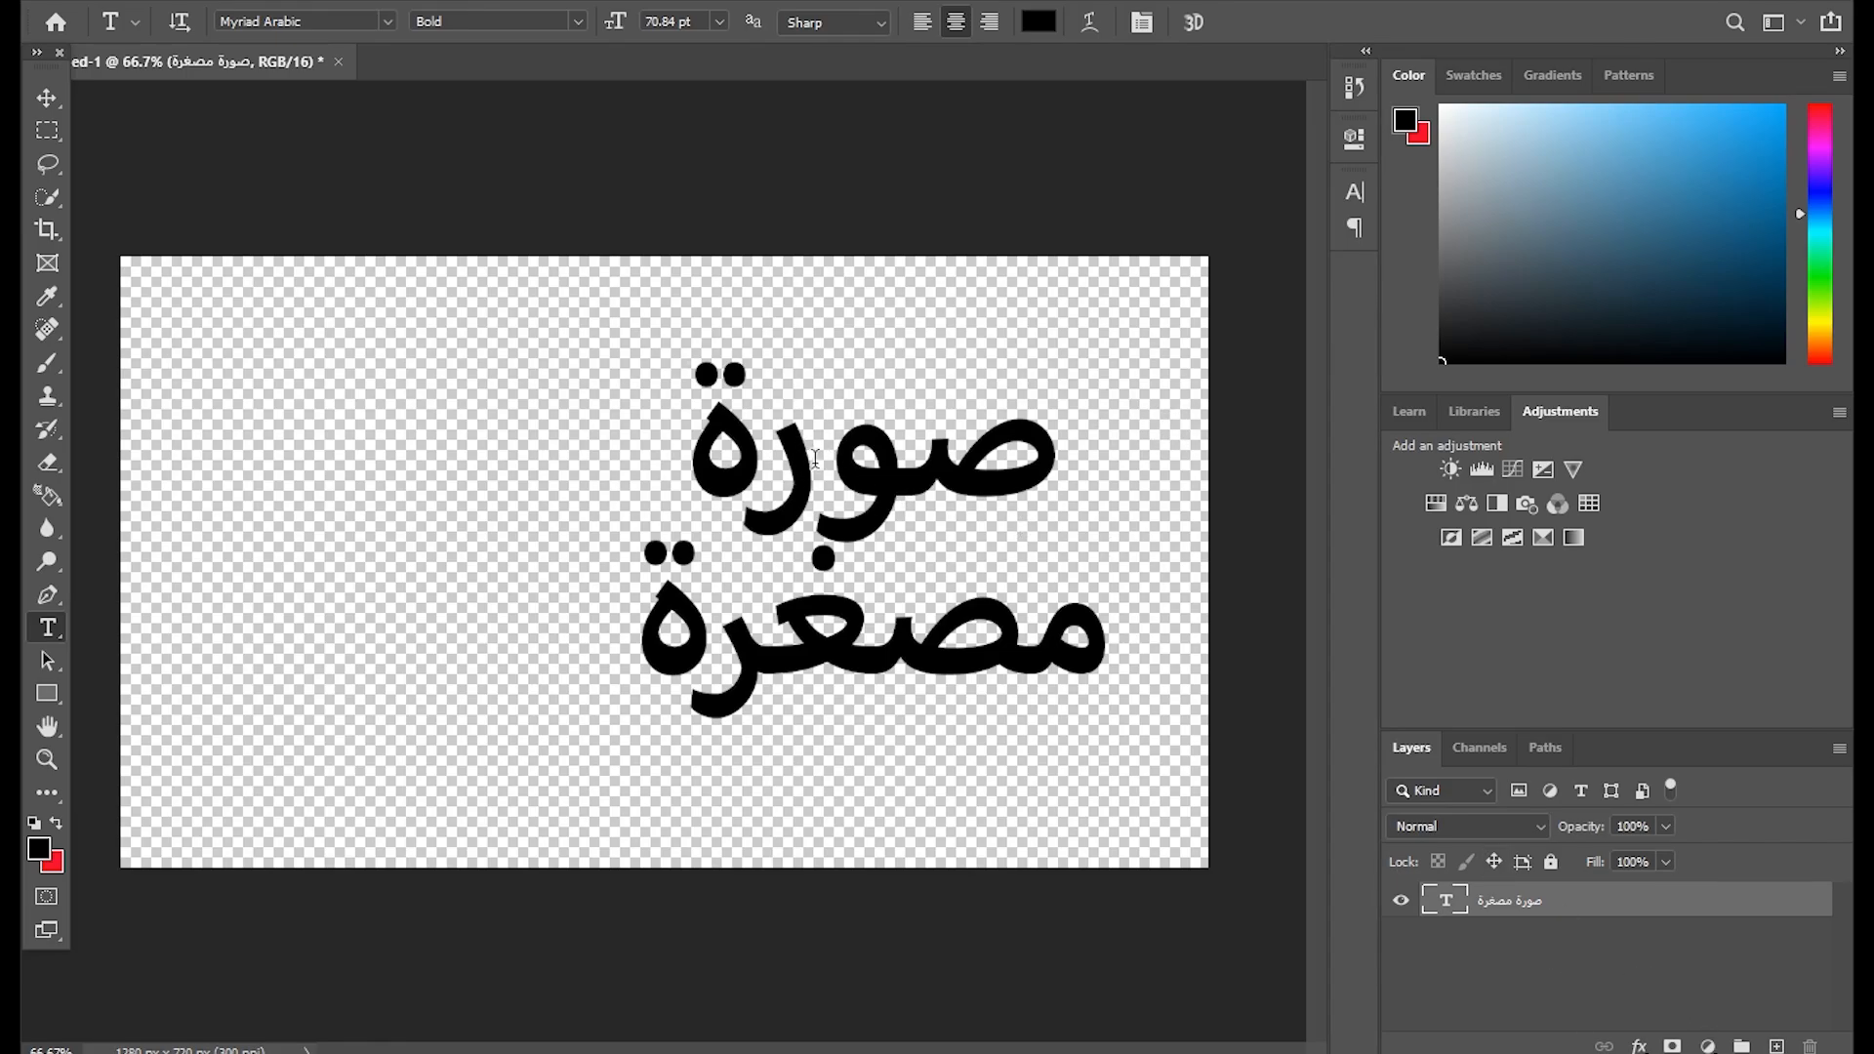
Change the colour of the first-line word صورة to white.
double_click(771, 439)
left_click_drag(1511, 189, 1442, 105)
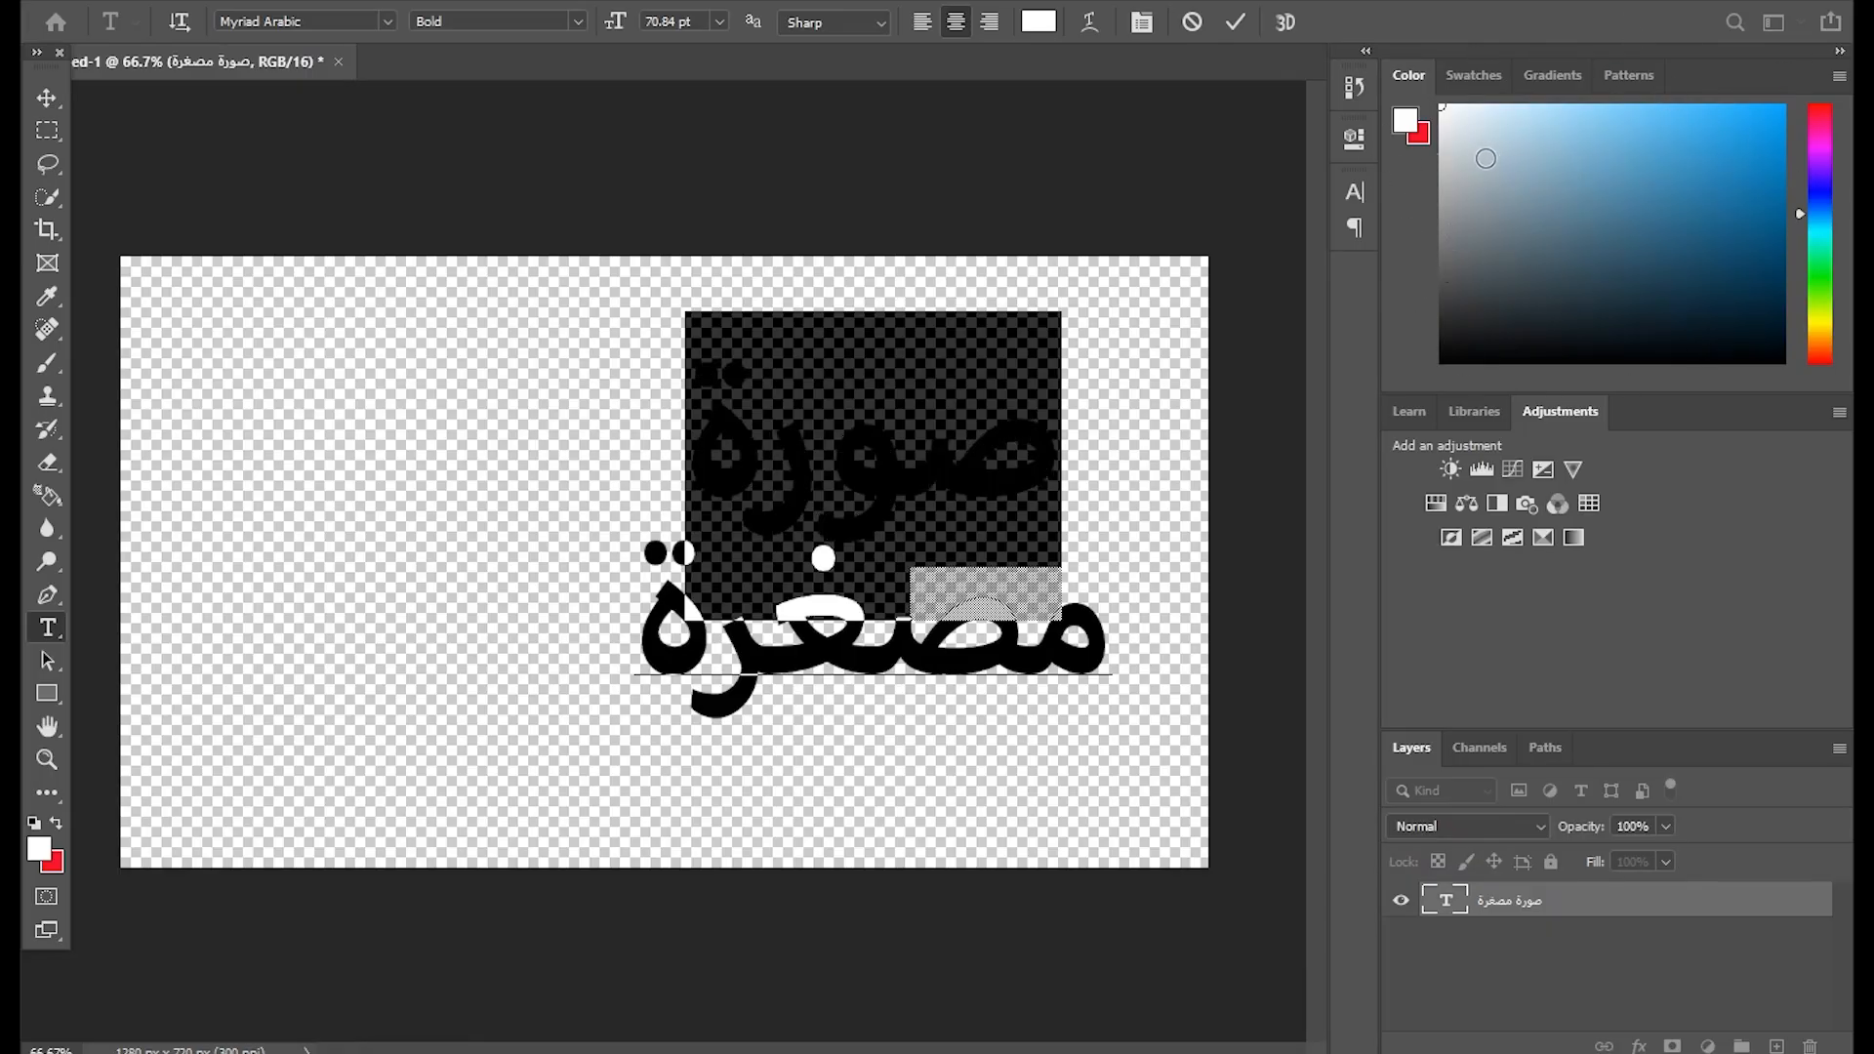
Change the colour of the second-line word مصغرة to bright yellow, leaving the first line white.
left_click(876, 451)
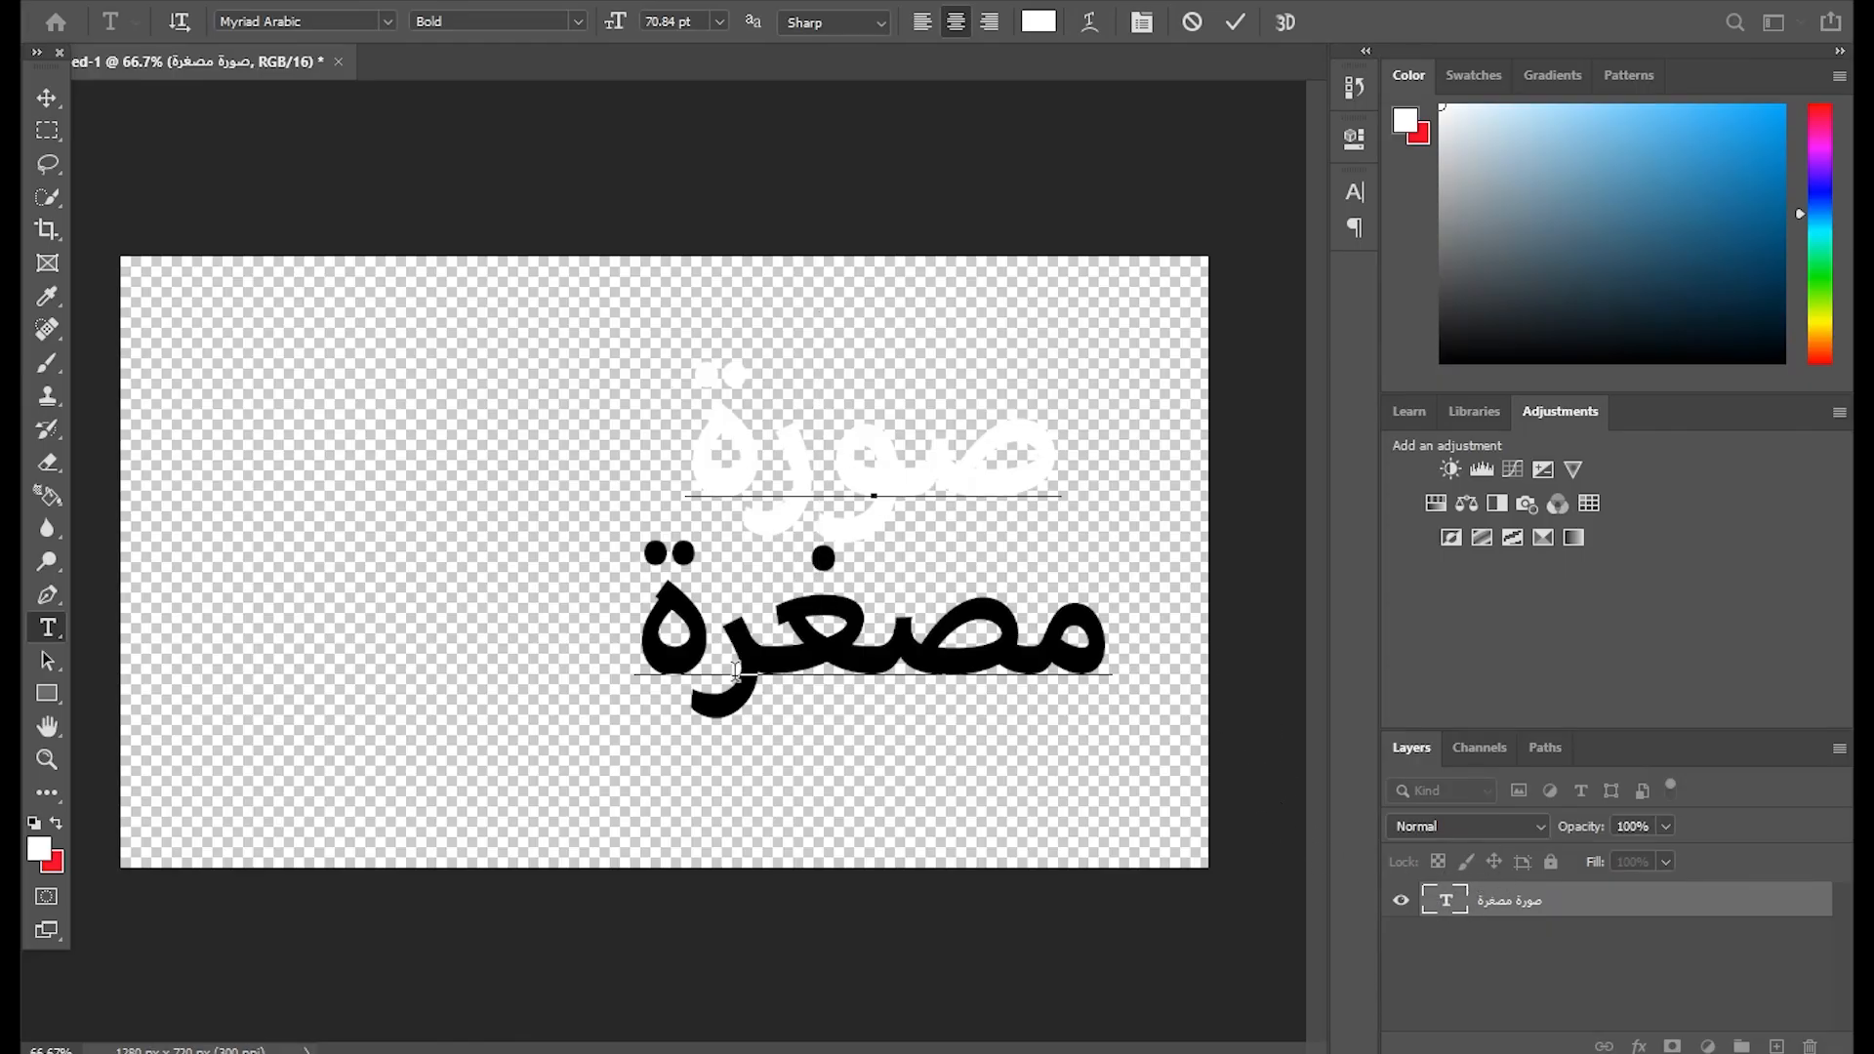
left_click_drag(664, 617, 1086, 632)
left_click(1042, 662)
double_click(768, 662)
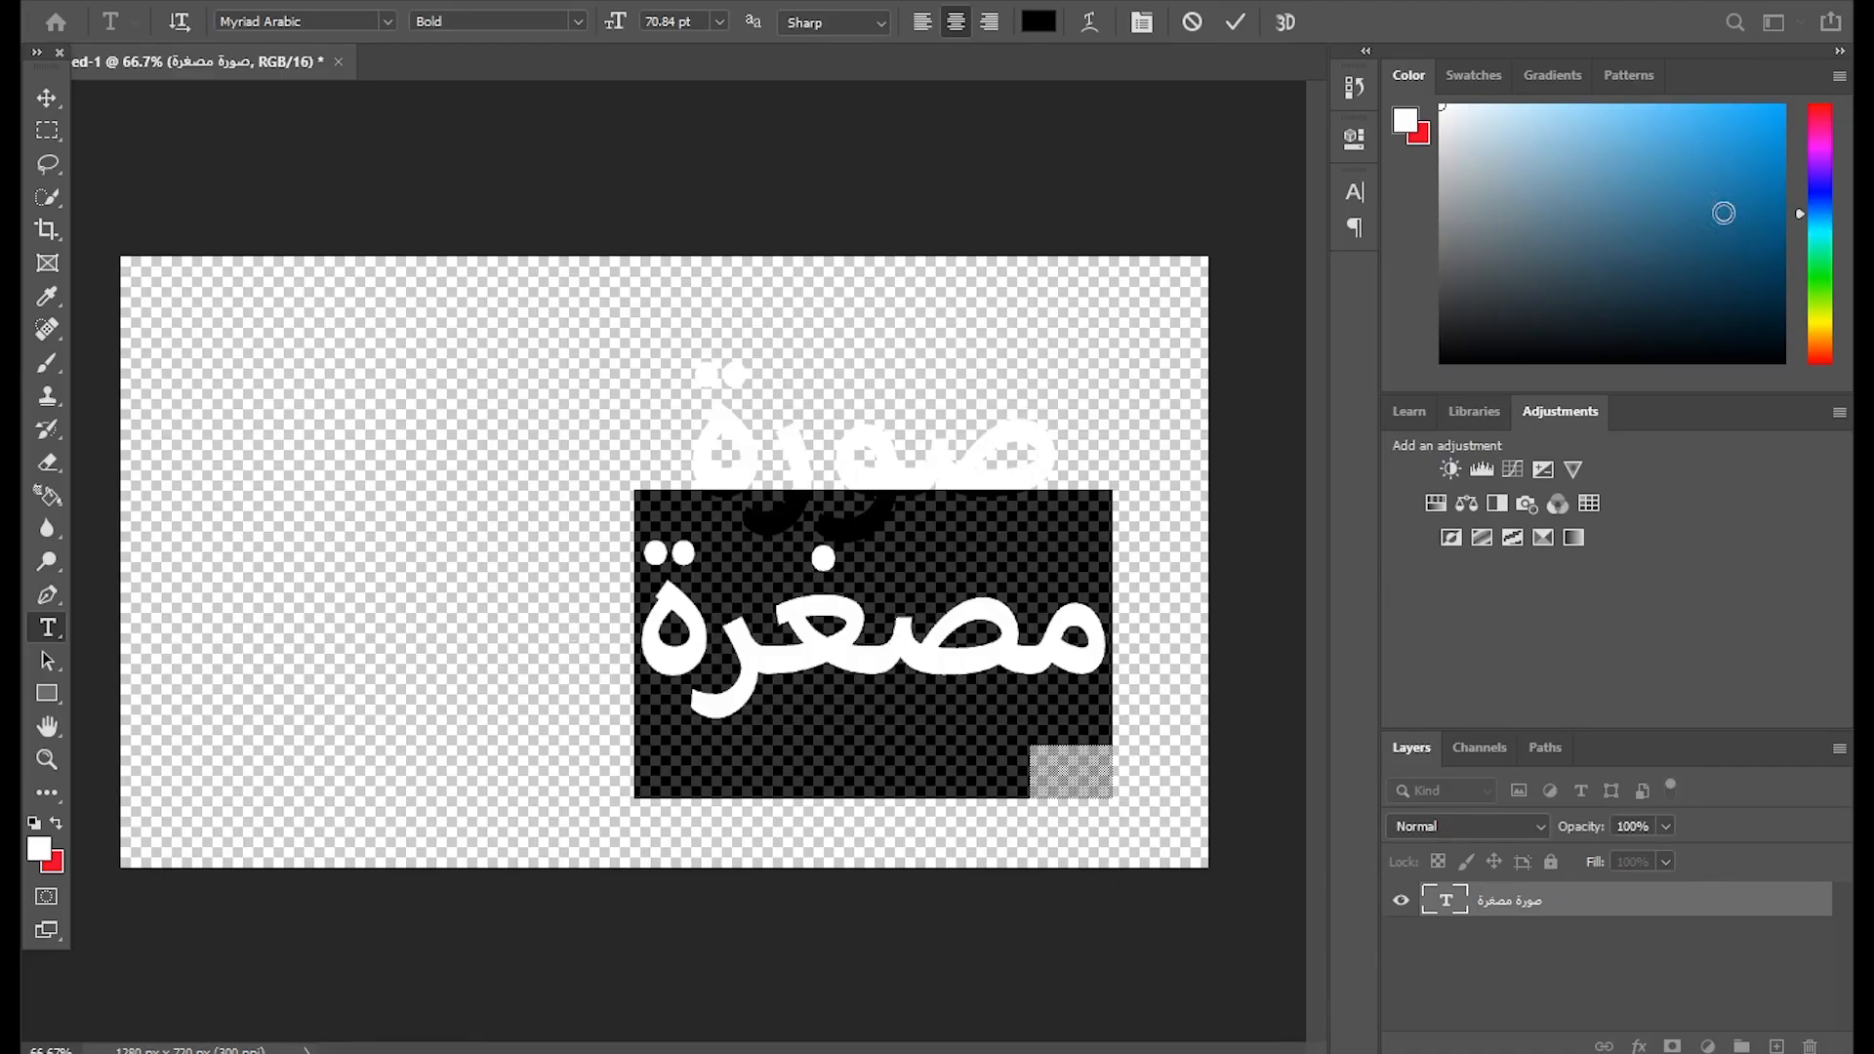
left_click(1825, 323)
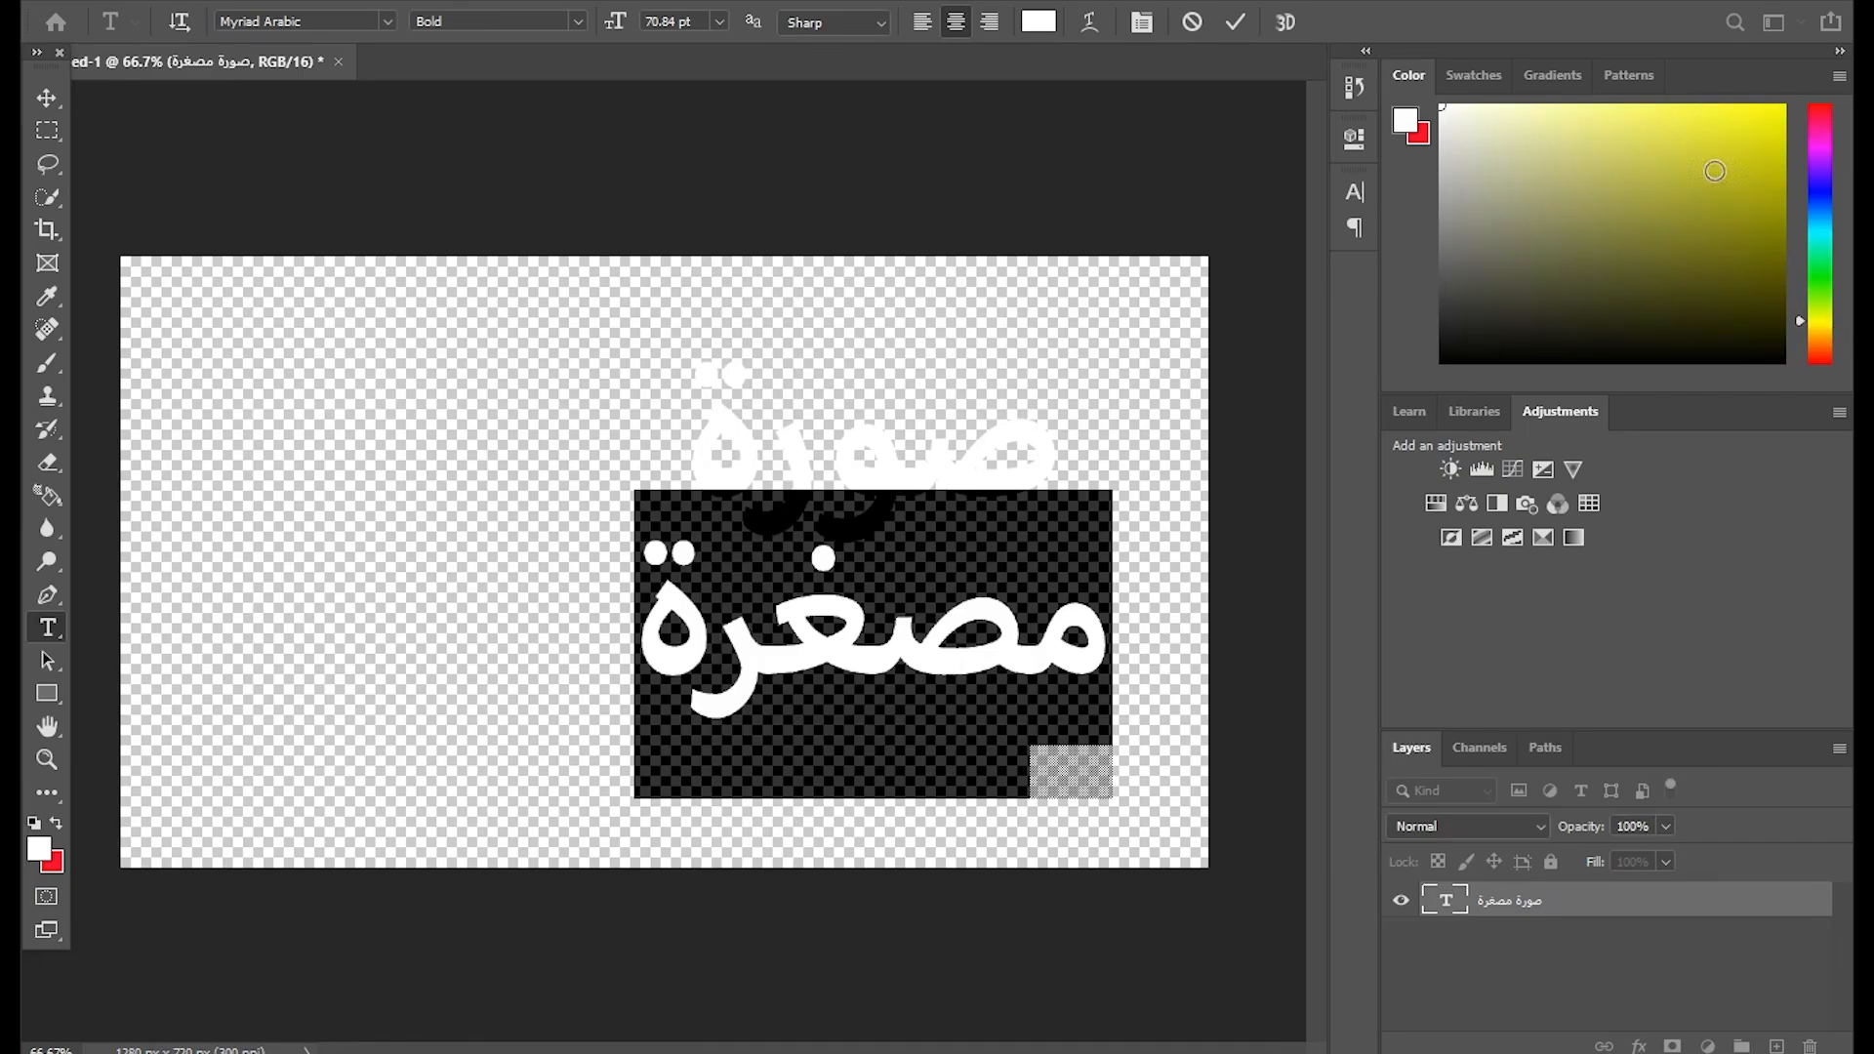
left_click_drag(1717, 192, 1783, 105)
left_click(917, 557)
left_click(831, 479)
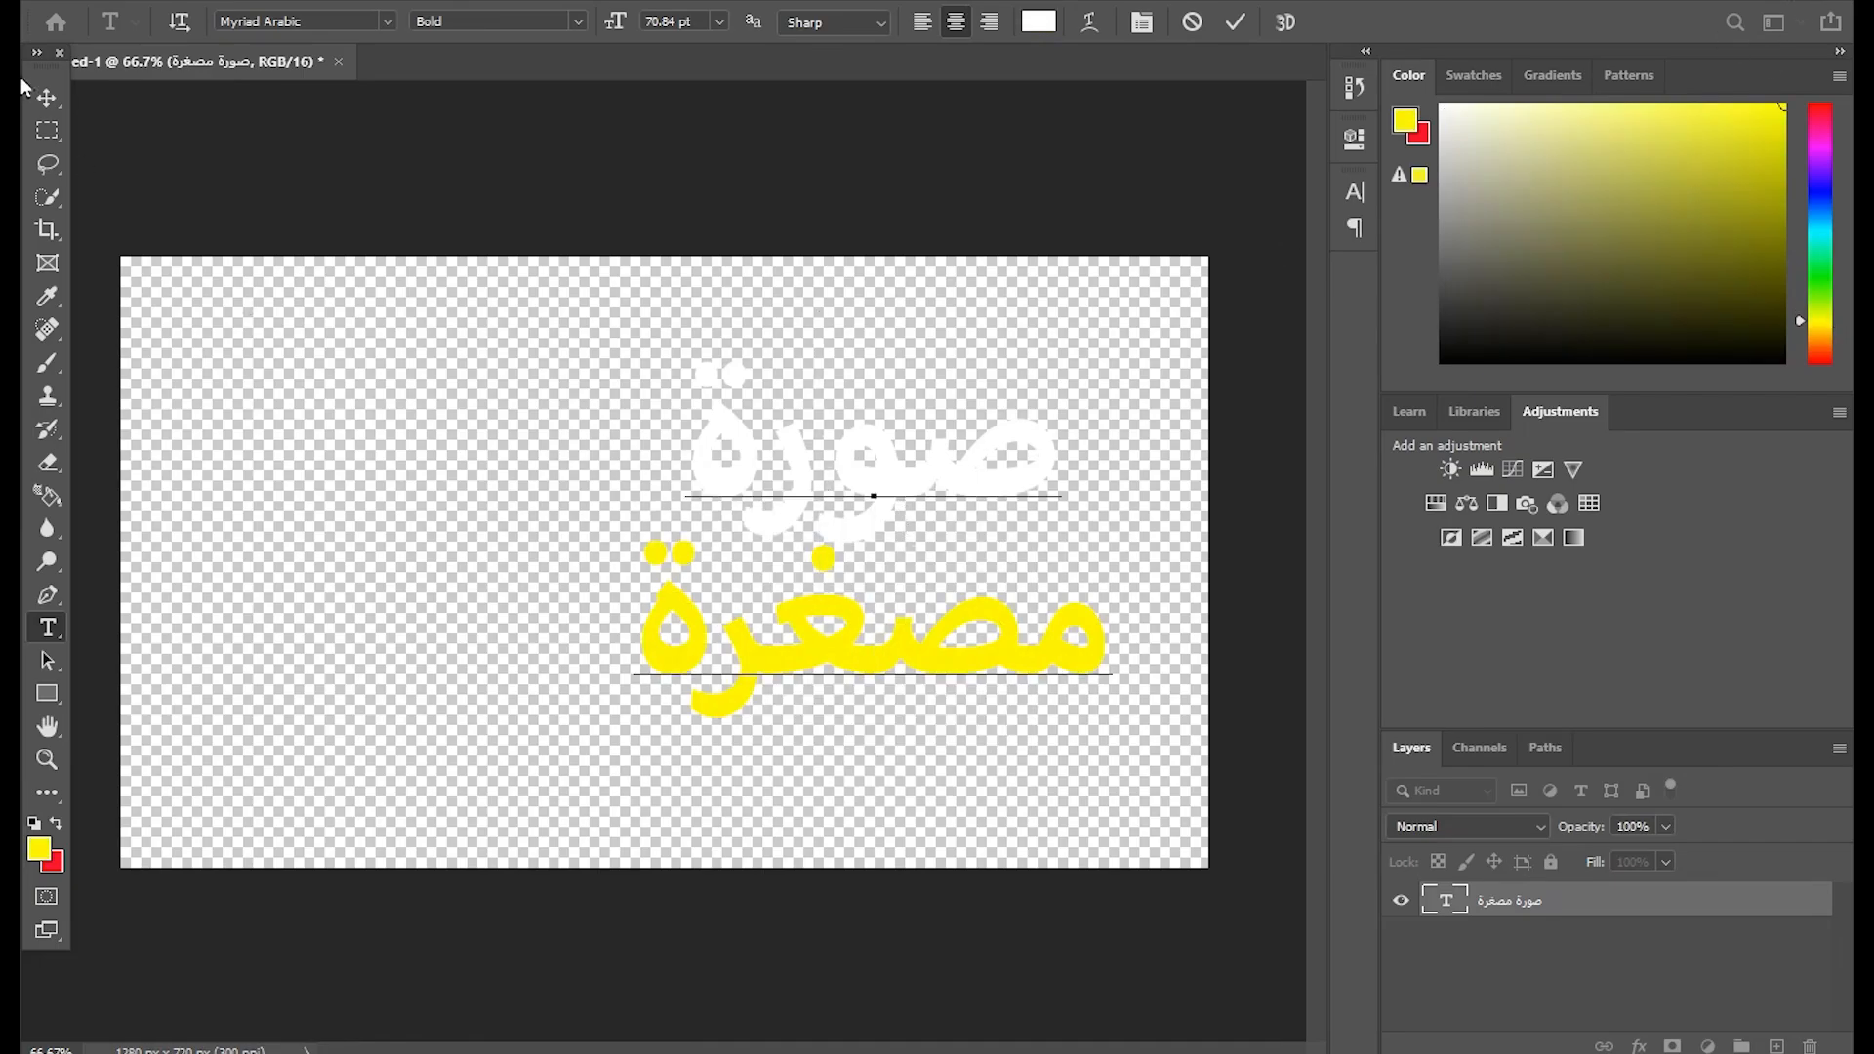
Move the two-line text block slightly up and towards the centre of the canvas.
left_click(45, 96)
left_click_drag(757, 523, 939, 478)
left_click_drag(925, 553, 710, 506)
left_click(47, 628)
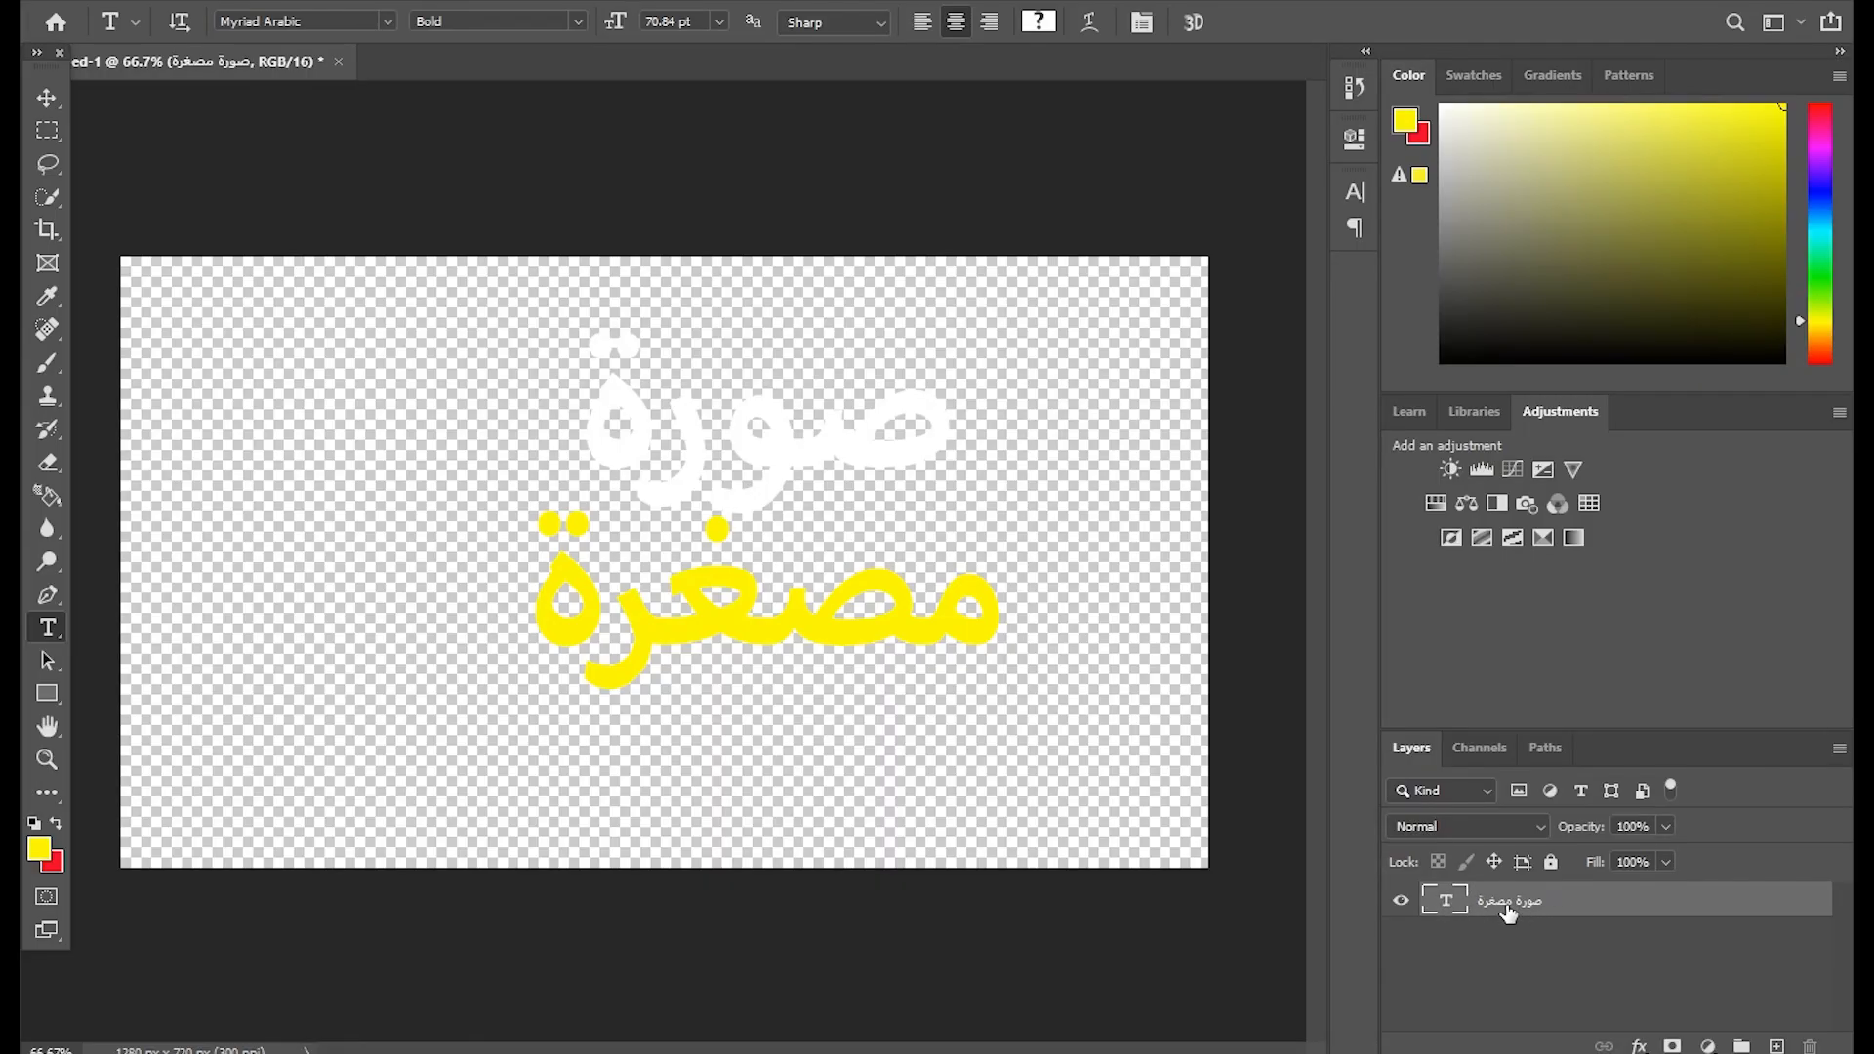
Add a Stroke effect to the text layer through its Blending Options and show the stroke settings.
right_click(1443, 906)
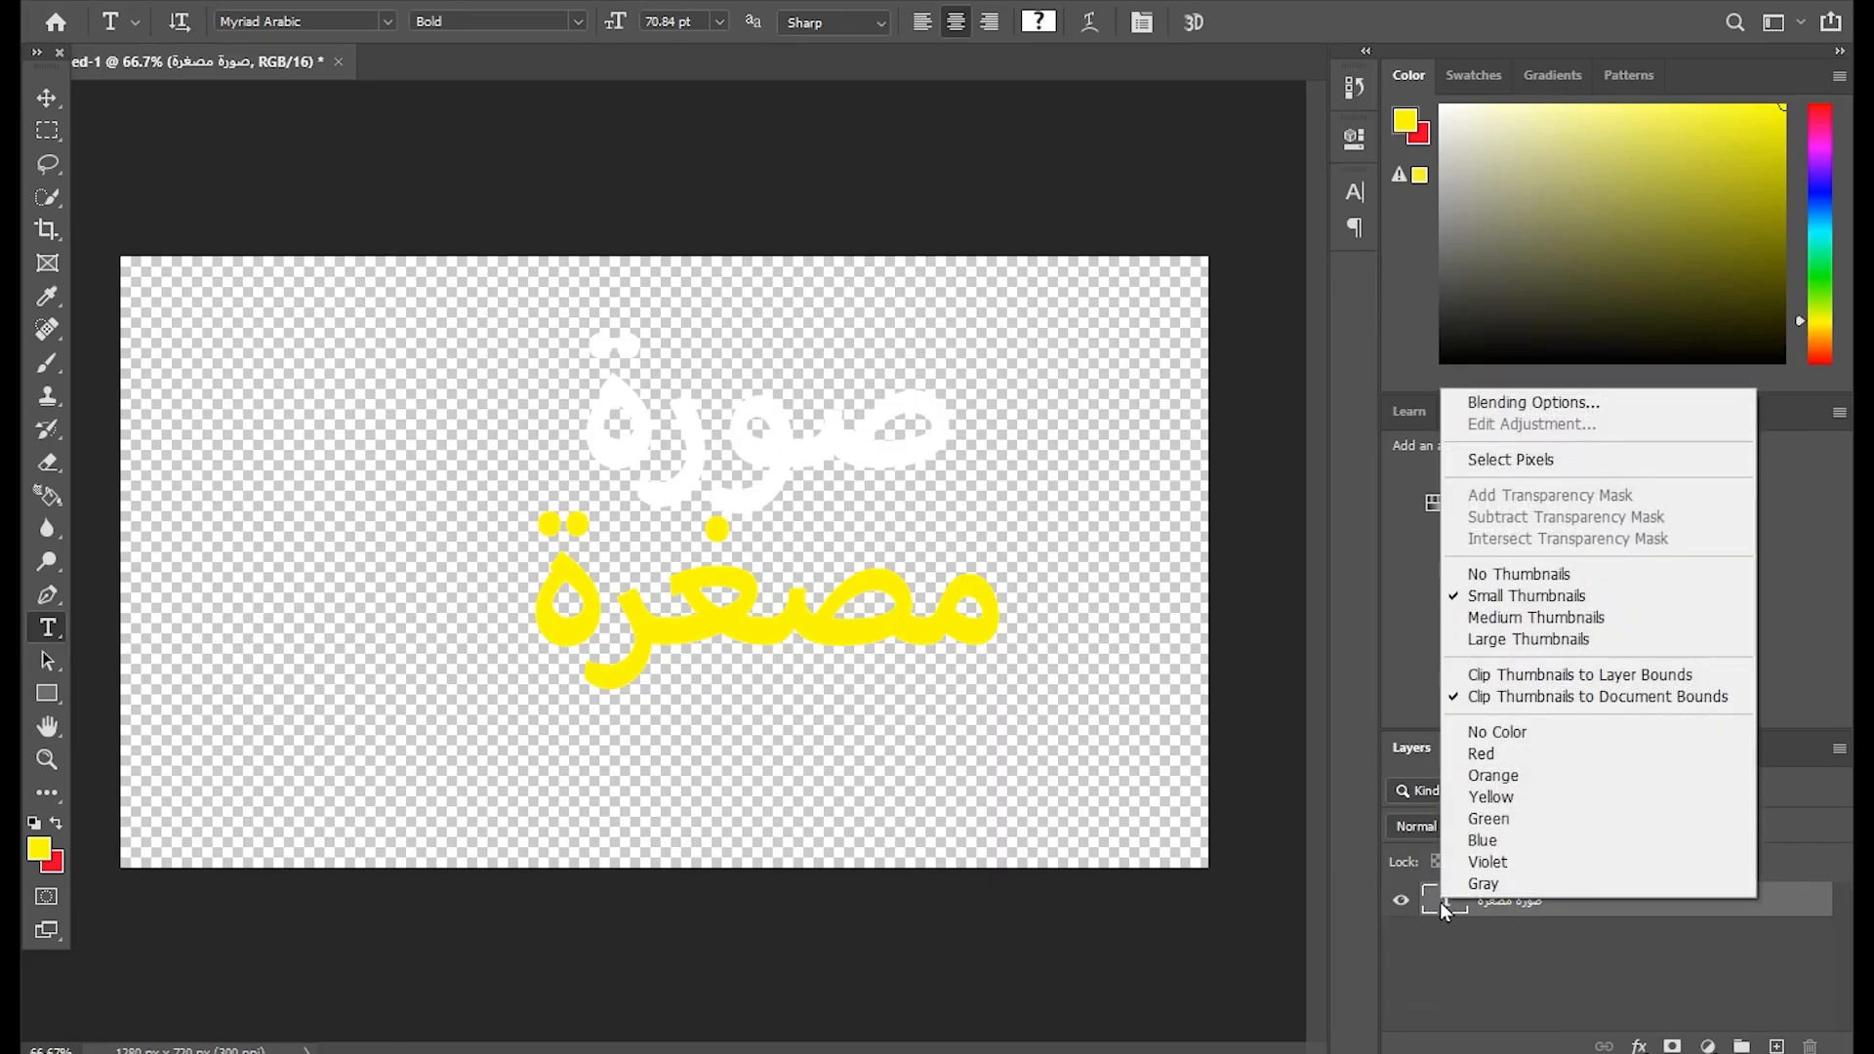
left_click(1523, 409)
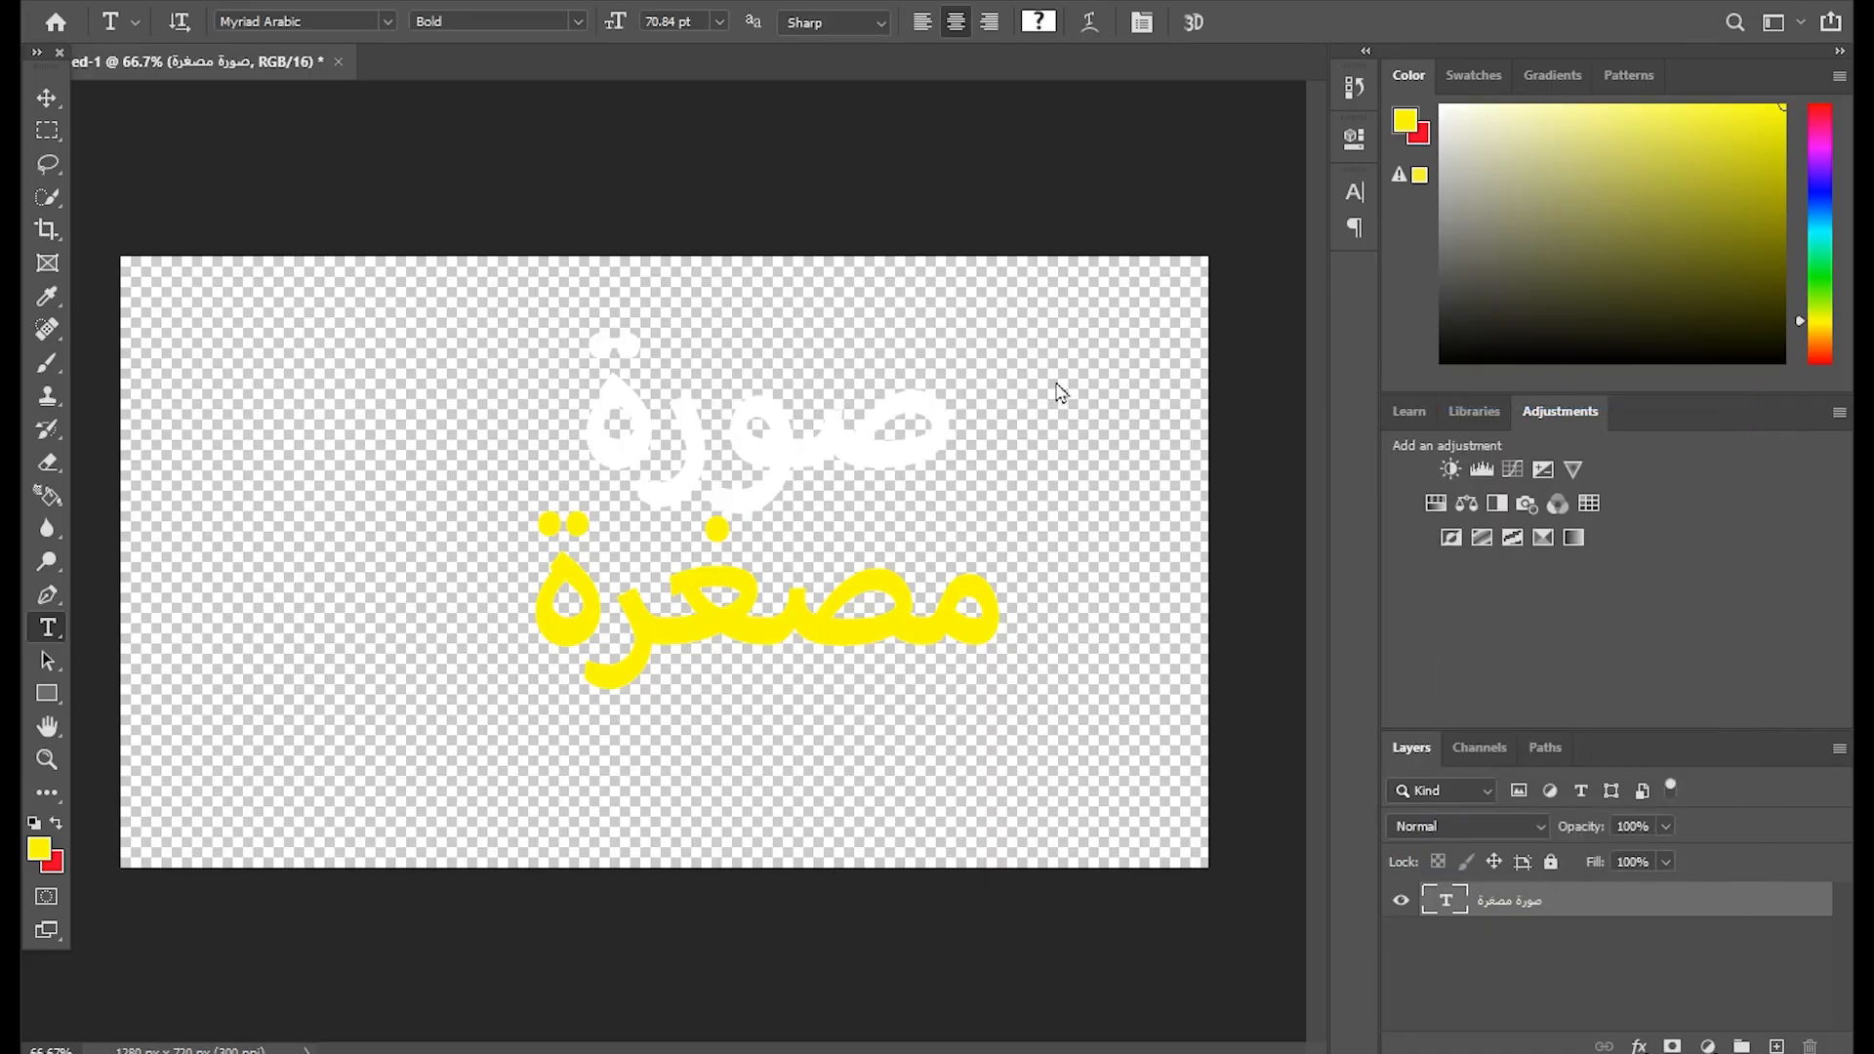
left_click_drag(830, 218, 1134, 224)
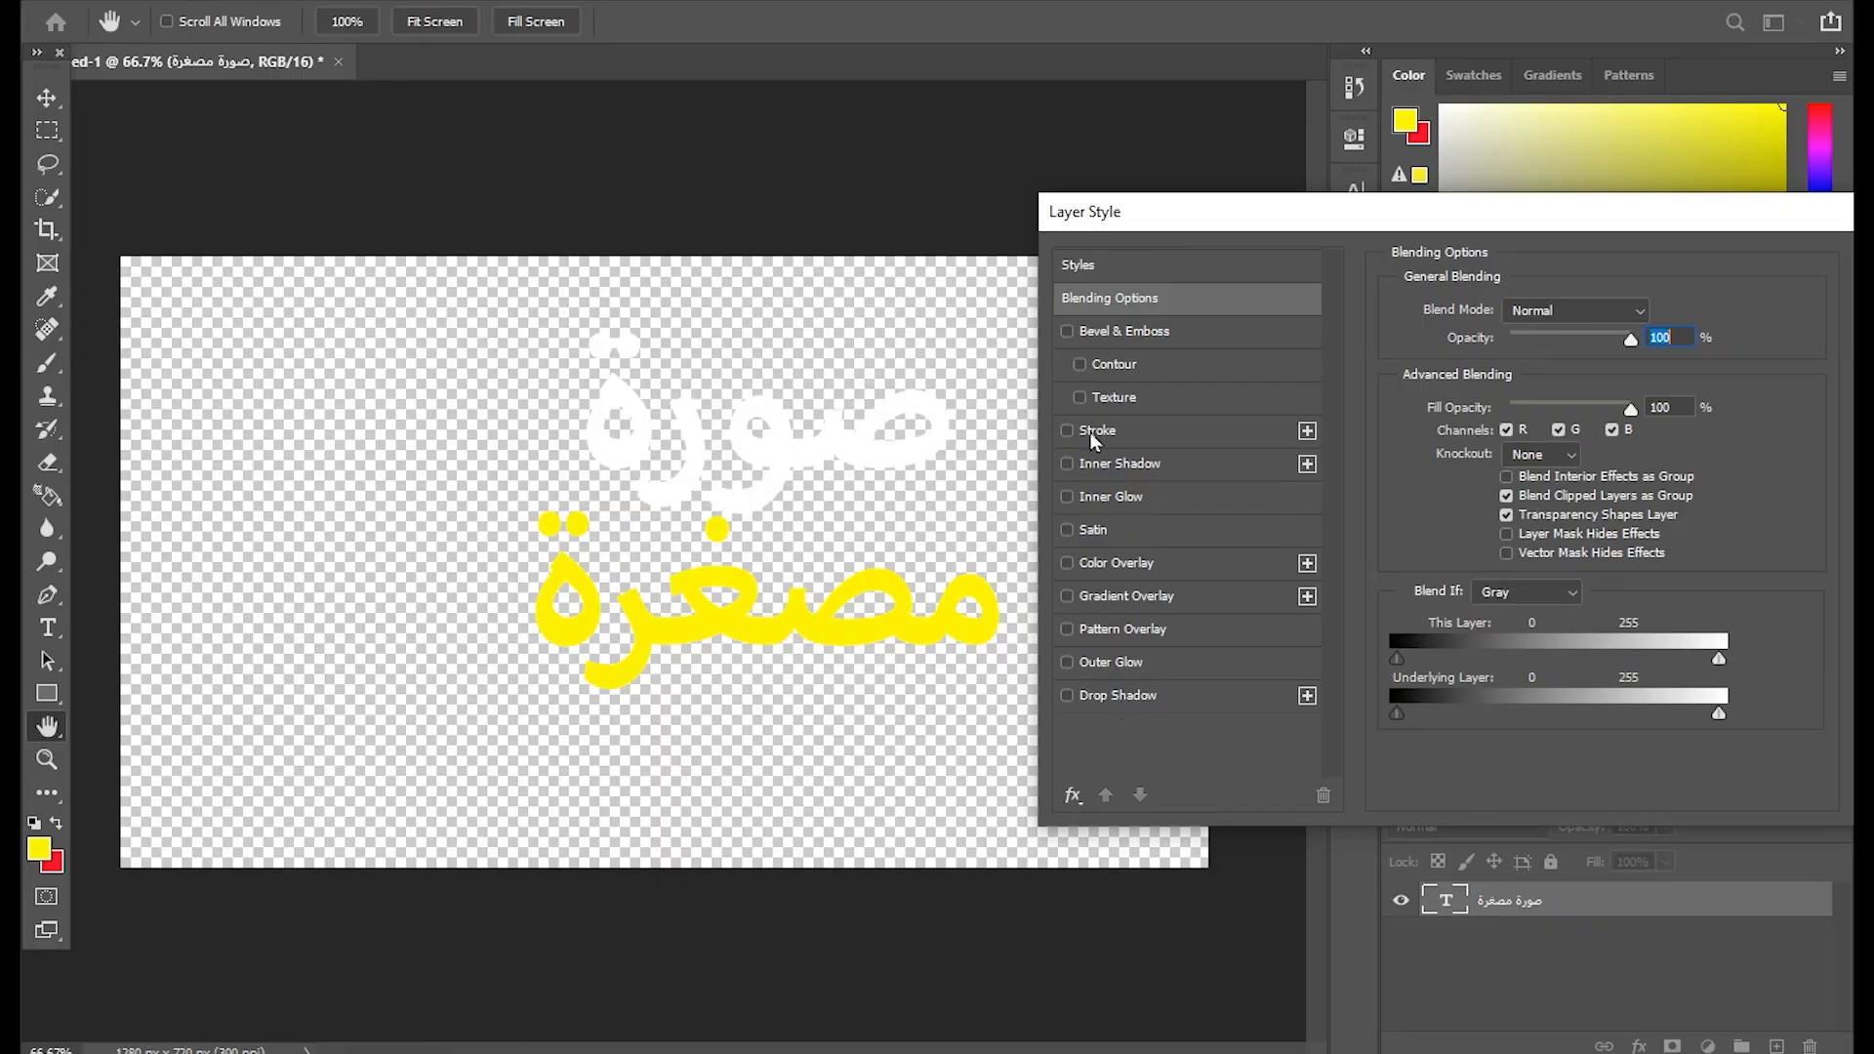
left_click(1067, 430)
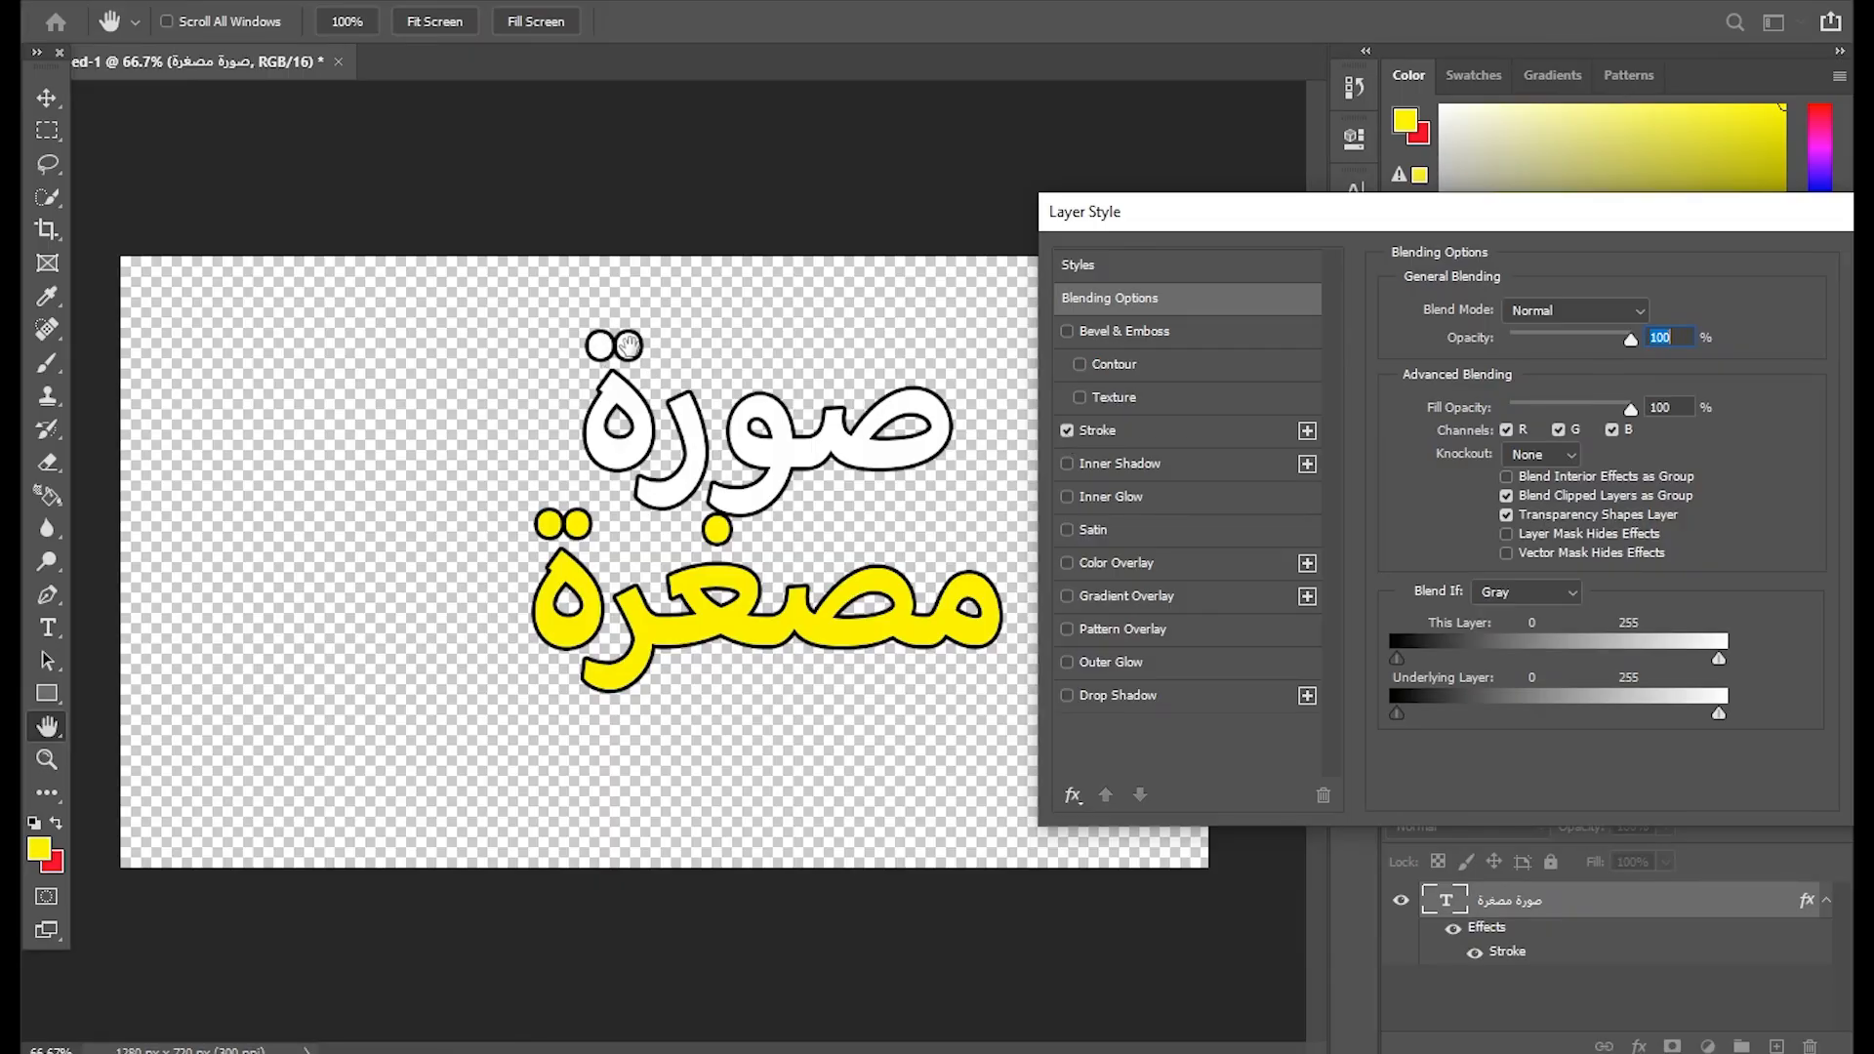
left_click(1106, 432)
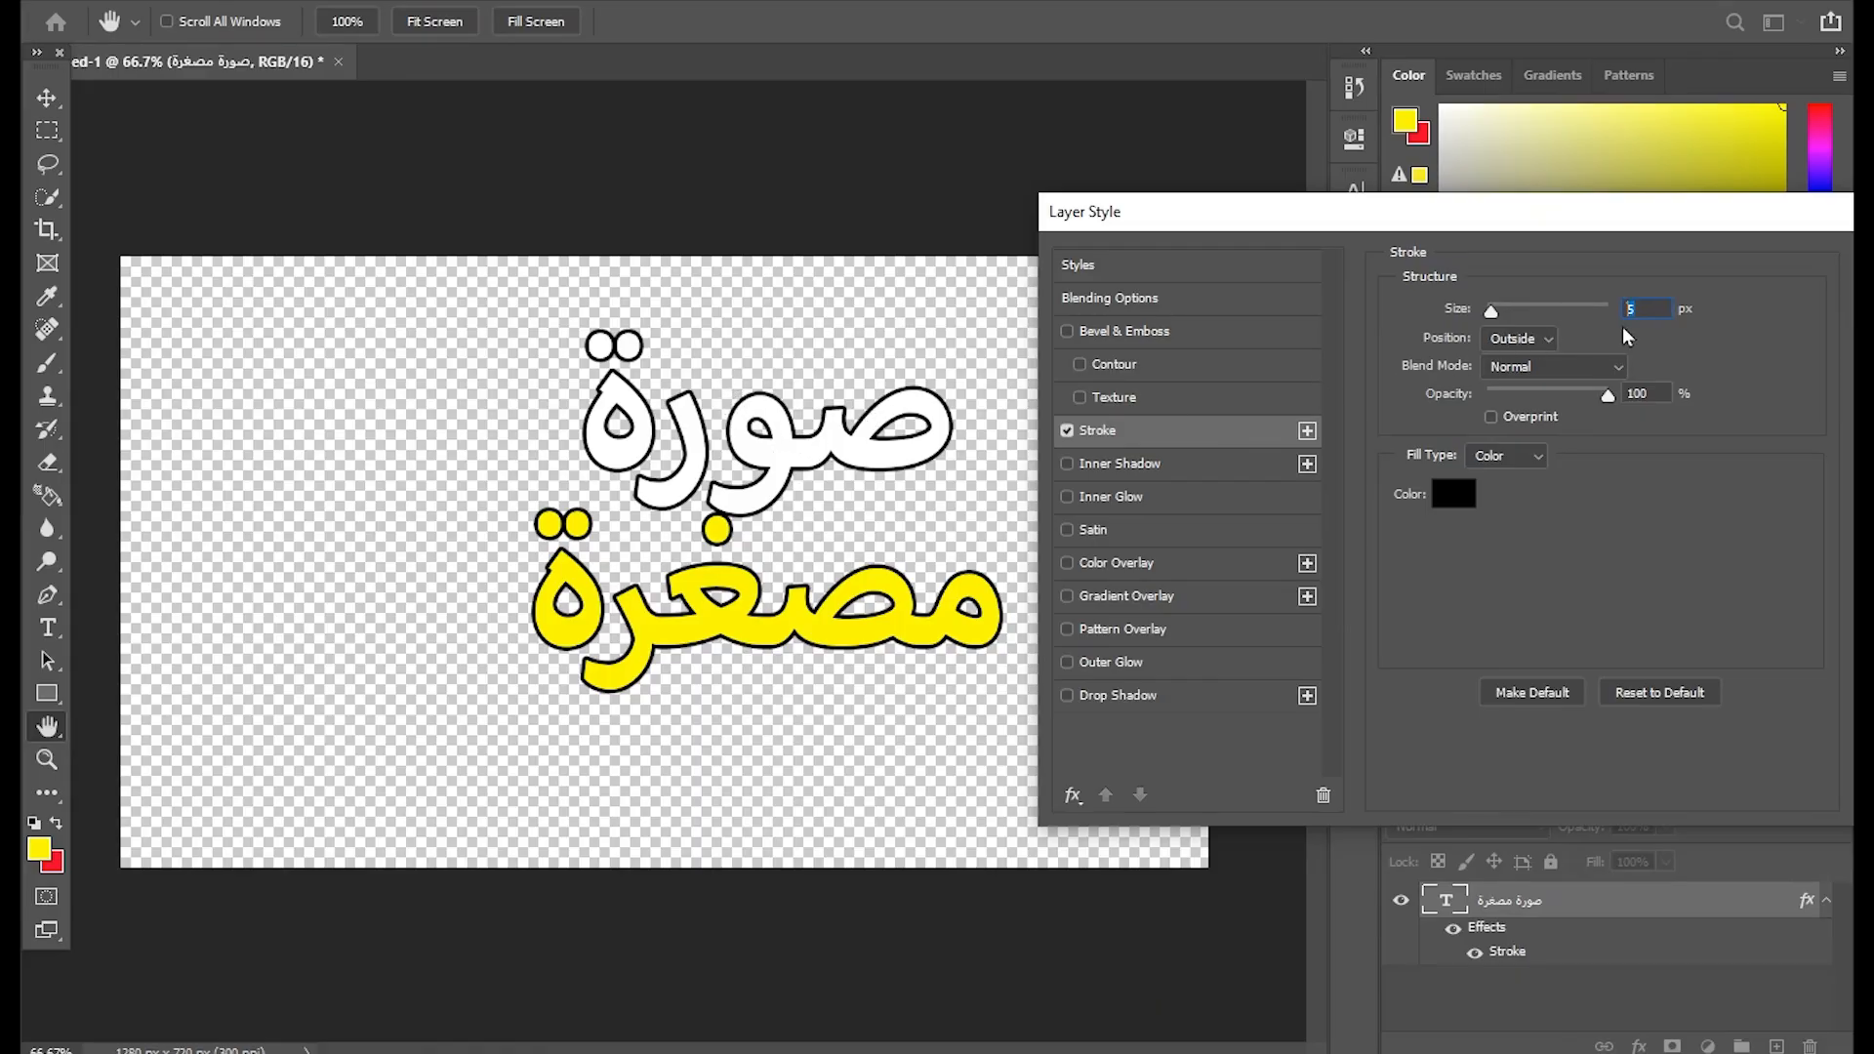
Increase the text stroke size to 13 px.
key("Up")
key("Up")
key("Up")
key("Up")
key("Up")
key("Up")
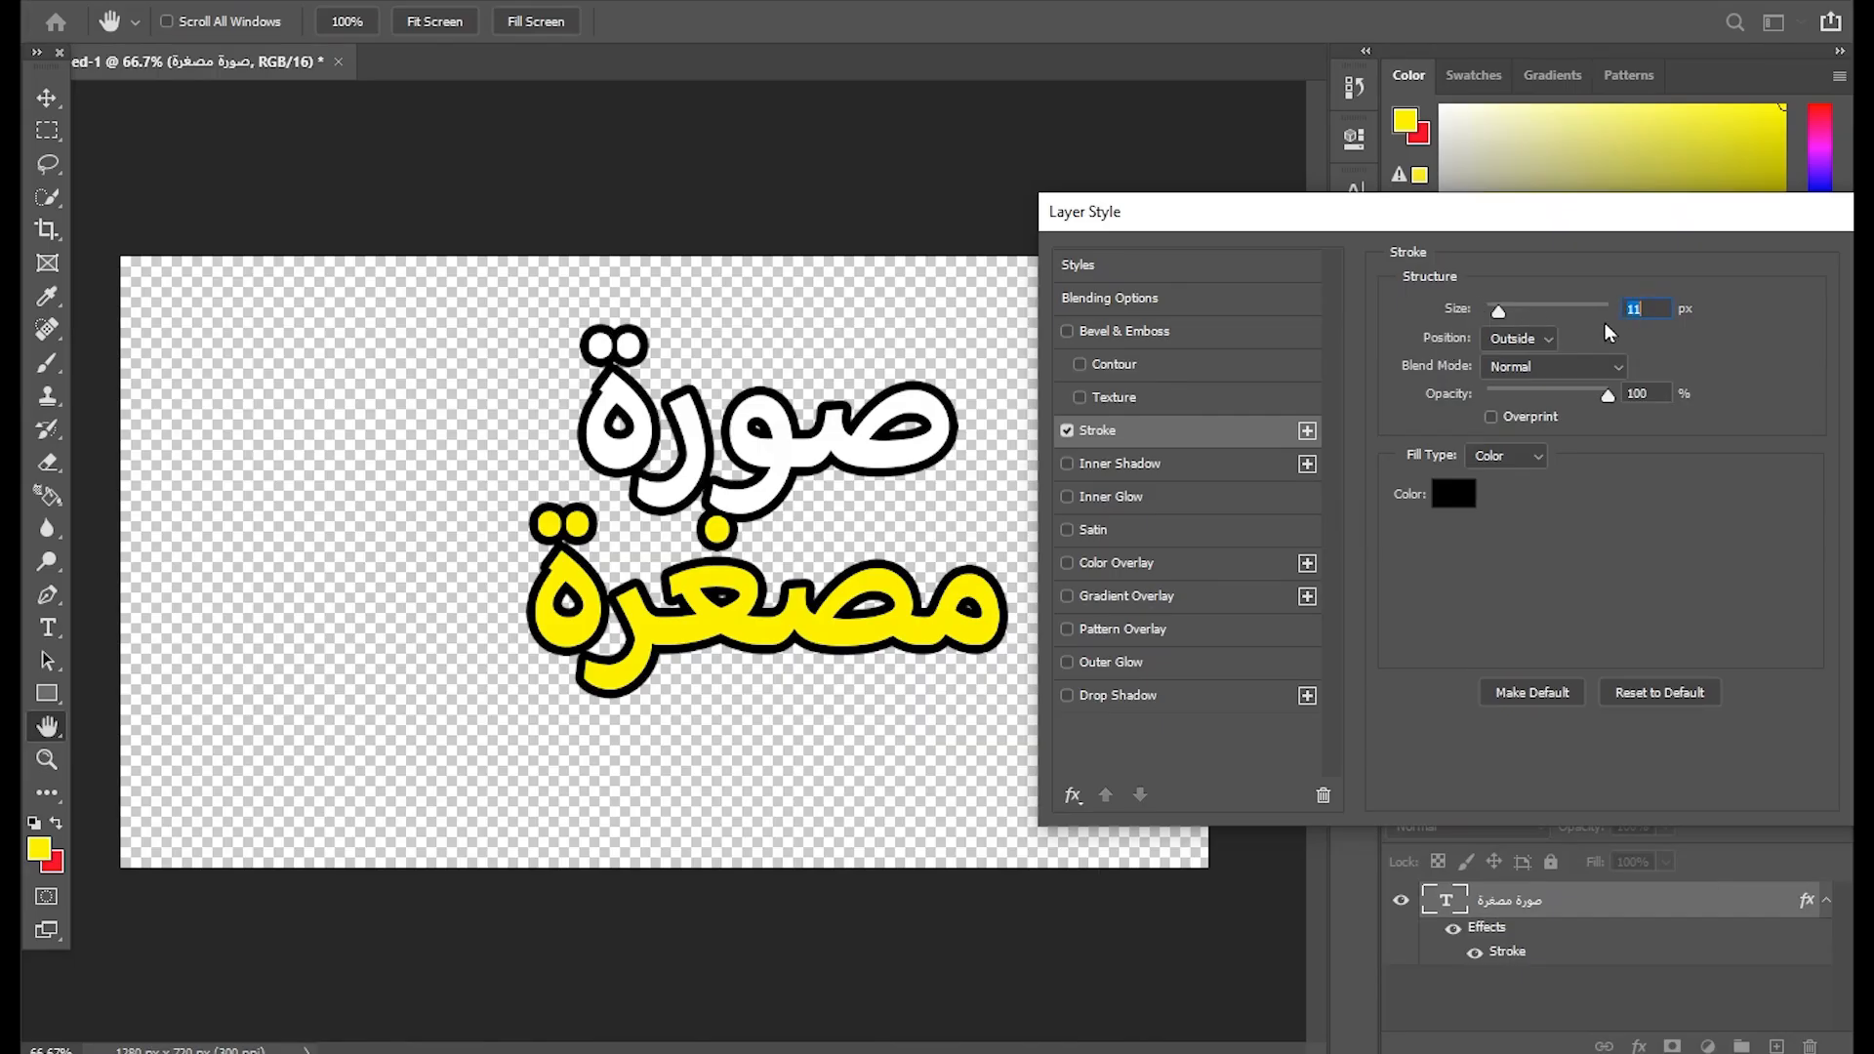
key("Up")
key("Up")
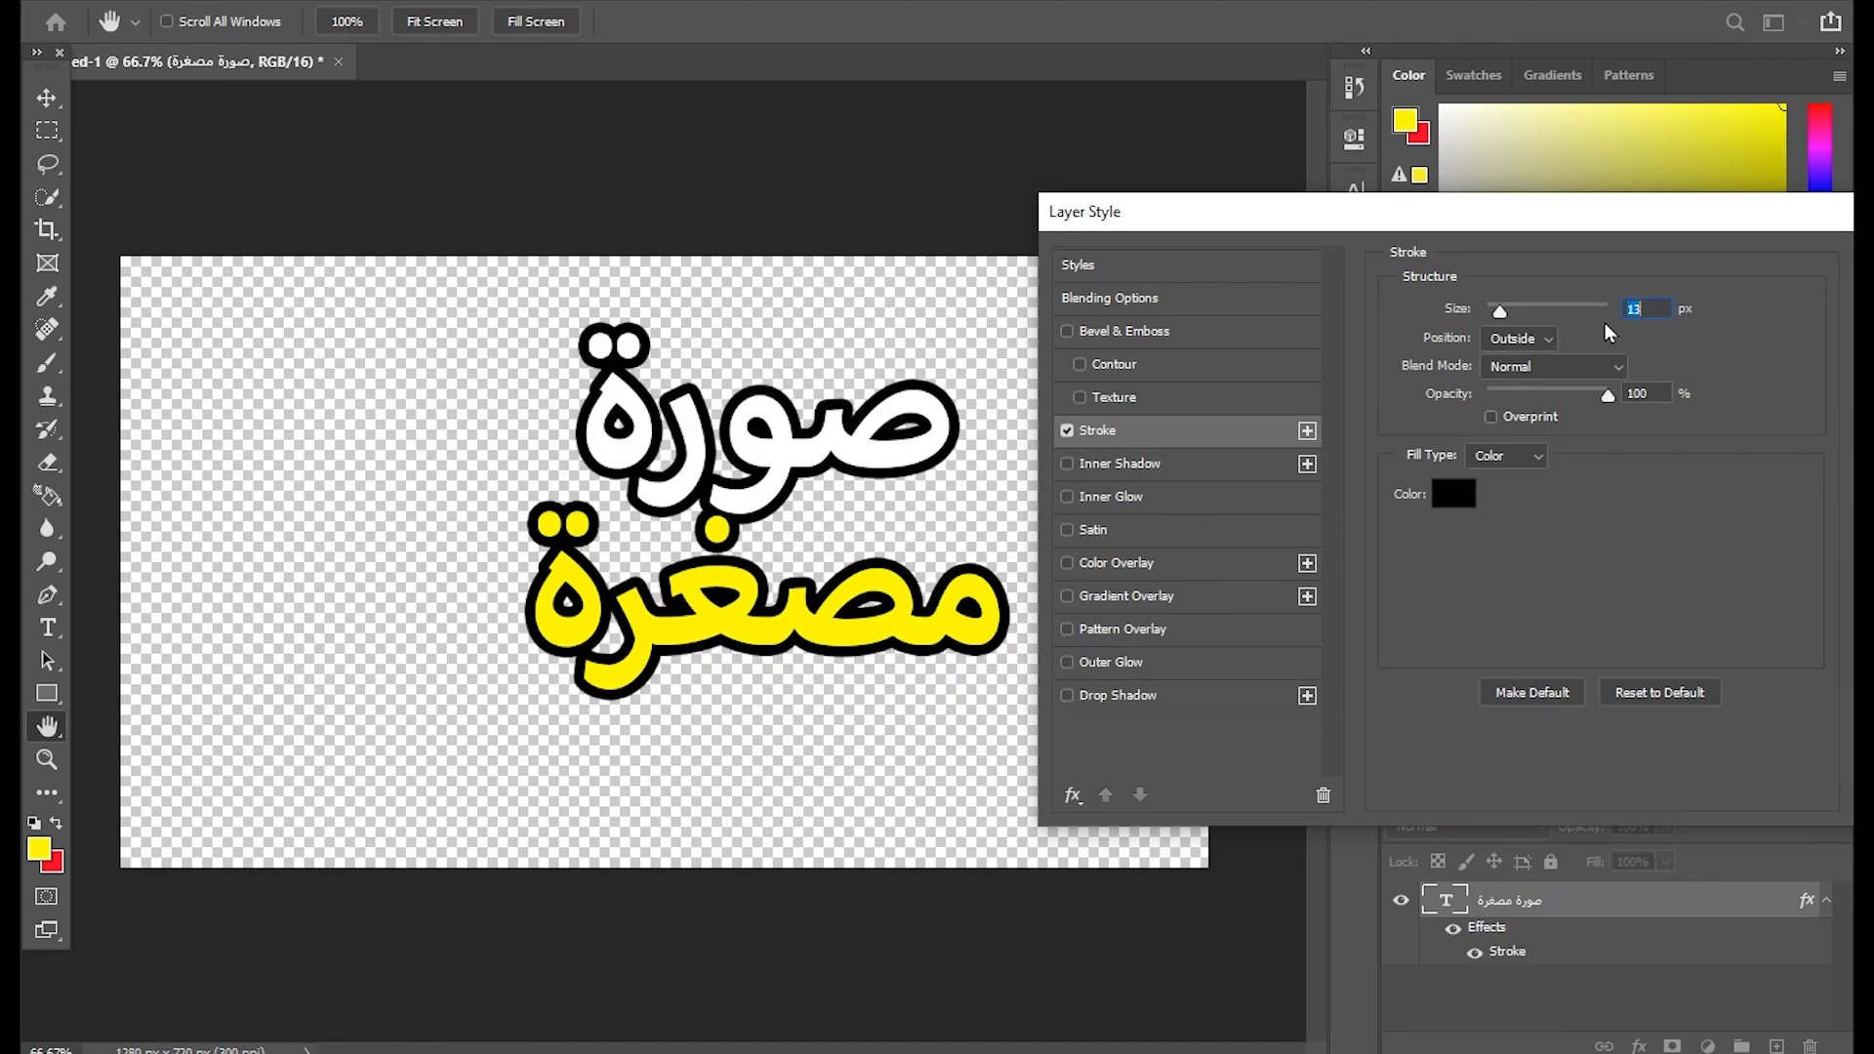
Change the text stroke colour to a very dark grey.
left_click_drag(1409, 226, 1269, 239)
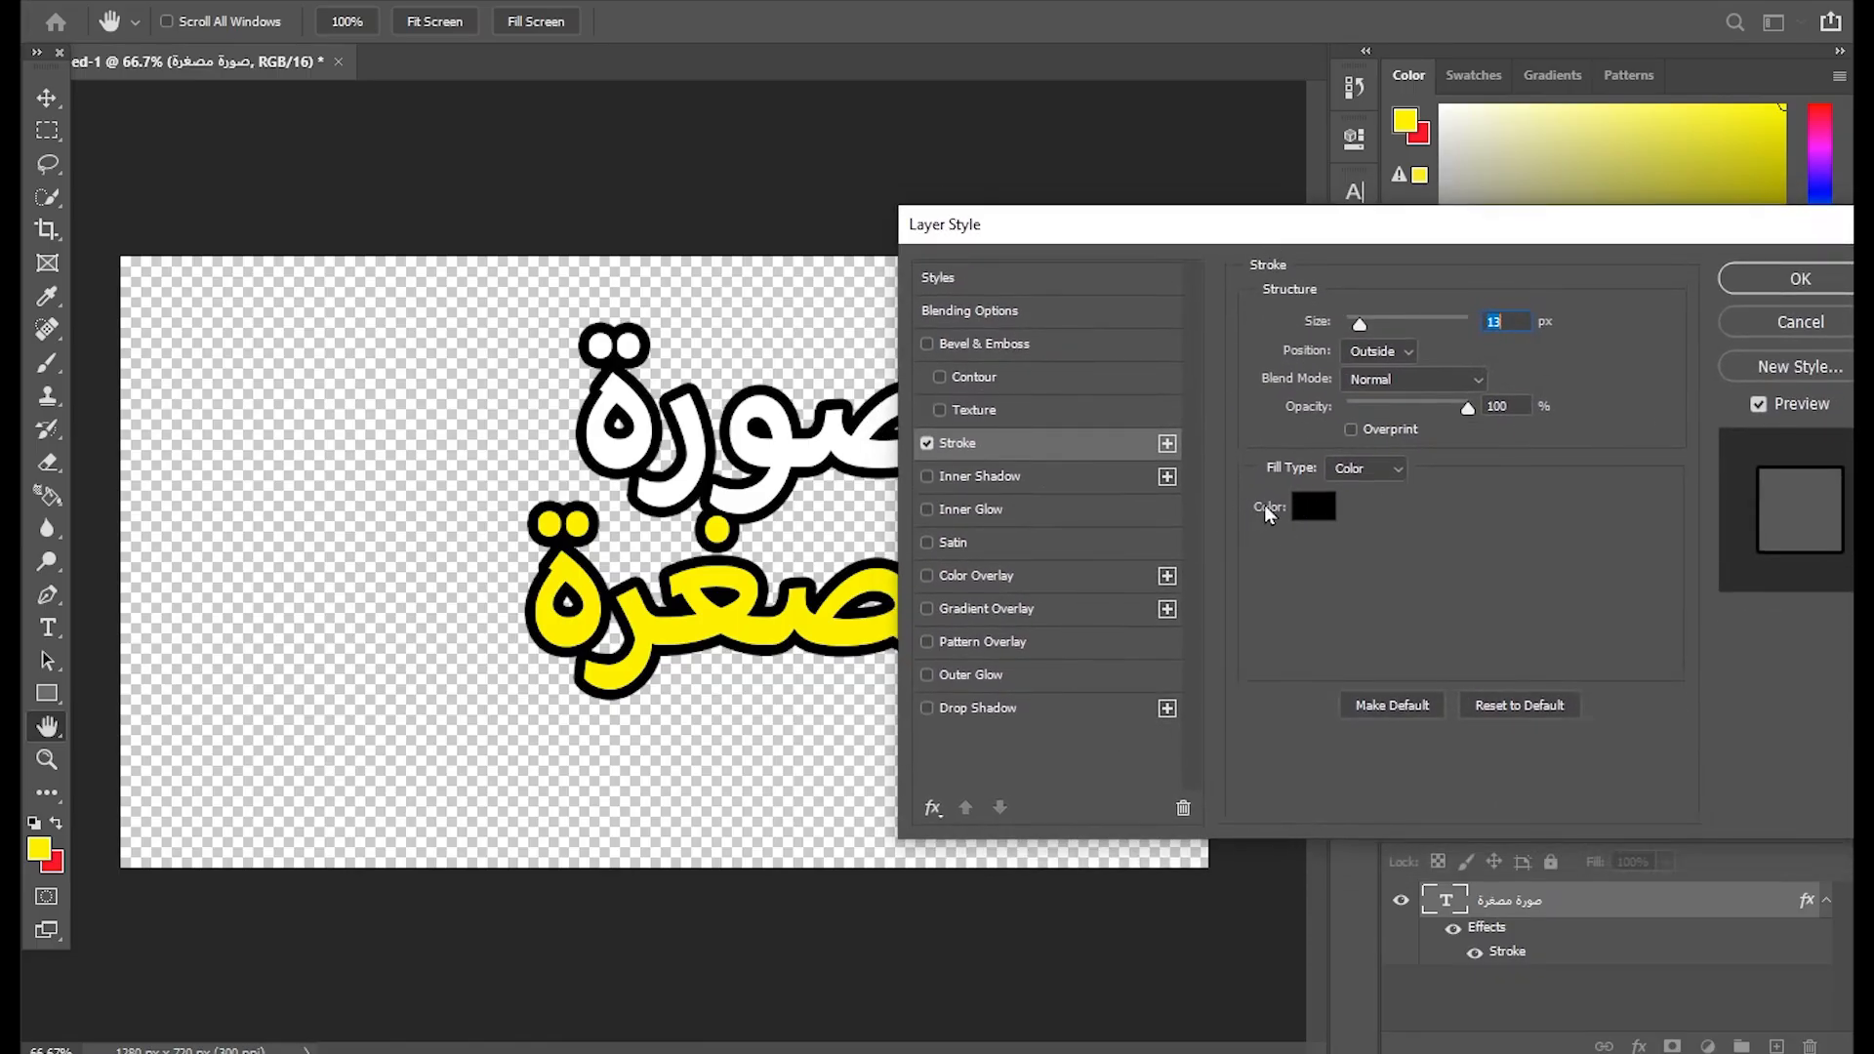
left_click(1312, 506)
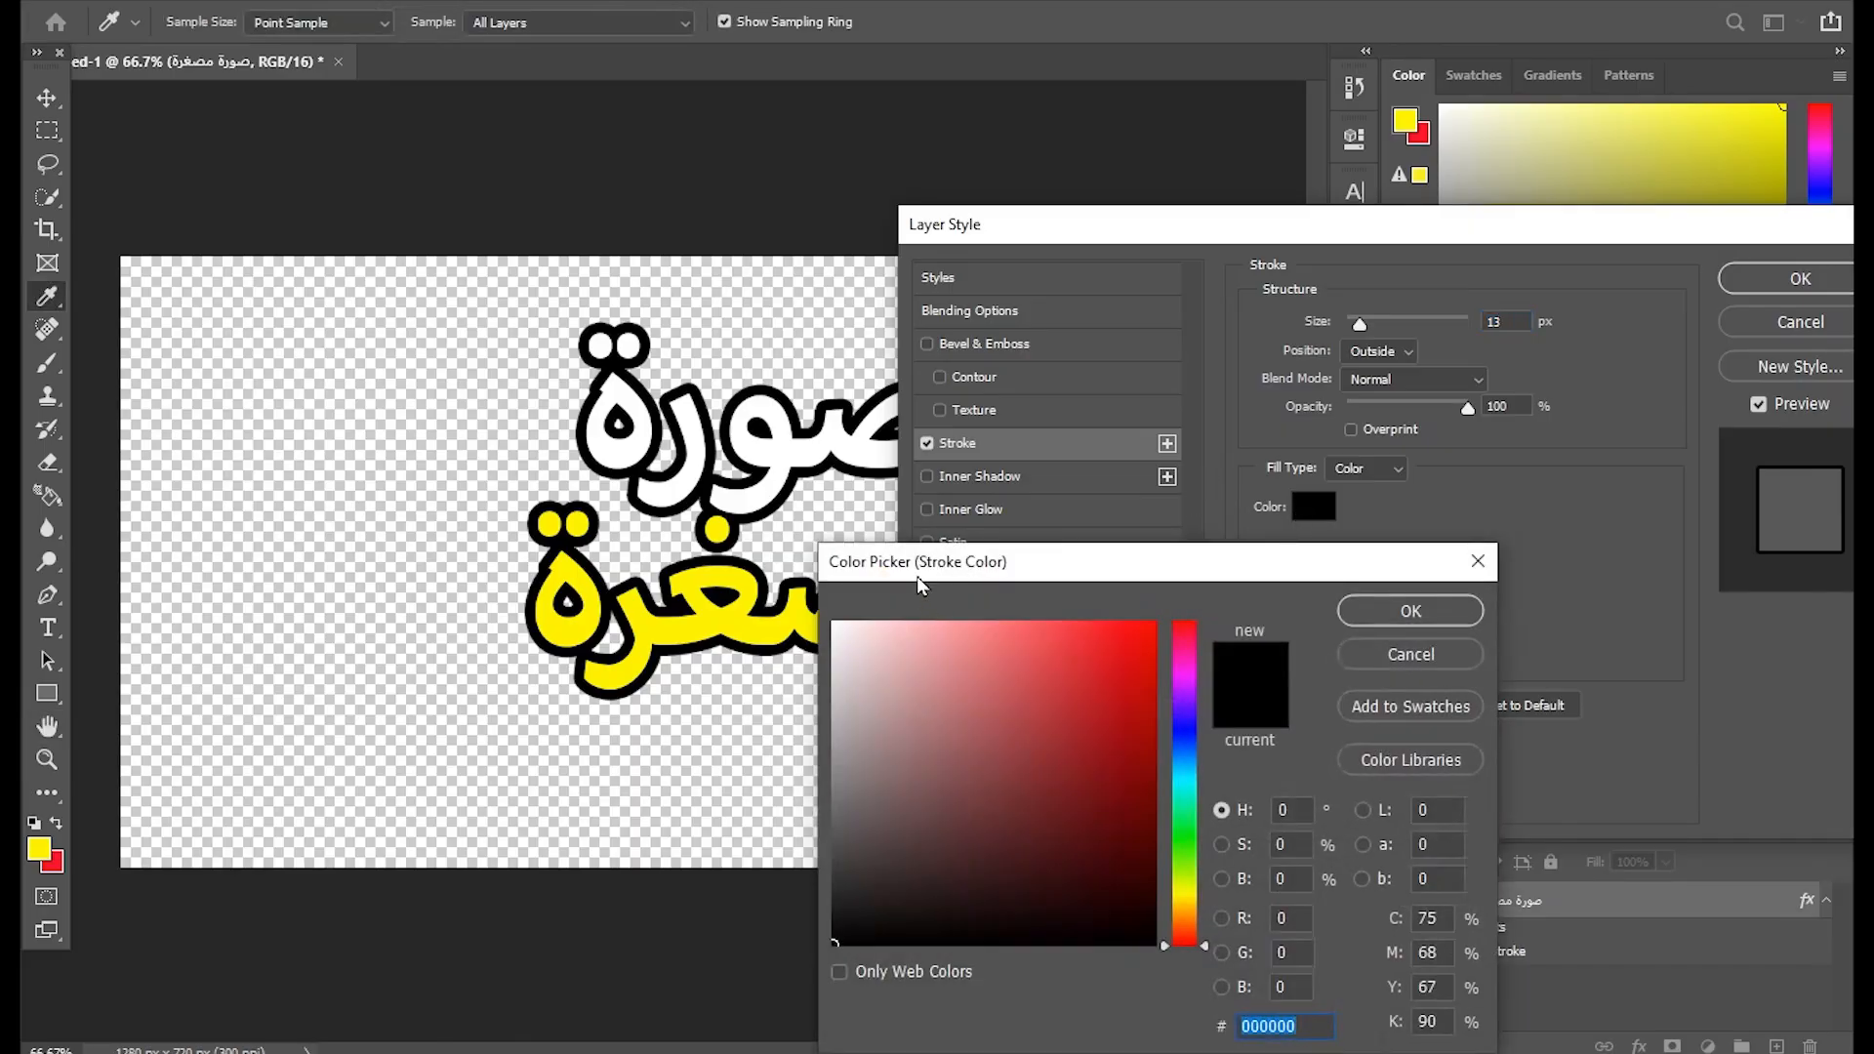
left_click_drag(923, 558, 1142, 366)
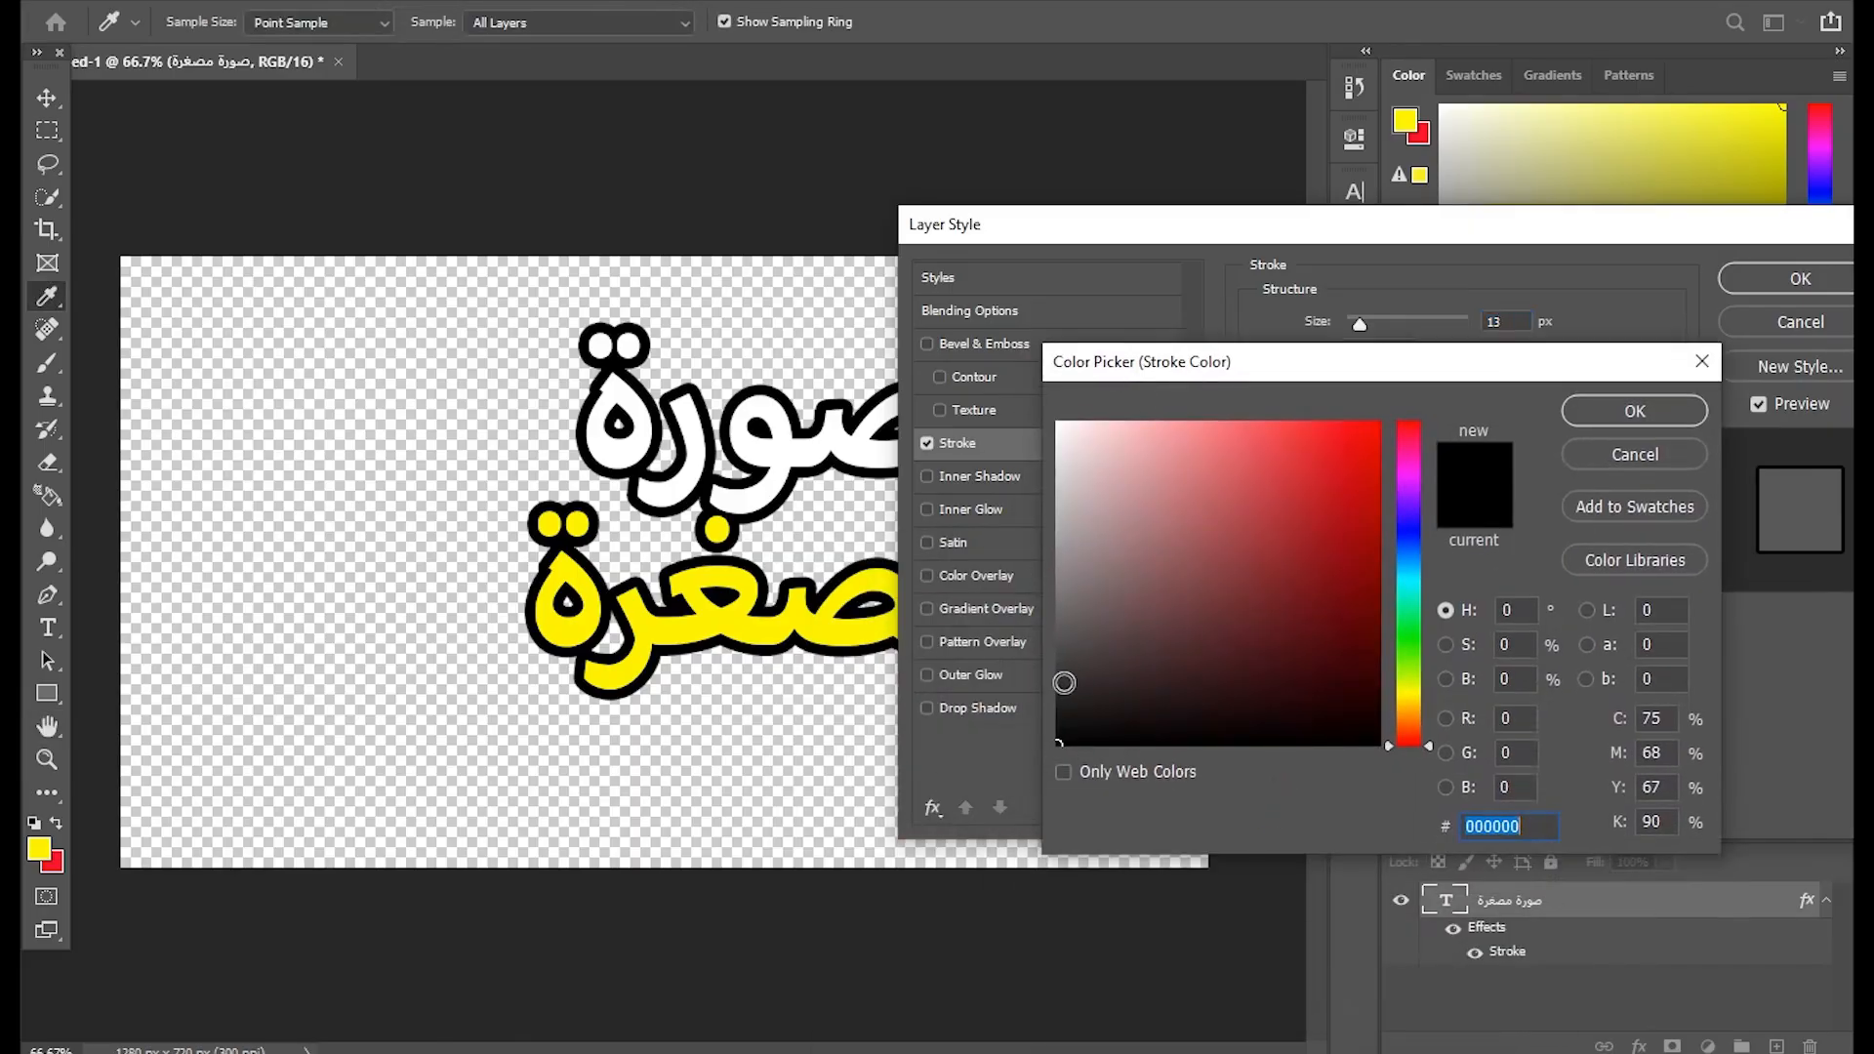
mouse_move(1059, 731)
left_mouse_down()
mouse_move(1058, 763)
mouse_move(1006, 709)
mouse_move(1050, 720)
mouse_move(1022, 738)
mouse_move(1052, 711)
left_mouse_up()
left_click(1606, 428)
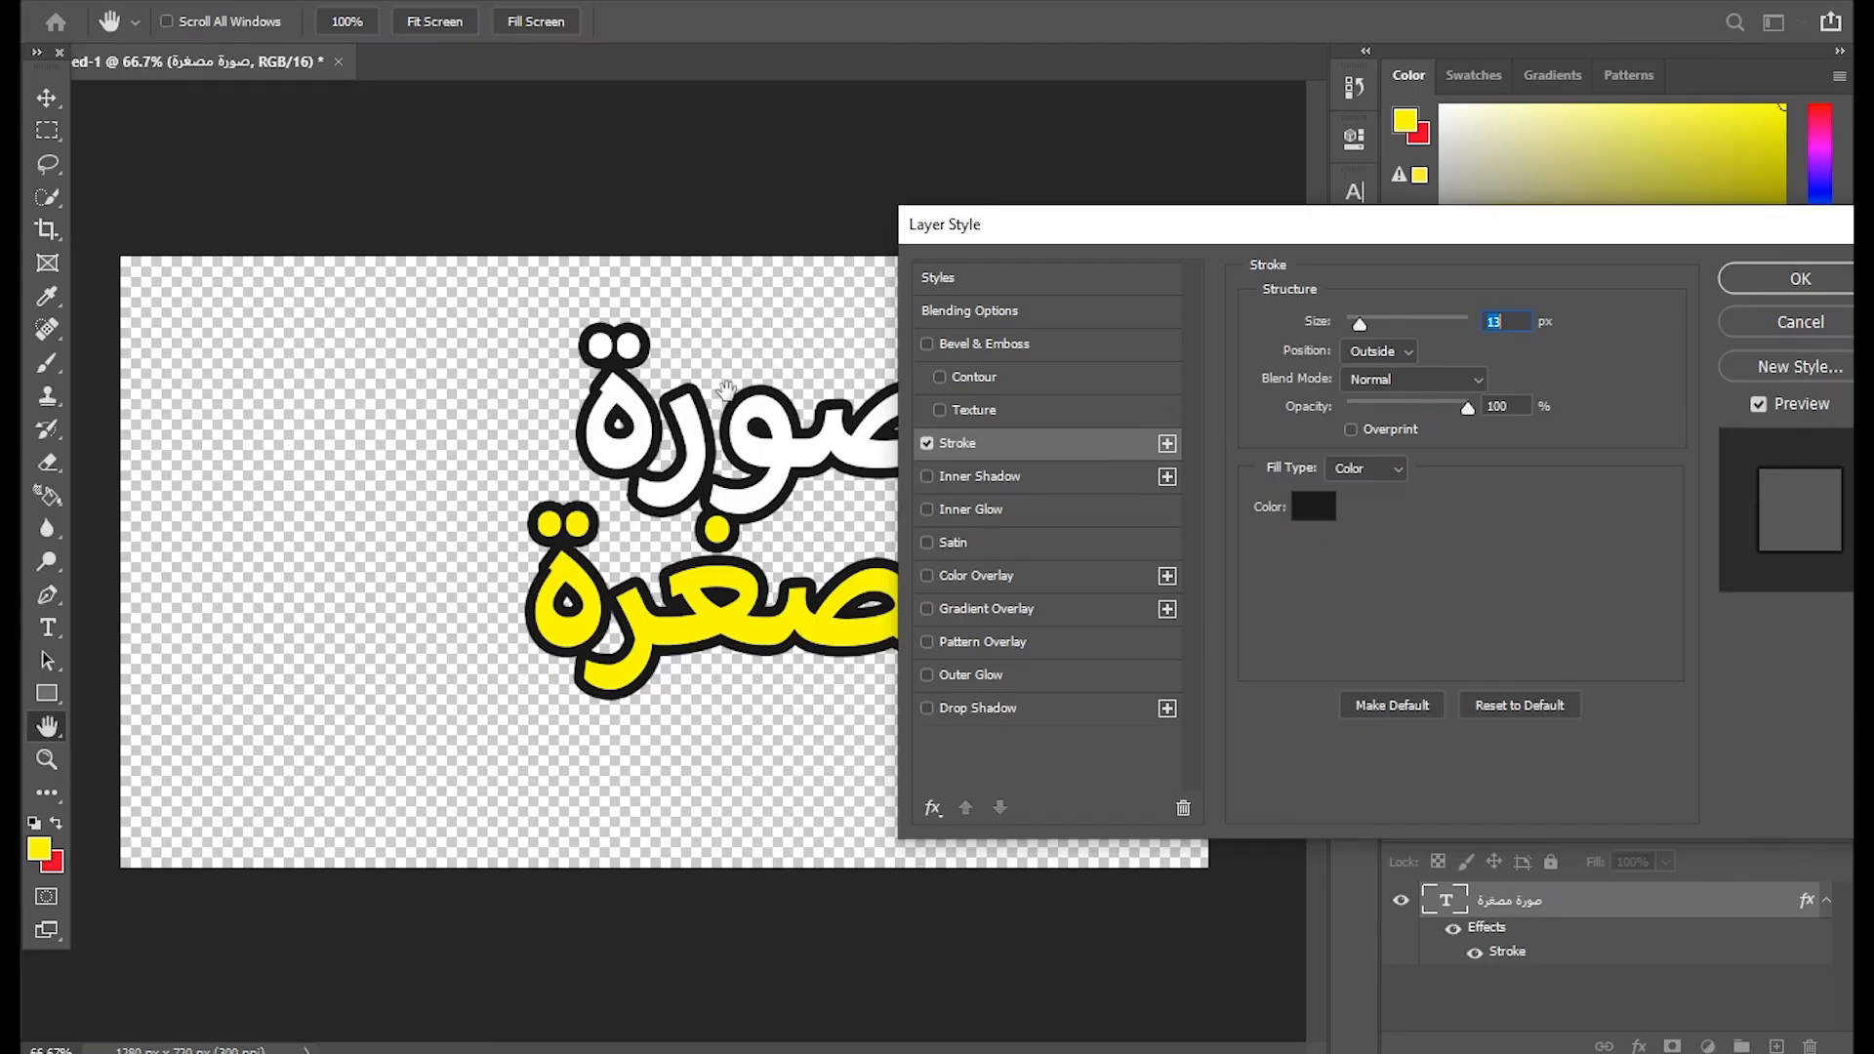
Add a black Darken drop shadow with 17 px distance, 100% spread and 21 px size, and apply the layer style.
left_click(974, 709)
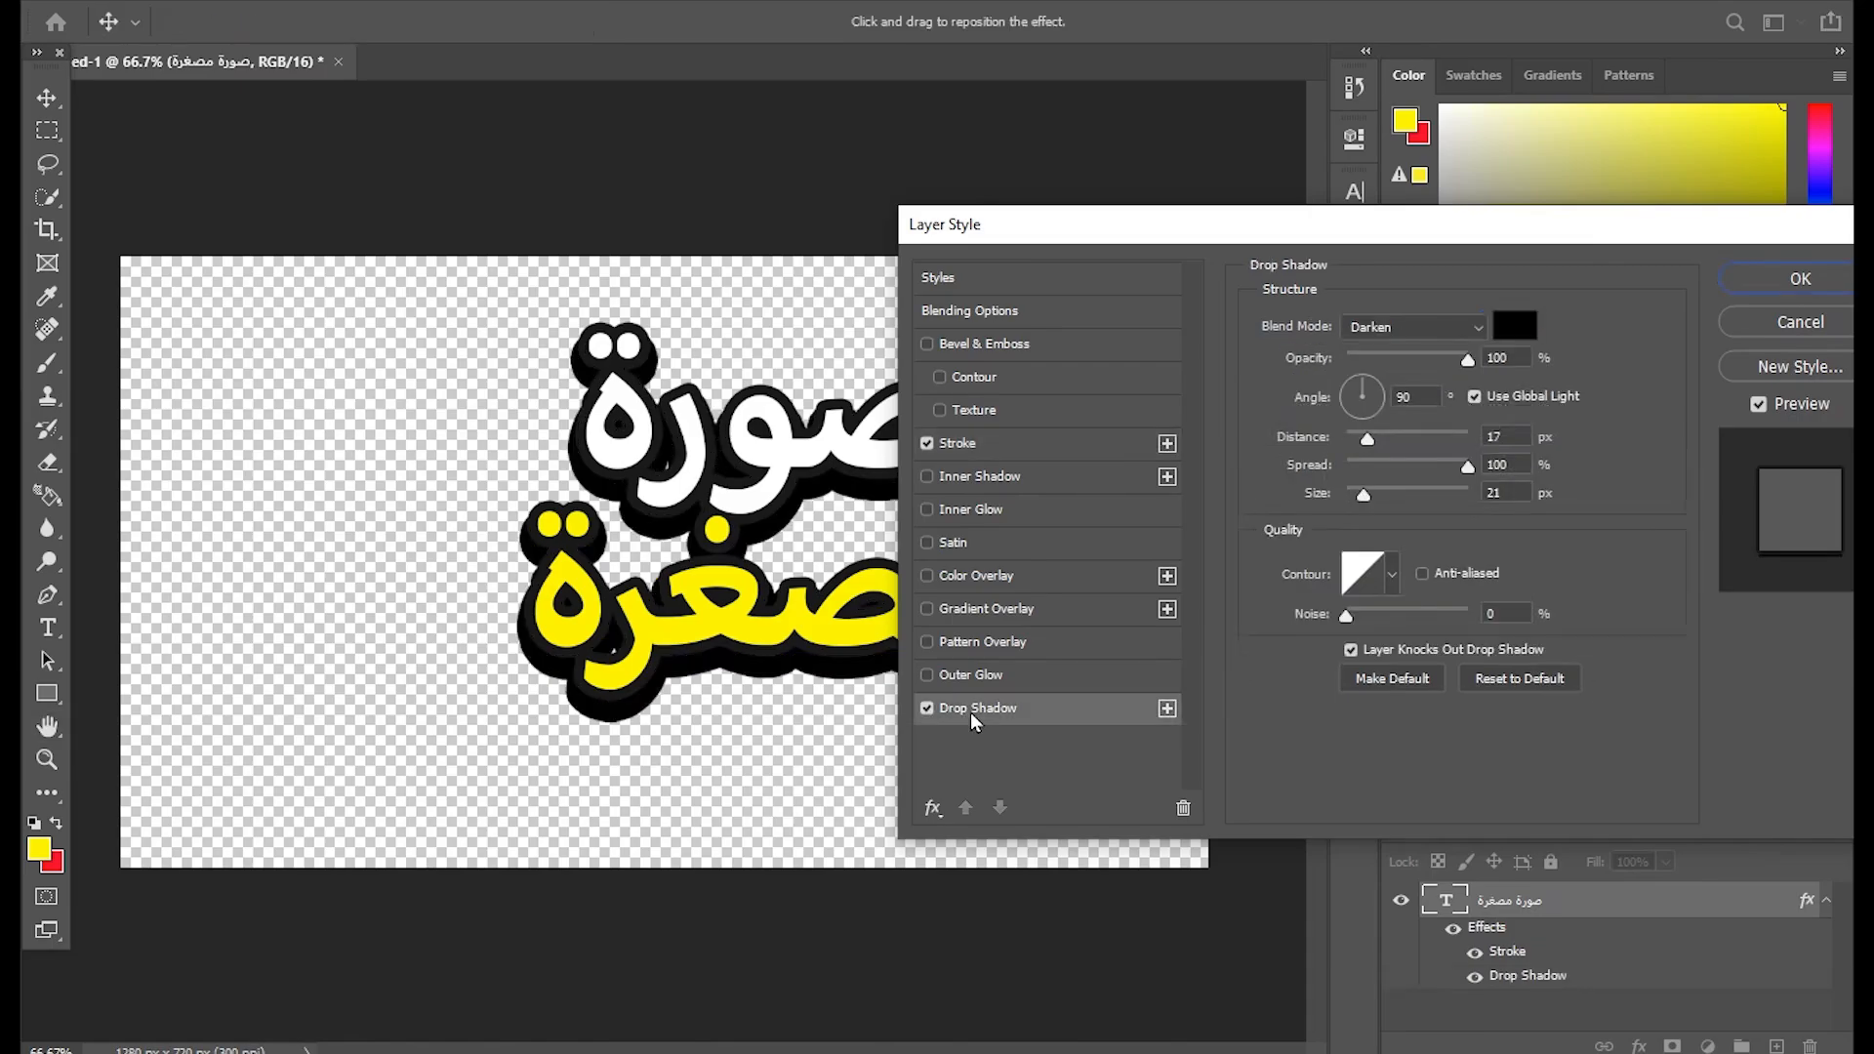
left_click_drag(942, 240, 1066, 214)
left_click(1050, 682)
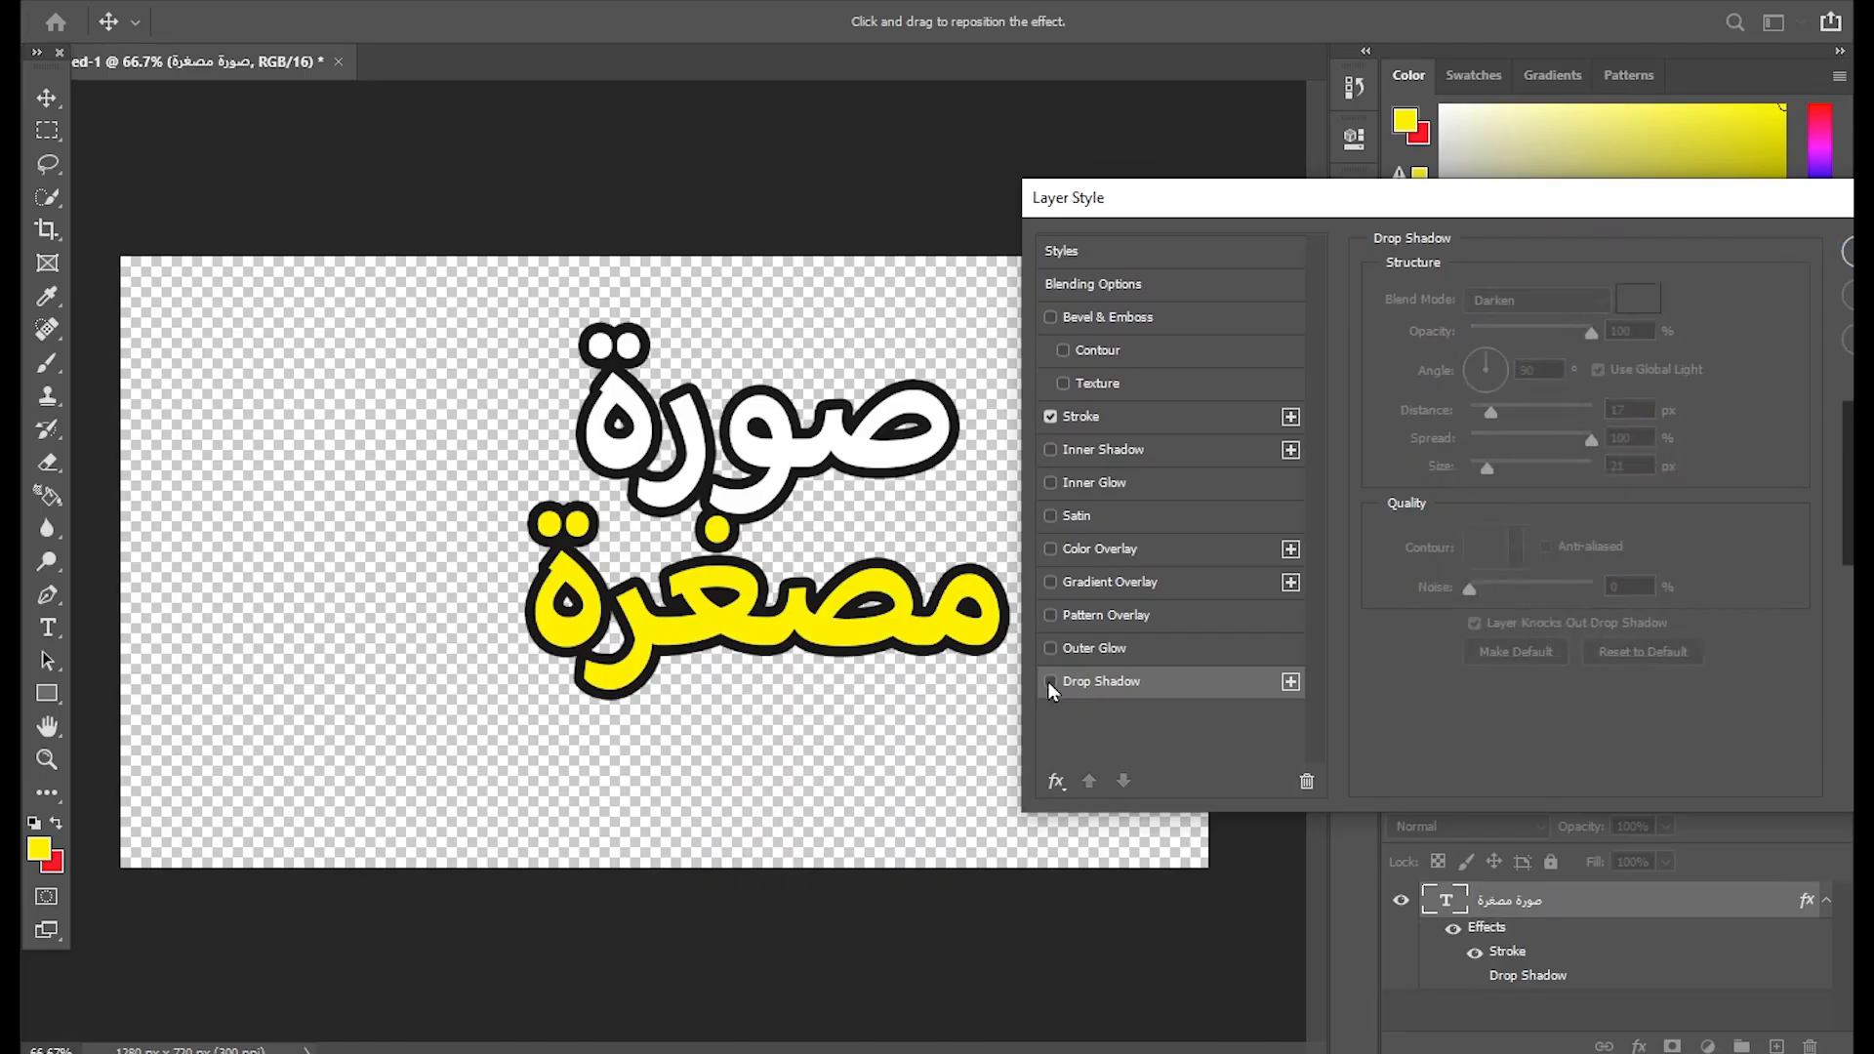
left_click(1050, 683)
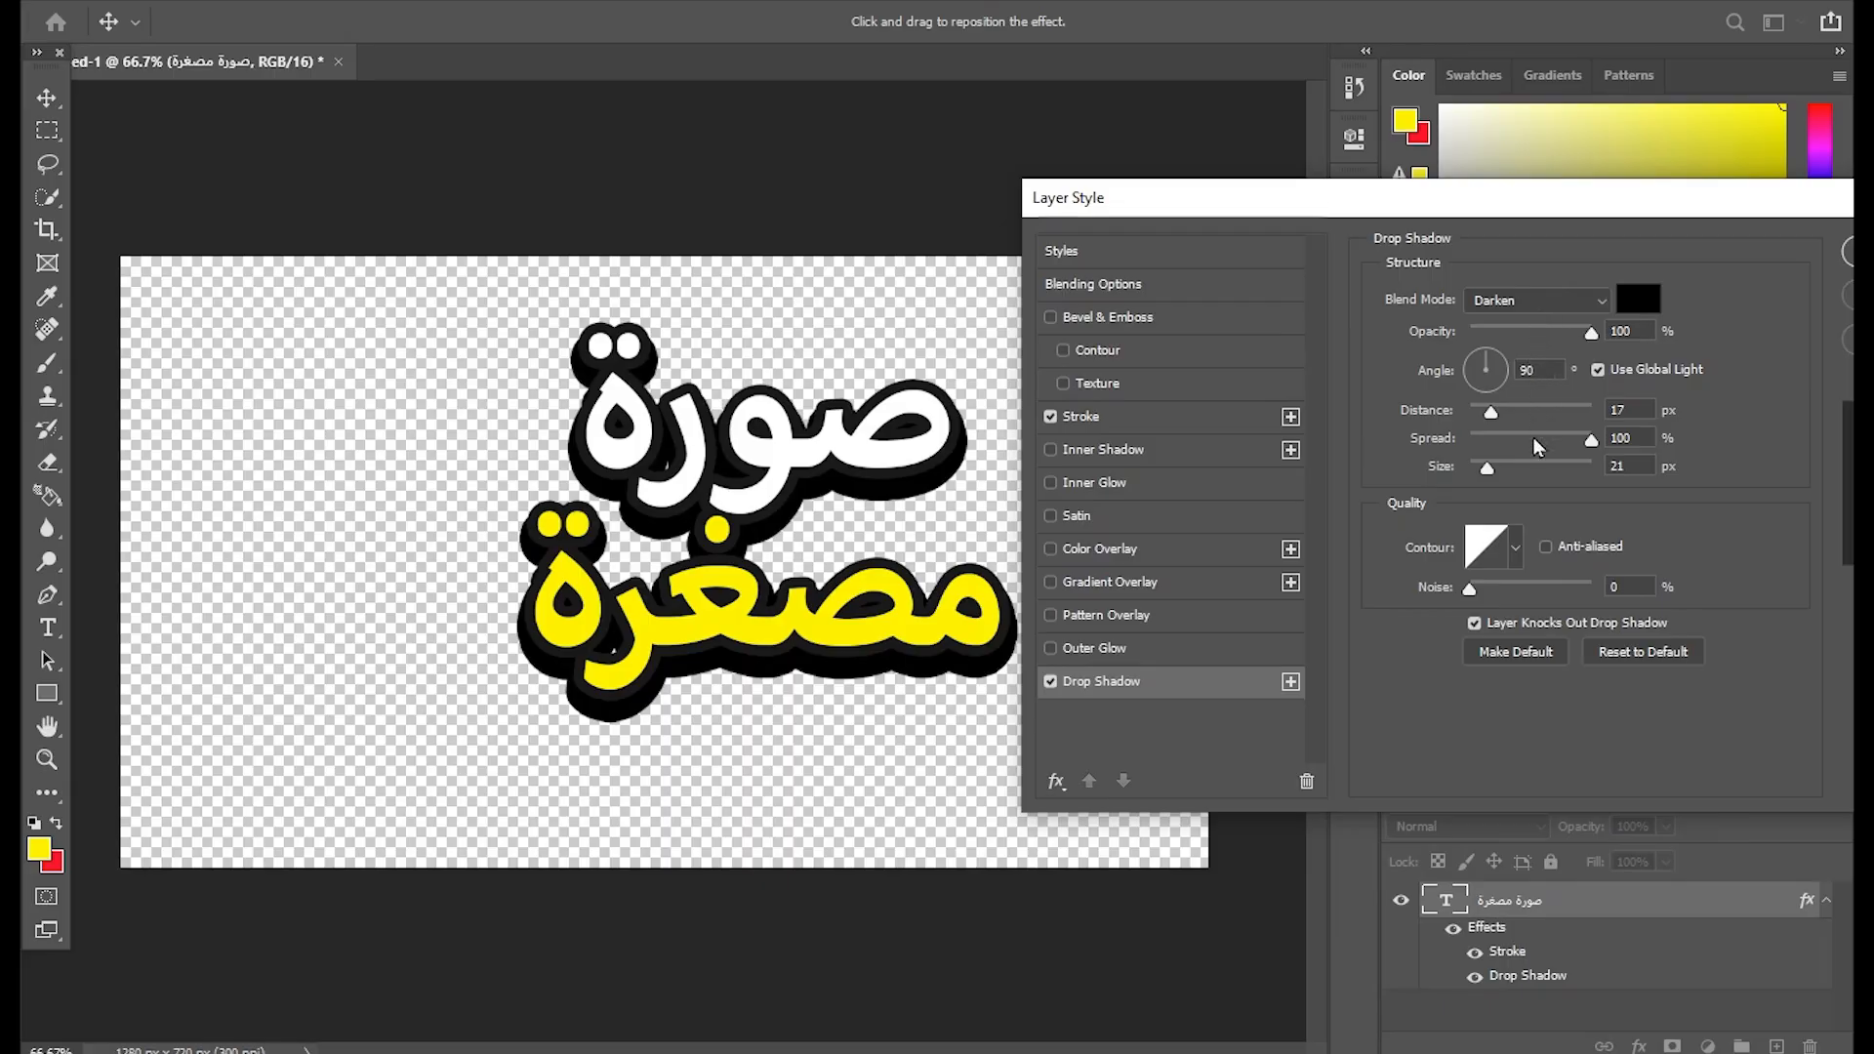
left_click_drag(1322, 209, 1212, 149)
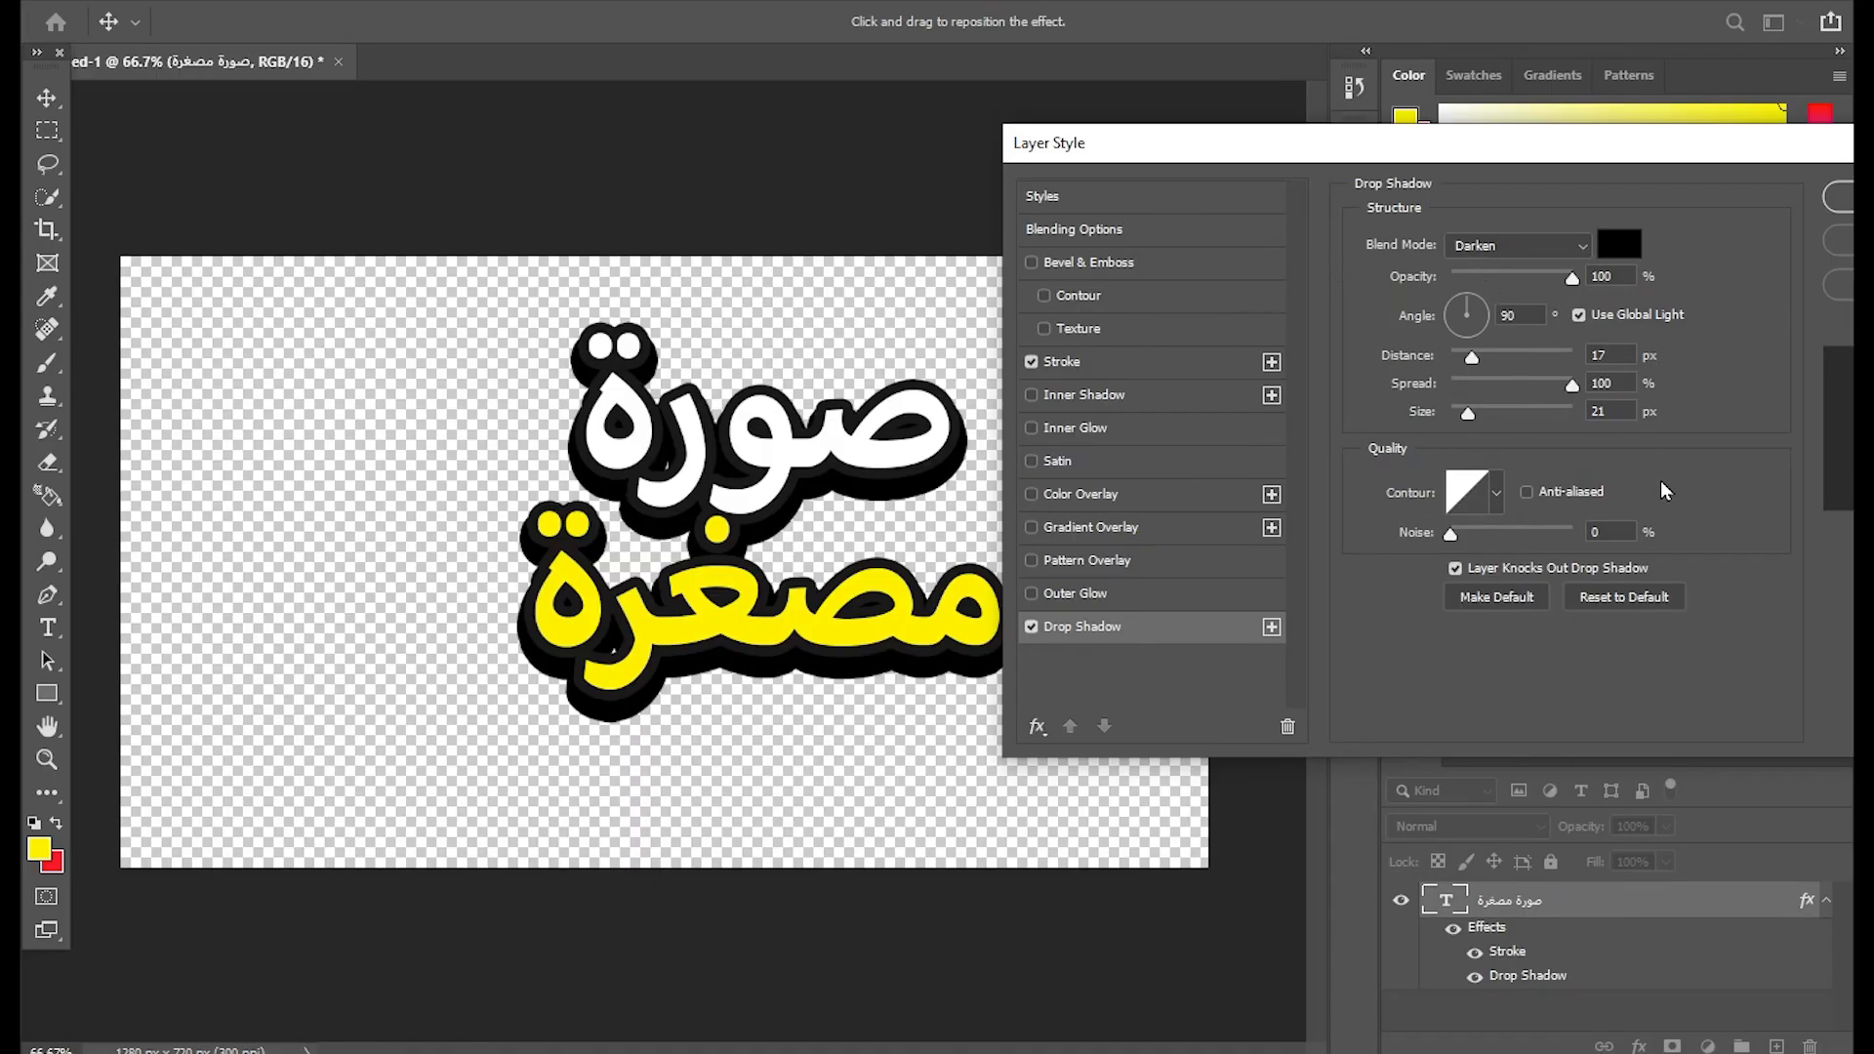
left_click_drag(1360, 143, 1193, 196)
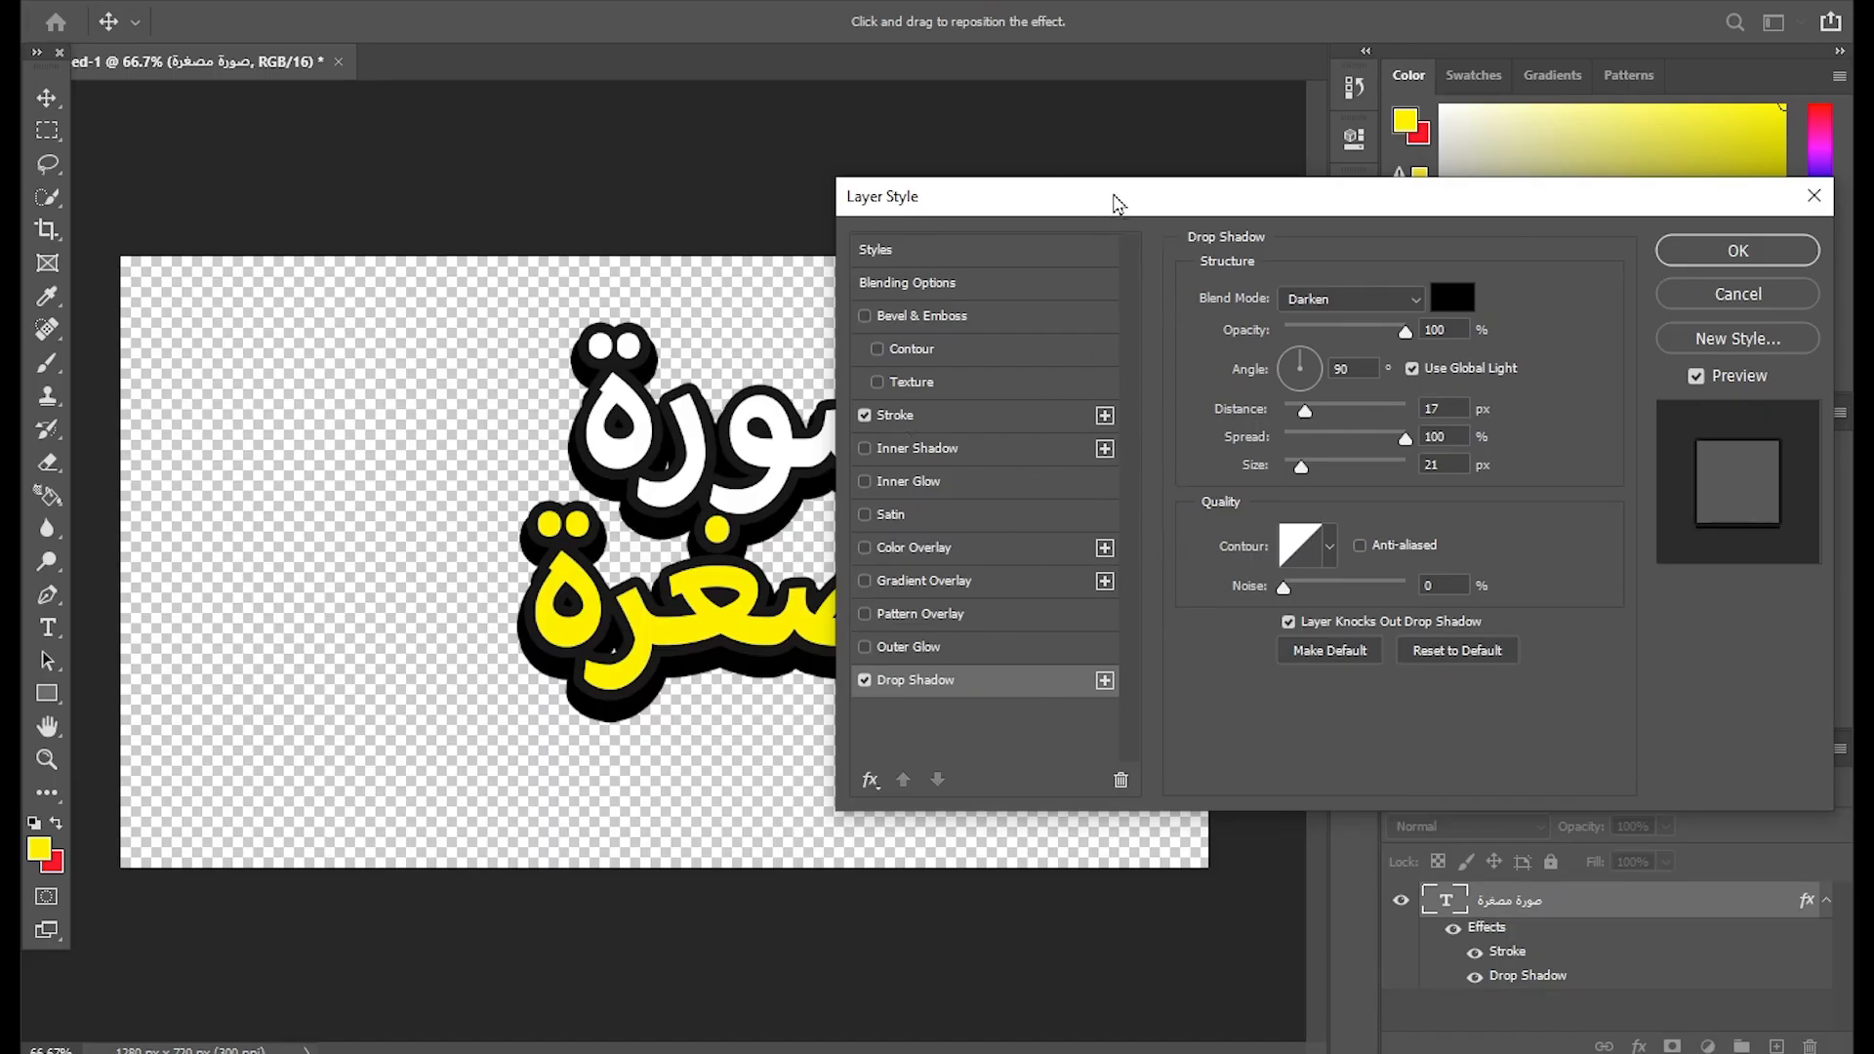
left_click_drag(1094, 203, 603, 259)
left_click(1292, 293)
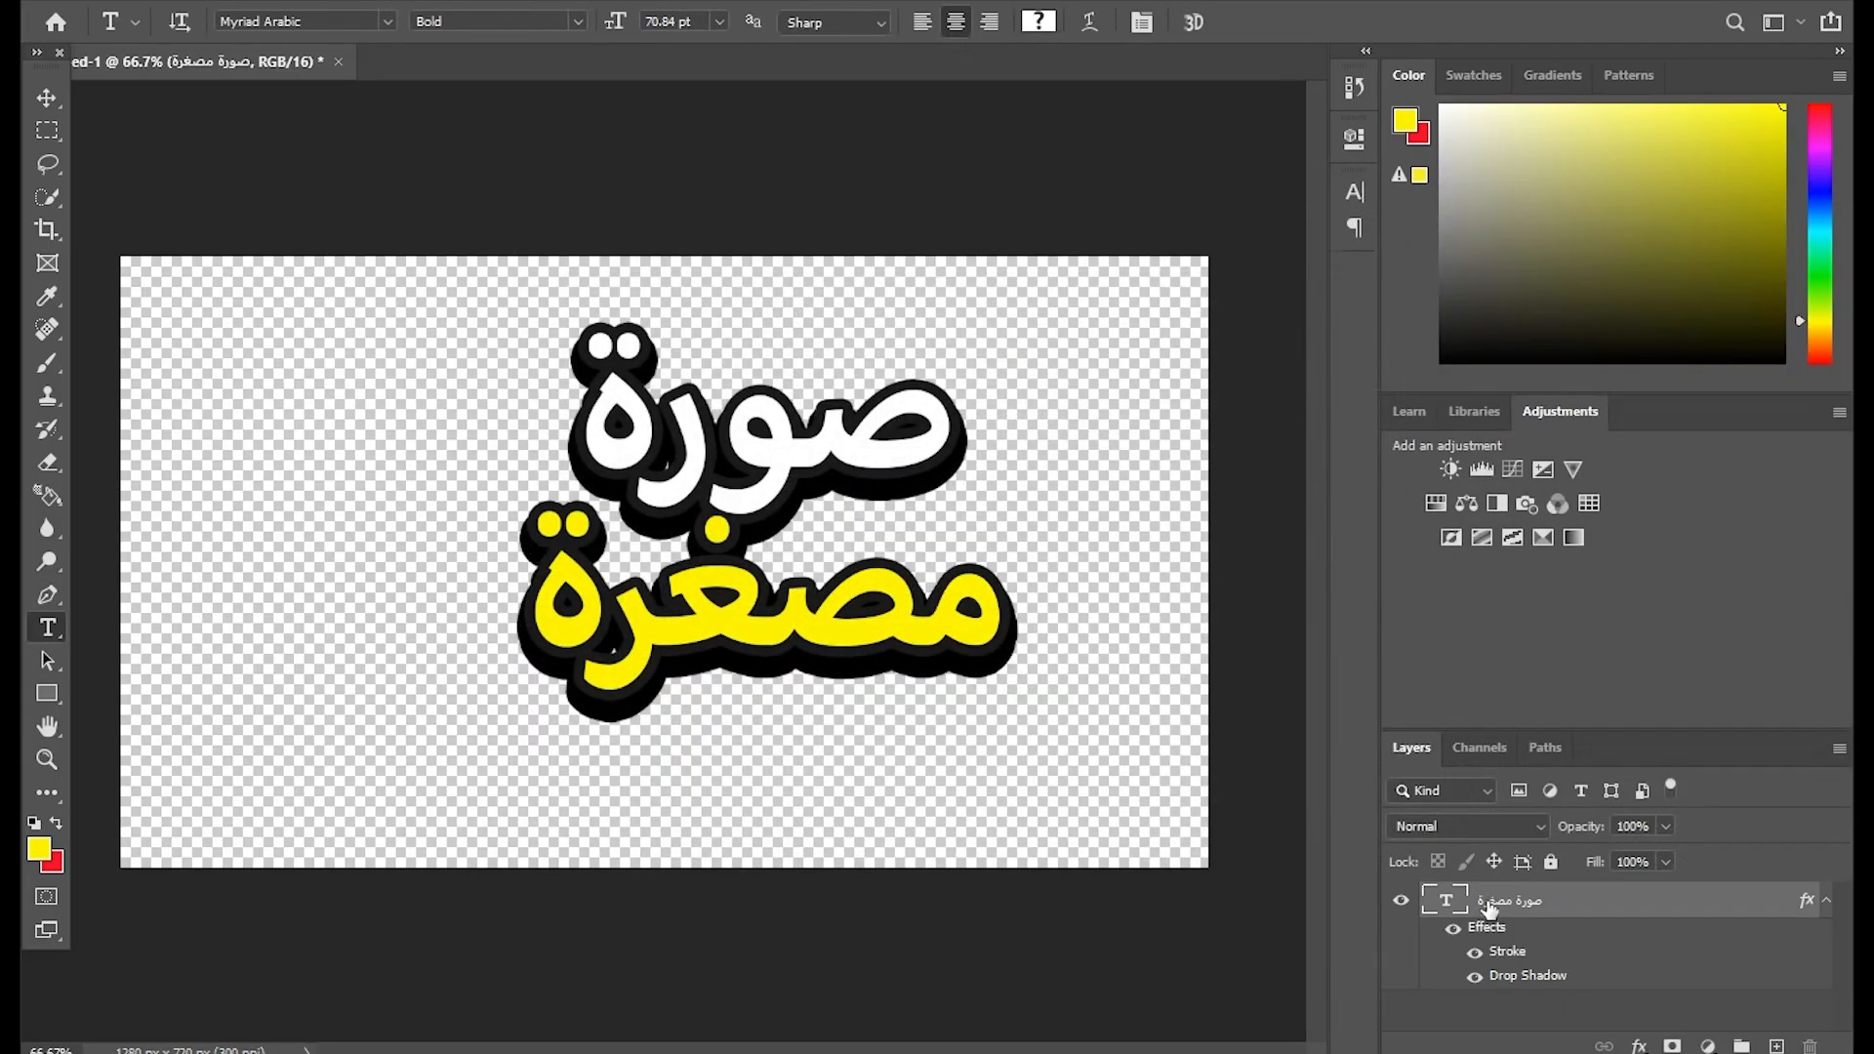
Collapse the text layer's effects list and move the text block lower on the canvas.
left_click(1829, 906)
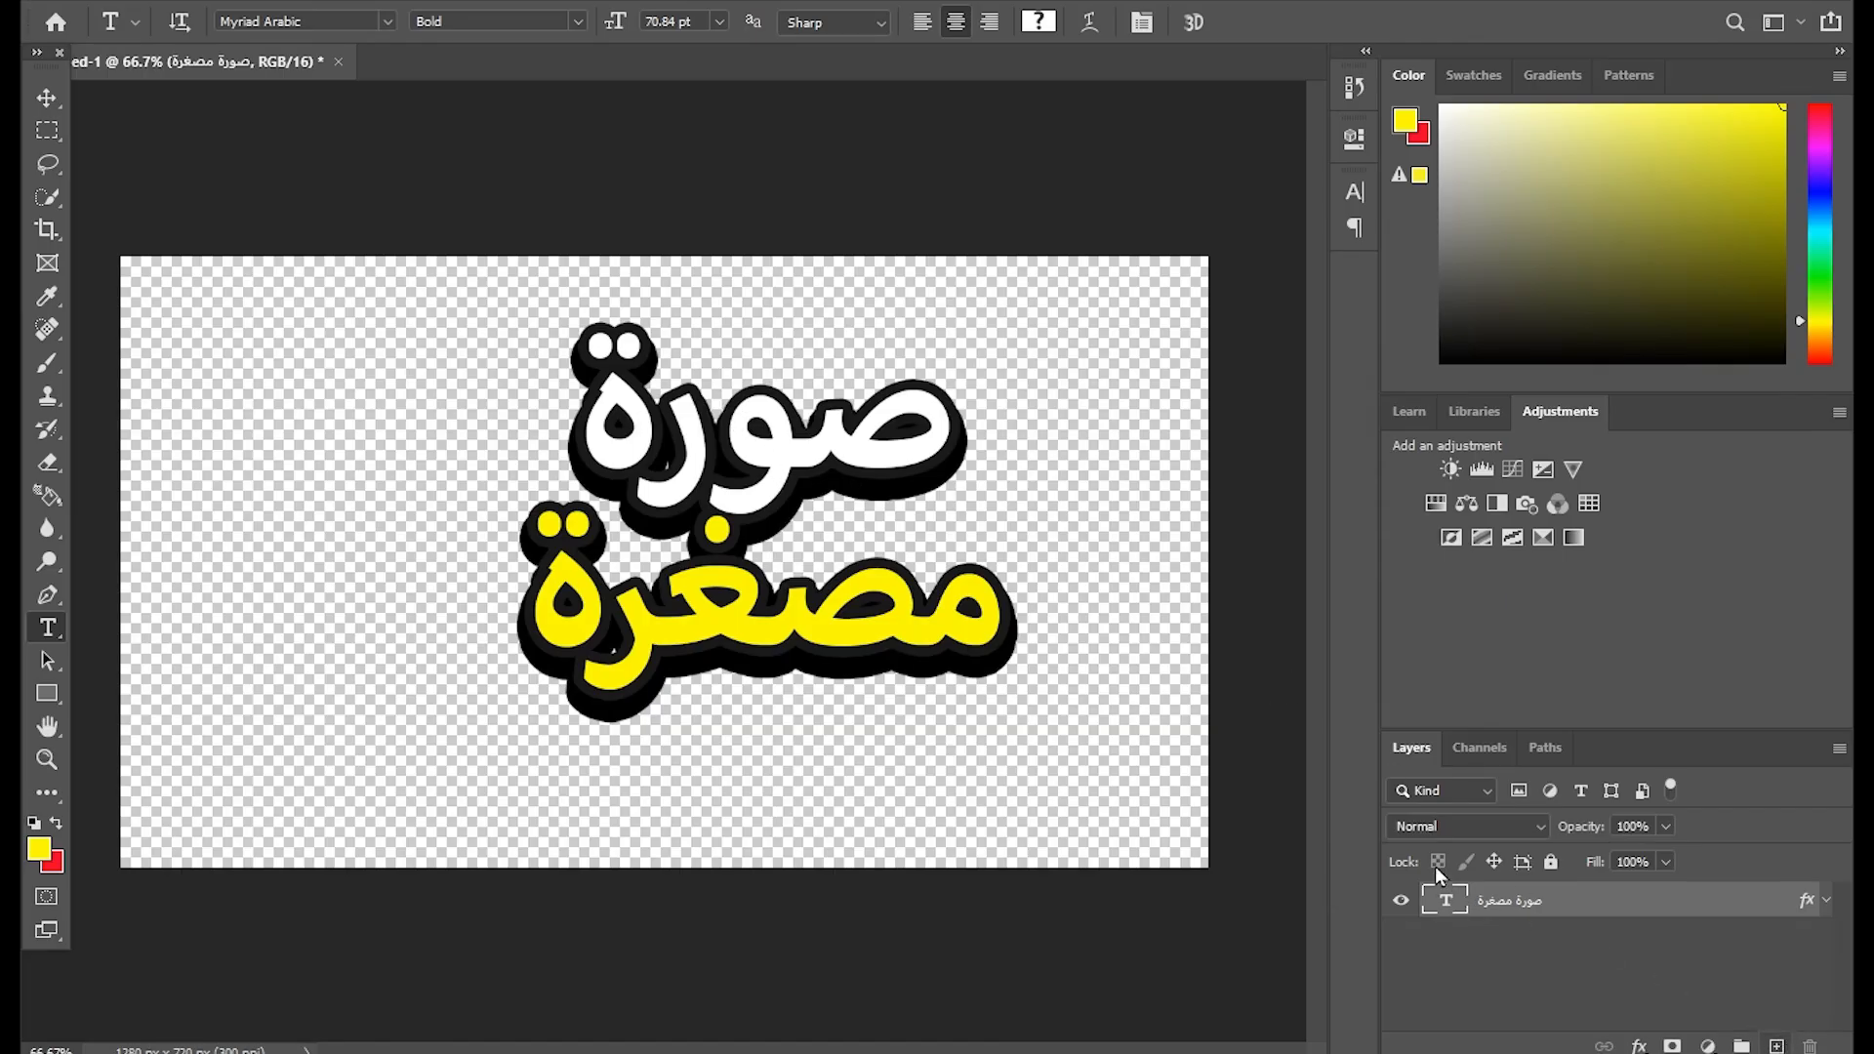
left_click(650, 436)
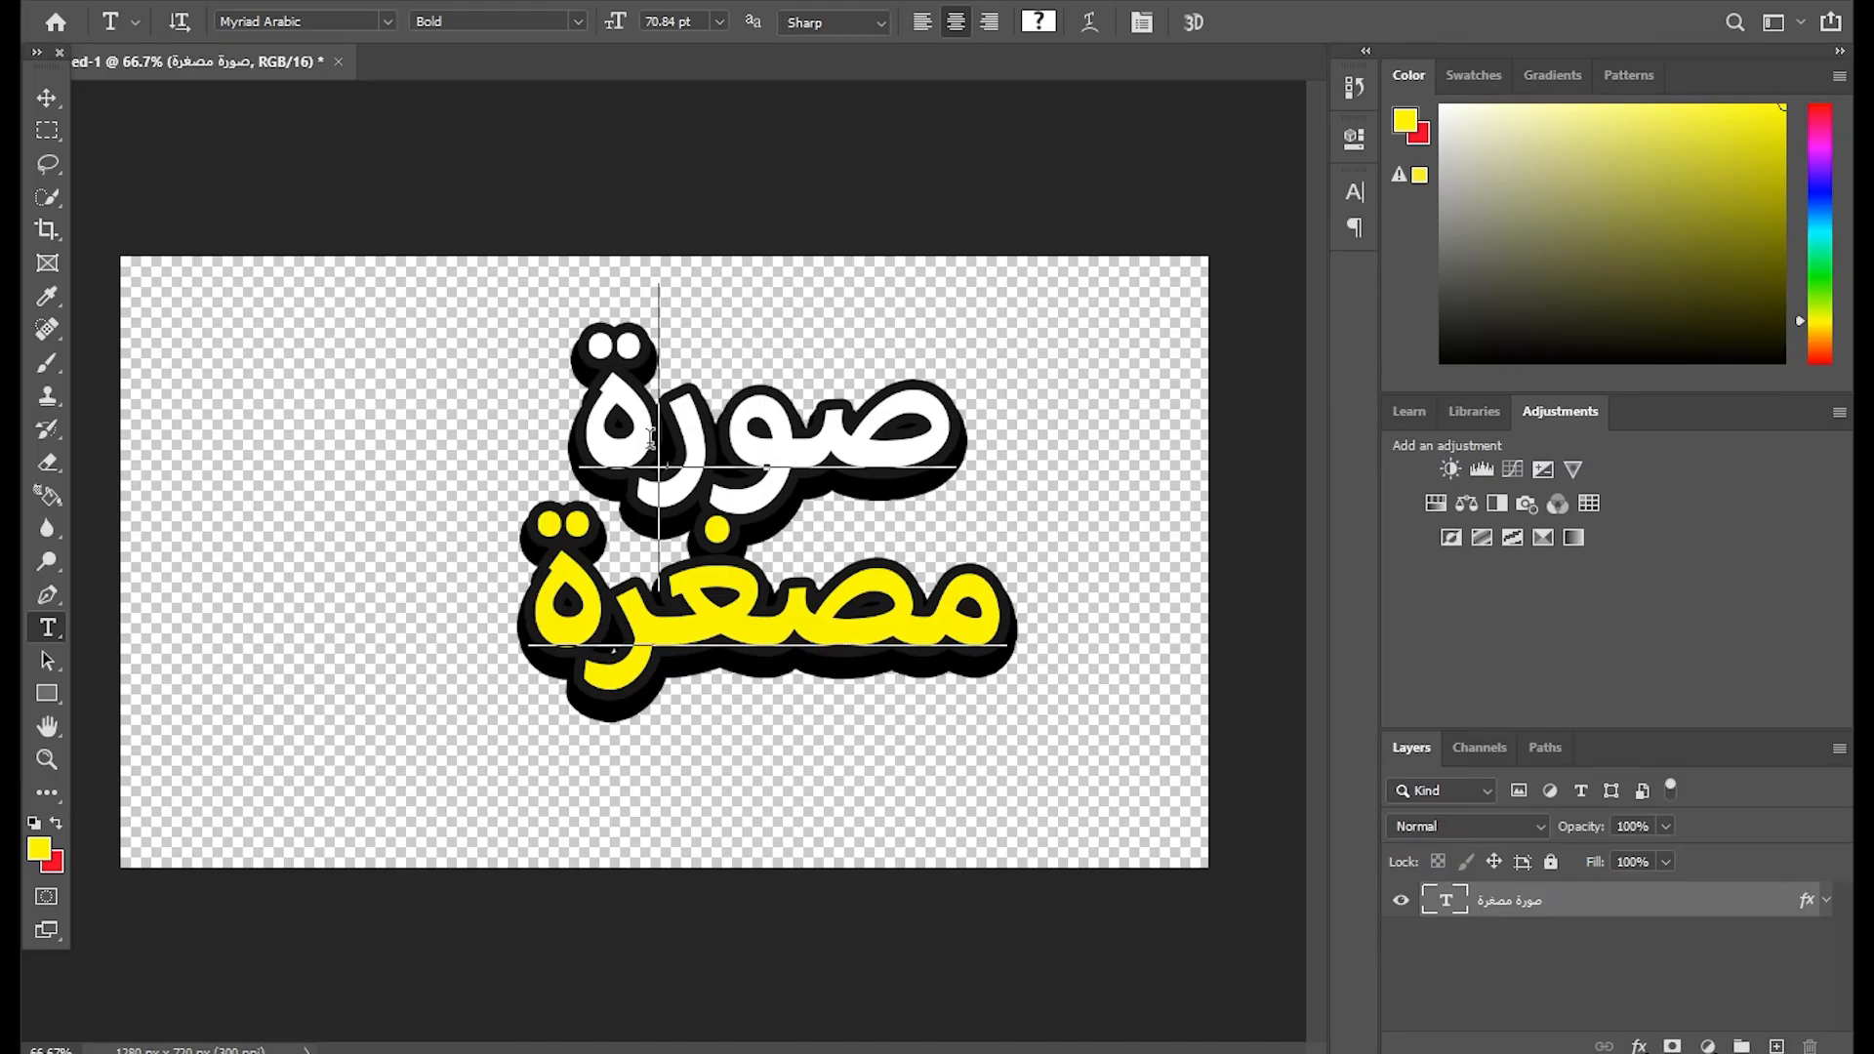
left_click(763, 433)
left_click(39, 96)
left_click_drag(840, 442, 732, 553)
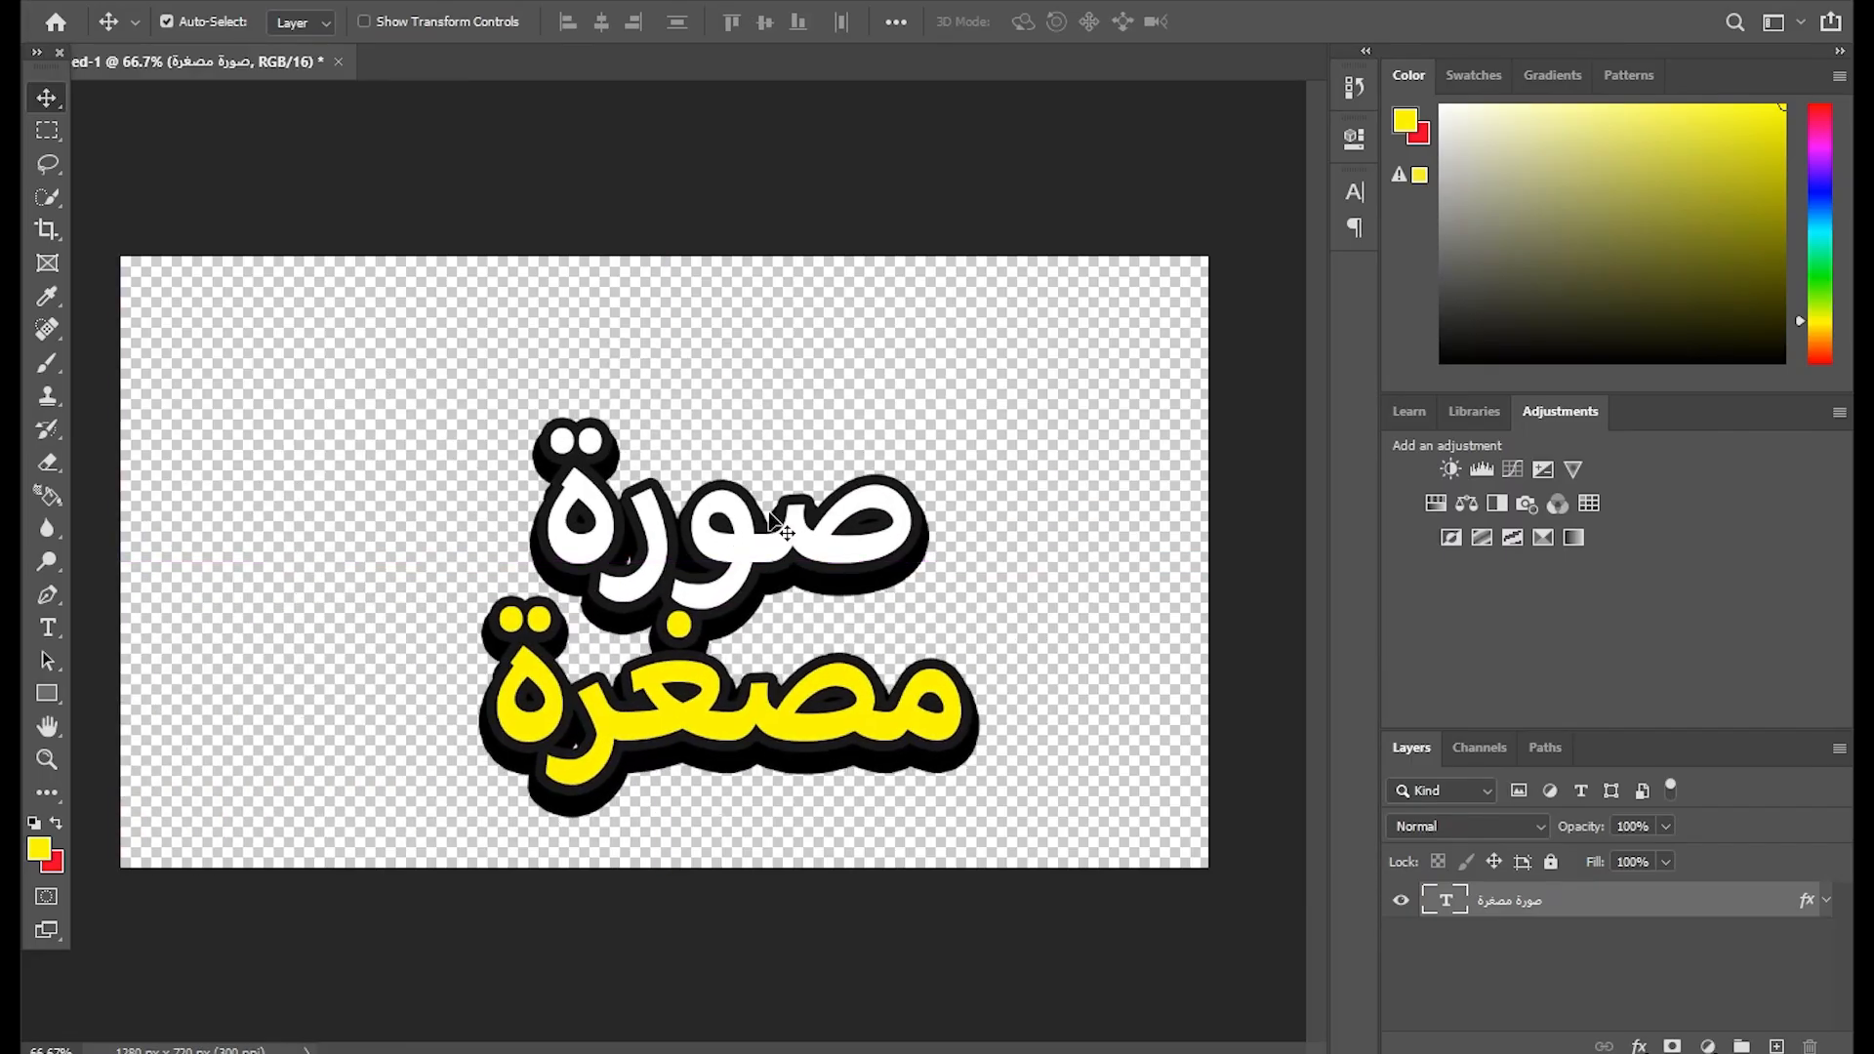
Move the text block up with Free Transform and scale it to 95.75%.
key("ctrl")
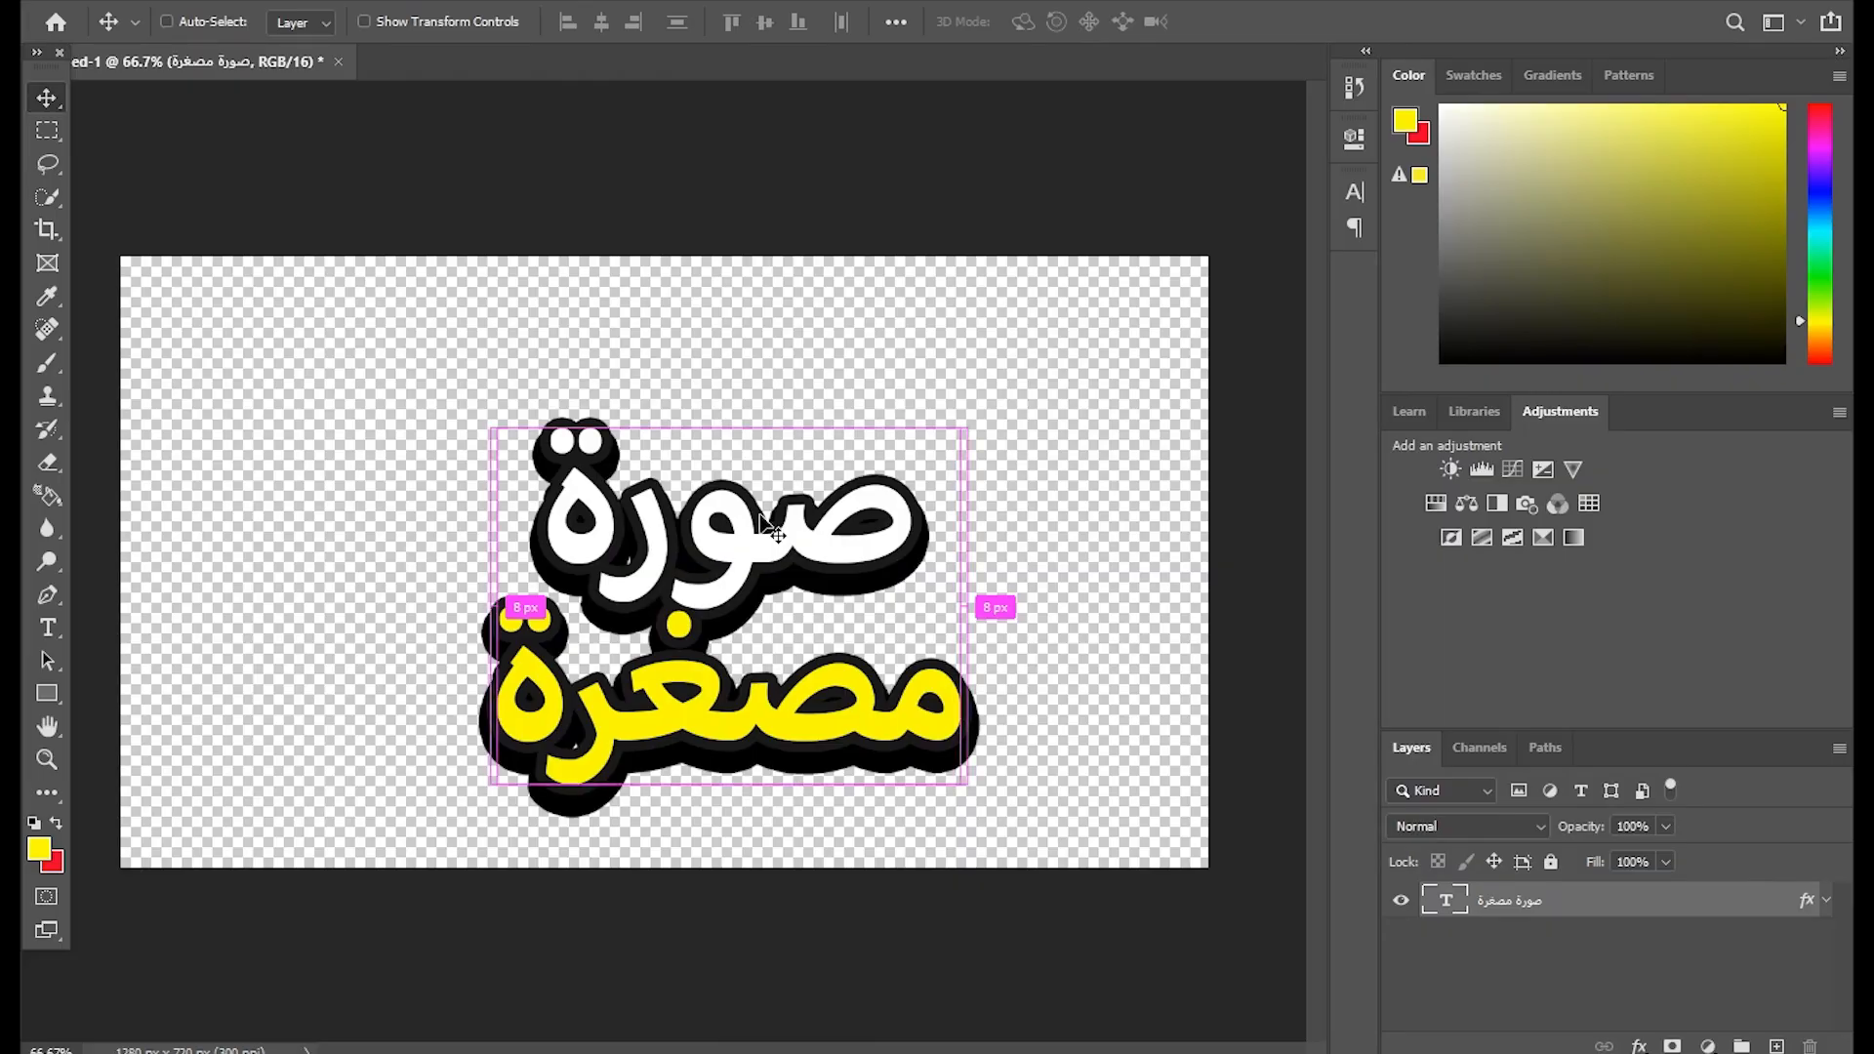
key("ctrl+t")
left_click_drag(771, 410, 759, 310)
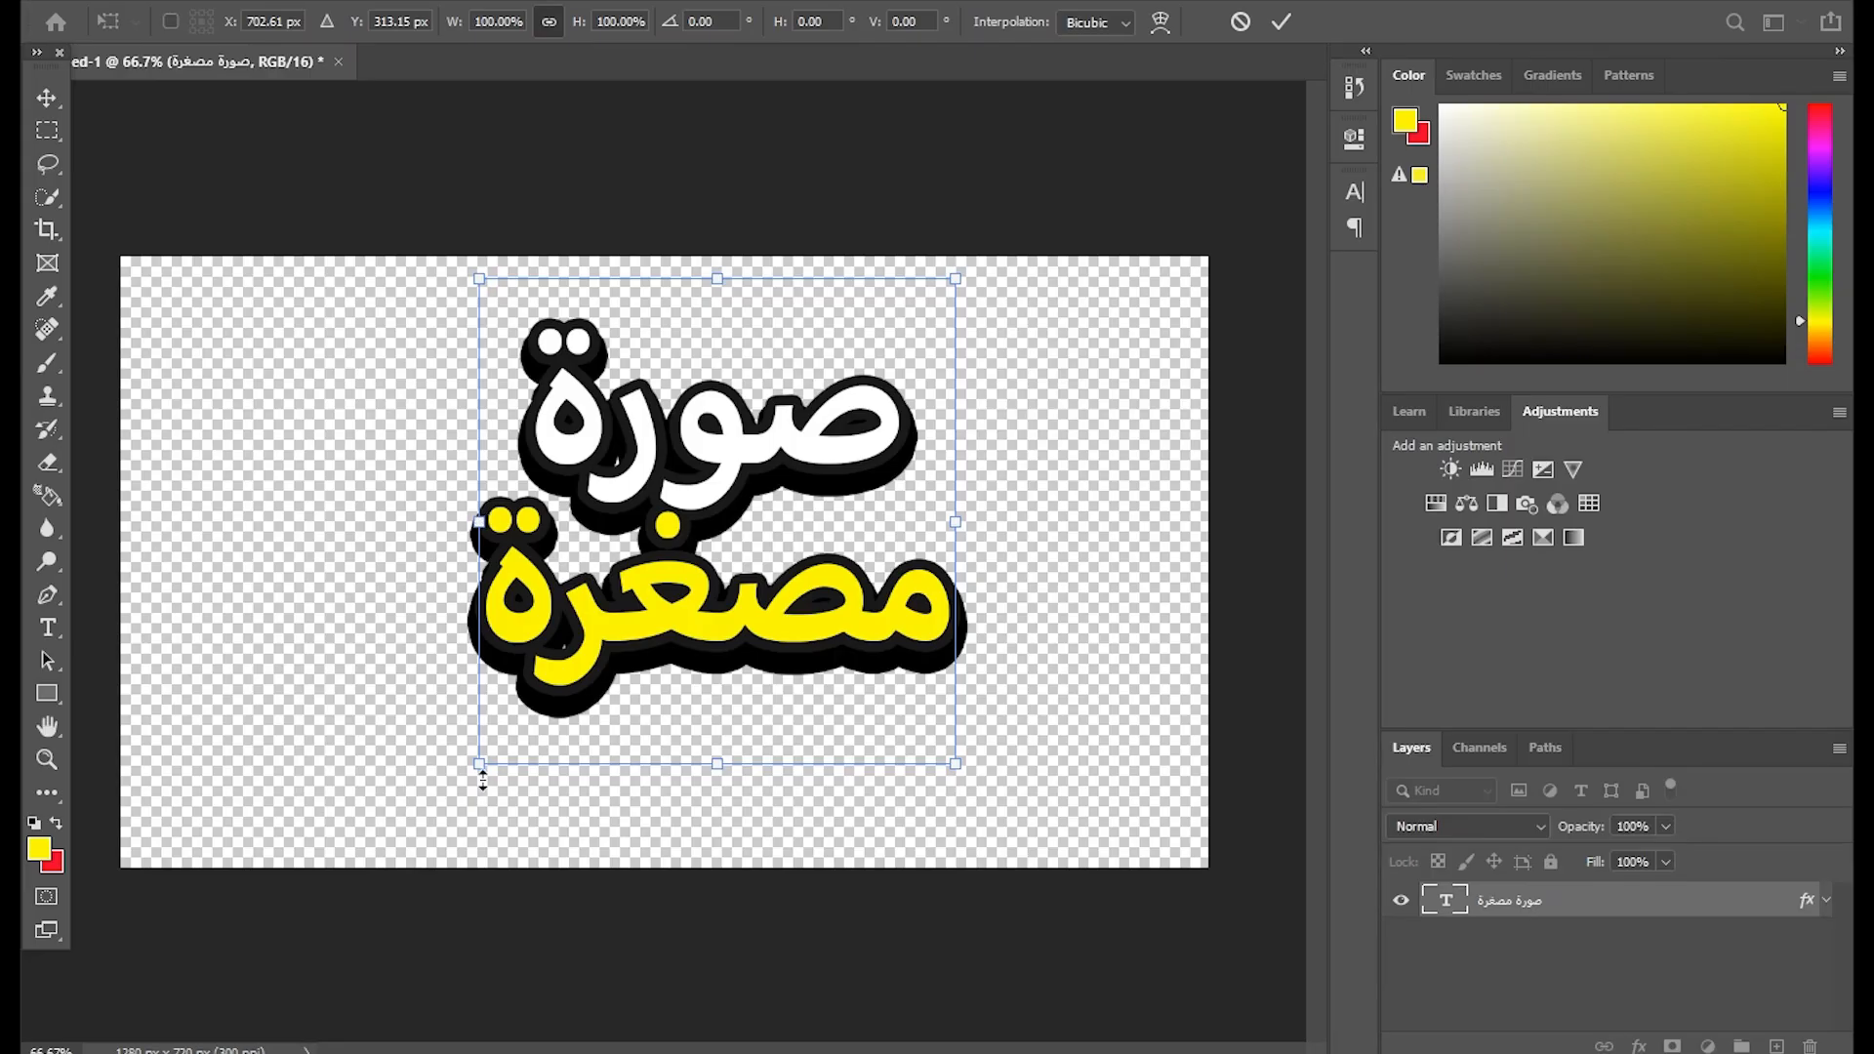
left_click_drag(954, 273, 808, 392)
left_click_drag(857, 360, 941, 273)
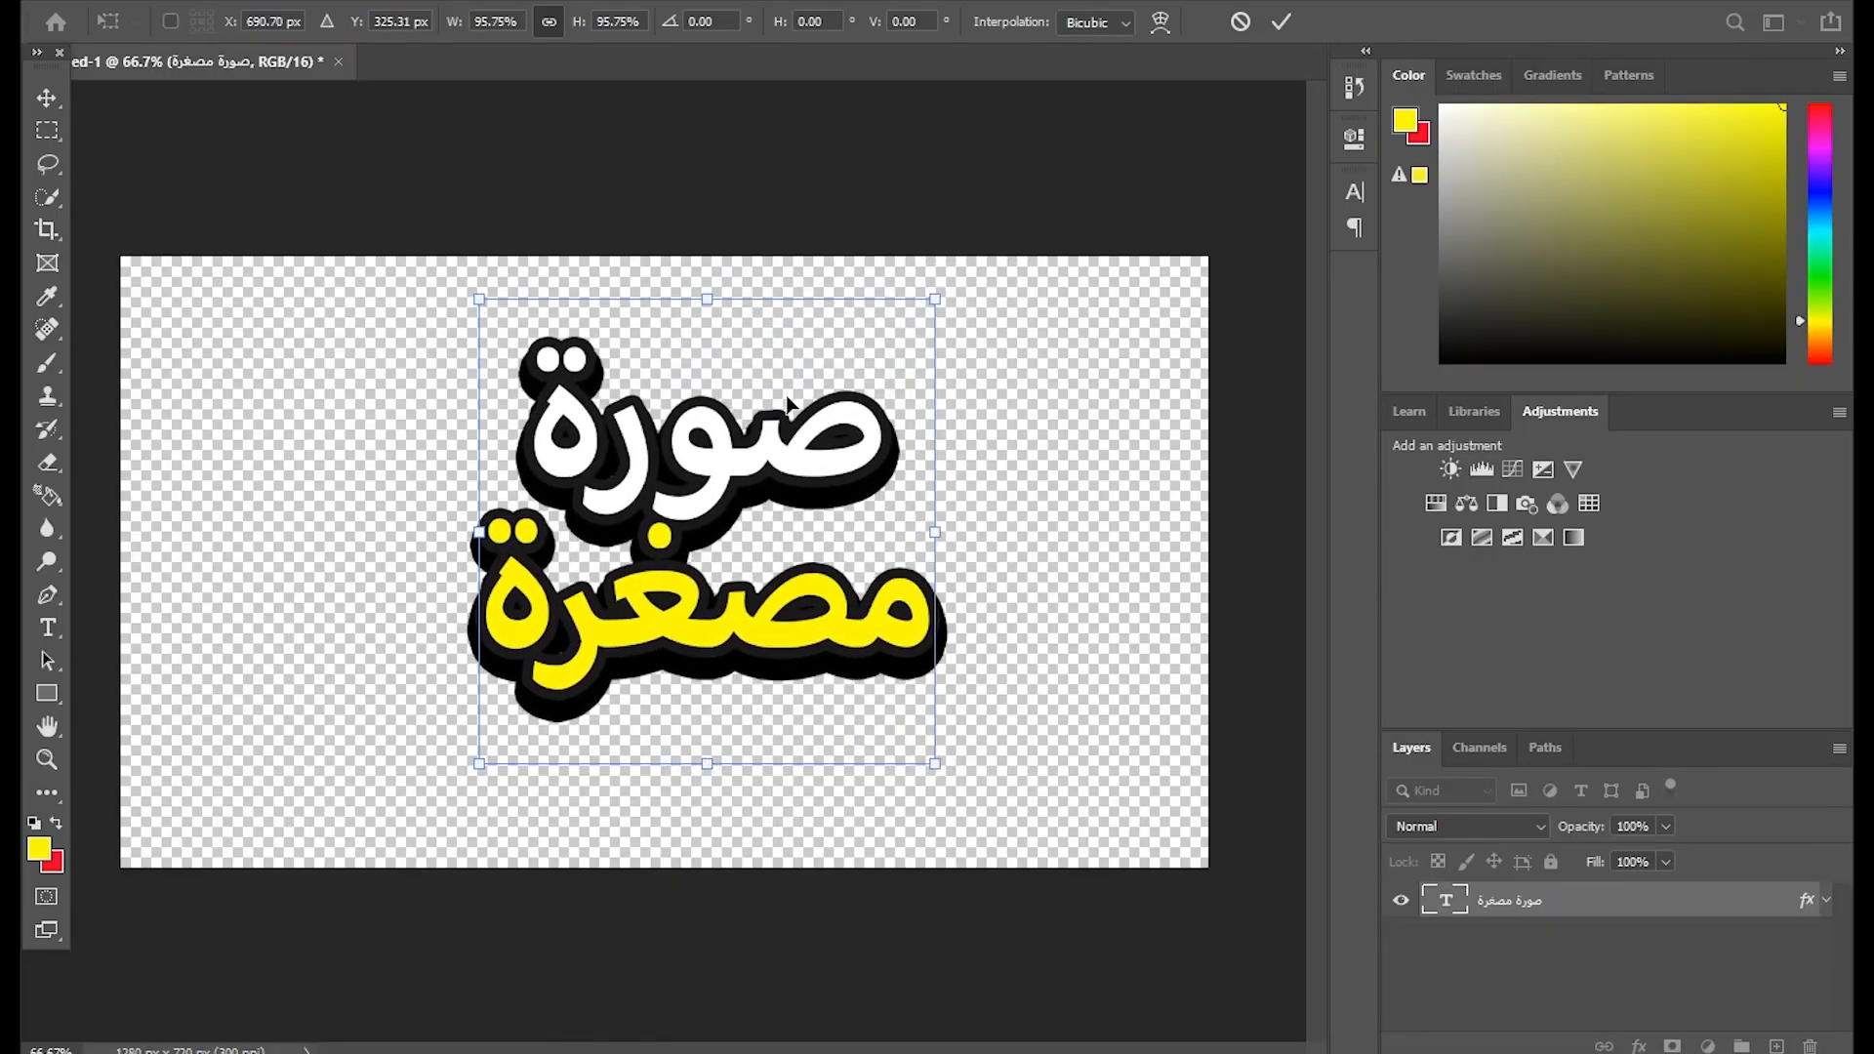
key("Return")
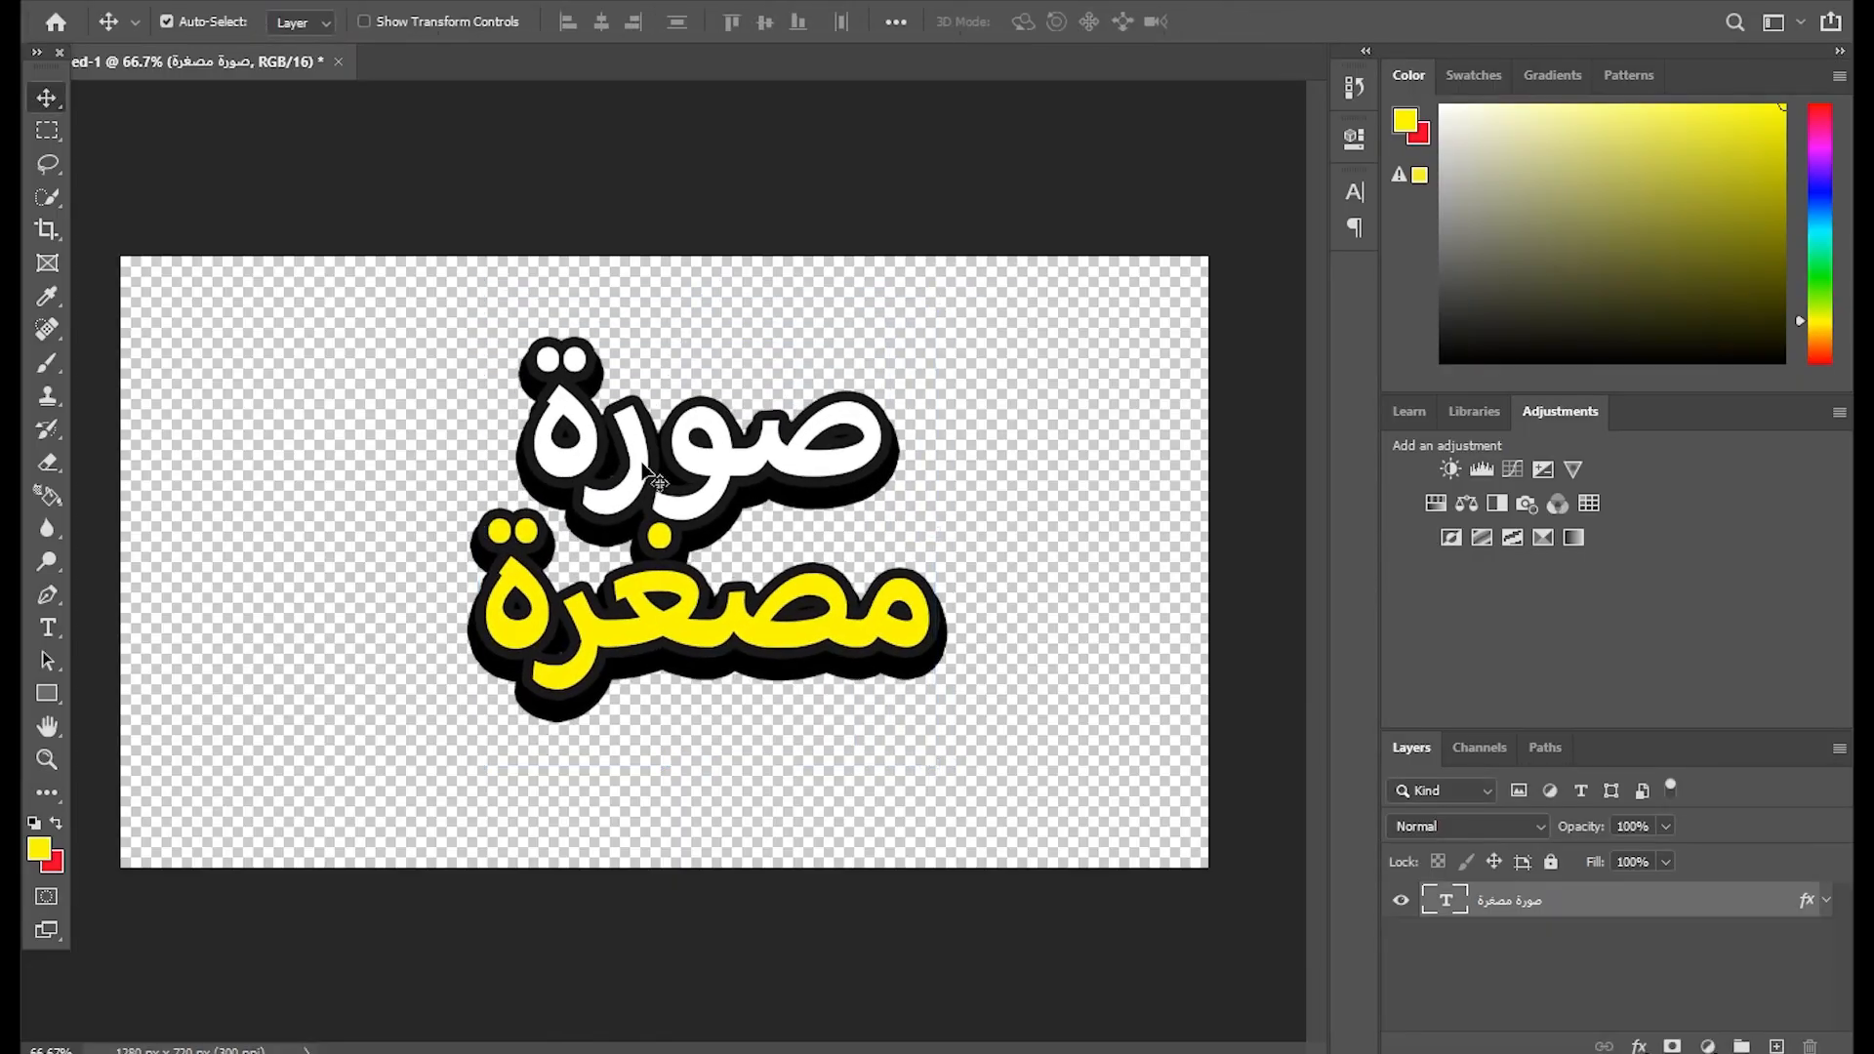
Set the font size of both text lines to 67 pt and commit the text.
left_click(50, 627)
left_click_drag(918, 413, 487, 605)
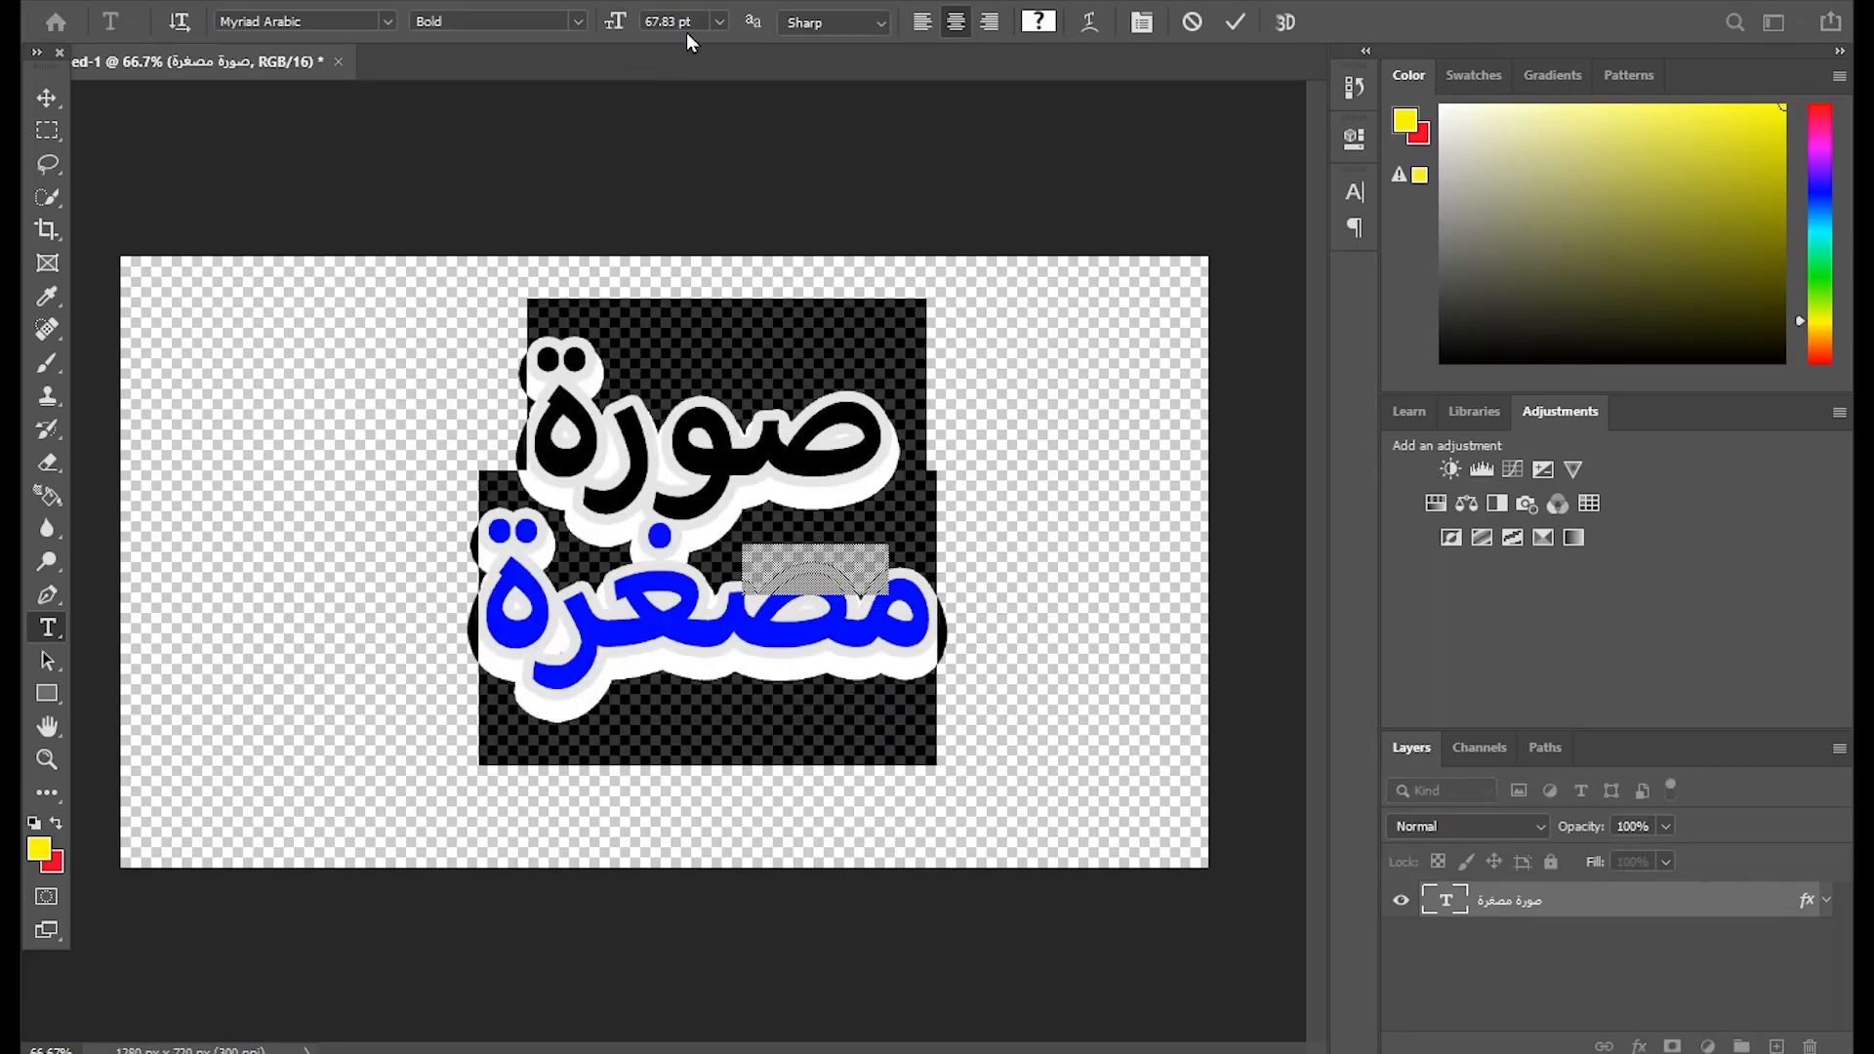
left_click(645, 22)
key("Down")
key("Down")
key("Down")
key("Down")
key("Down")
key("Down")
key("Up")
key("Up")
key("Up")
key("Up")
key("Up")
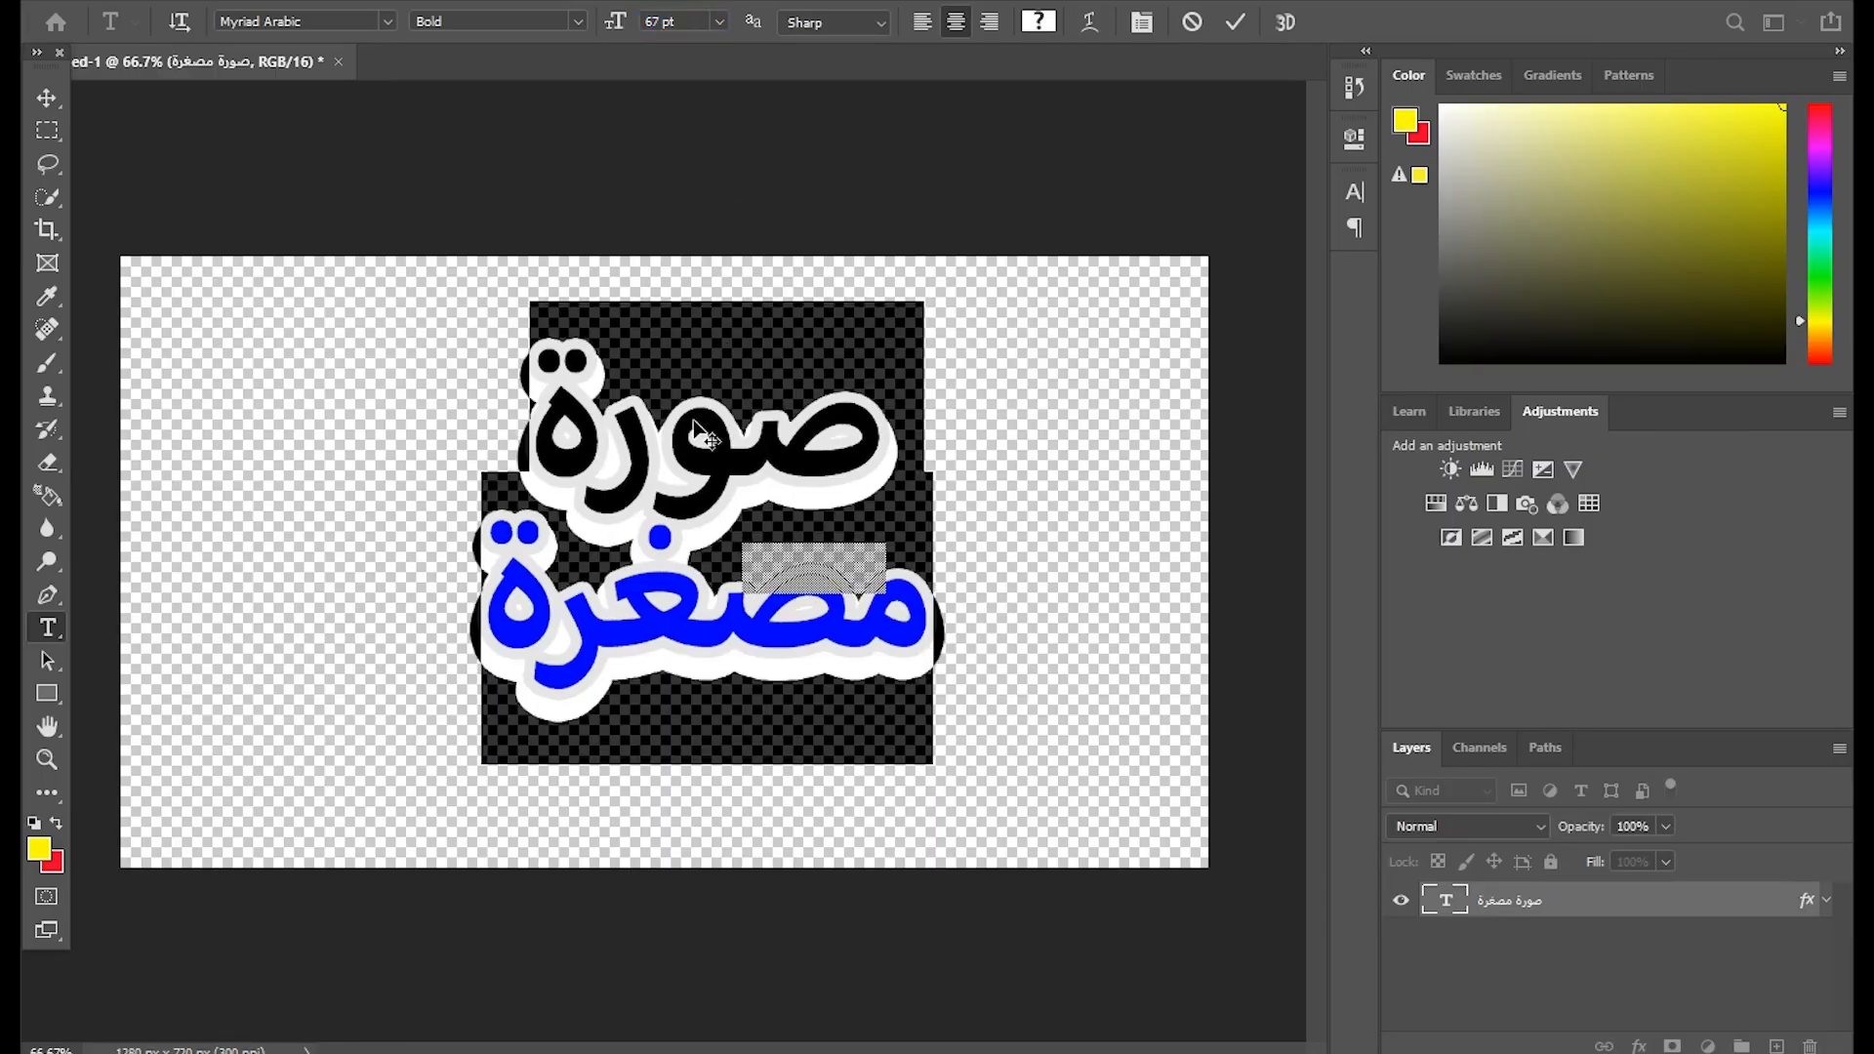
left_click(815, 463)
key("ctrl+t")
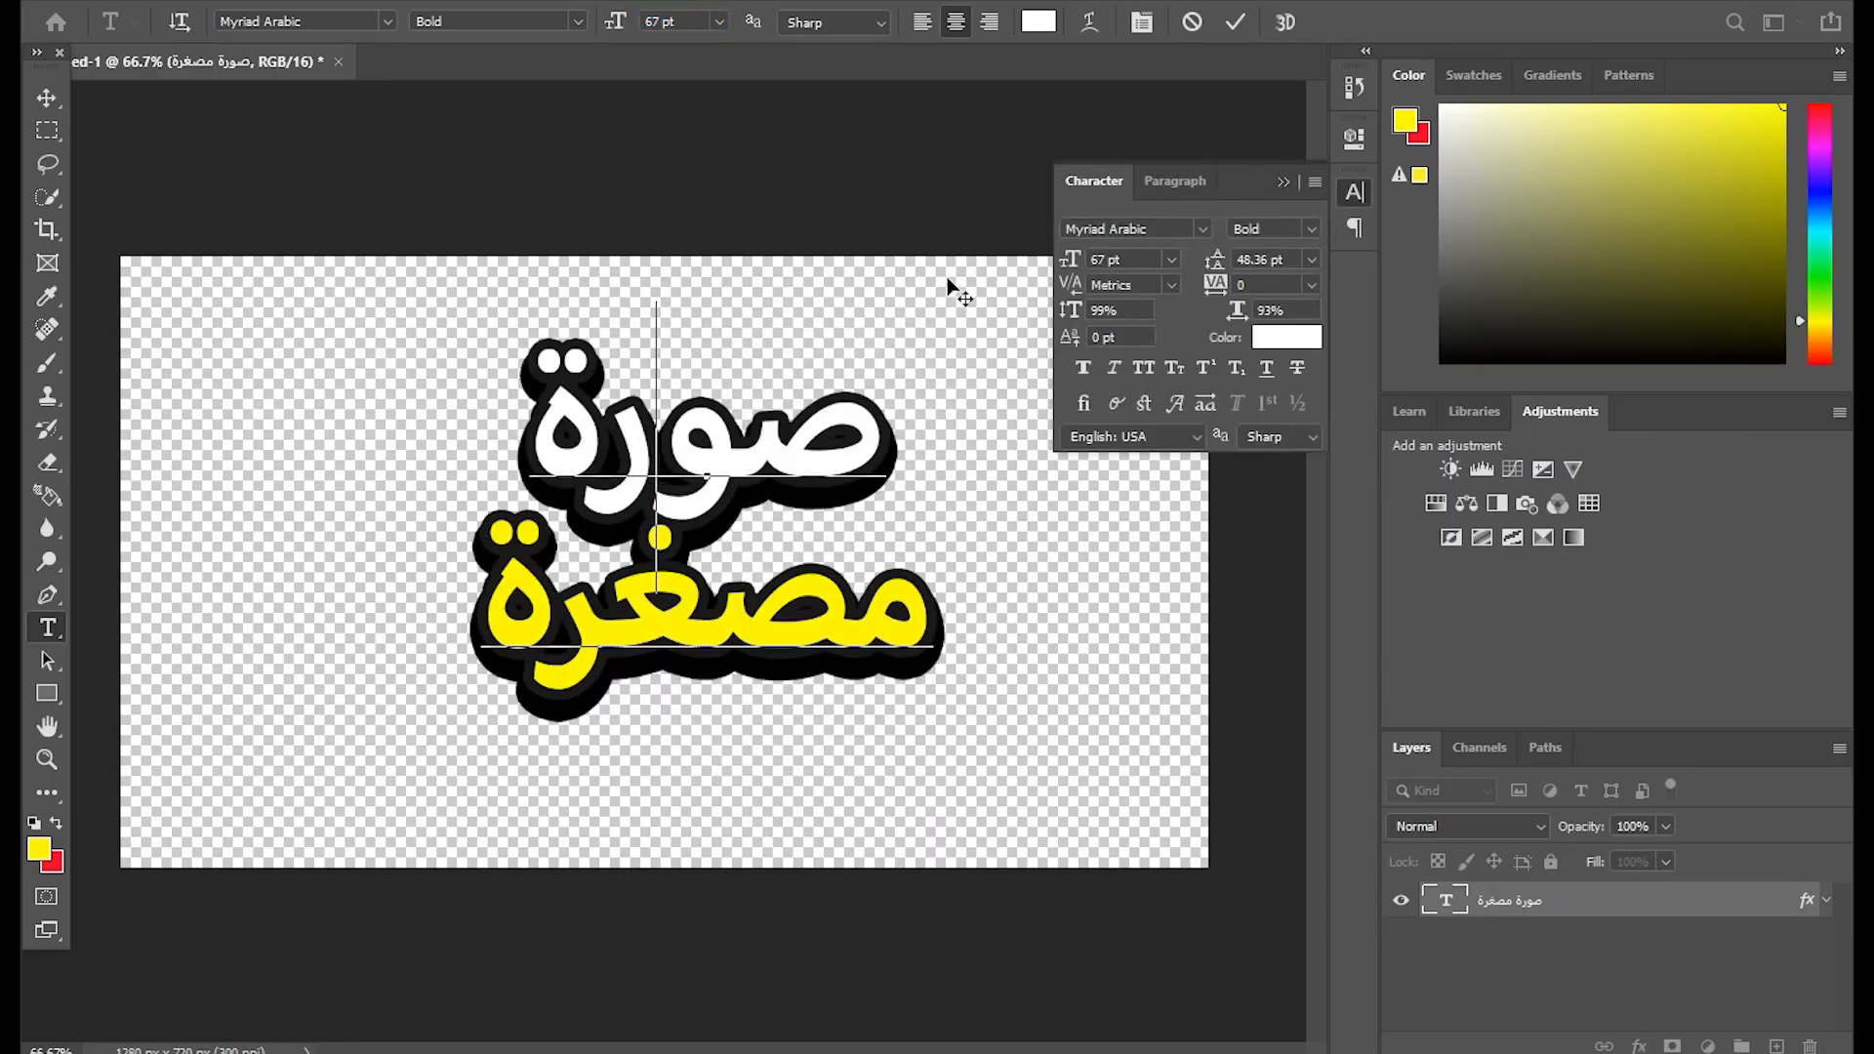
left_click(1283, 183)
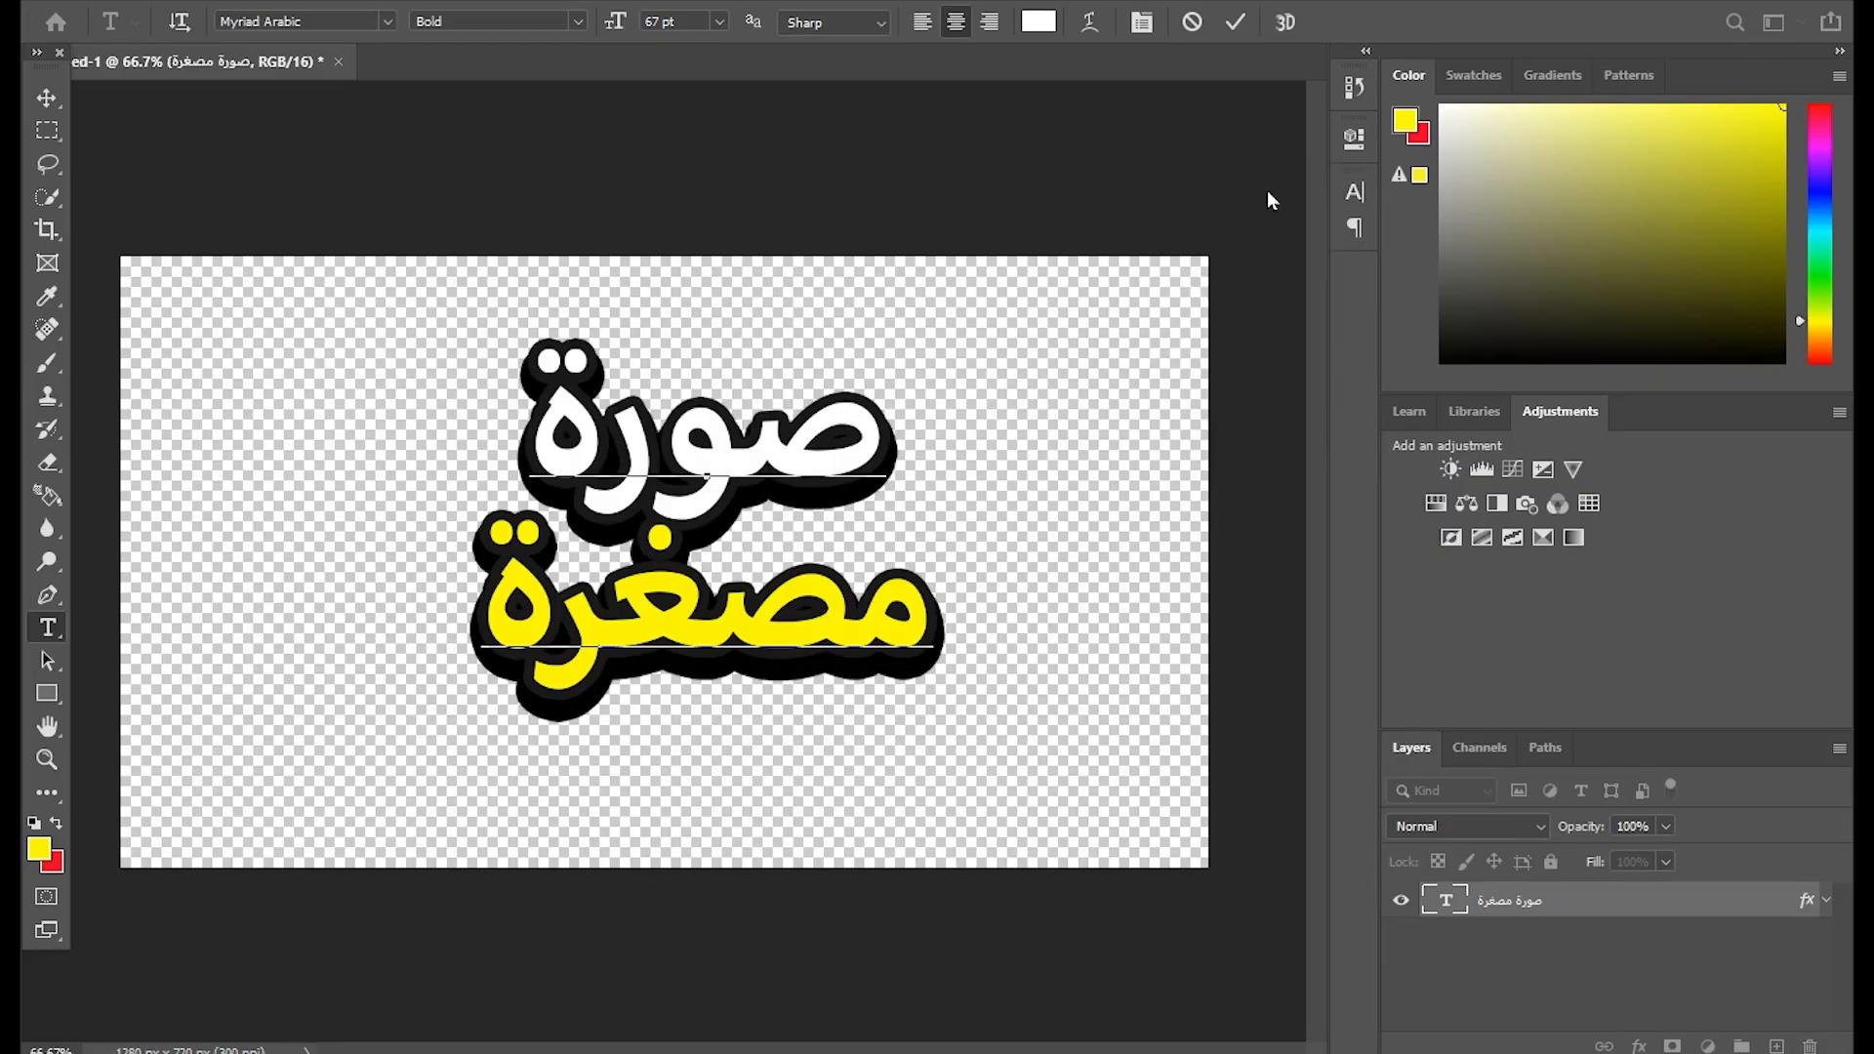
key("ctrl+Return")
Show the rulers, then scale the text block down slightly and move it into the right half of the canvas.
key("ctrl+t")
key("ctrl+r")
left_click_drag(939, 310, 883, 343)
left_click_drag(703, 581, 872, 505)
key("Return")
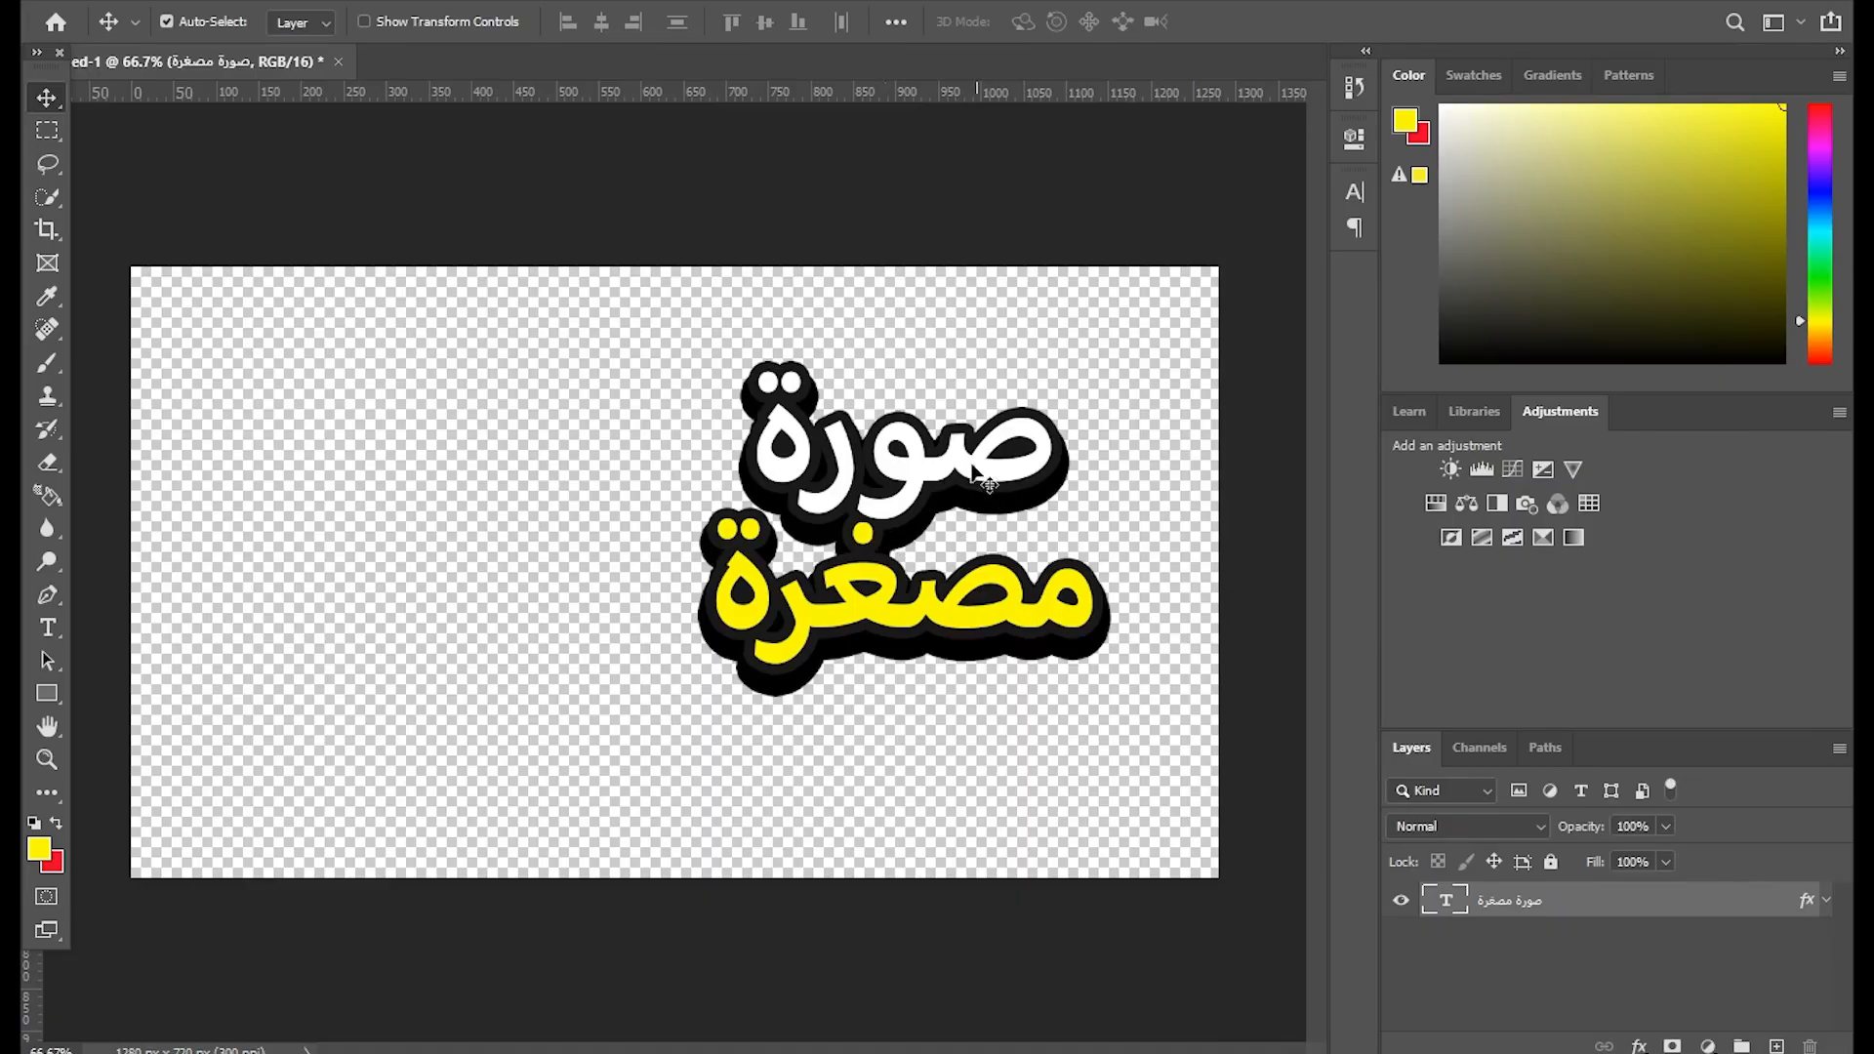
Add a new empty layer above the text layer.
left_click(1776, 1045)
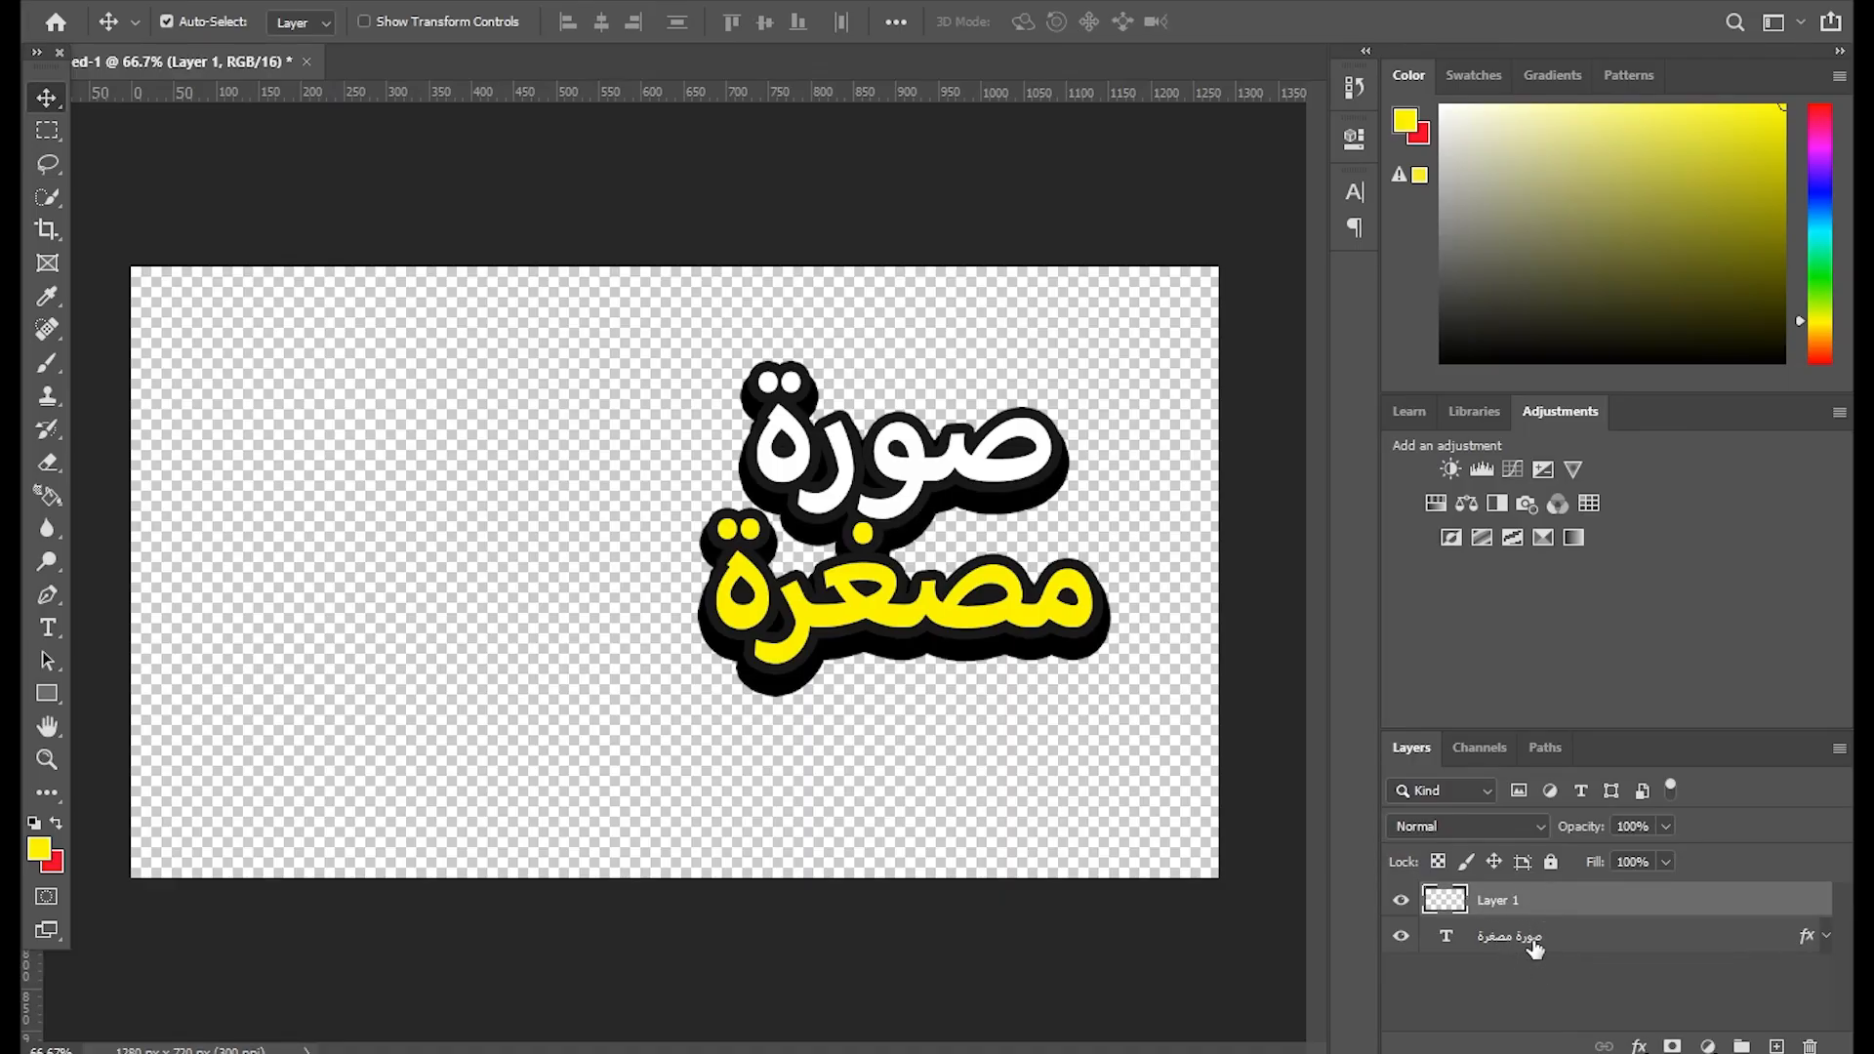
Set the Brush tool to a size of 1 px and choose white as the foreground colour.
left_click(55, 367)
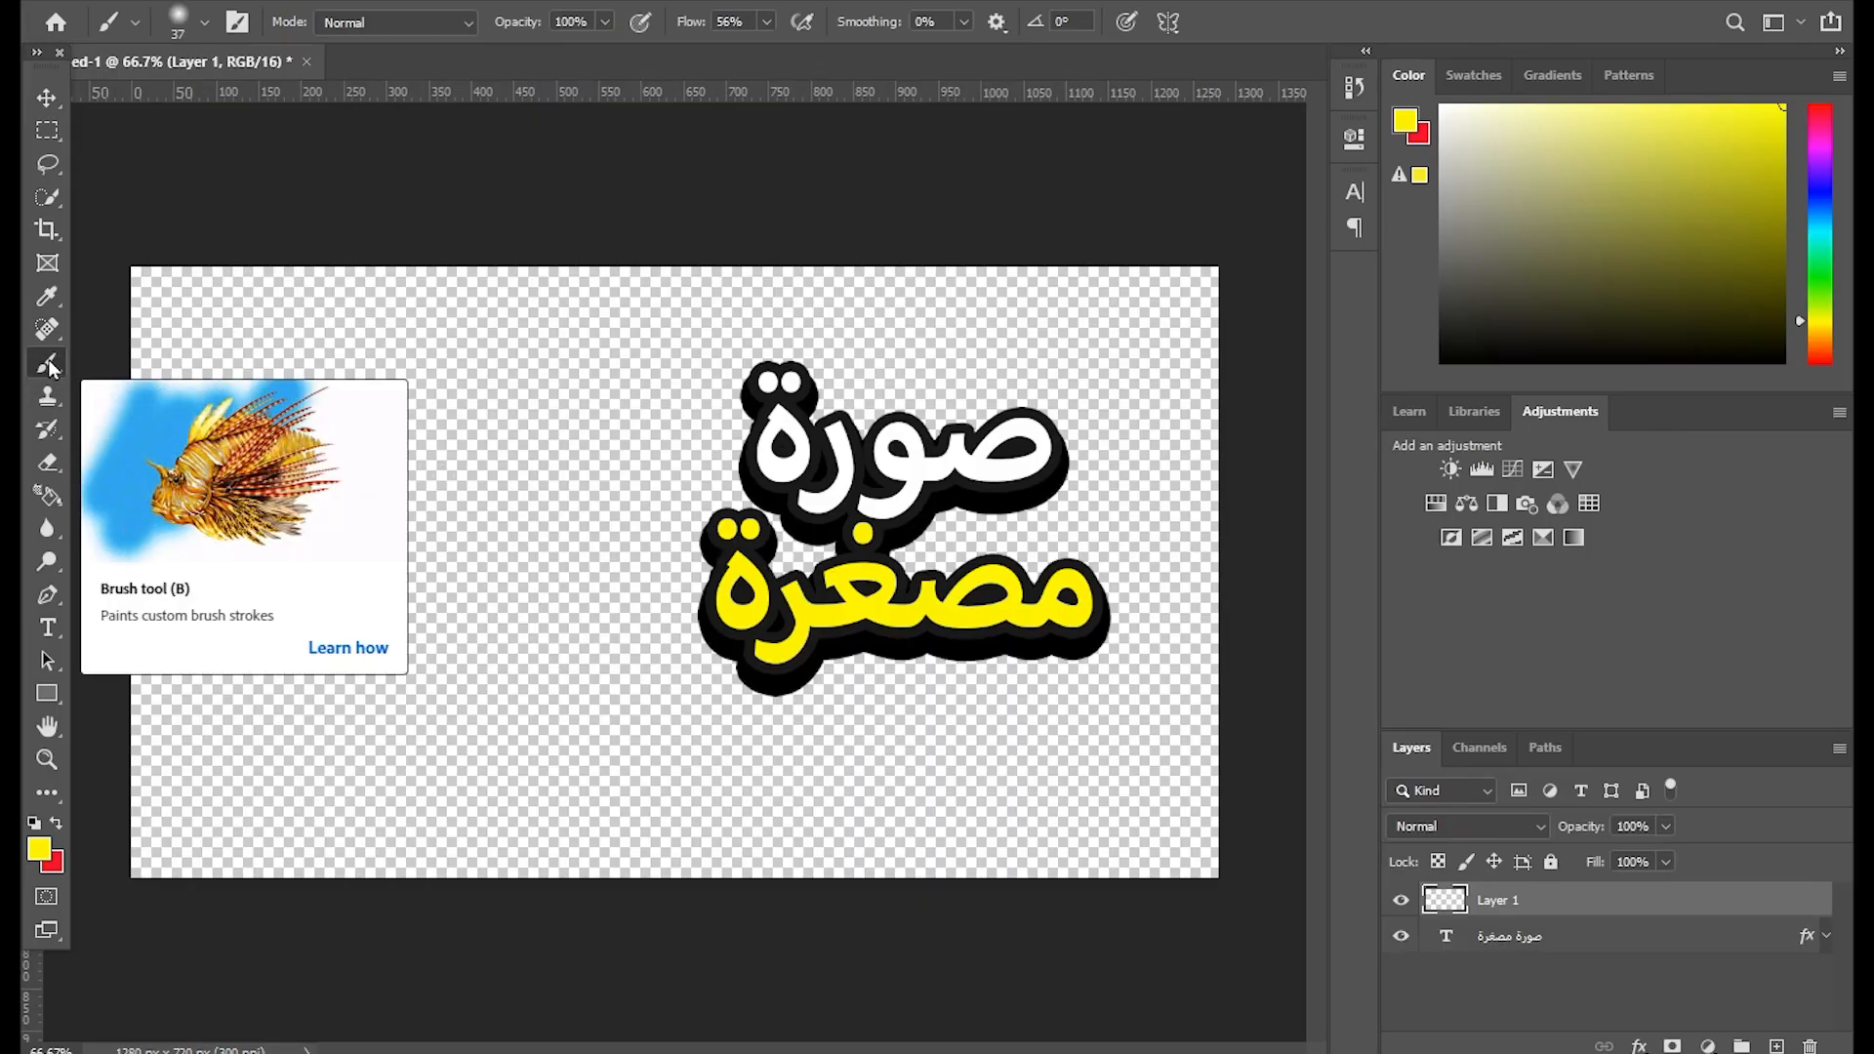
right_click(707, 460)
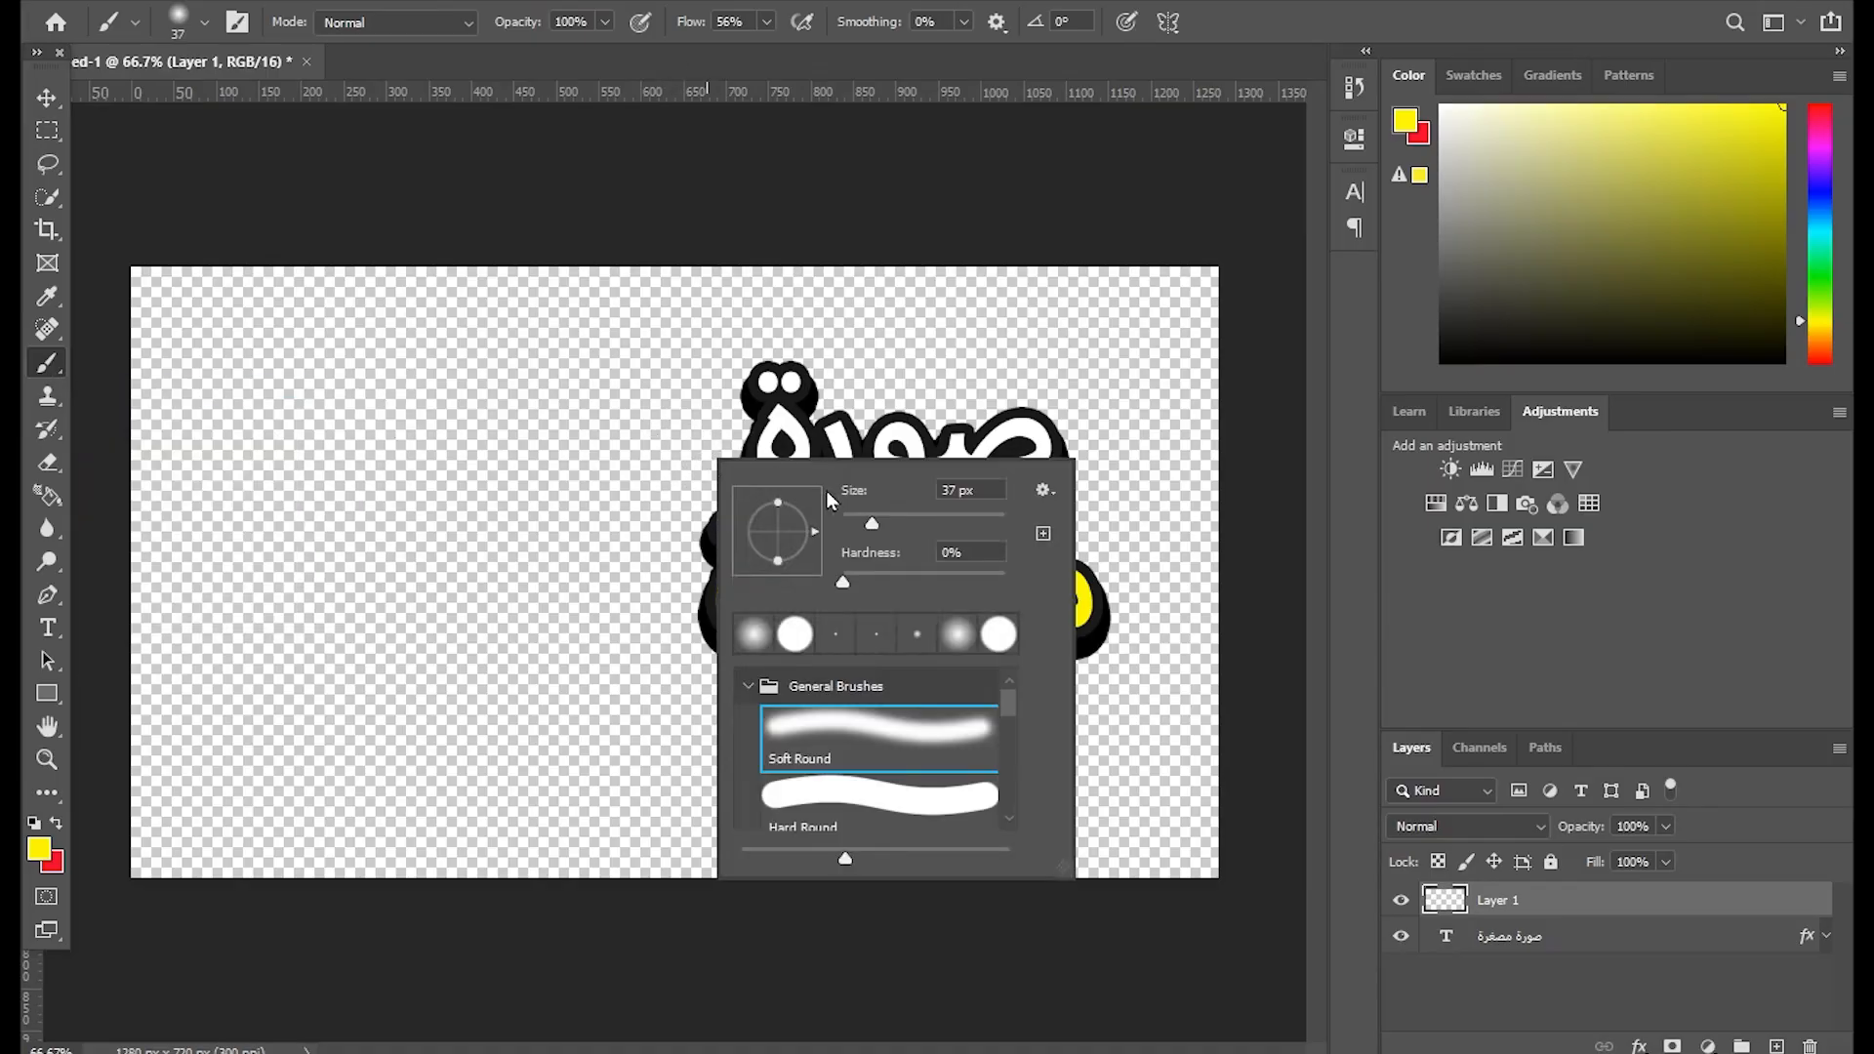
left_click(955, 490)
left_click_drag(872, 523, 838, 523)
key("Return")
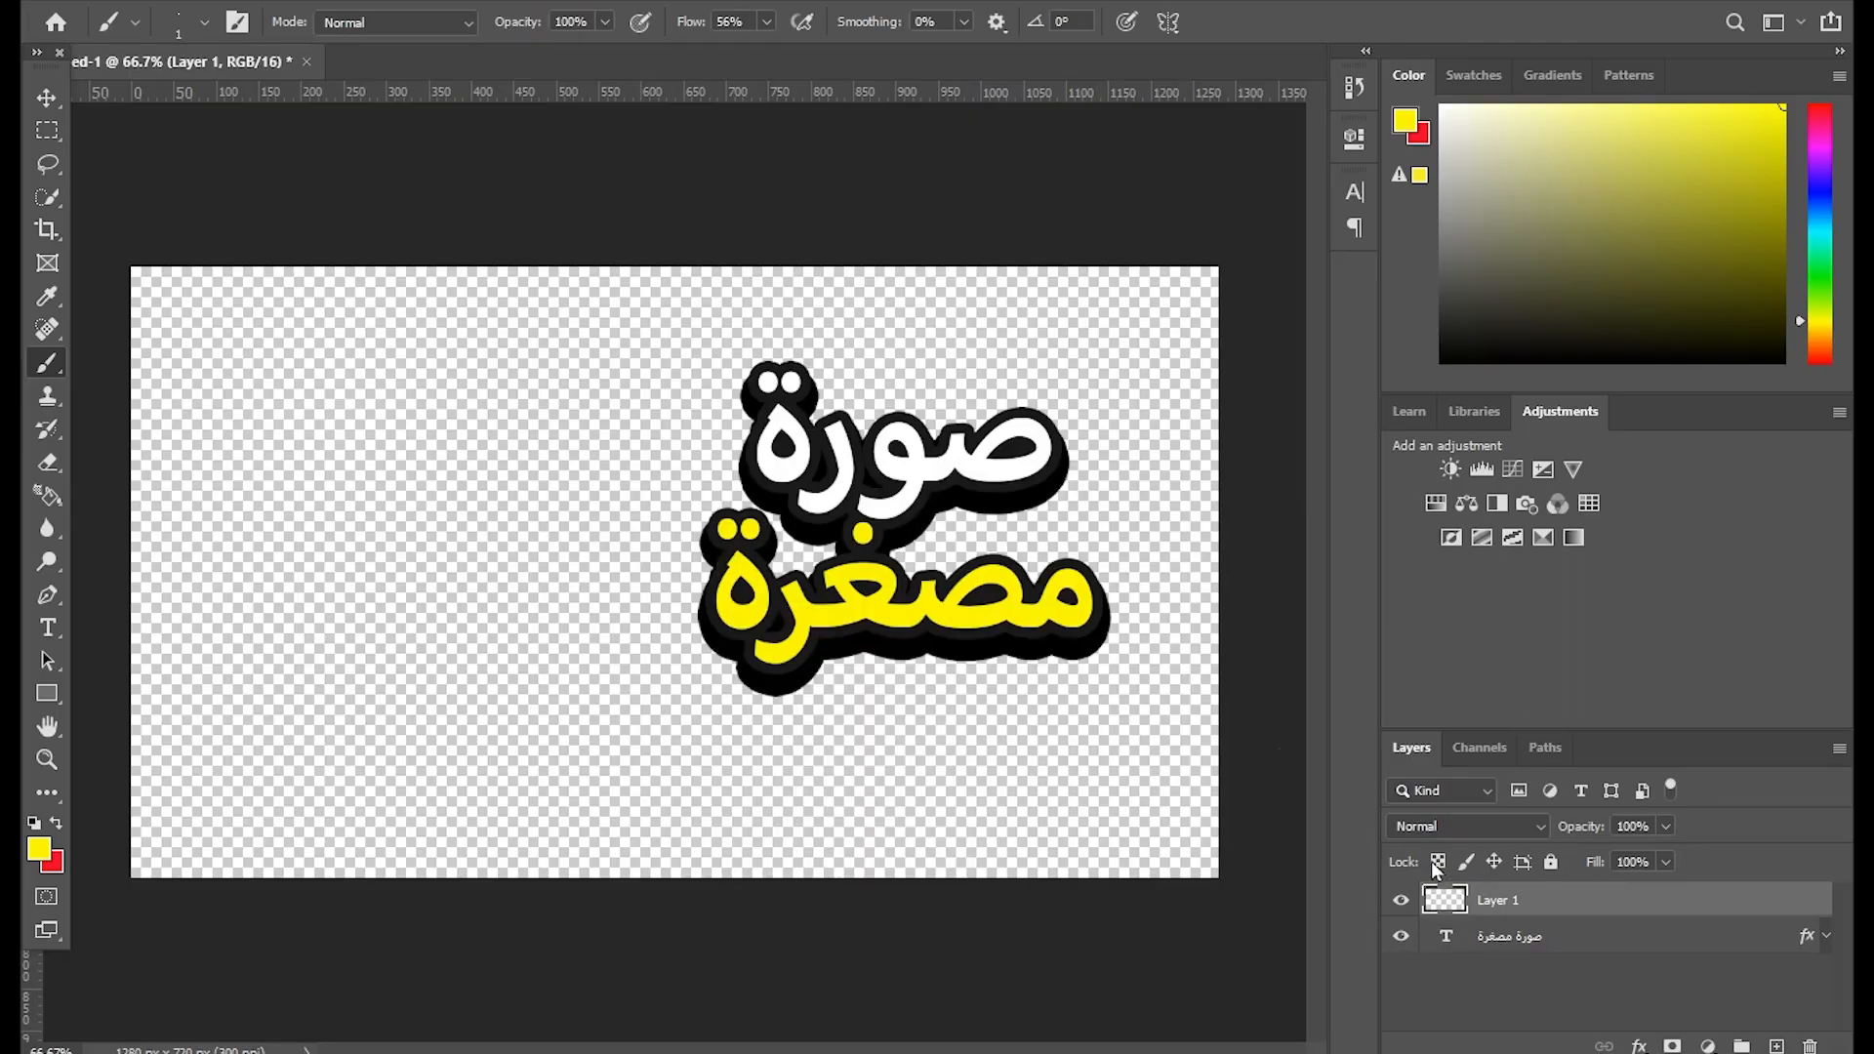
left_click(1442, 106)
Add an Outer Glow to Layer 1 with 57% opacity, 40% spread and a size of 144 px.
right_click(1481, 908)
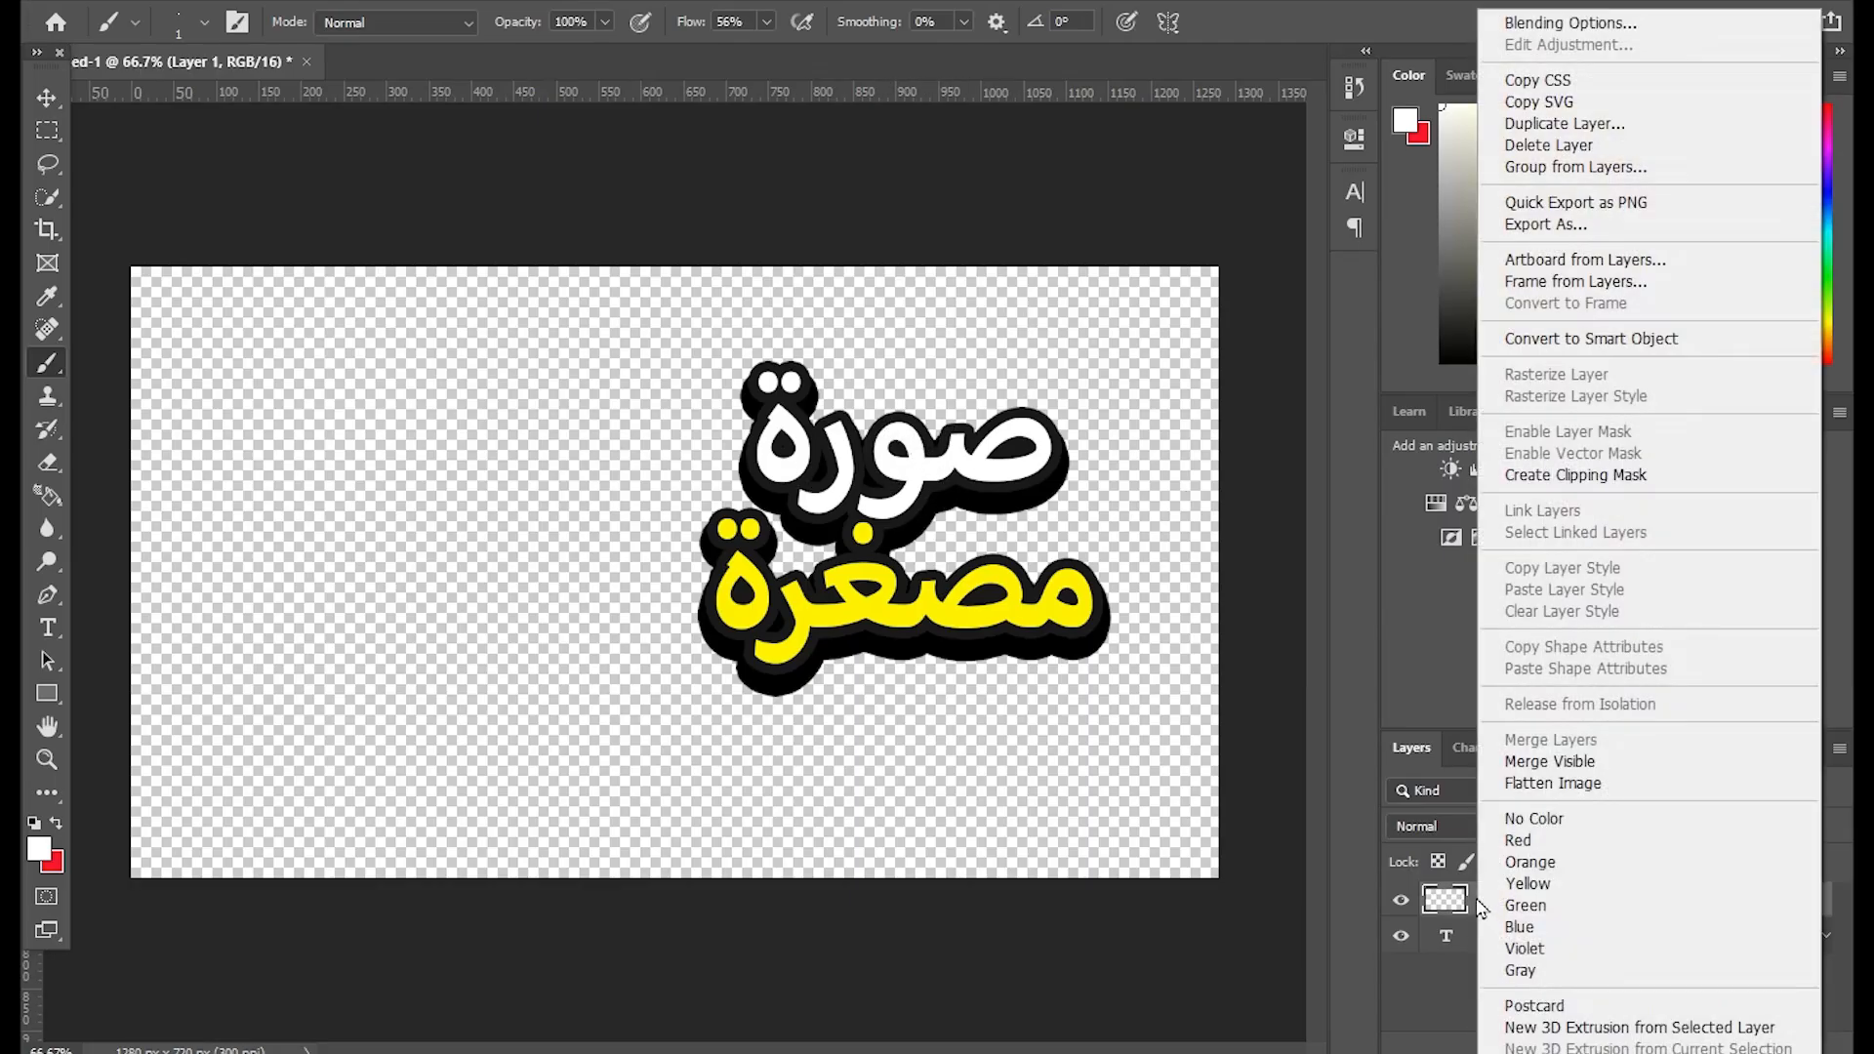
left_click(1516, 24)
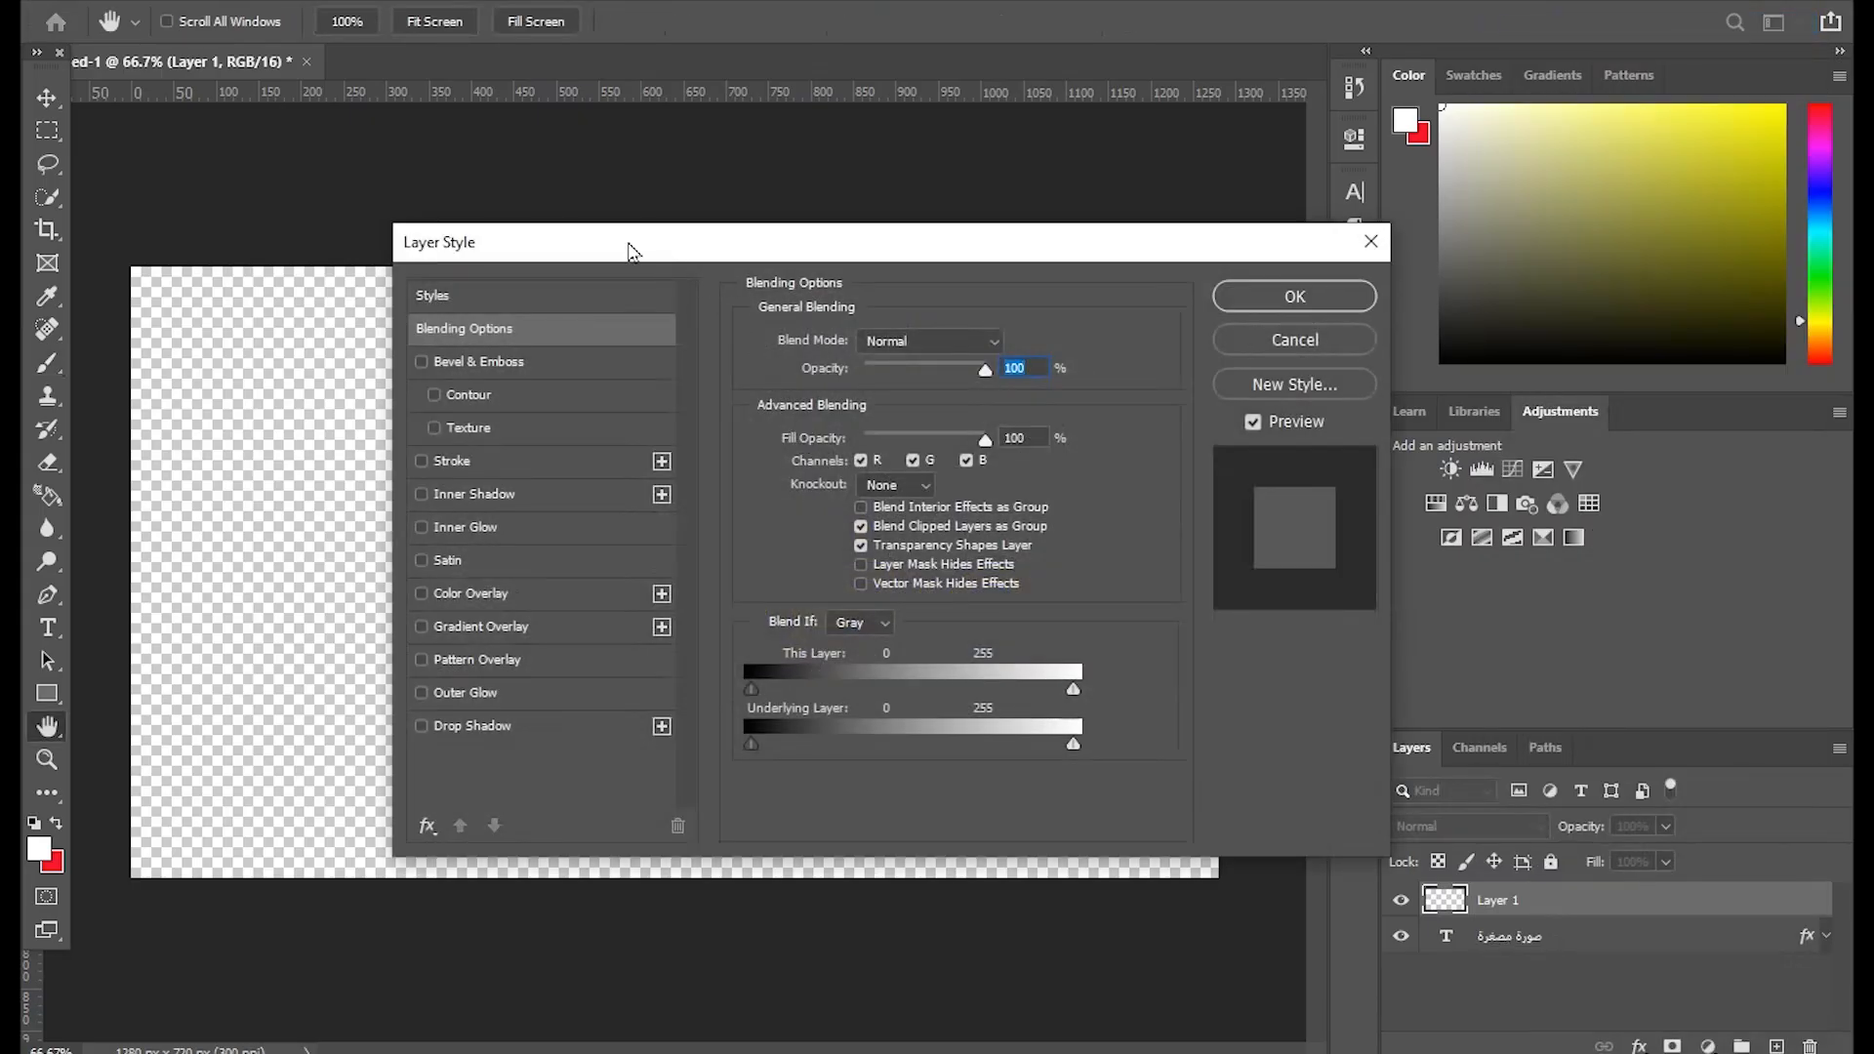
left_click_drag(637, 243, 1352, 237)
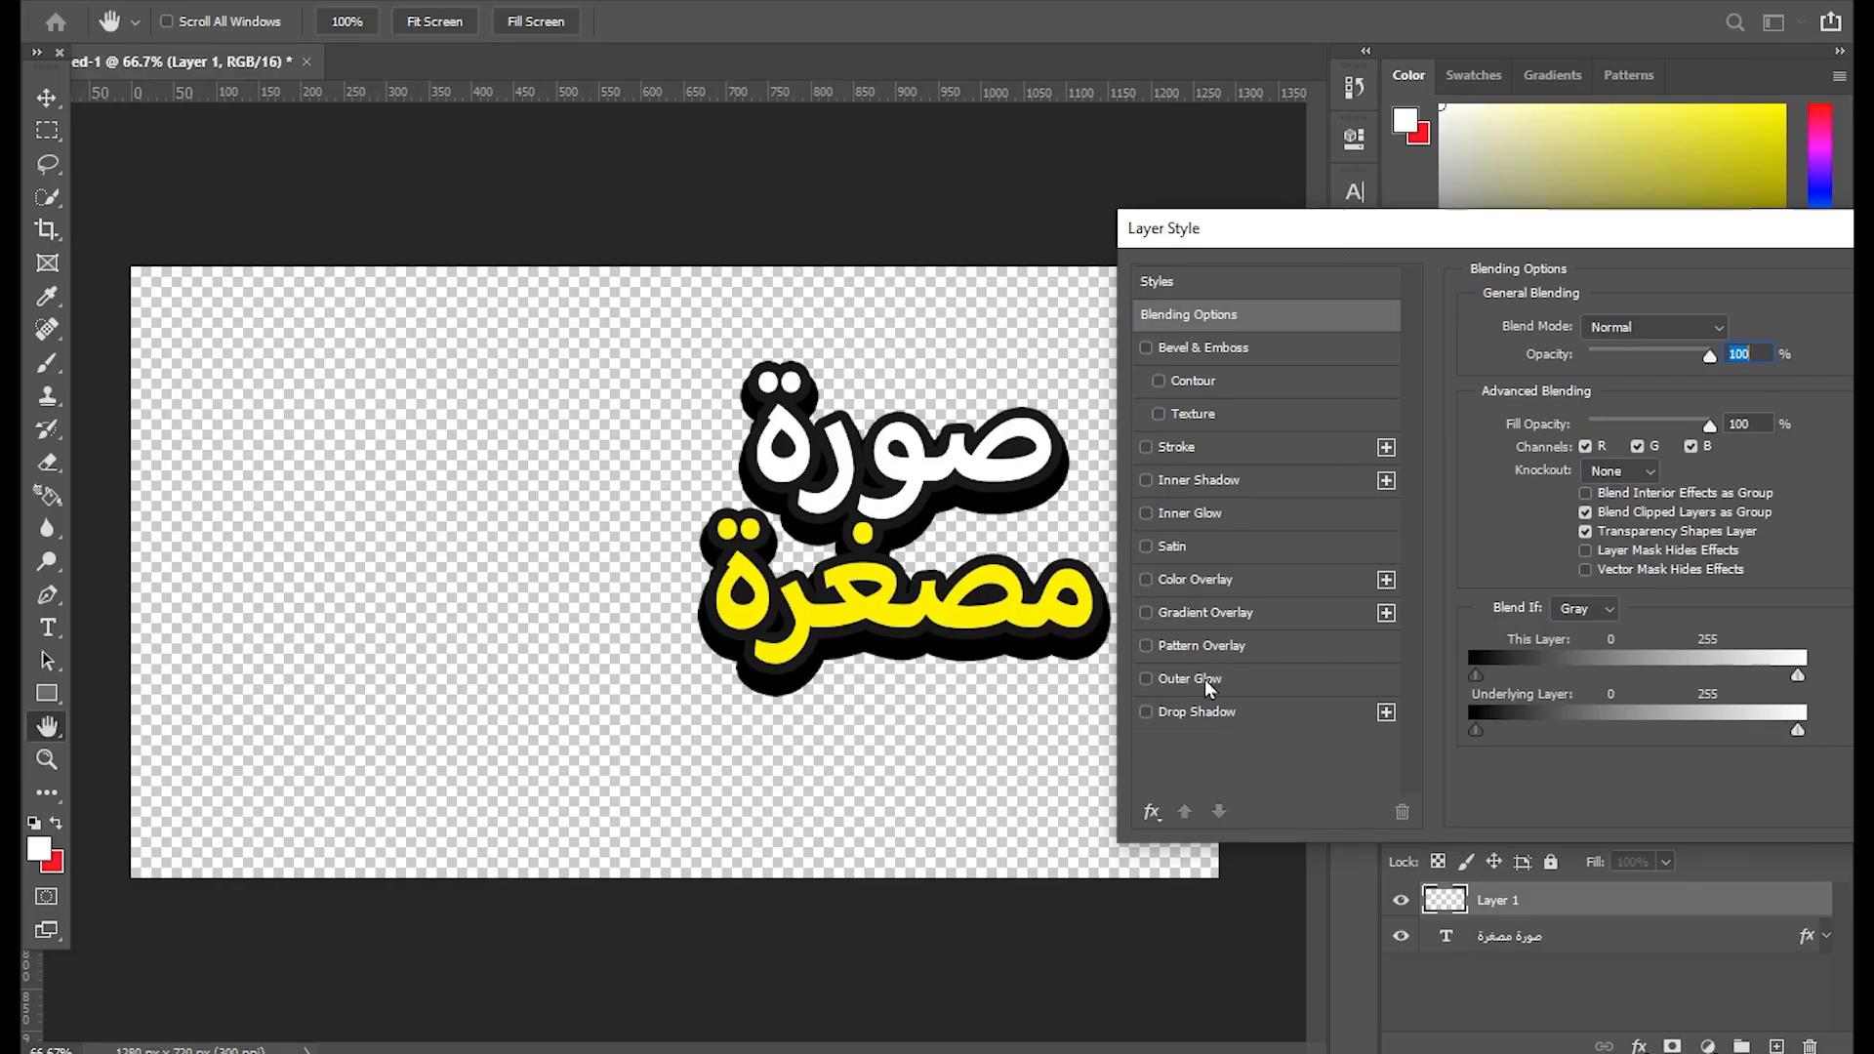
left_click(1179, 678)
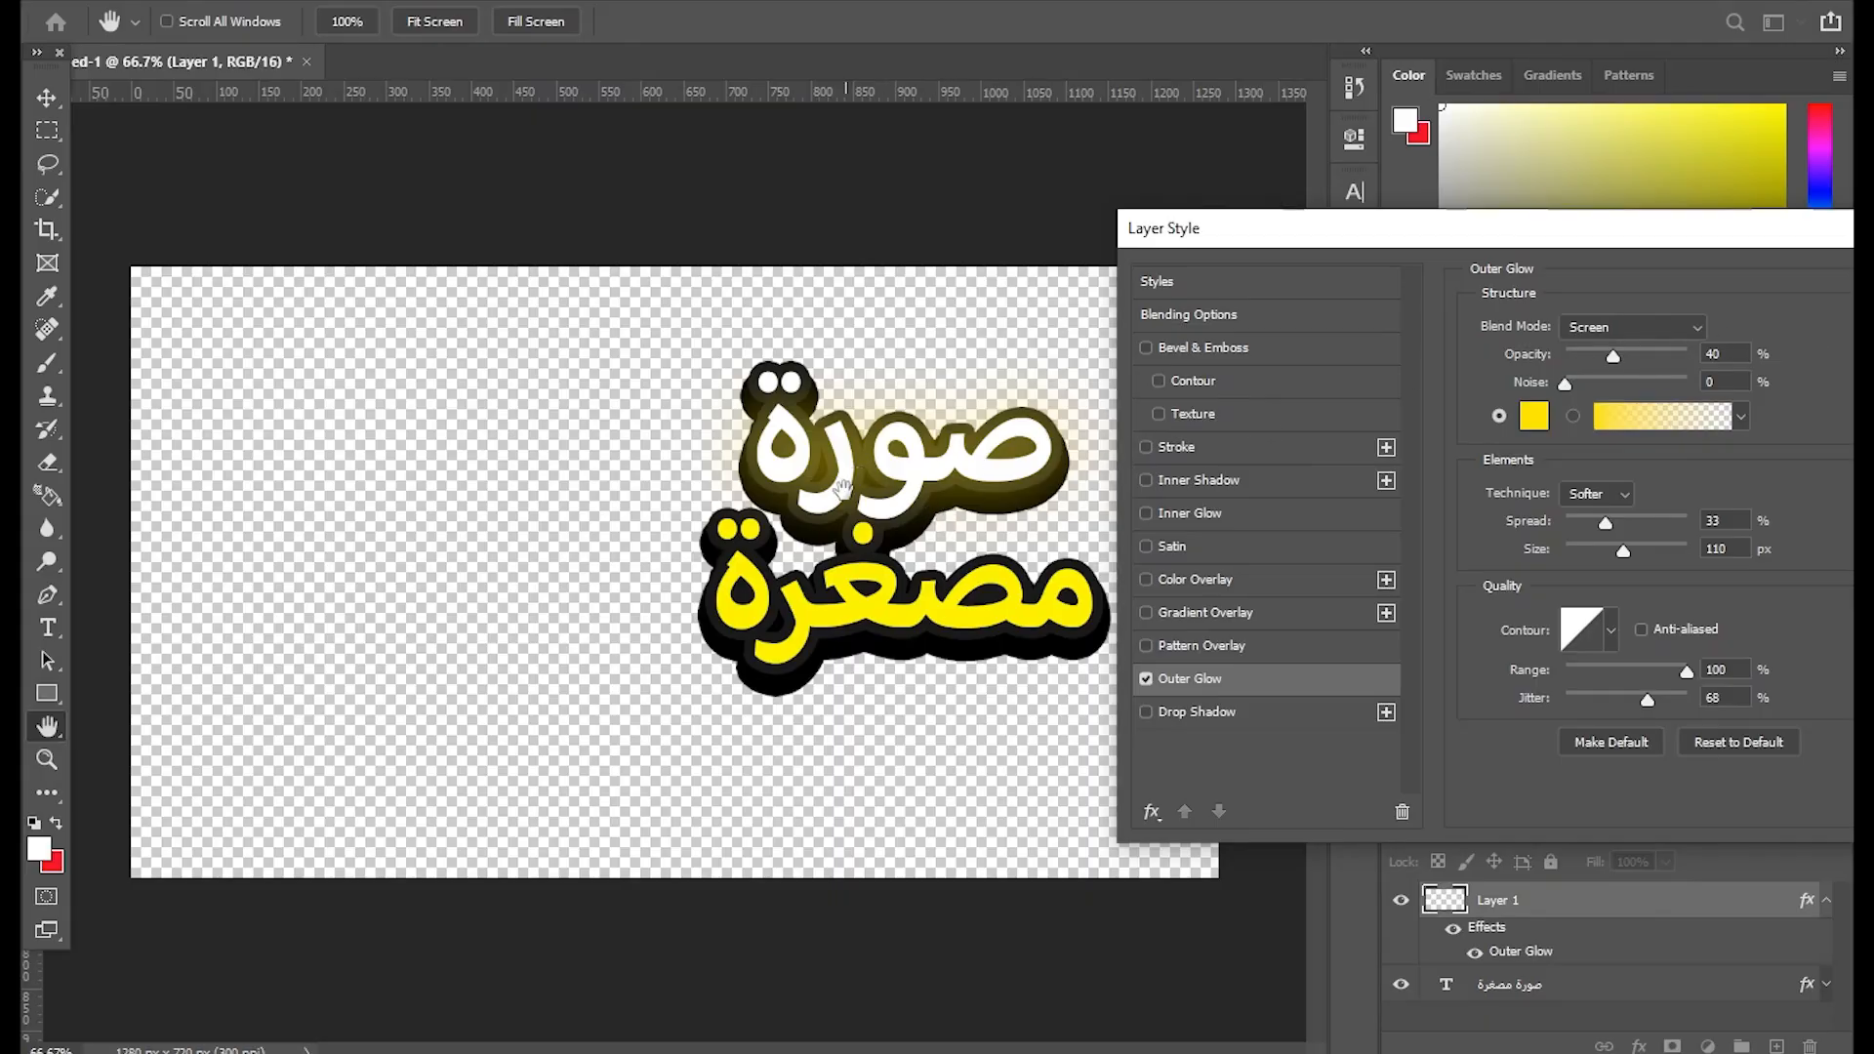
left_click_drag(1613, 353, 1531, 383)
left_click_drag(1606, 525, 1641, 551)
Change the Outer Glow colour to ffffff, set its opacity to 40% and apply the layer style.
left_click(1532, 416)
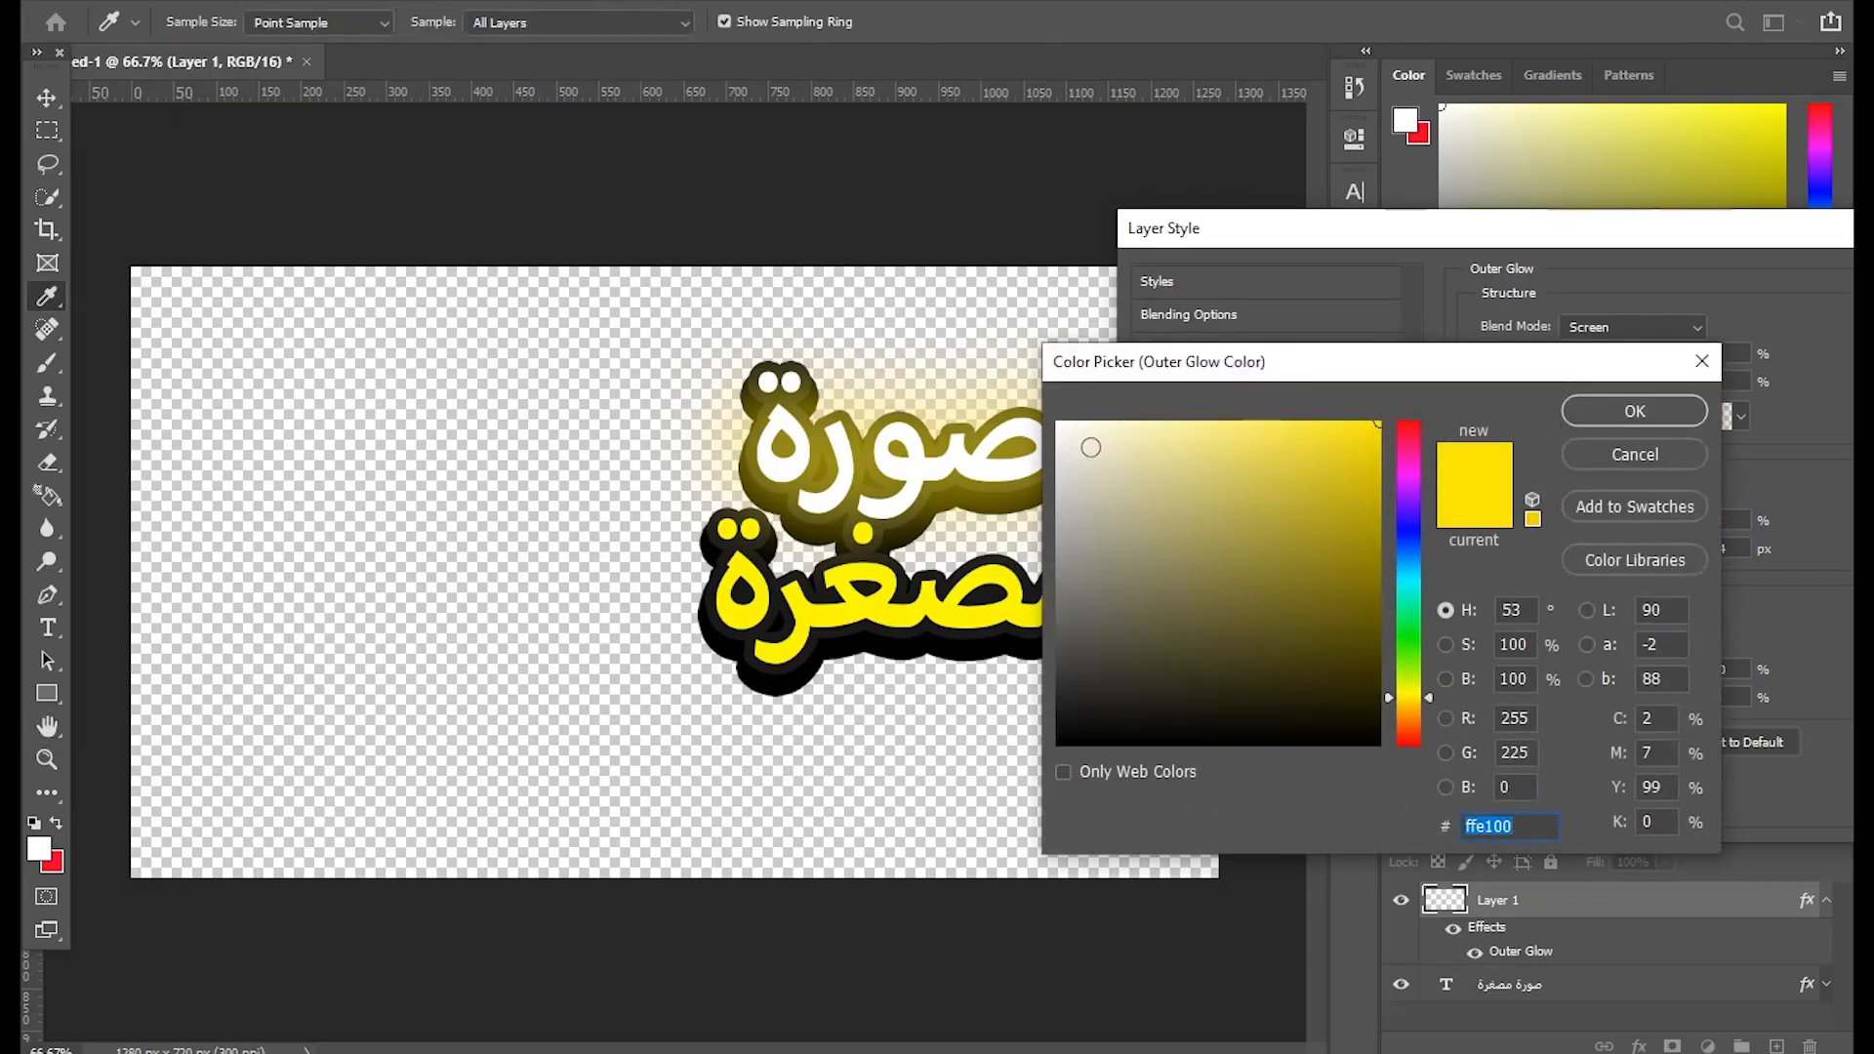
type("ffffff")
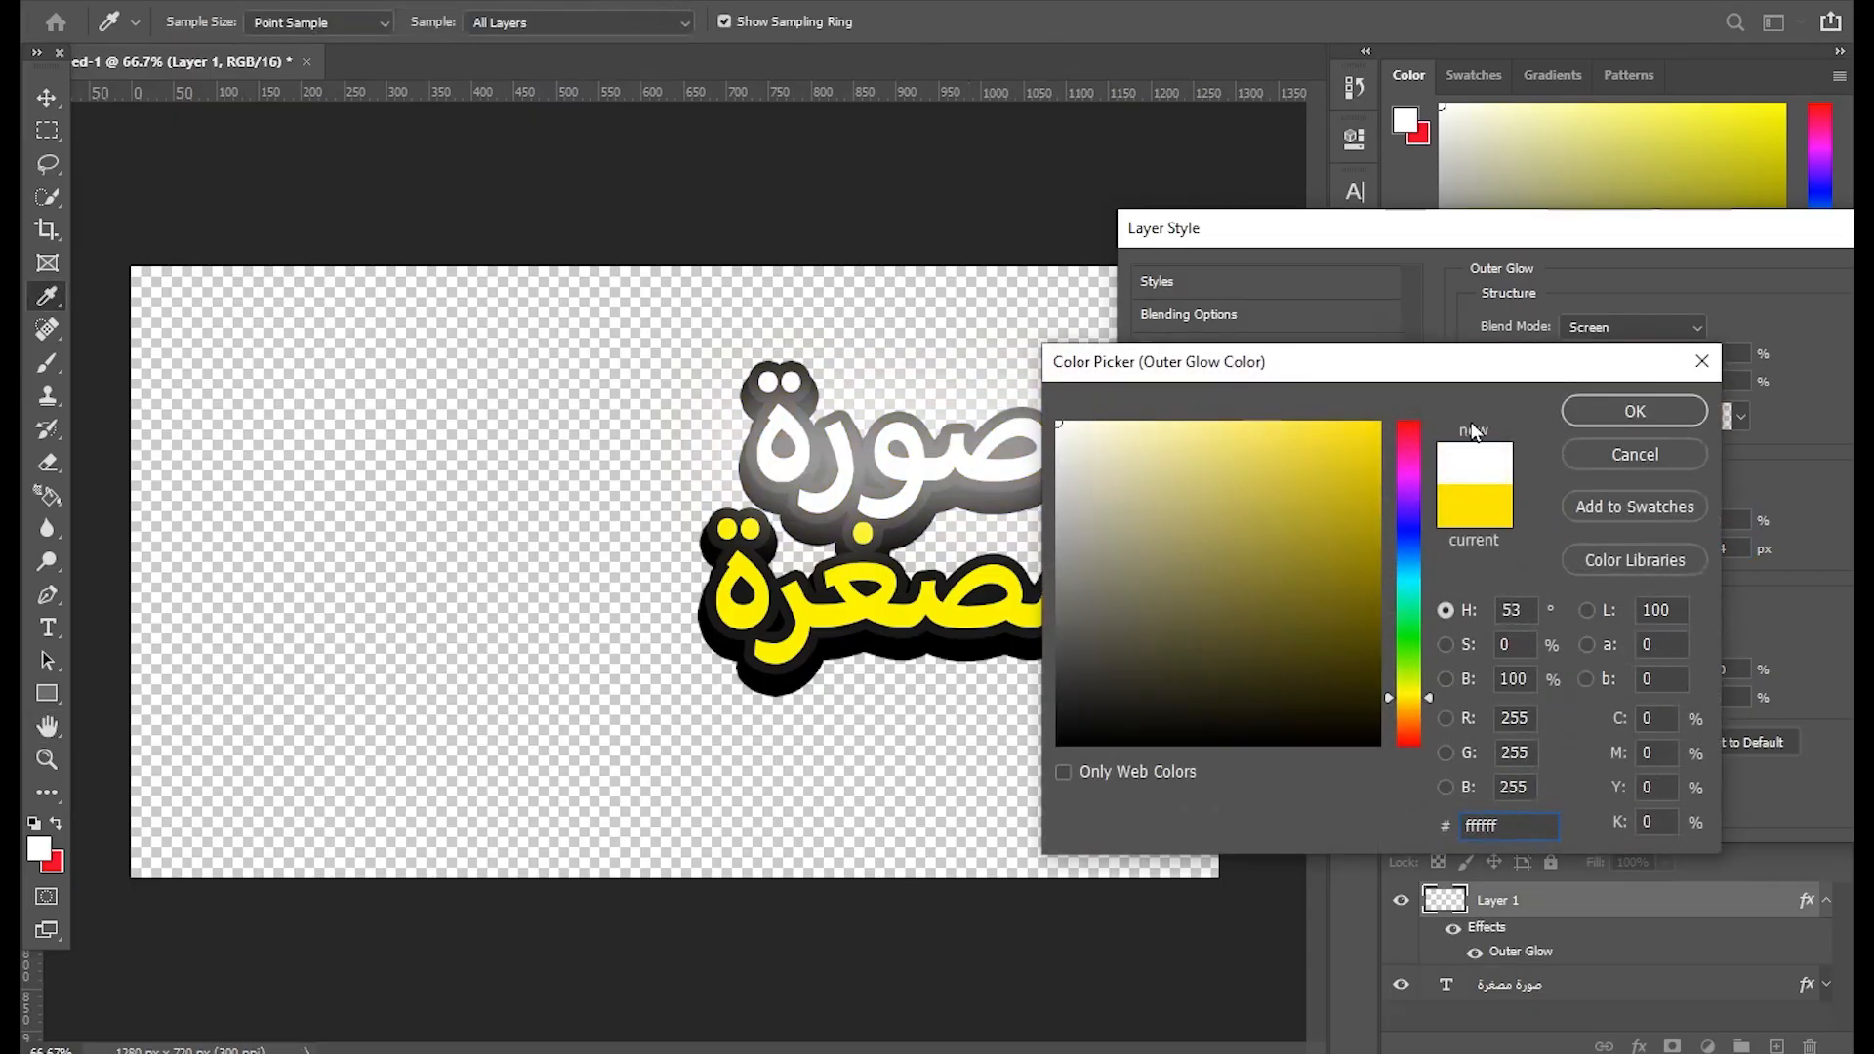
left_click(1622, 406)
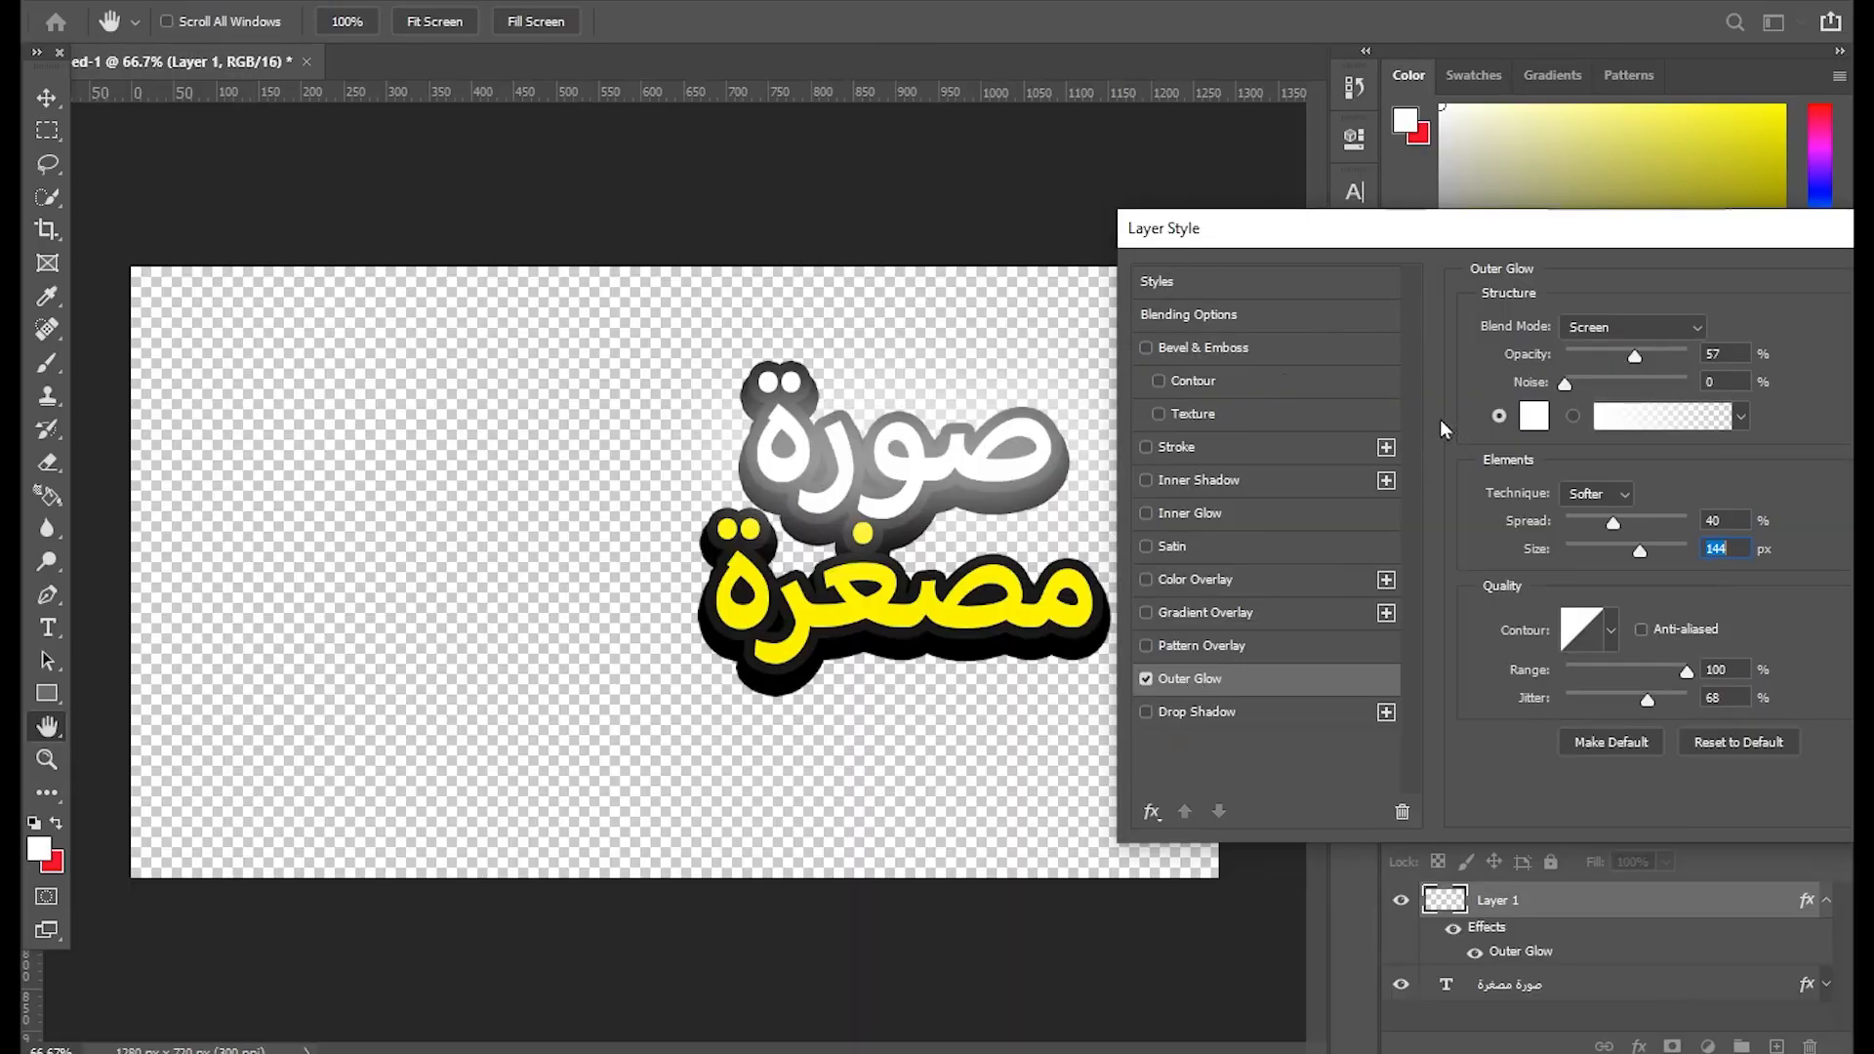
left_click_drag(1626, 358, 1614, 359)
left_click_drag(1523, 227, 1081, 213)
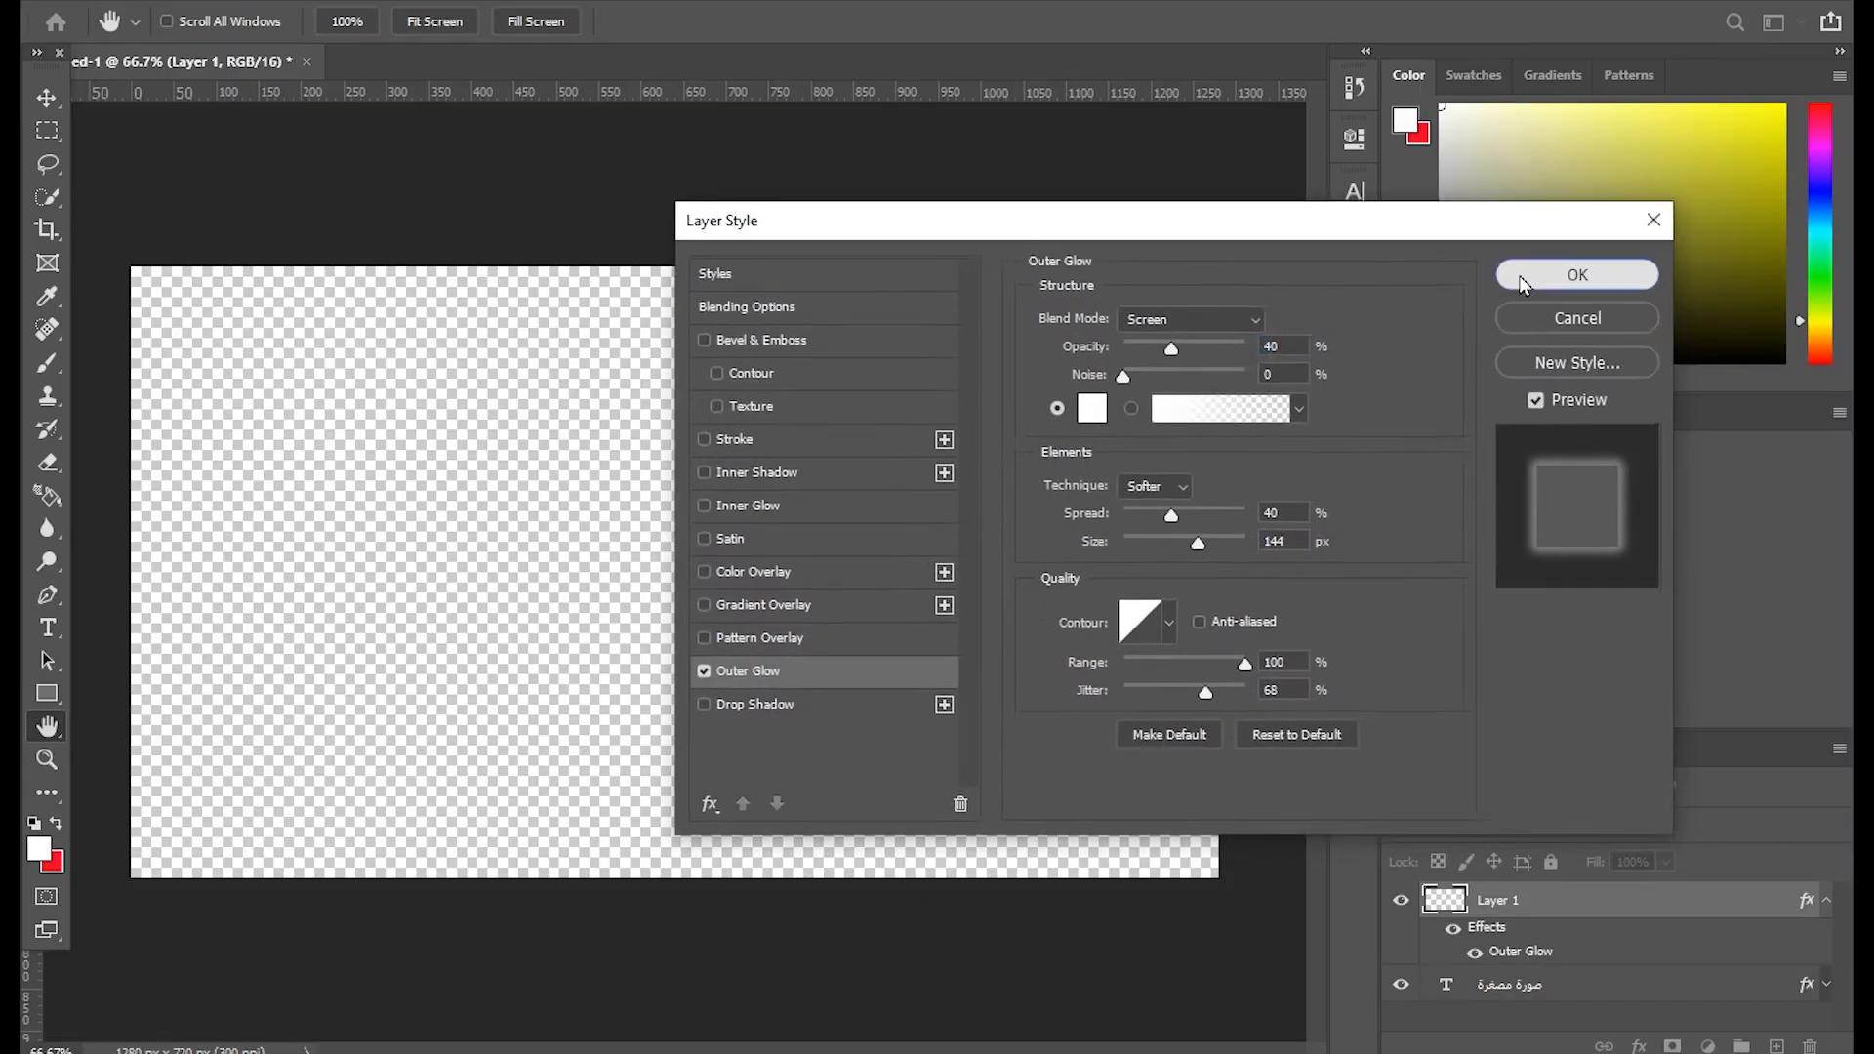
left_click(1575, 271)
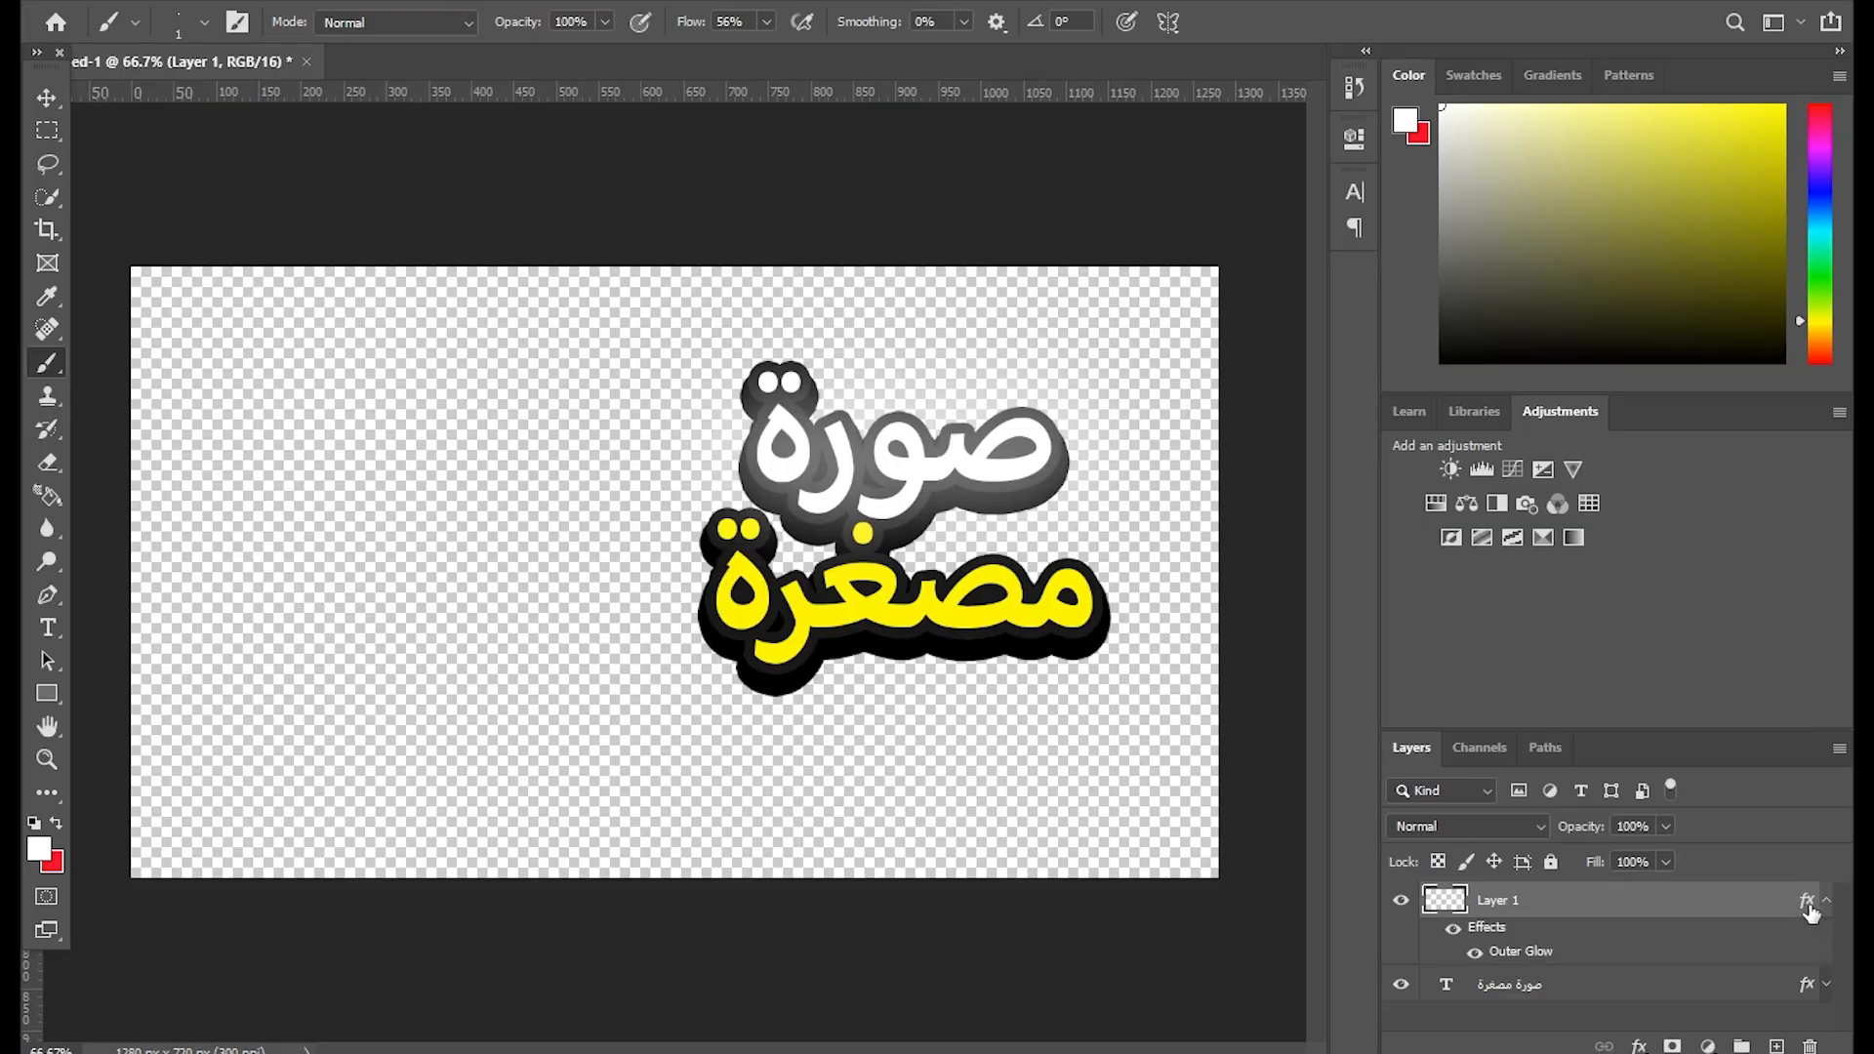
Collapse Layer 1's effects, add a new layer above it and choose bright yellow as the foreground colour.
left_click(1829, 899)
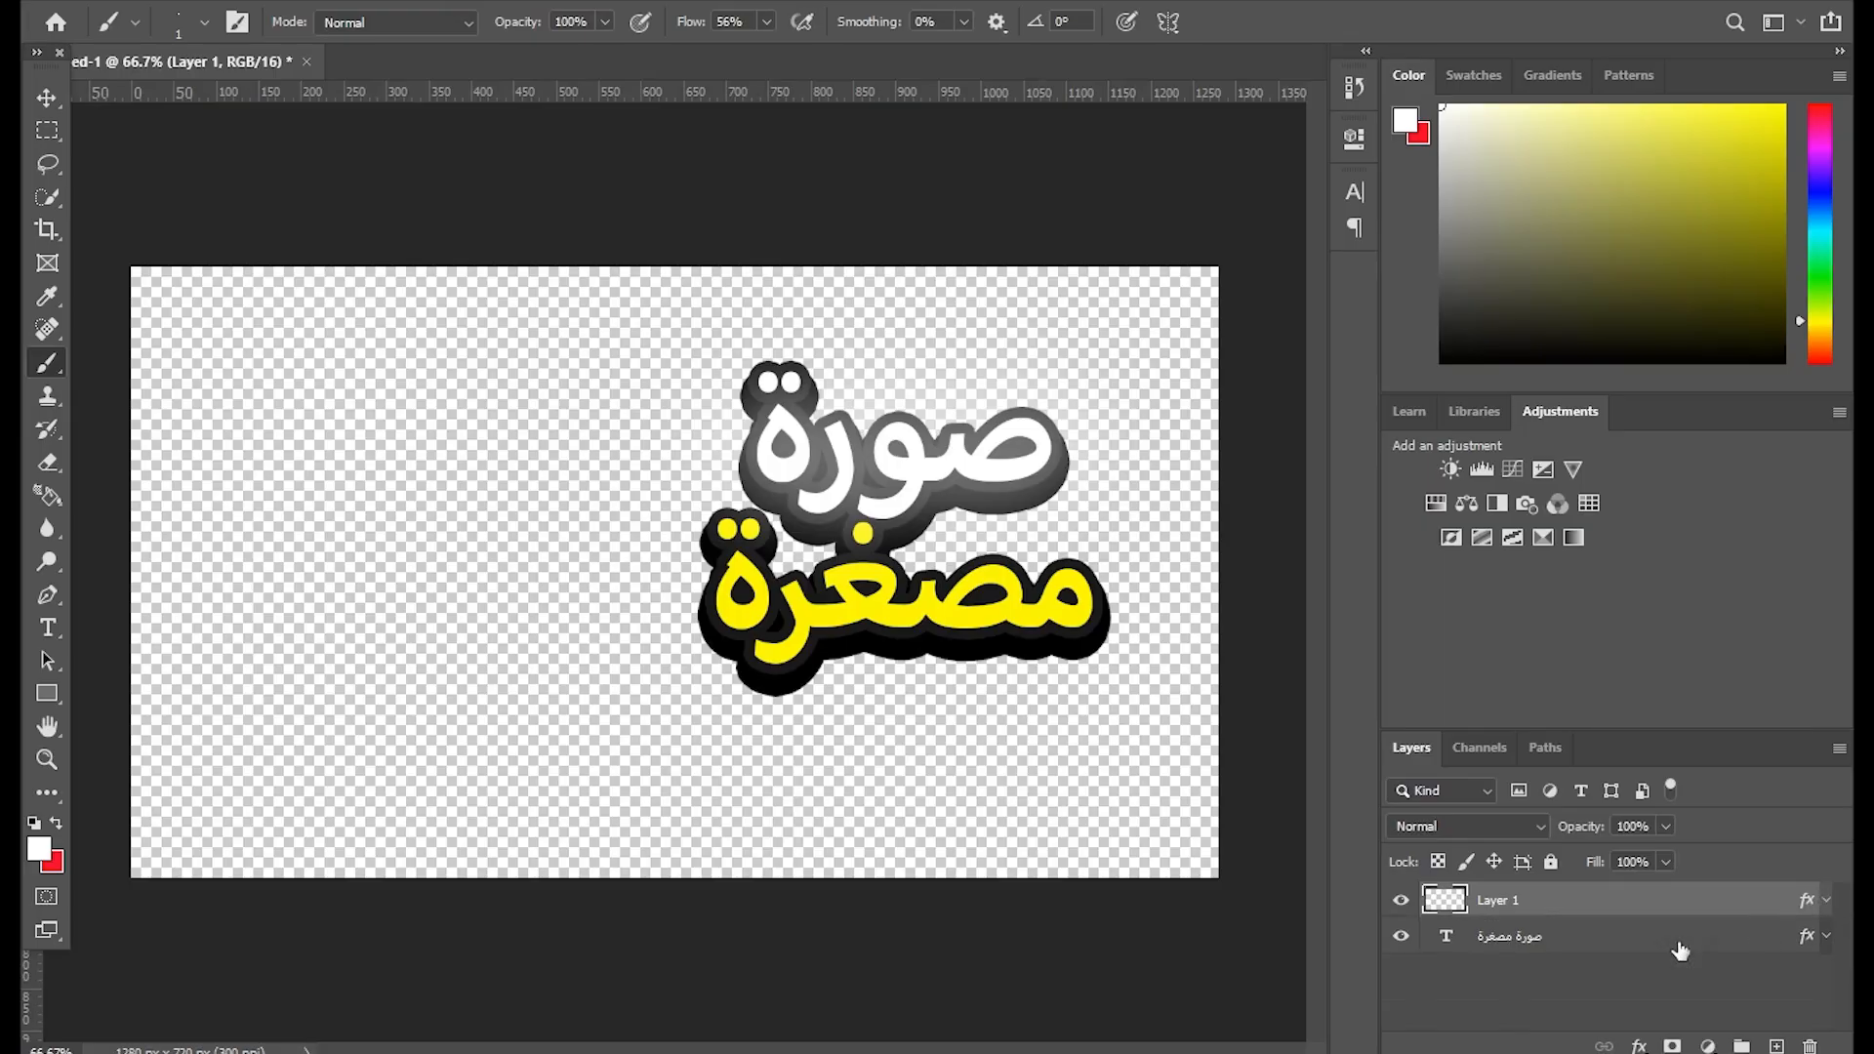
left_click(1776, 1046)
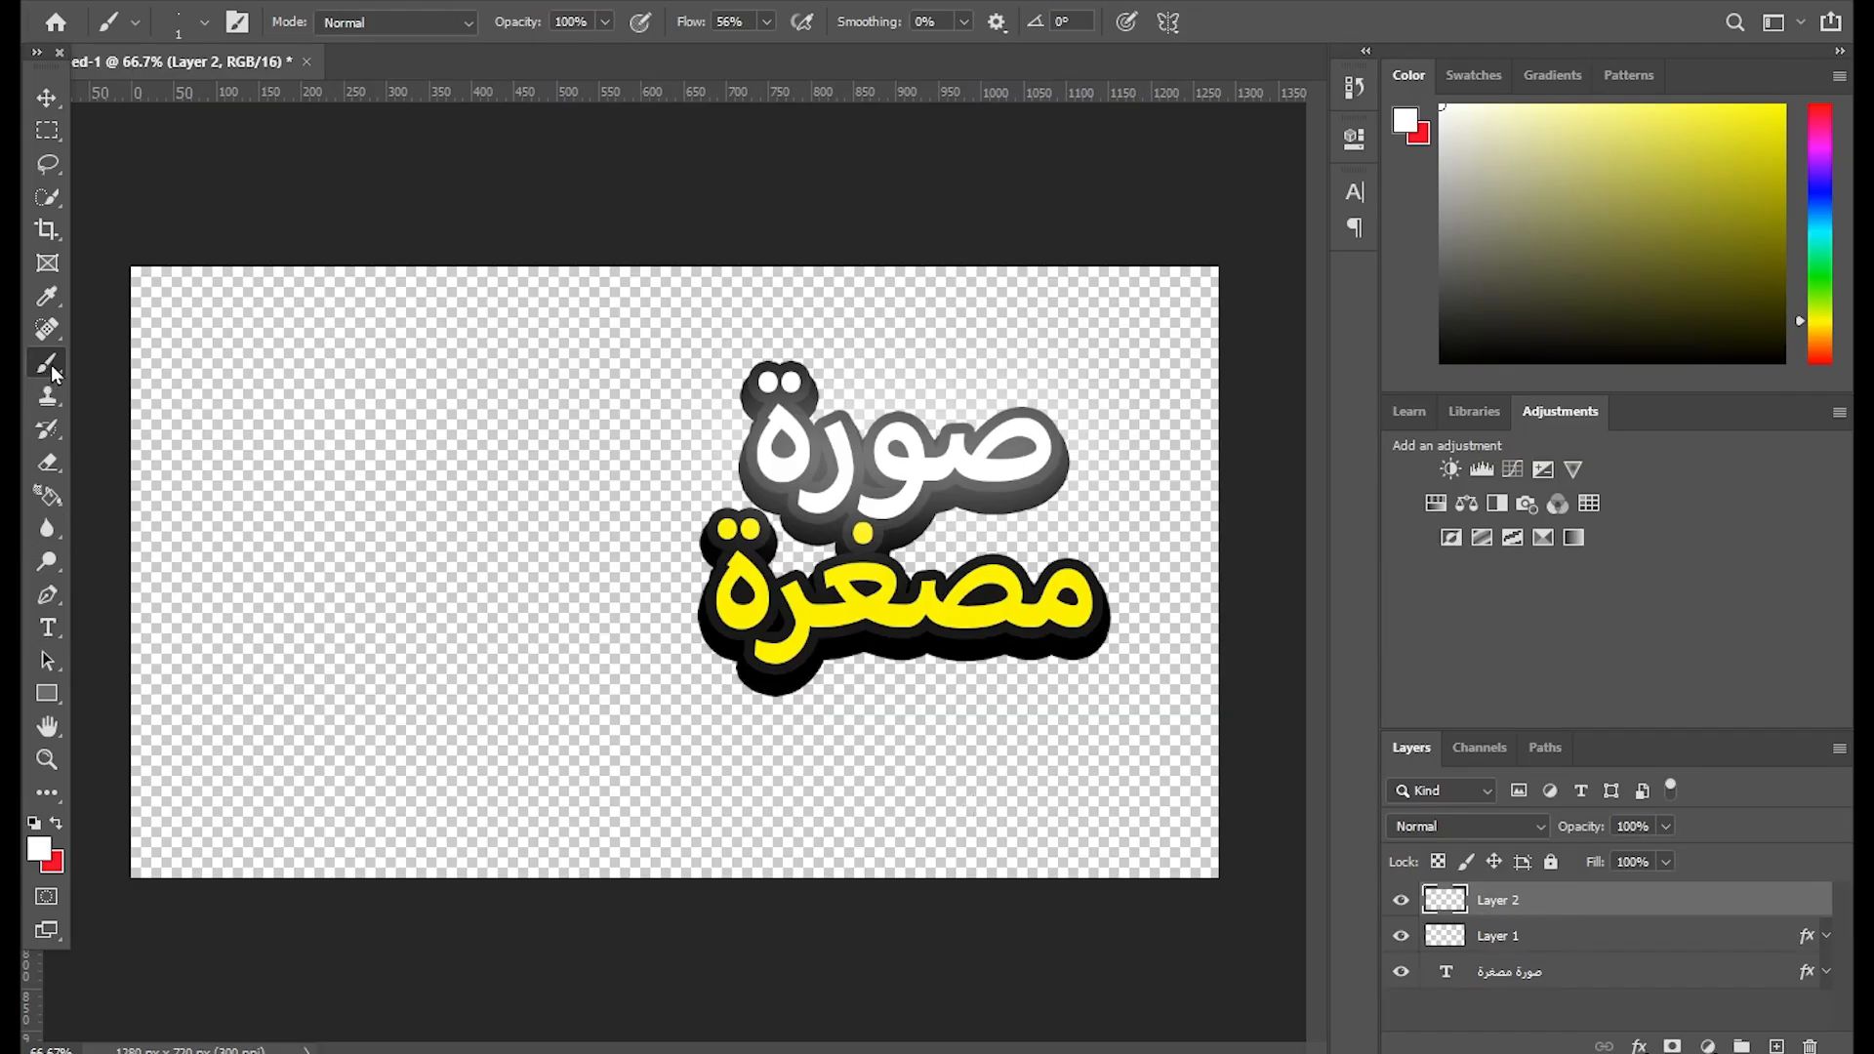
left_click_drag(1679, 131, 1848, 24)
Add an Outer Glow to Layer 2 in yellow fff700 and apply the layer style.
right_click(1493, 900)
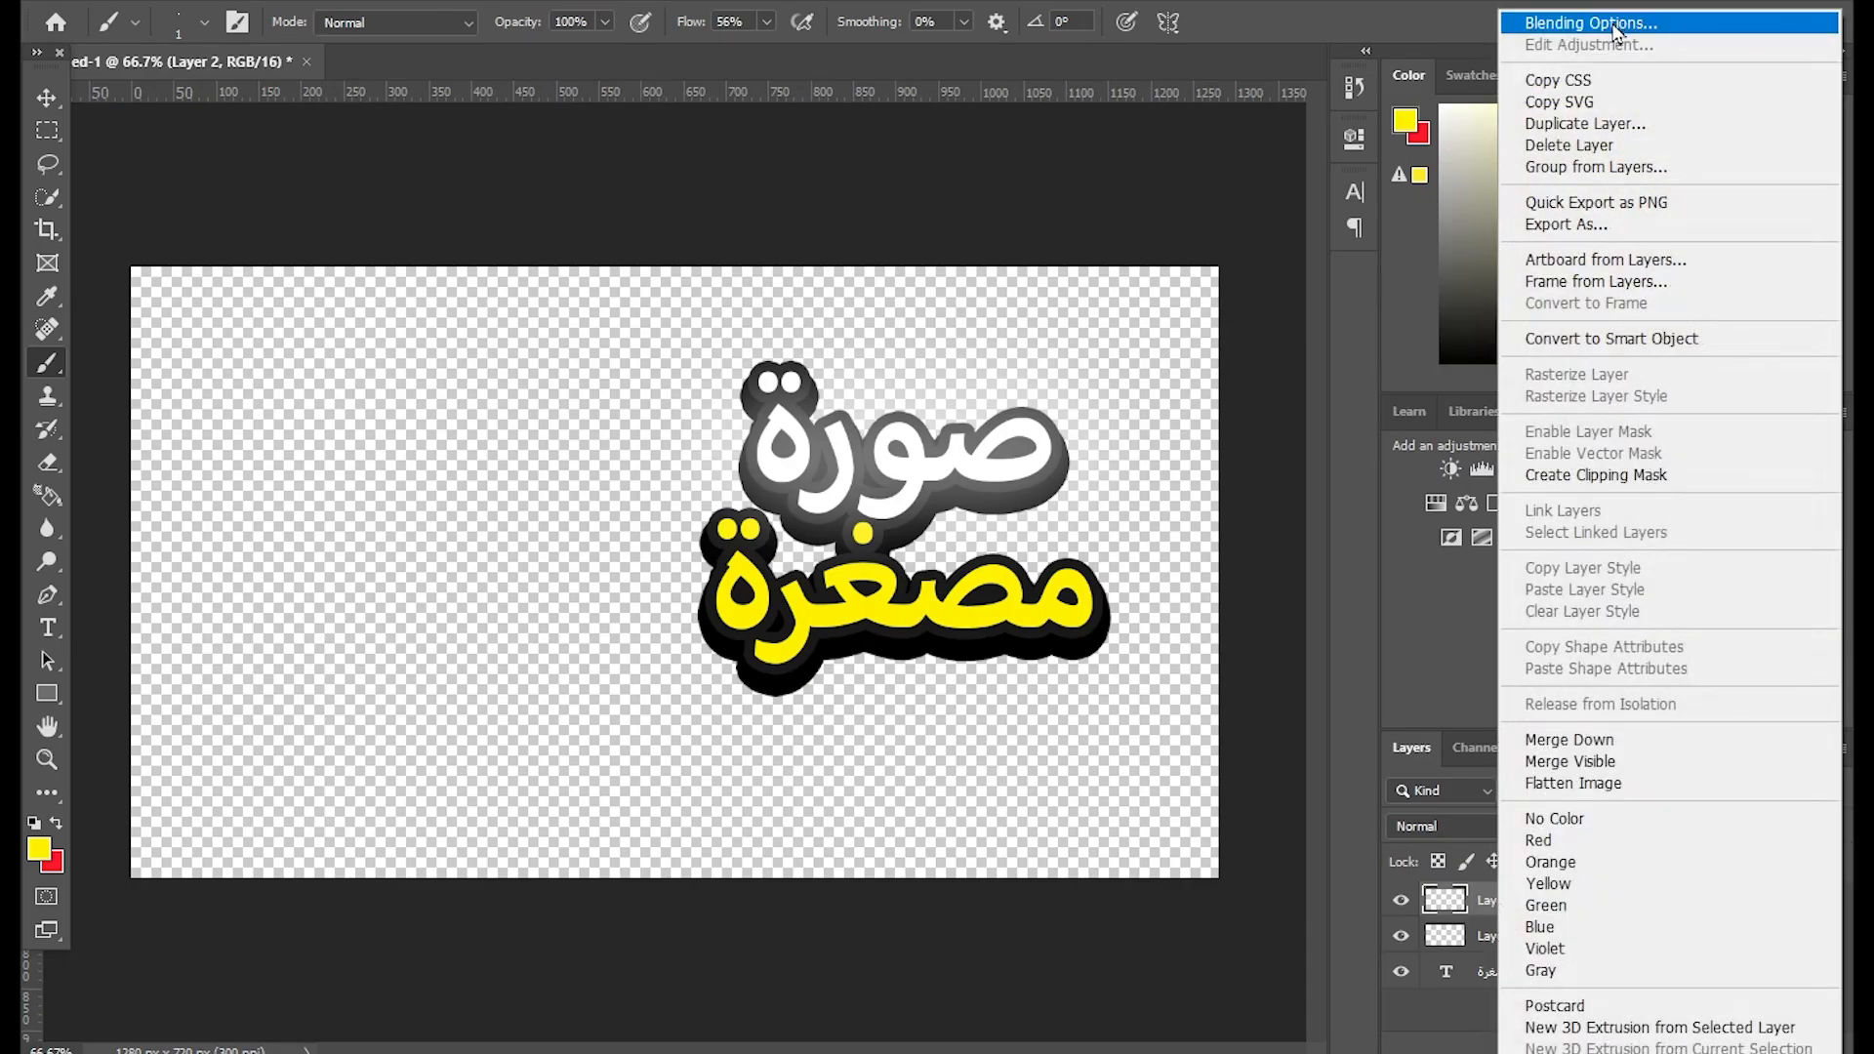
left_click(1610, 26)
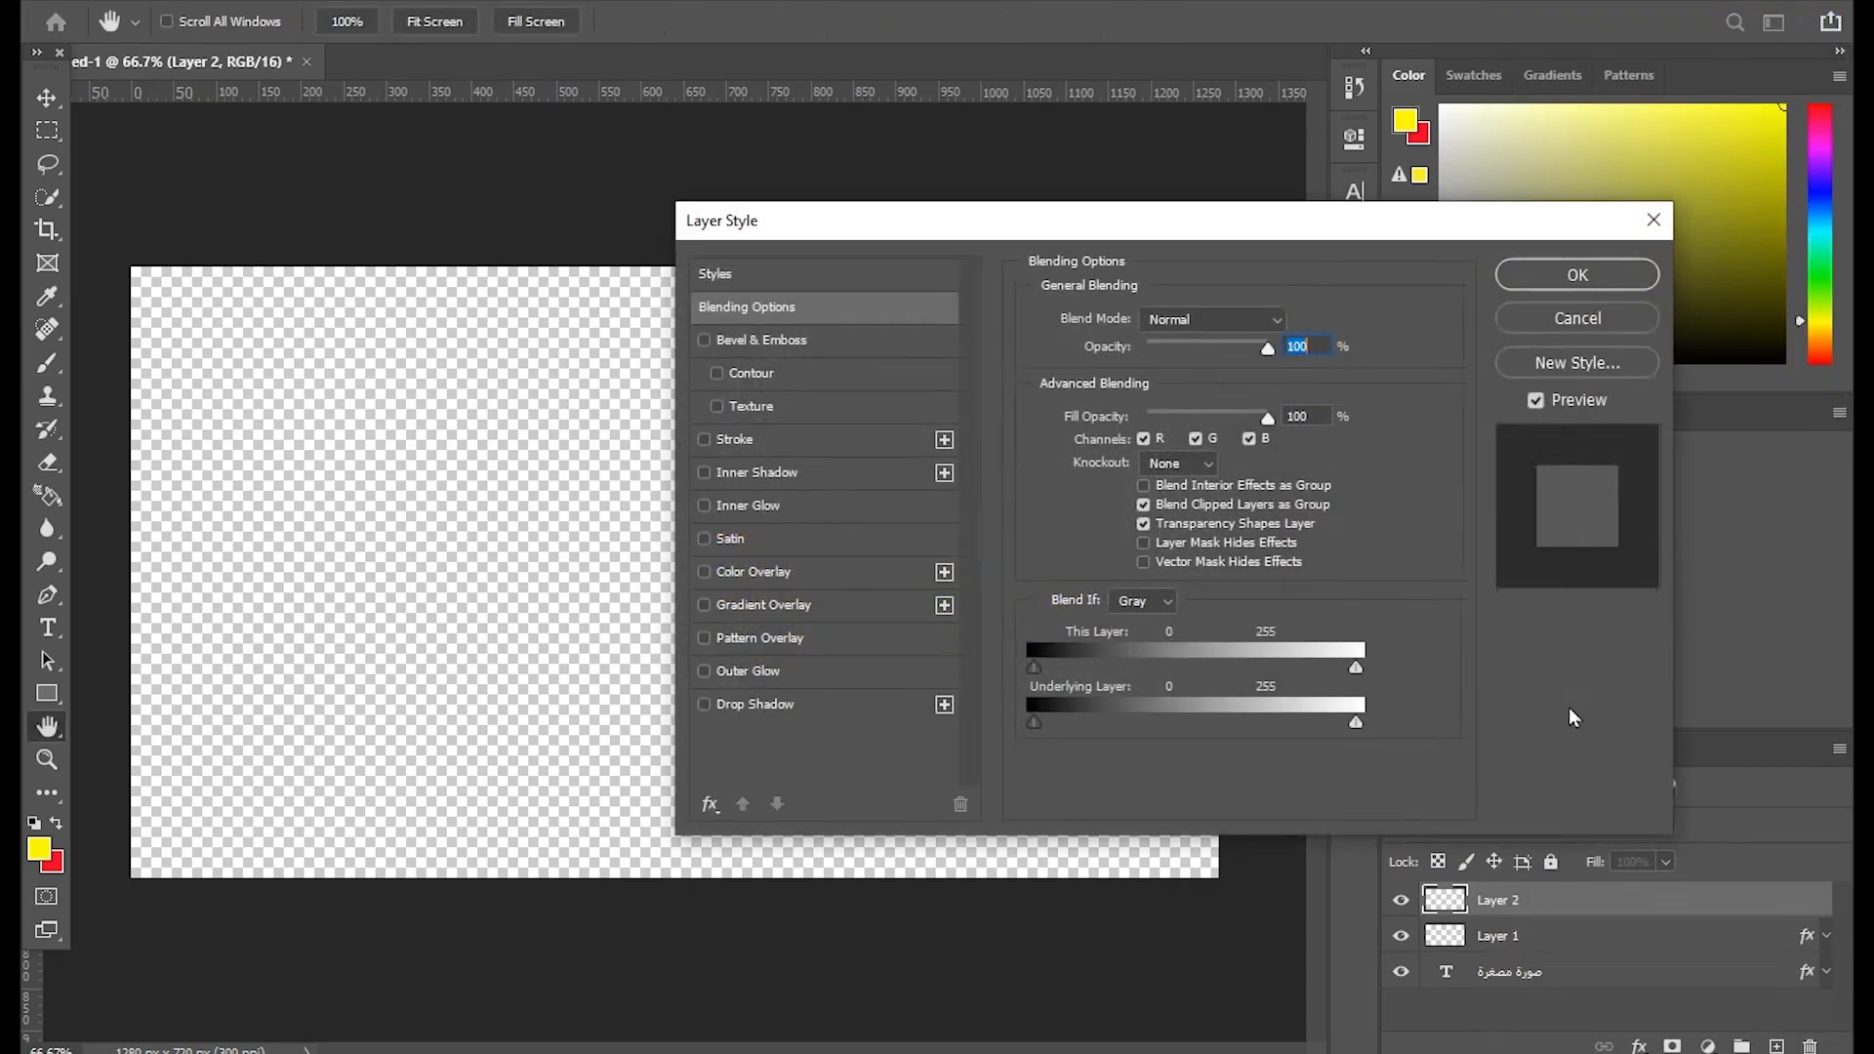
left_click_drag(848, 221, 1400, 224)
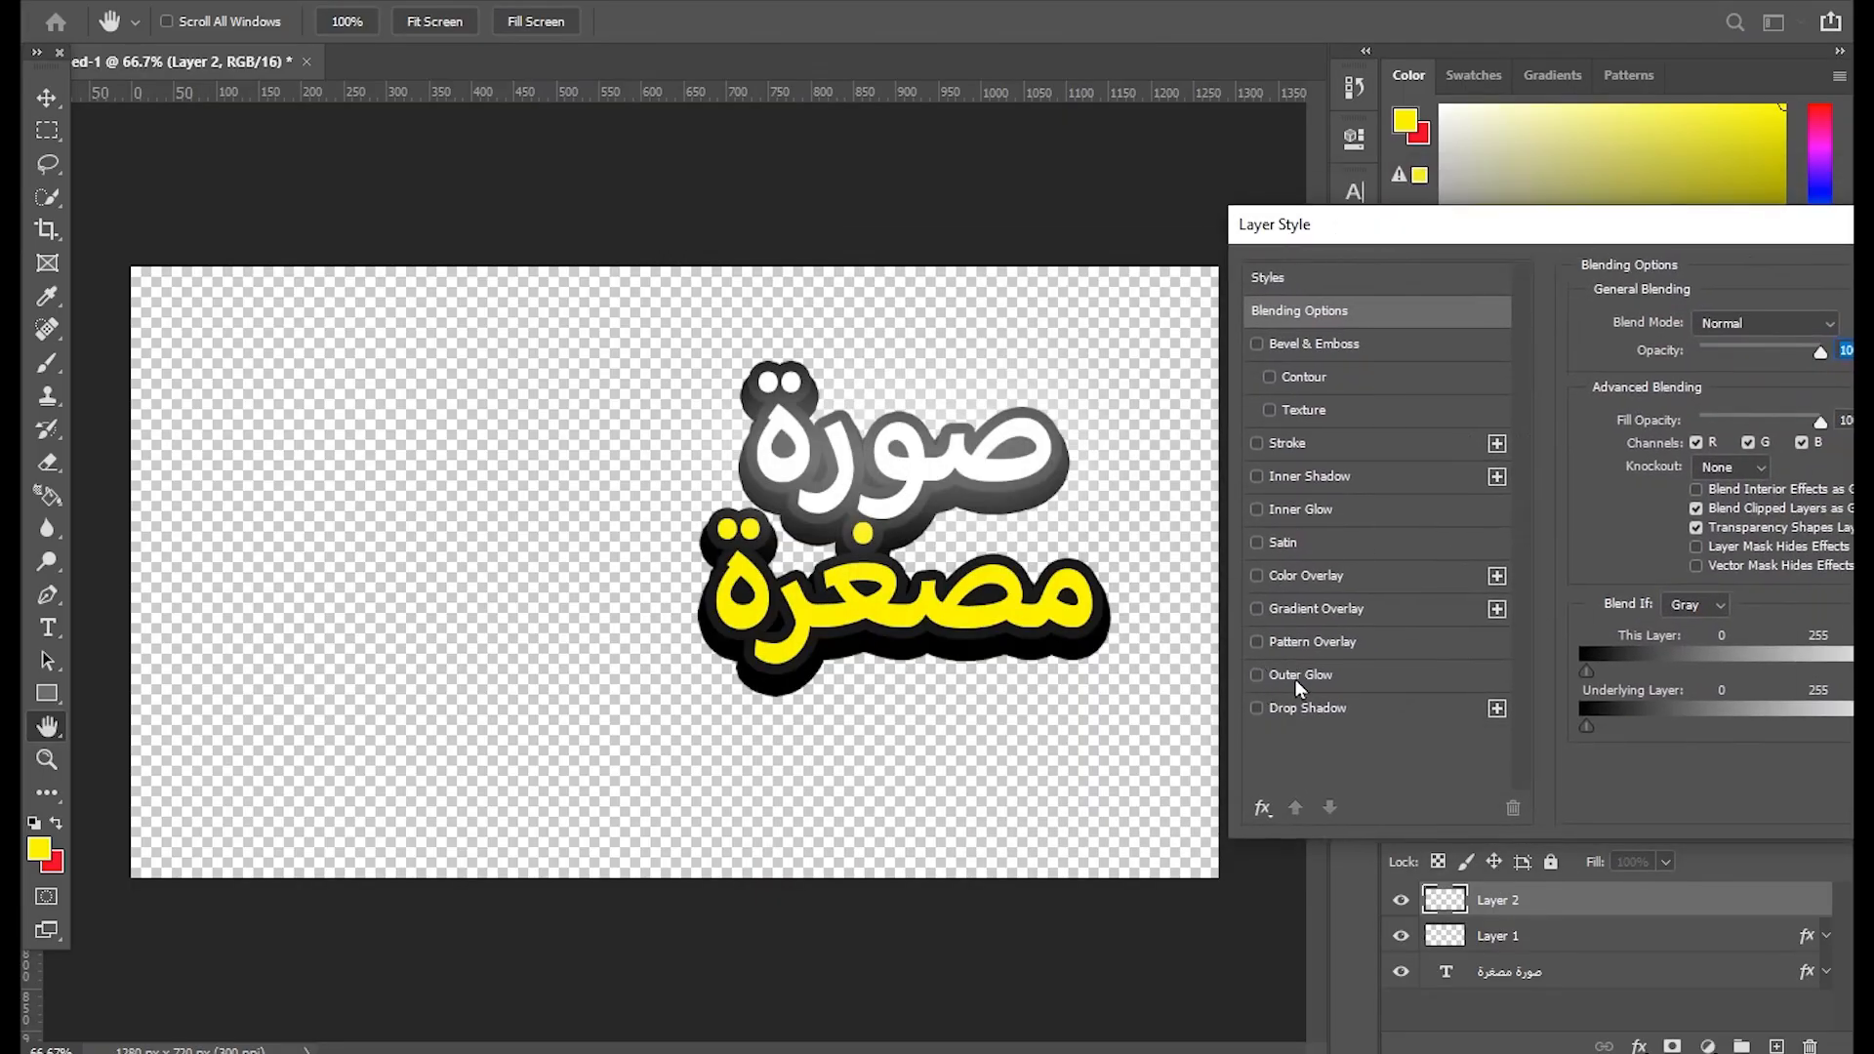
left_click(1296, 676)
left_click(1645, 415)
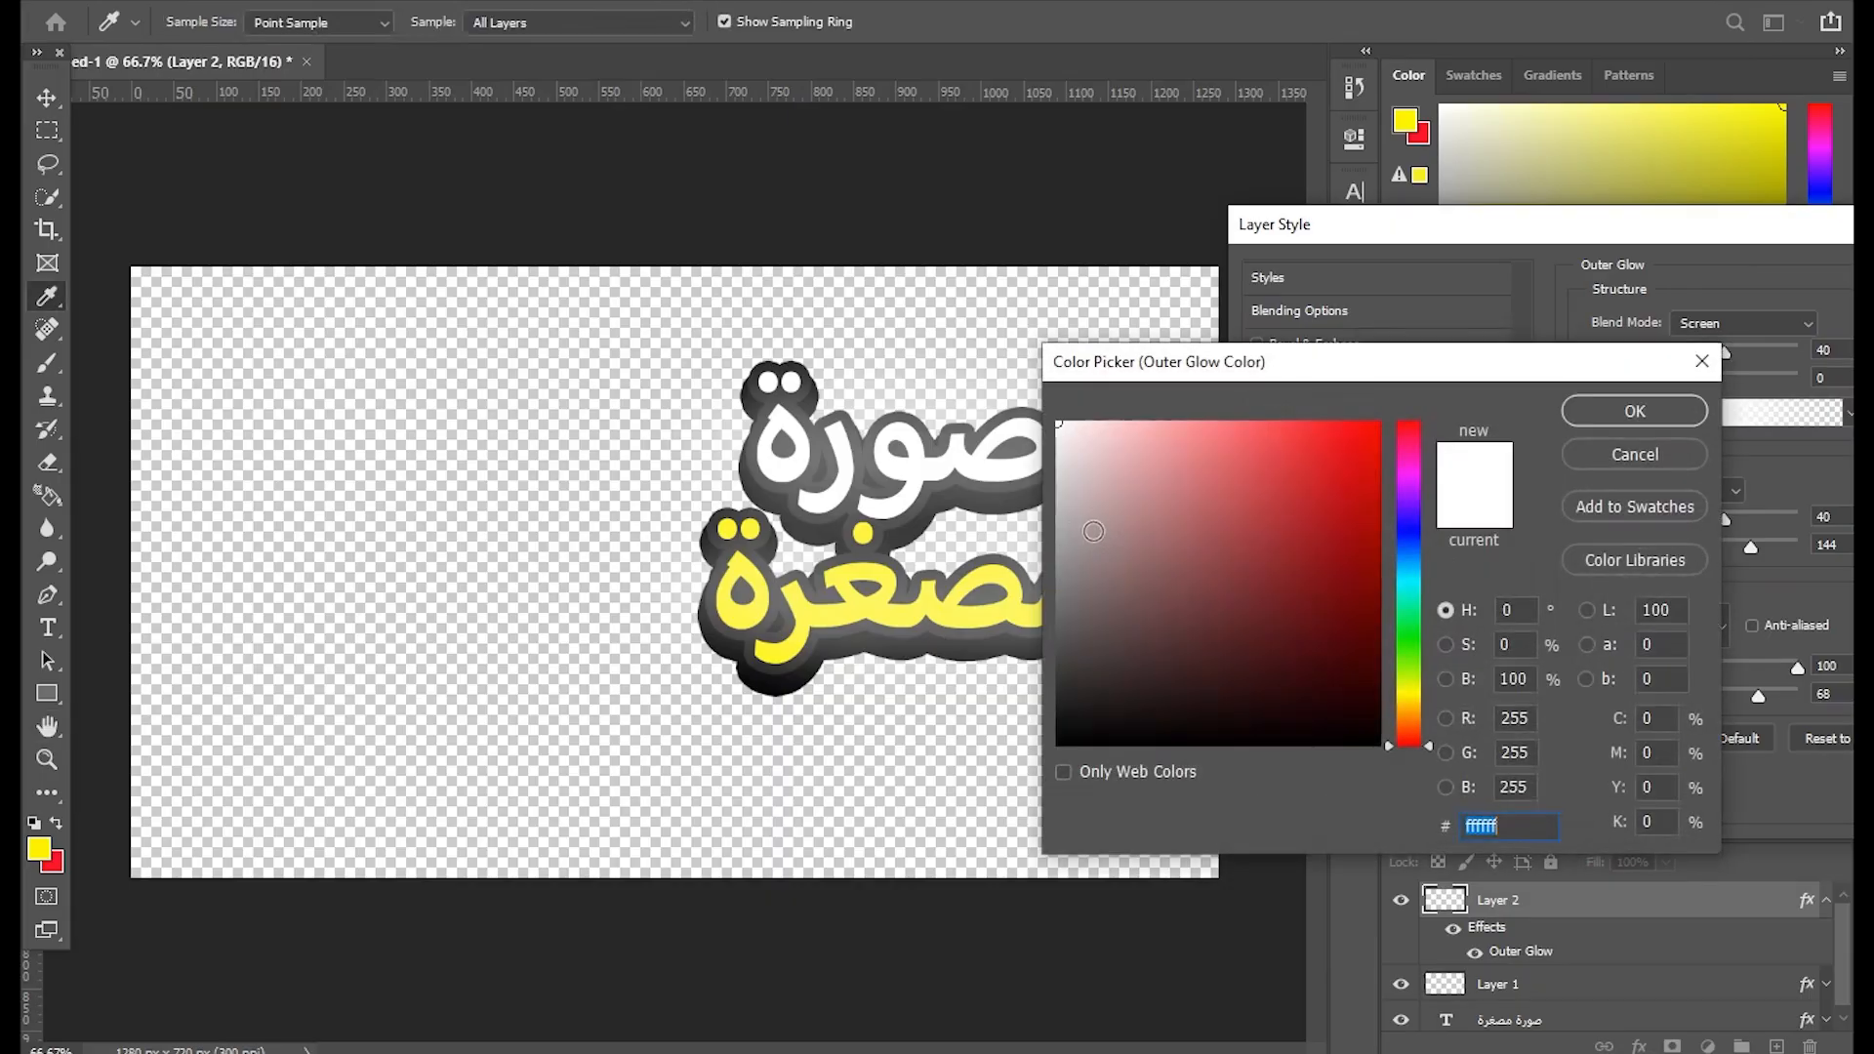
left_click(1640, 164)
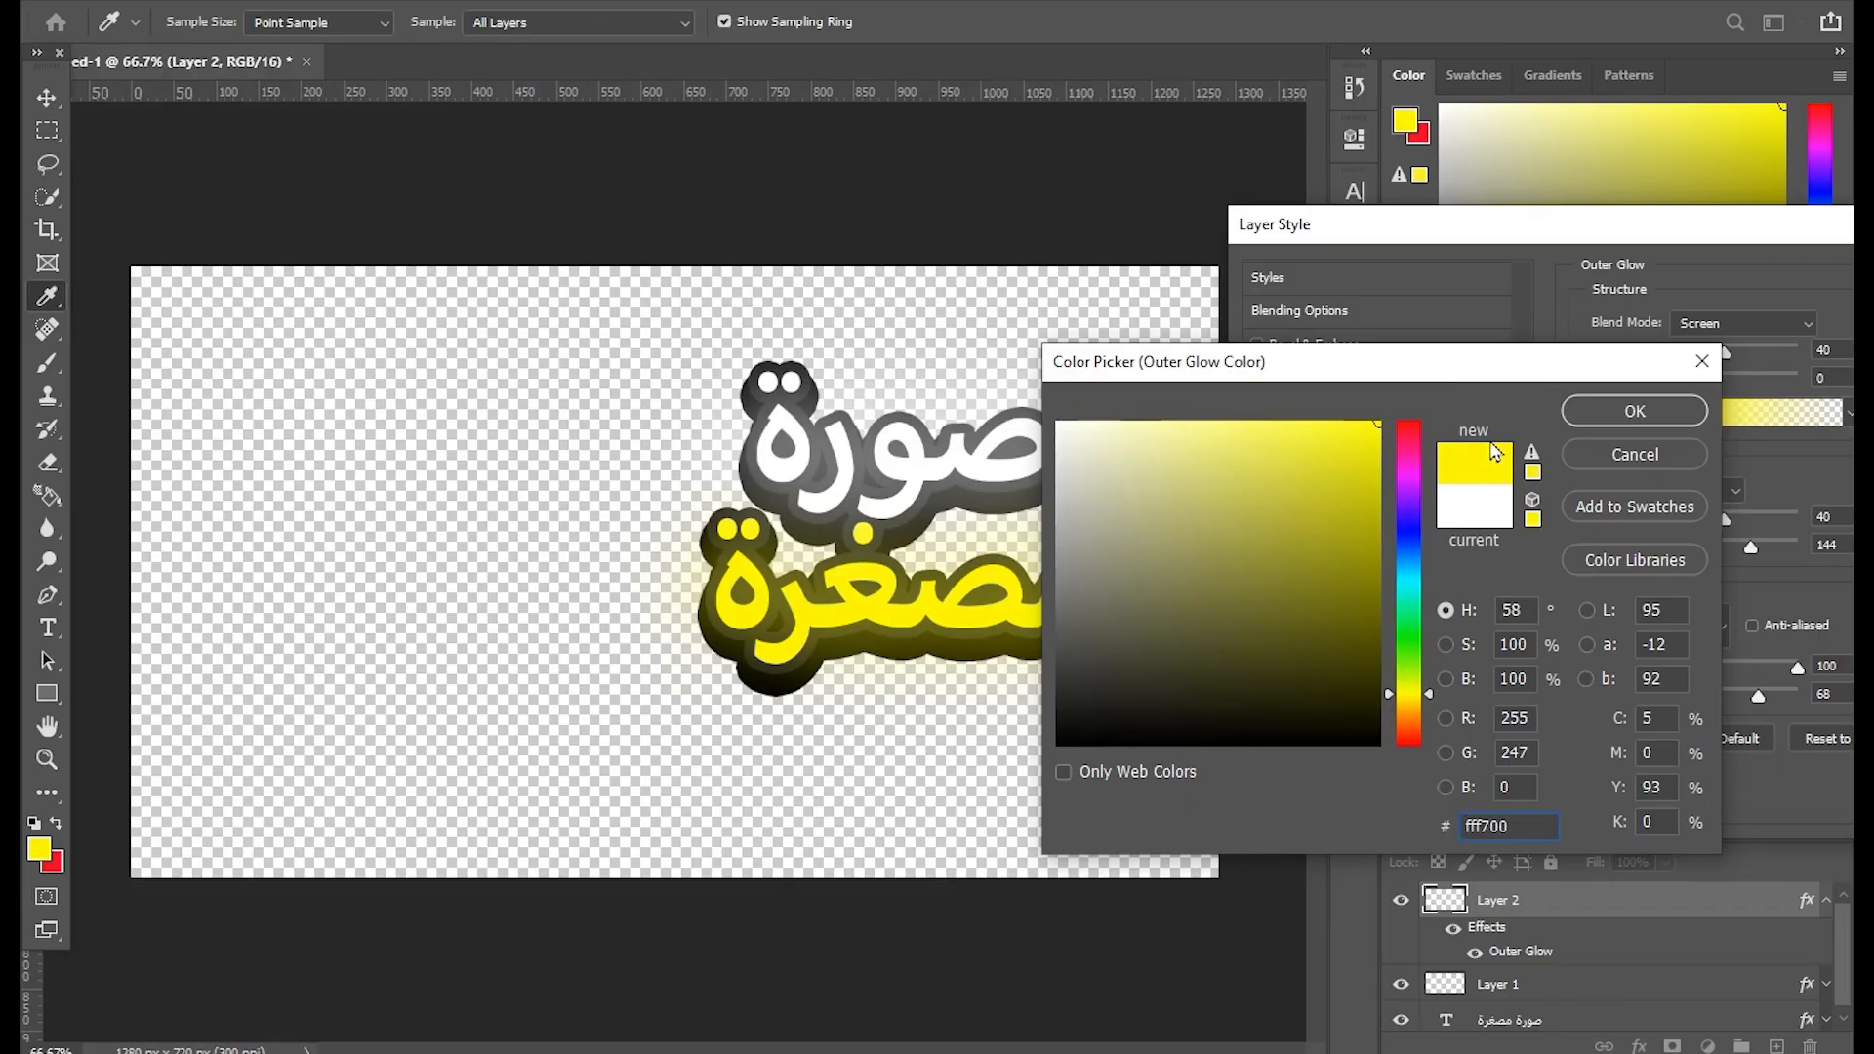
left_click(1611, 408)
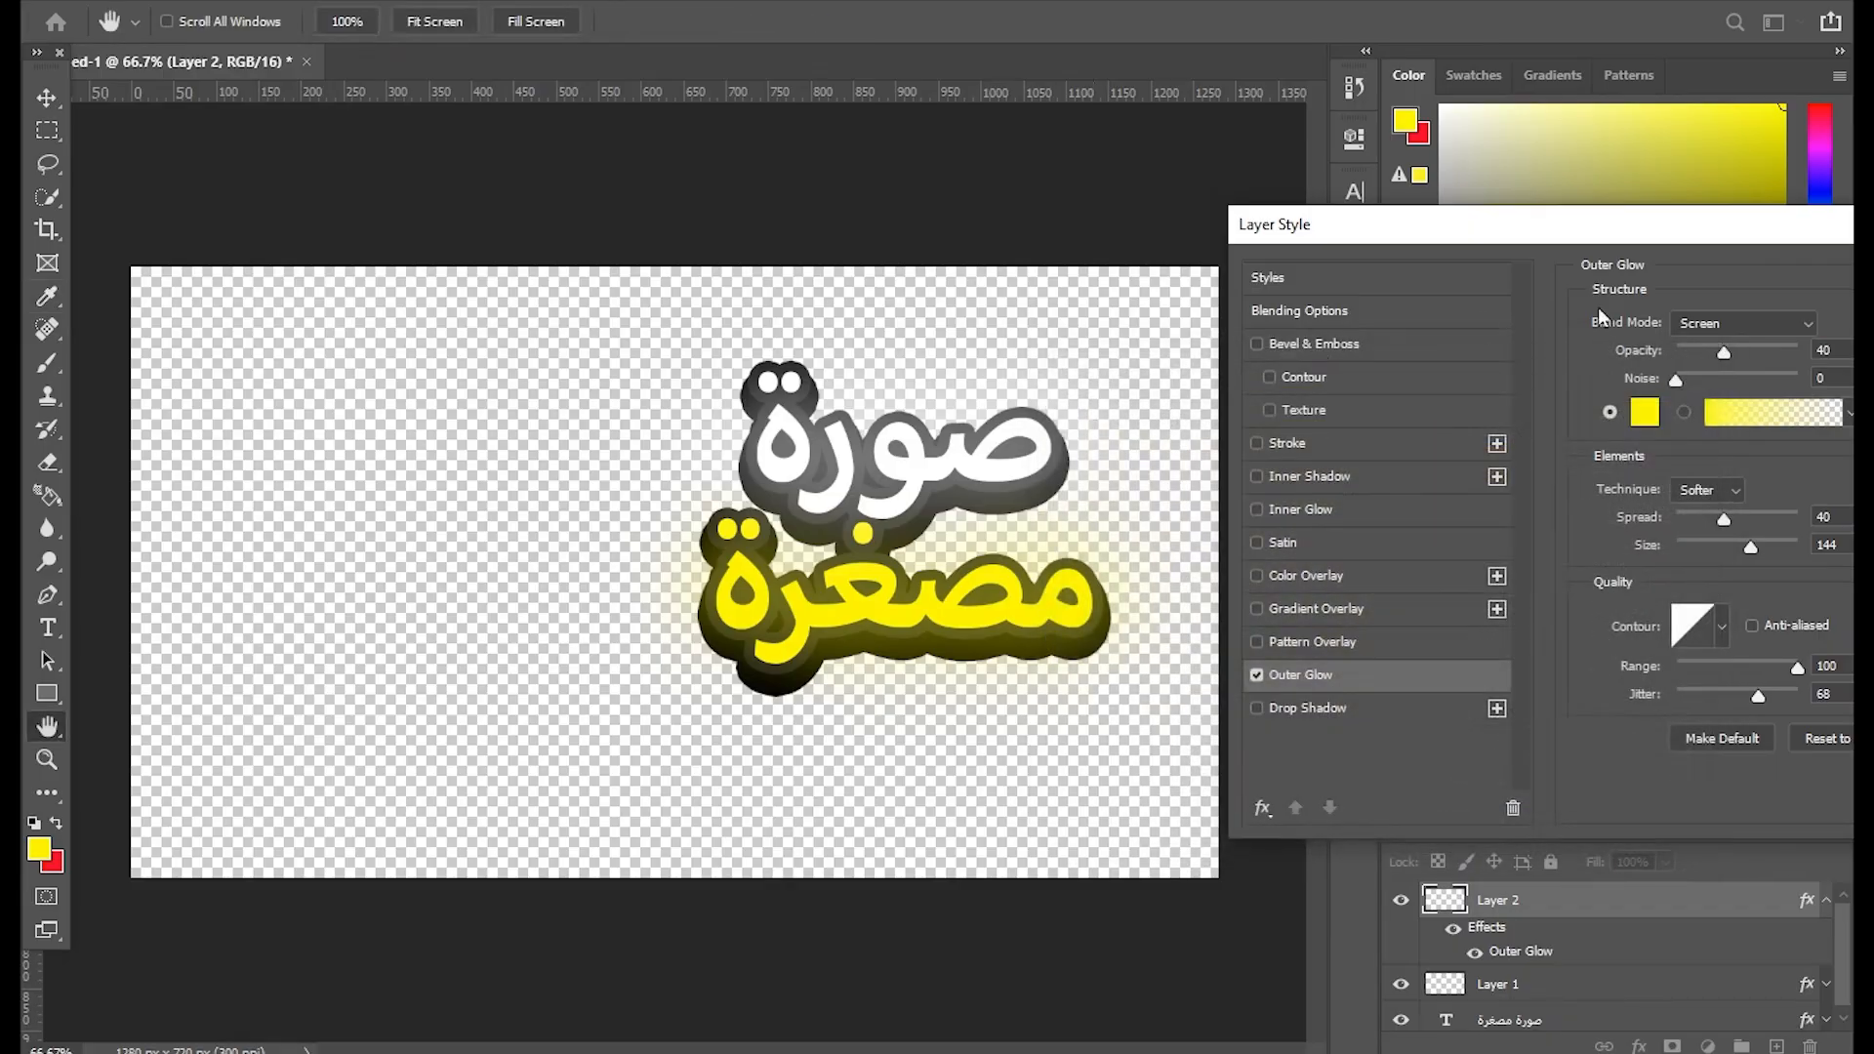
left_click_drag(1621, 239, 1298, 255)
left_click(1806, 297)
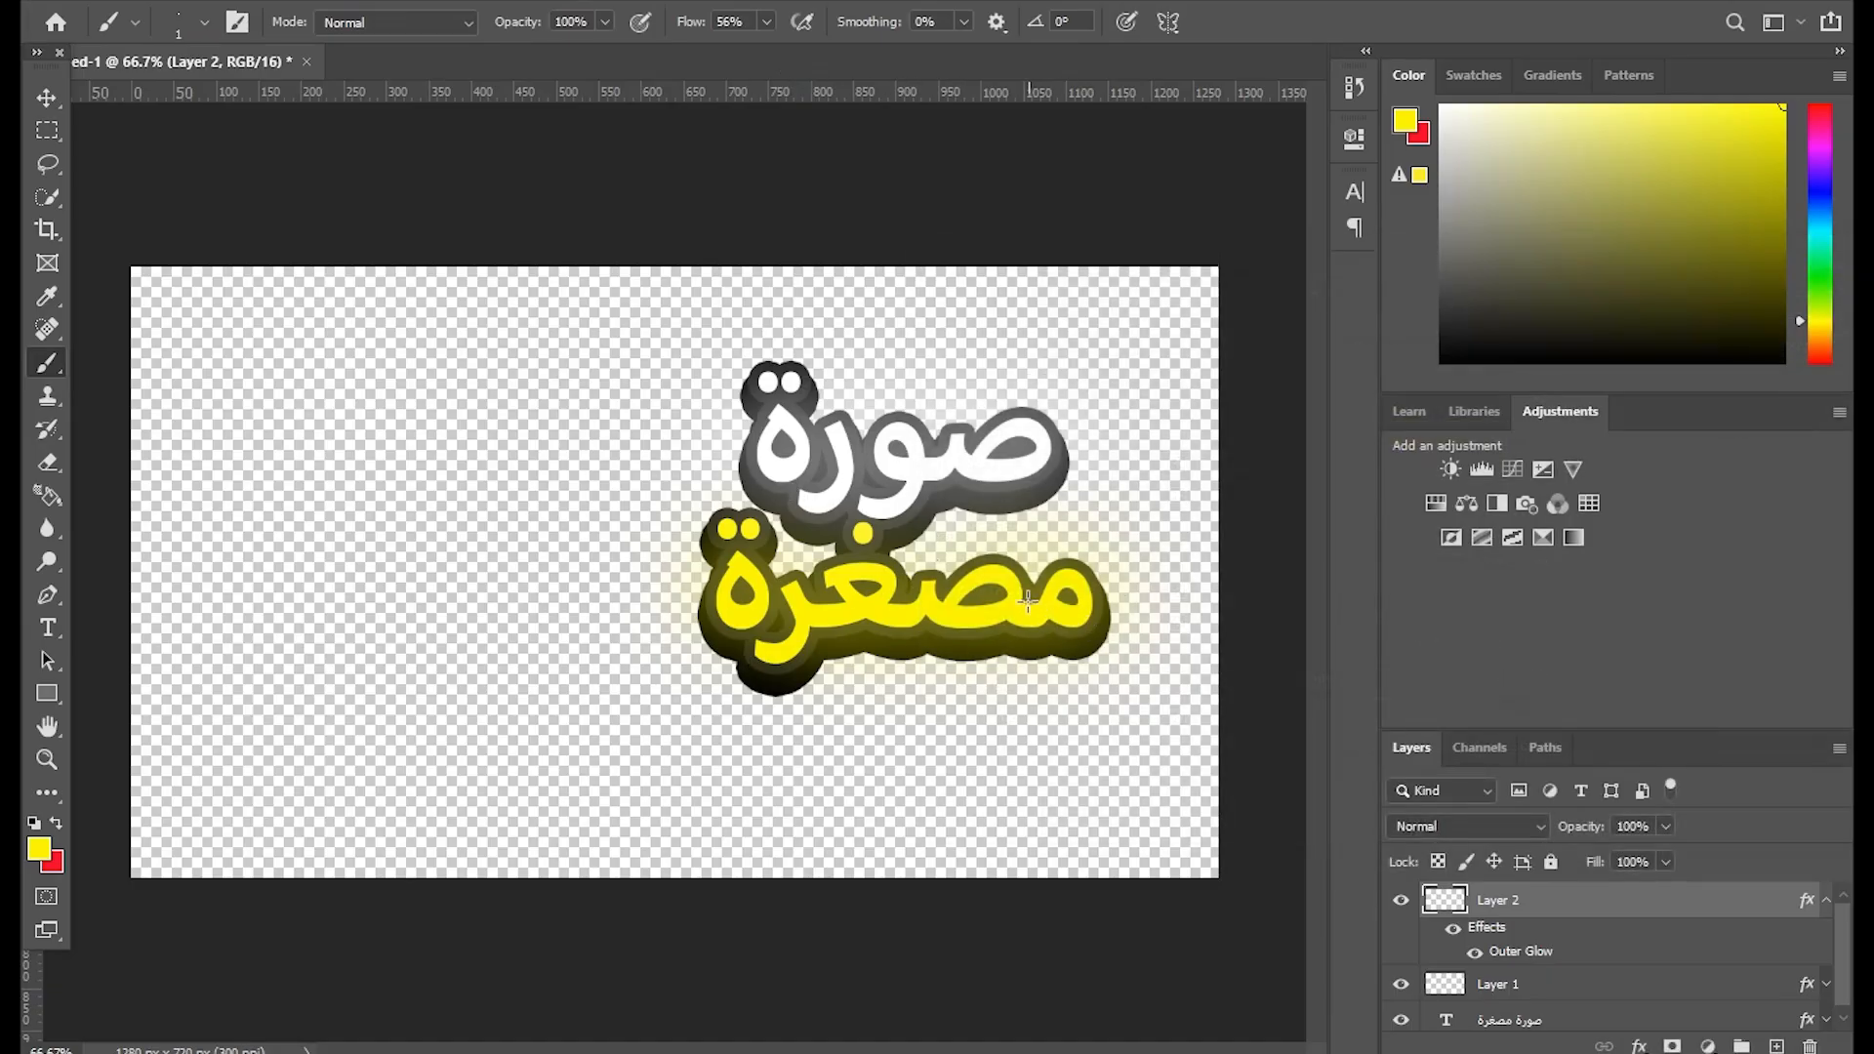
Collapse Layer 2's effects, then add a new empty layer and place it below the text layer.
left_click(1826, 901)
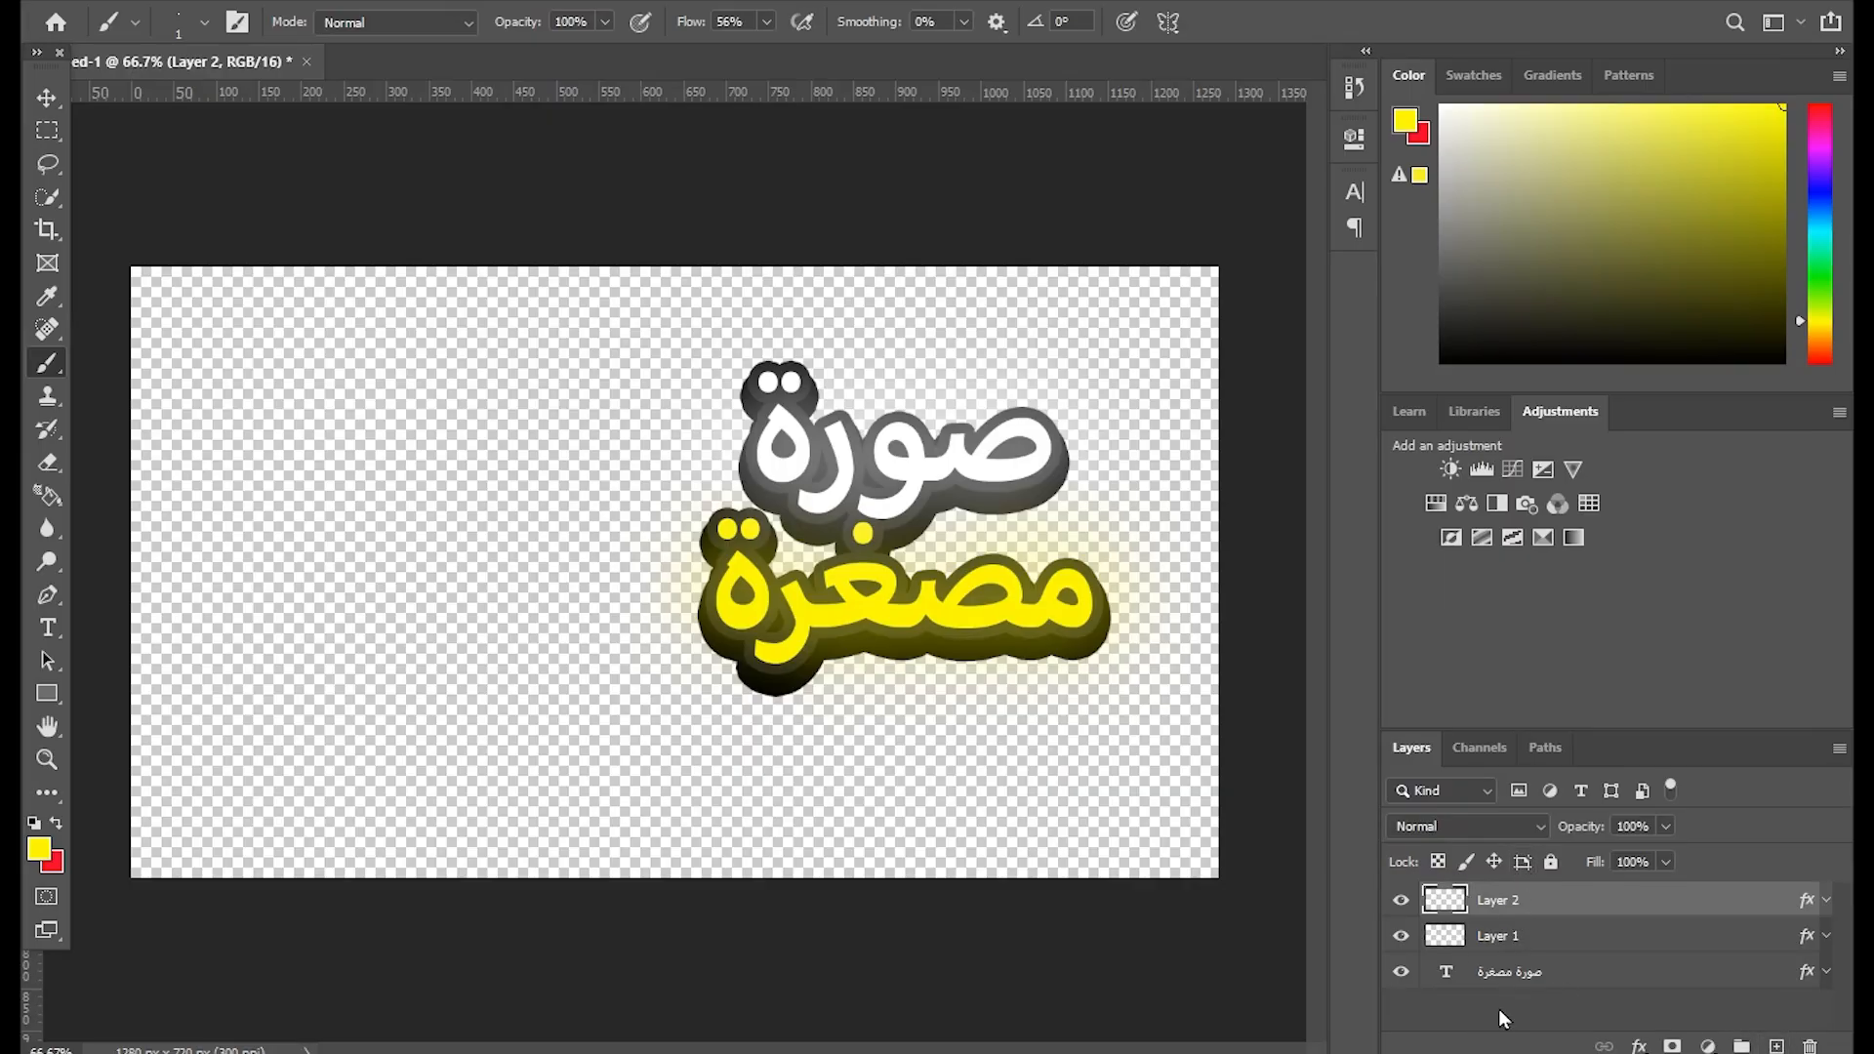
left_click(1438, 967)
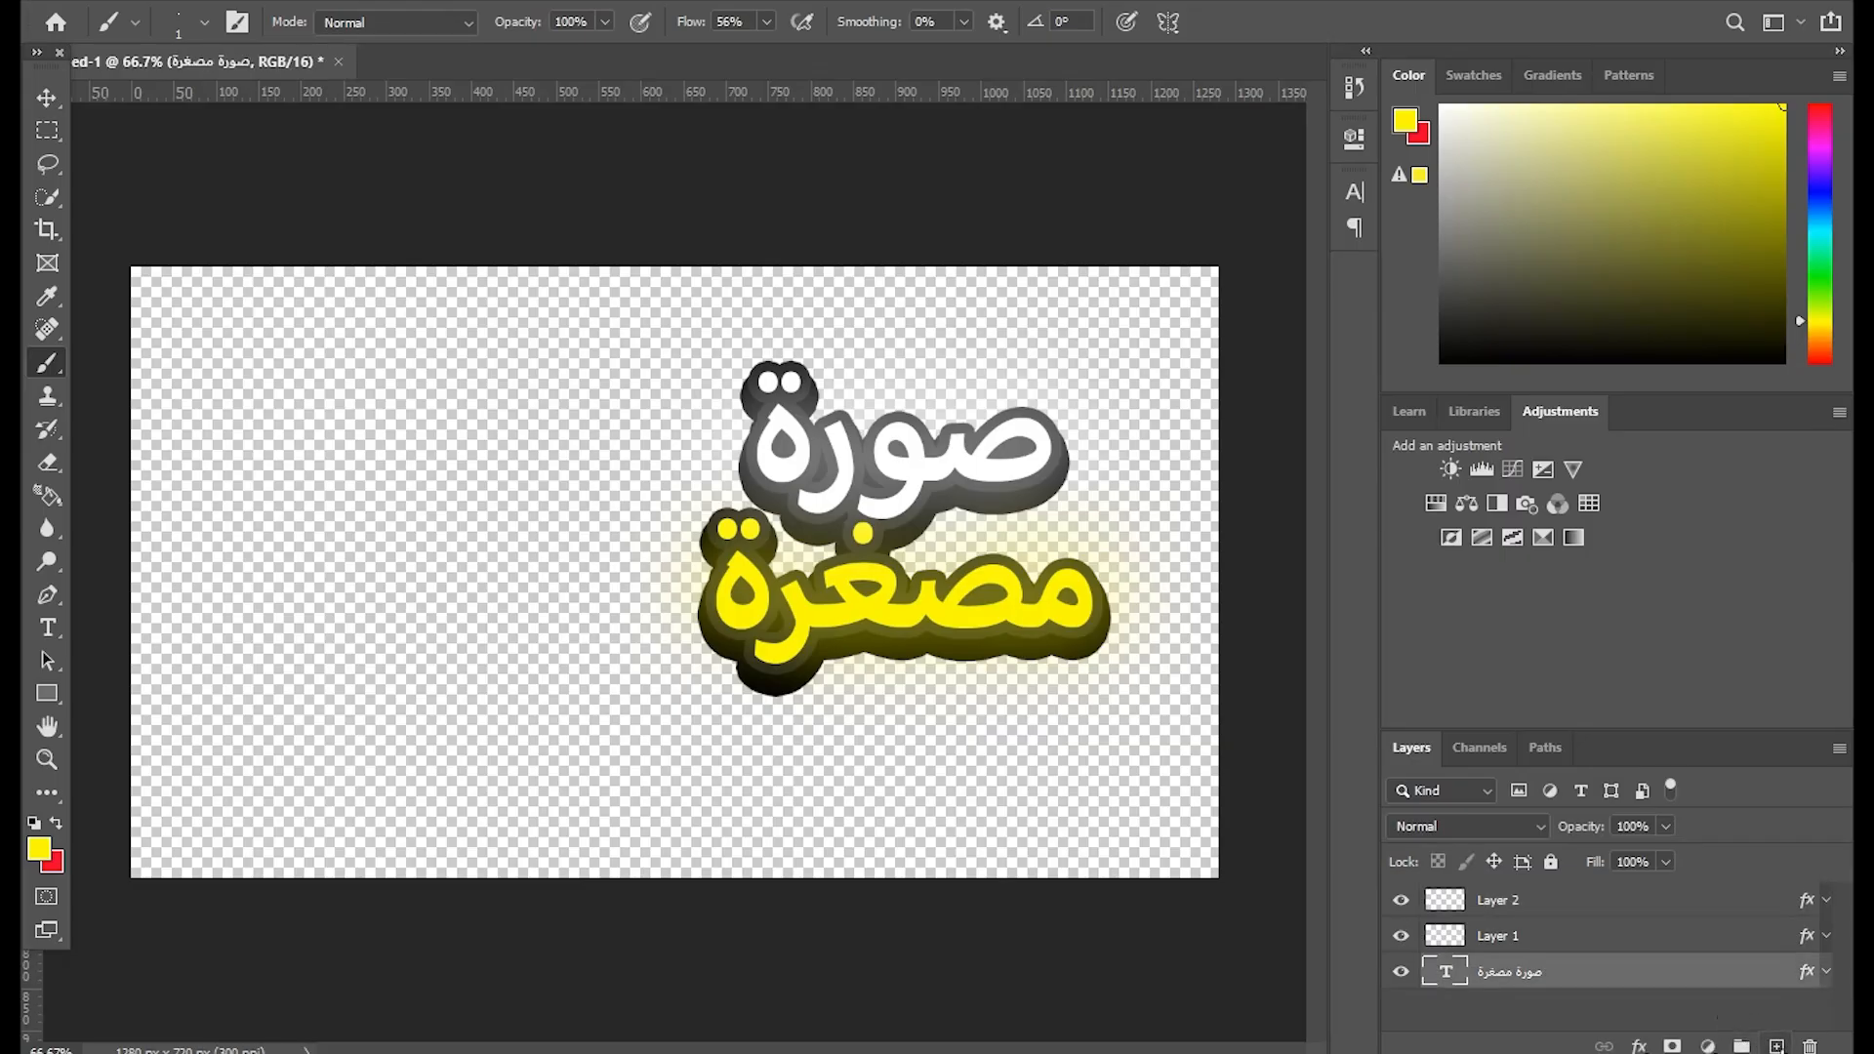
left_click(1777, 1046)
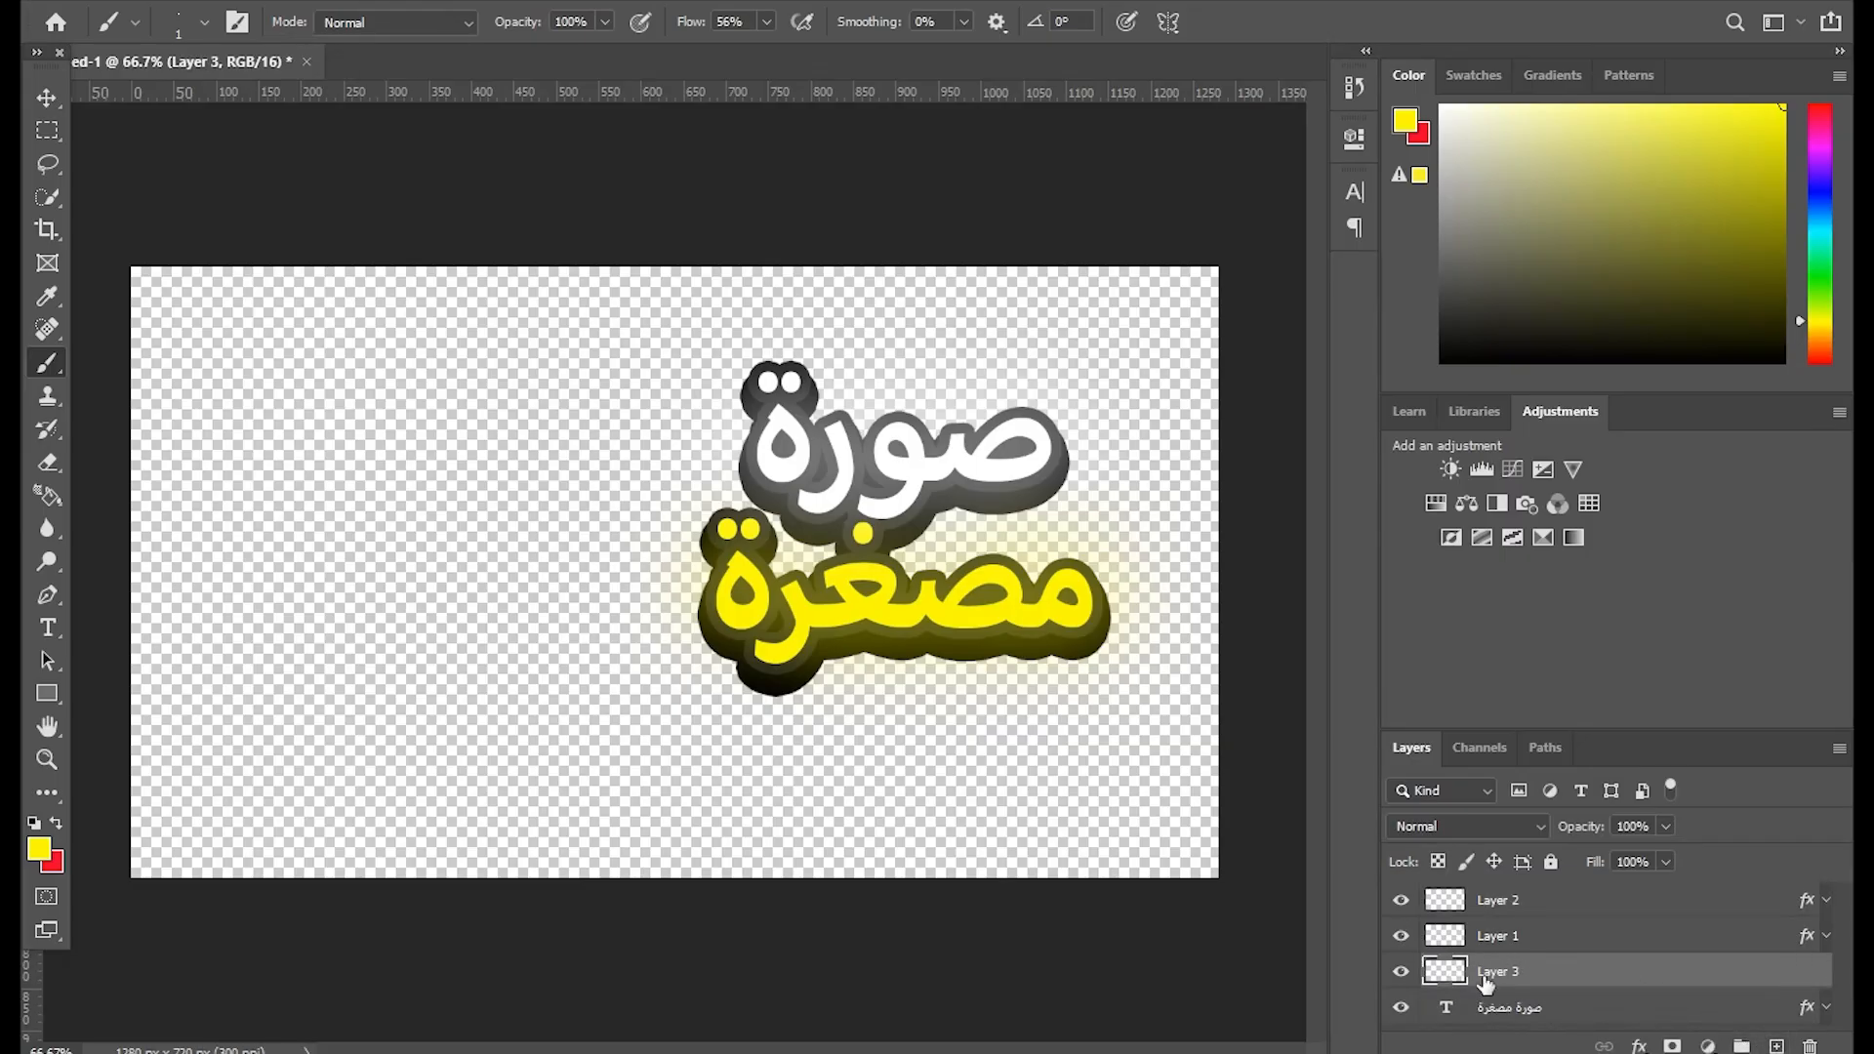
left_click_drag(1488, 973, 1485, 1041)
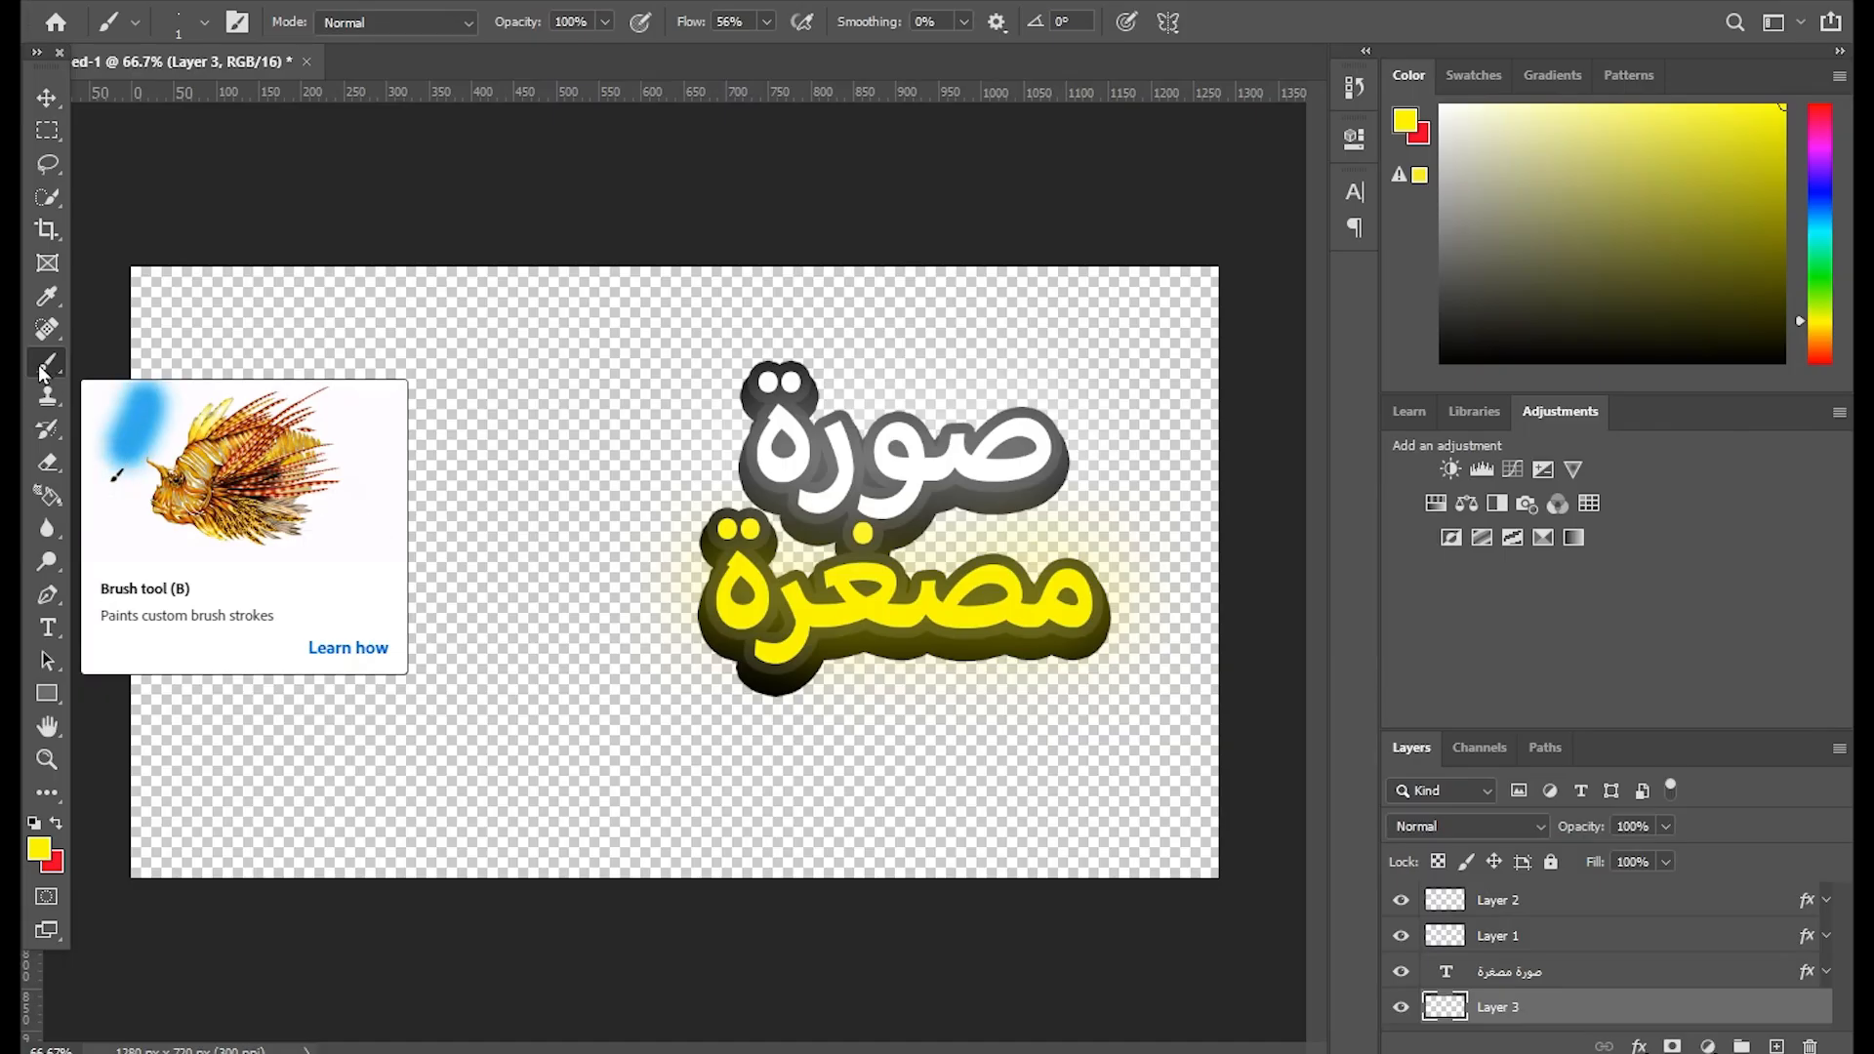
left_click(48, 134)
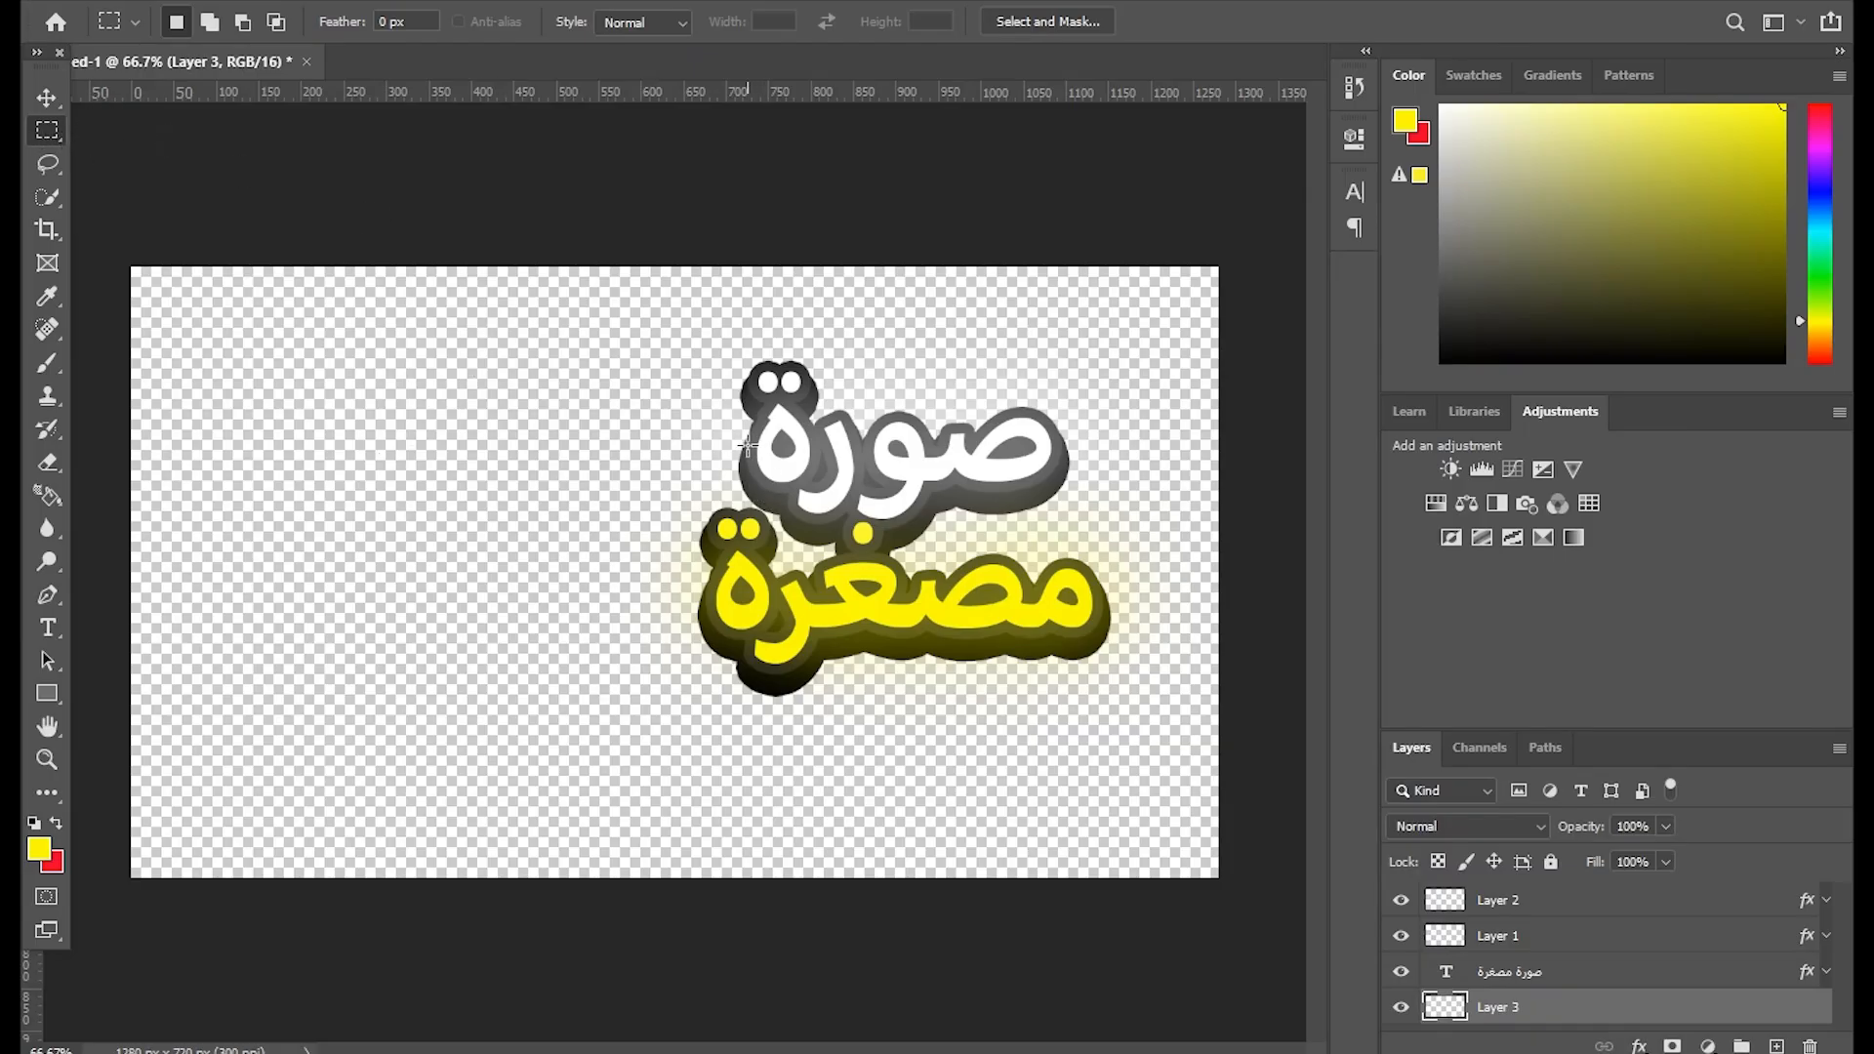
left_click_drag(742, 454, 1051, 610)
left_click(776, 466)
Set the font size of the white word صورة to 72 pt and commit the text.
left_click(49, 629)
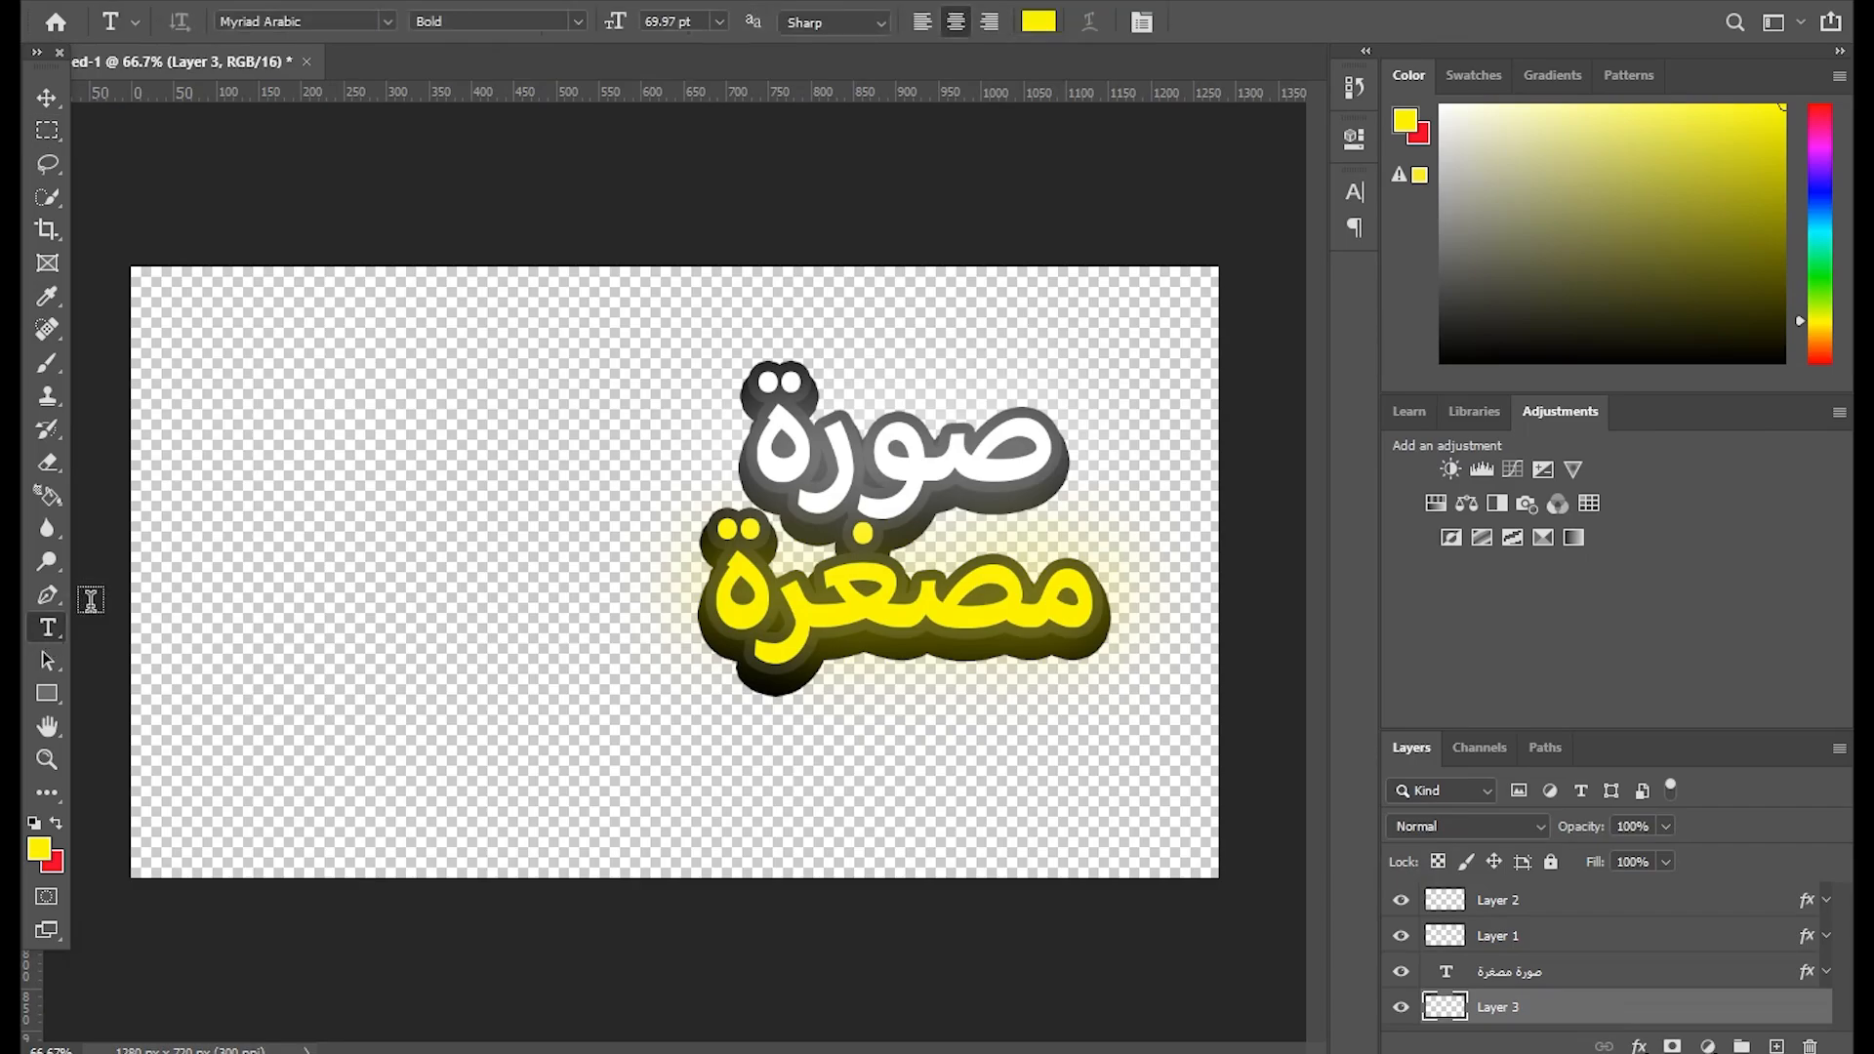
left_click(876, 430)
double_click(876, 383)
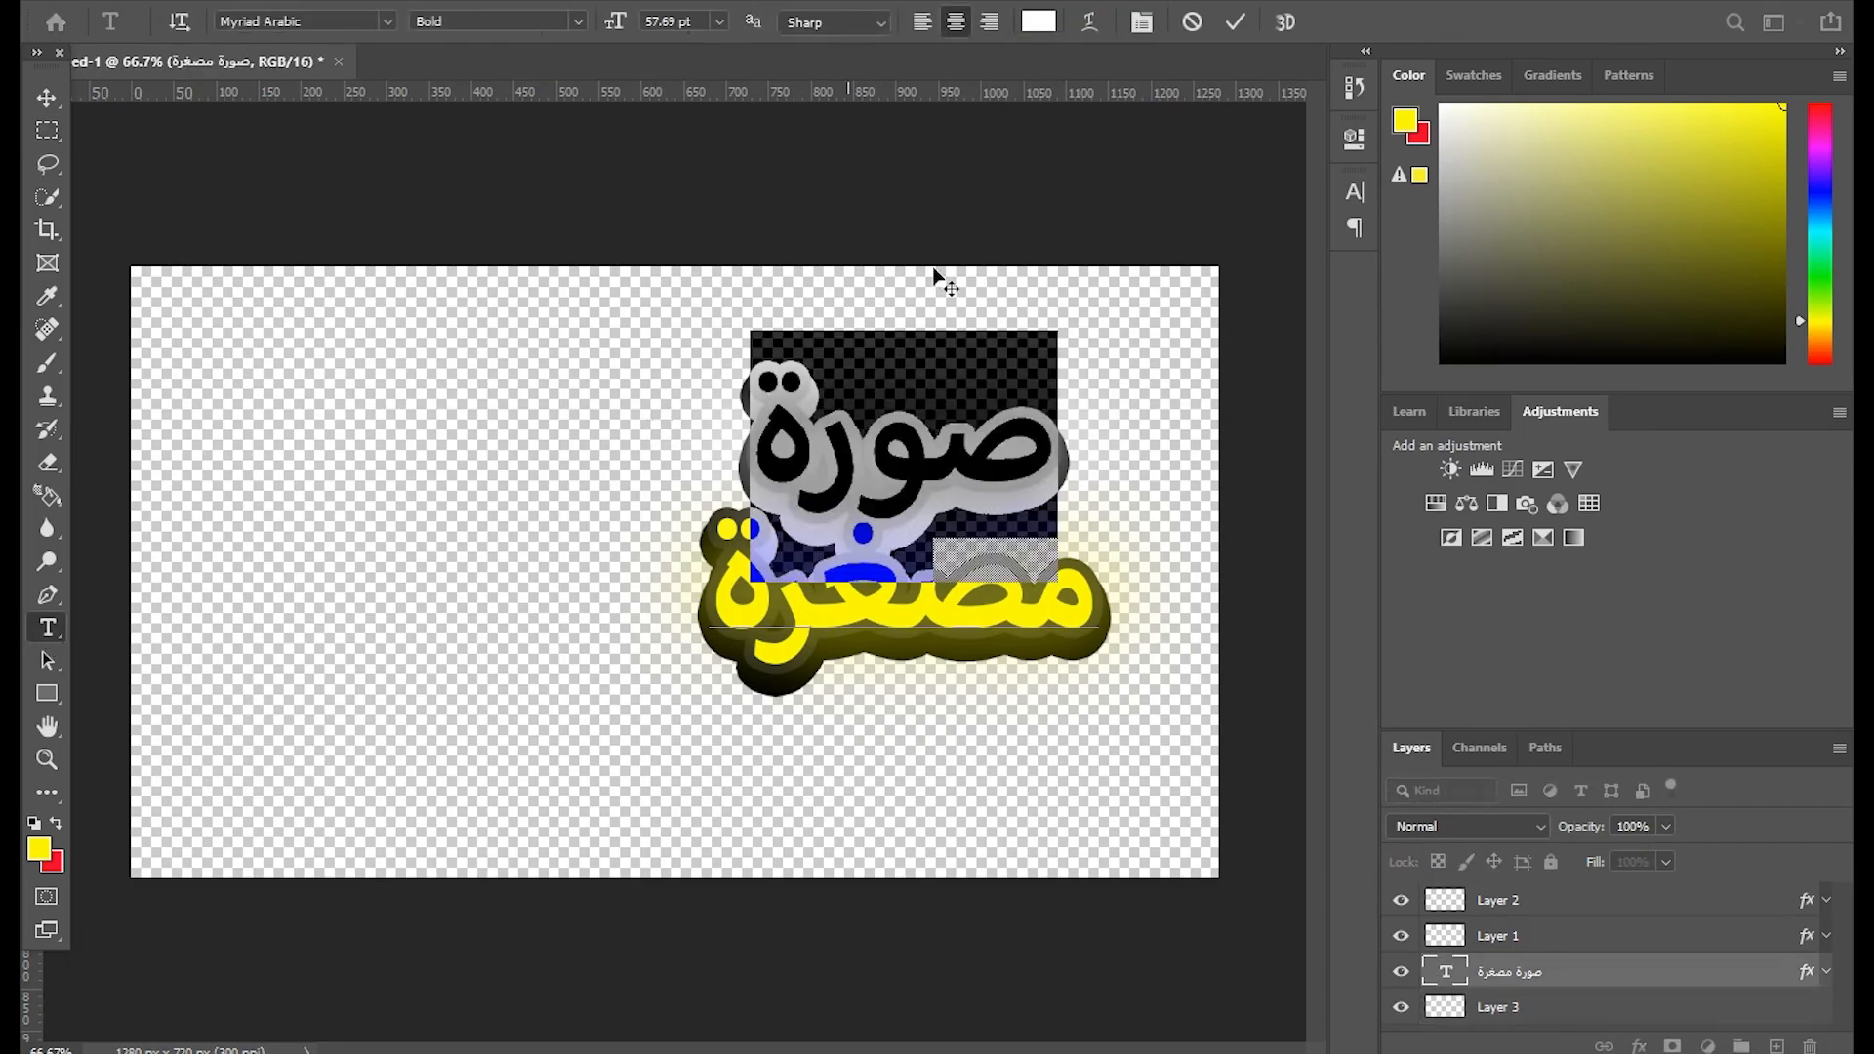
left_click(843, 442)
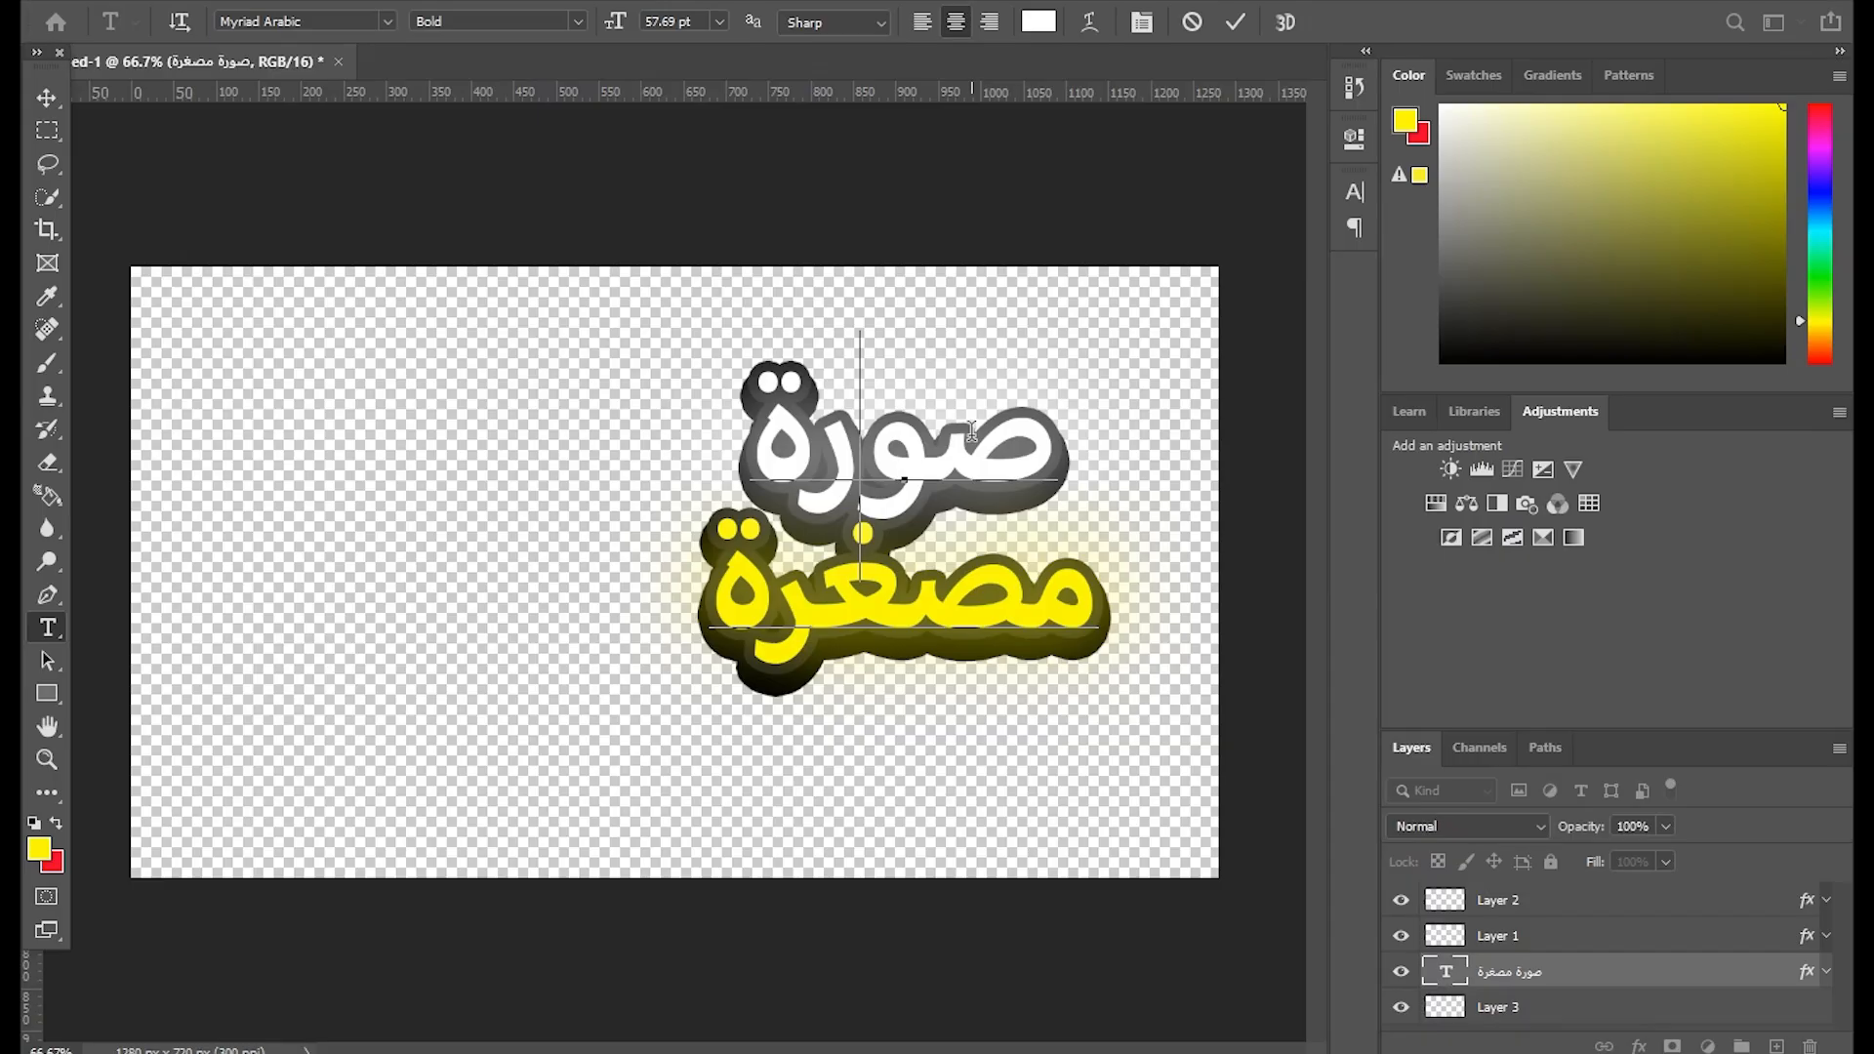
double_click(971, 431)
left_click(935, 426)
double_click(923, 422)
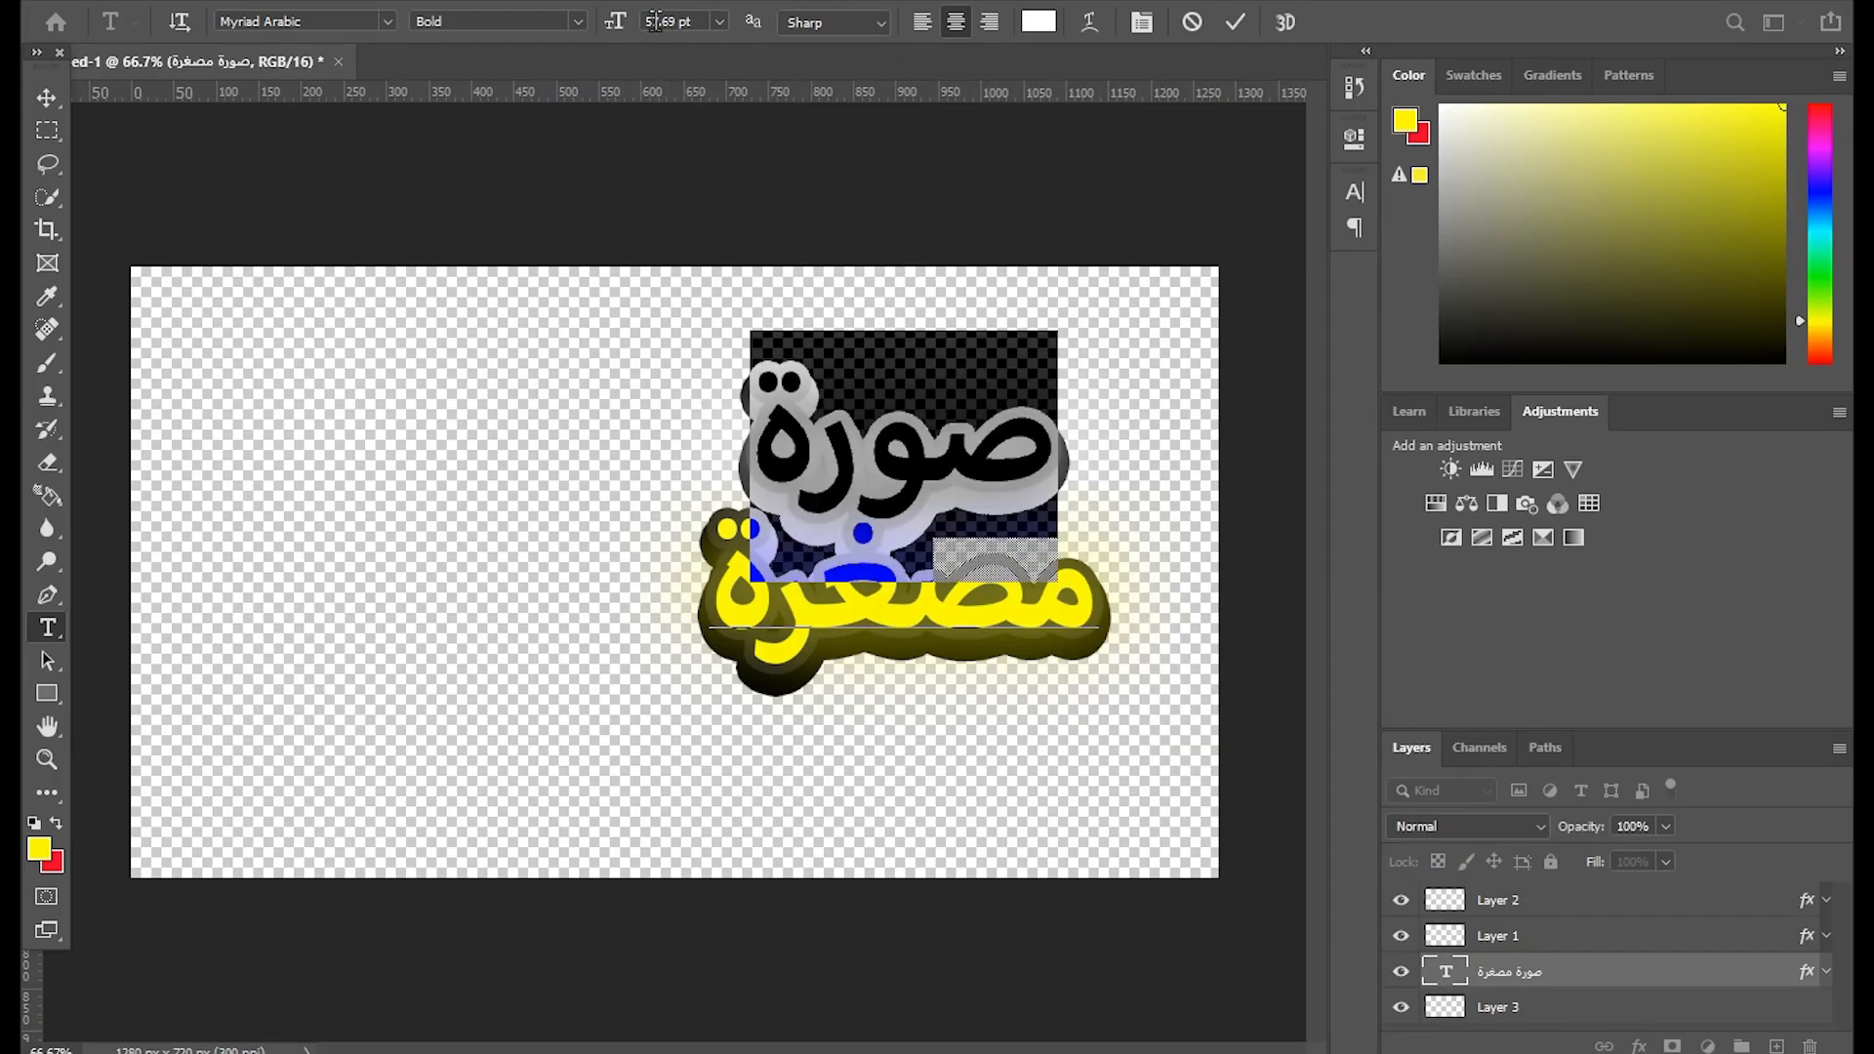
scroll(652, 15, "up", 5)
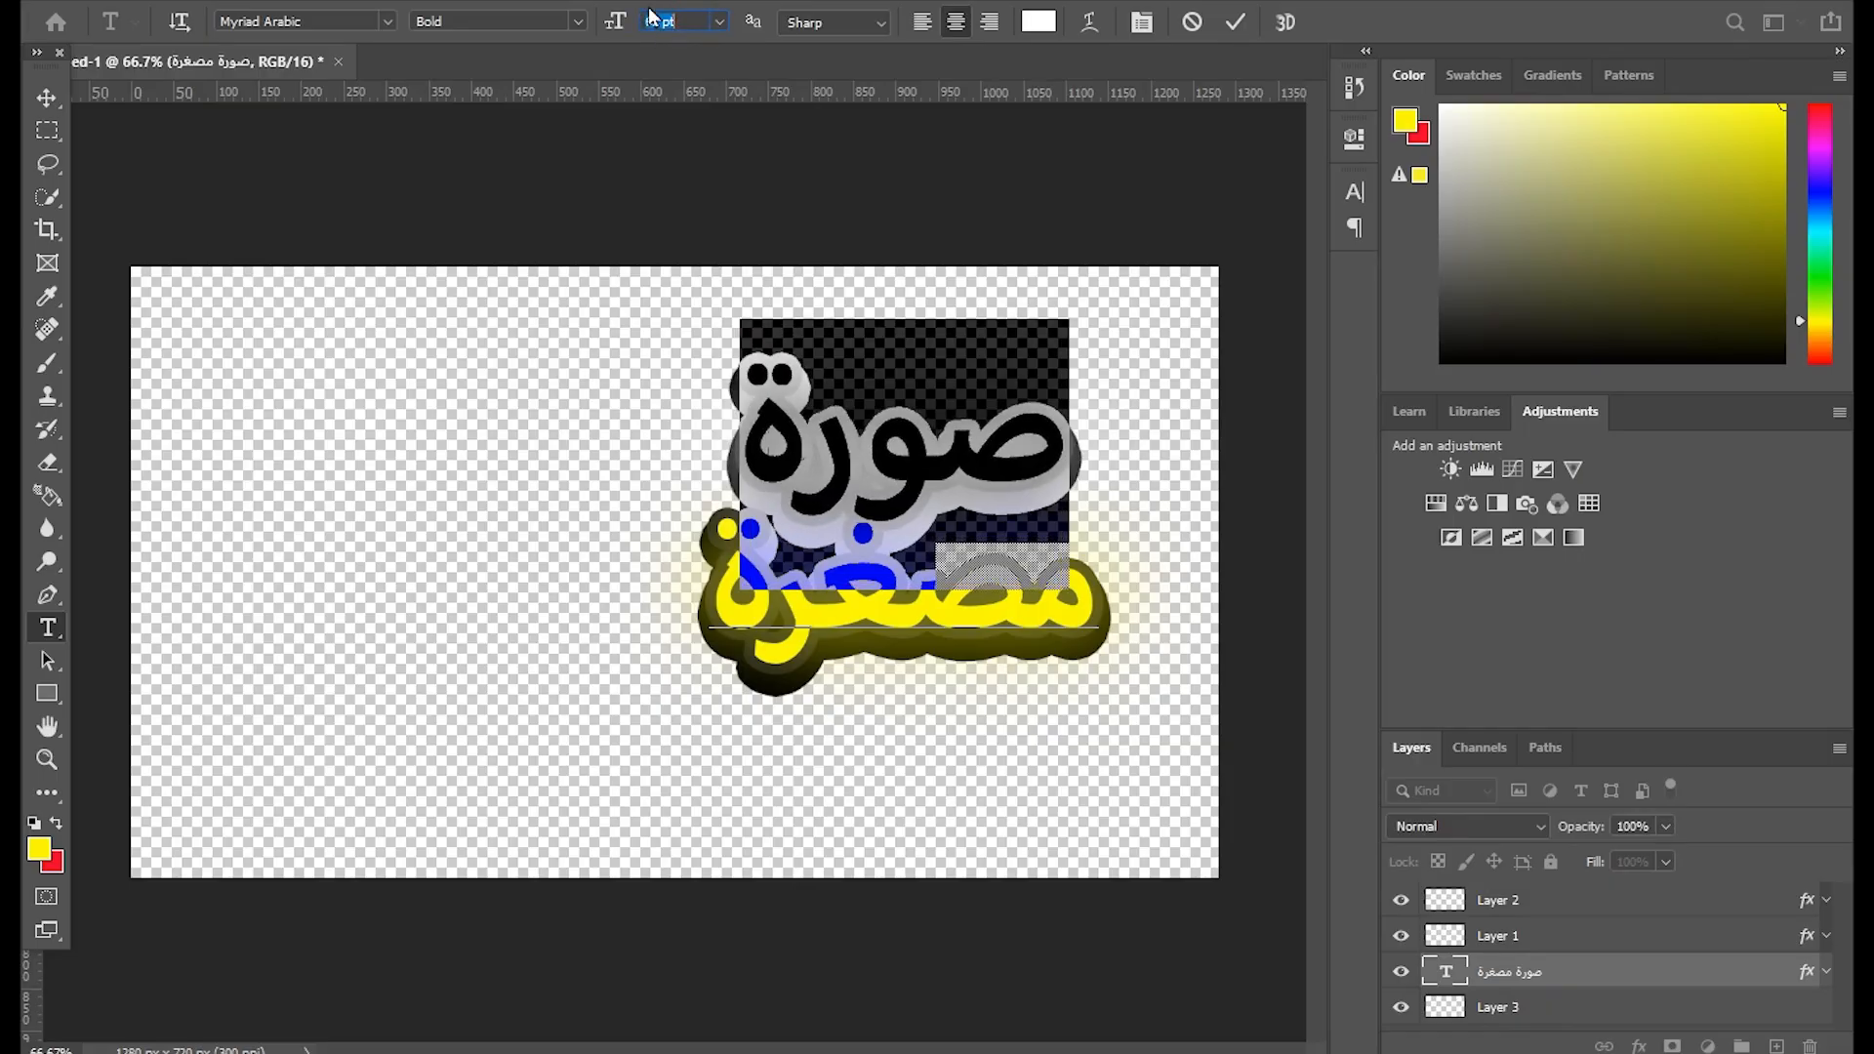
scroll(653, 15, "up", 4)
scroll(652, 15, "down", 1)
left_click(730, 496)
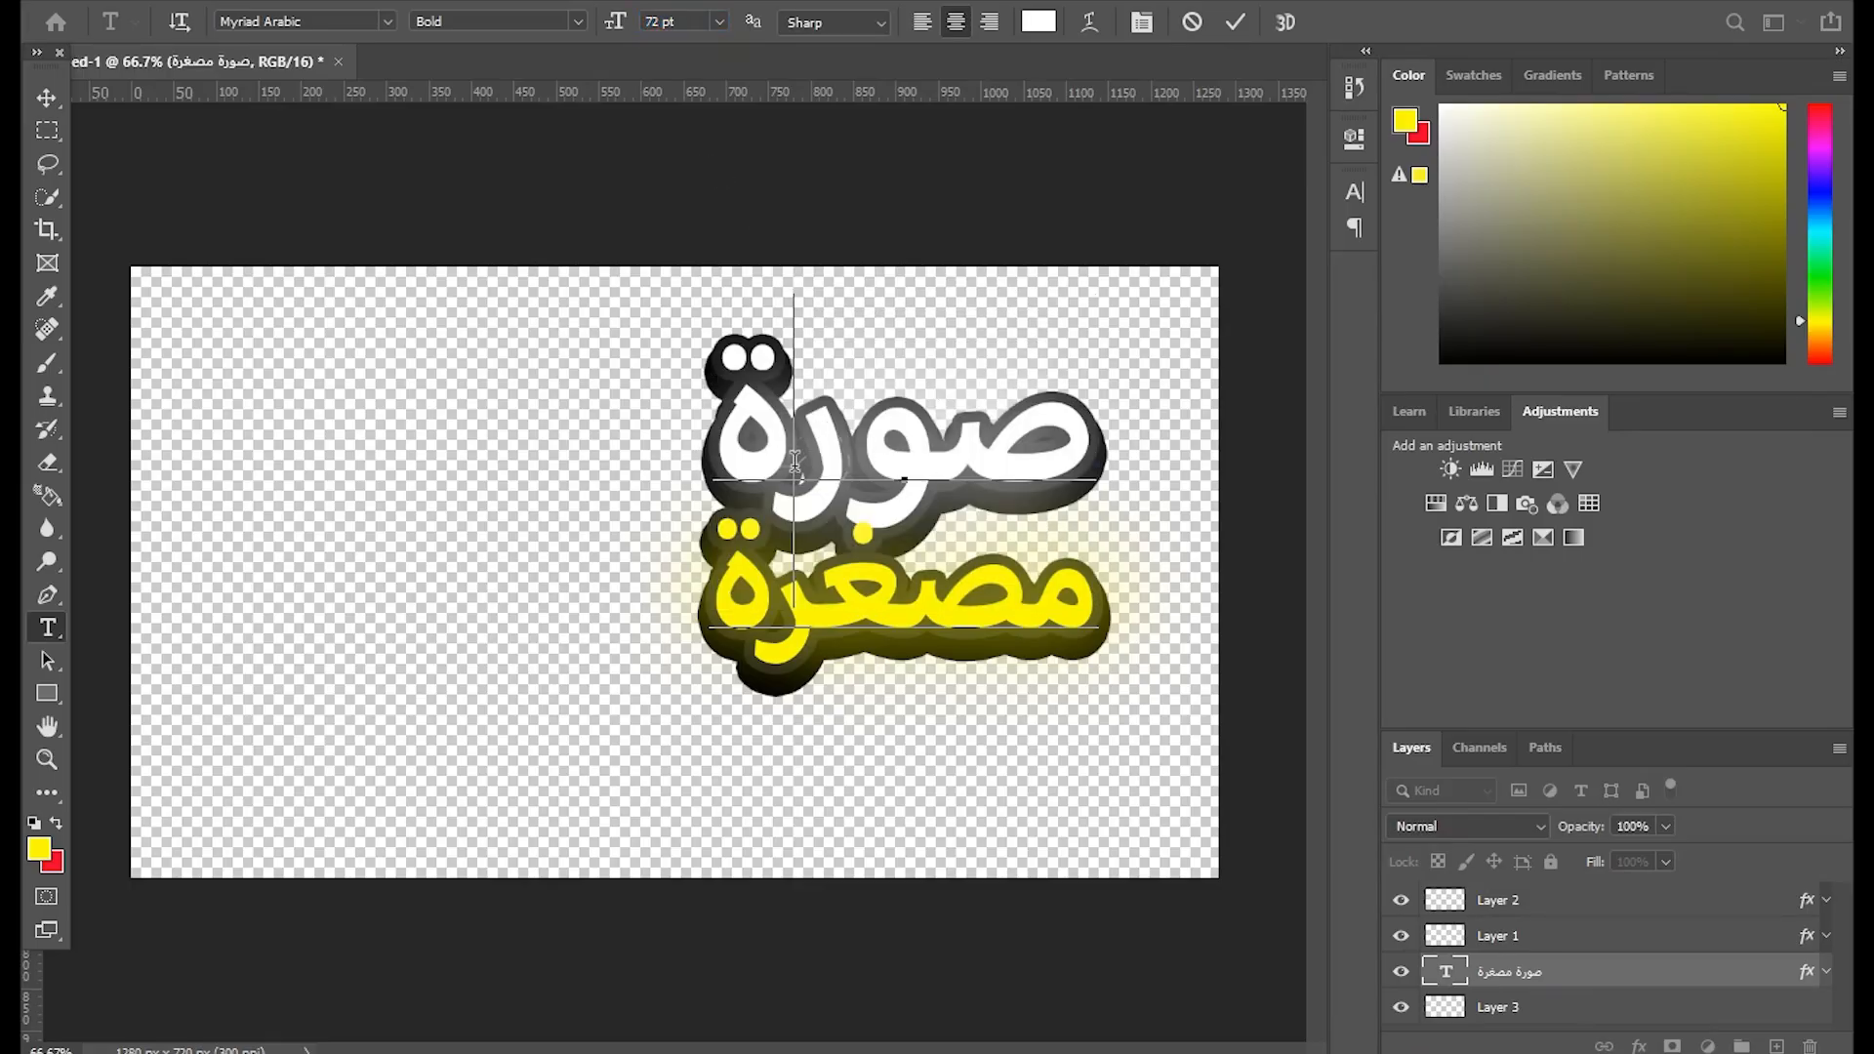
left_click(803, 574)
key("ctrl+Return")
Move the text layer slightly right and down on the canvas.
key("v")
left_click_drag(909, 471, 920, 470)
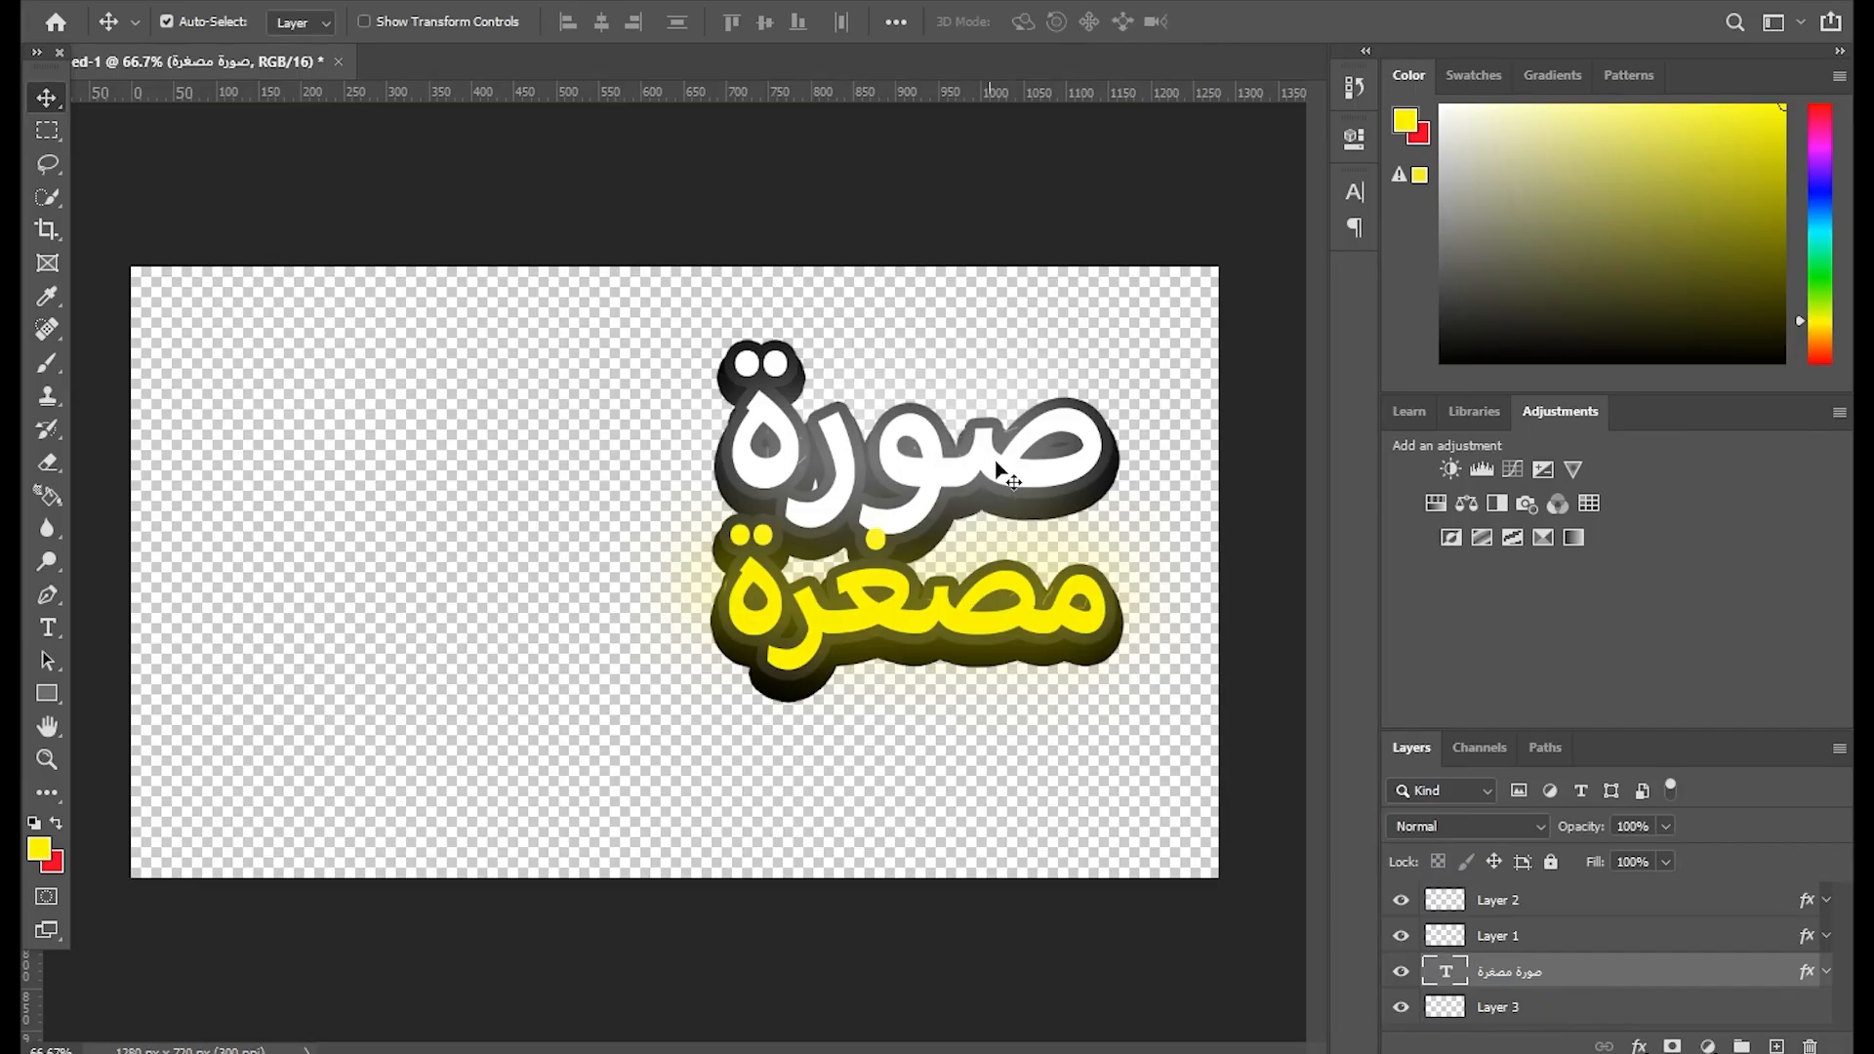
Select a rectangular area on Layer 3 spanning the gap between the white and yellow words.
left_click(47, 363)
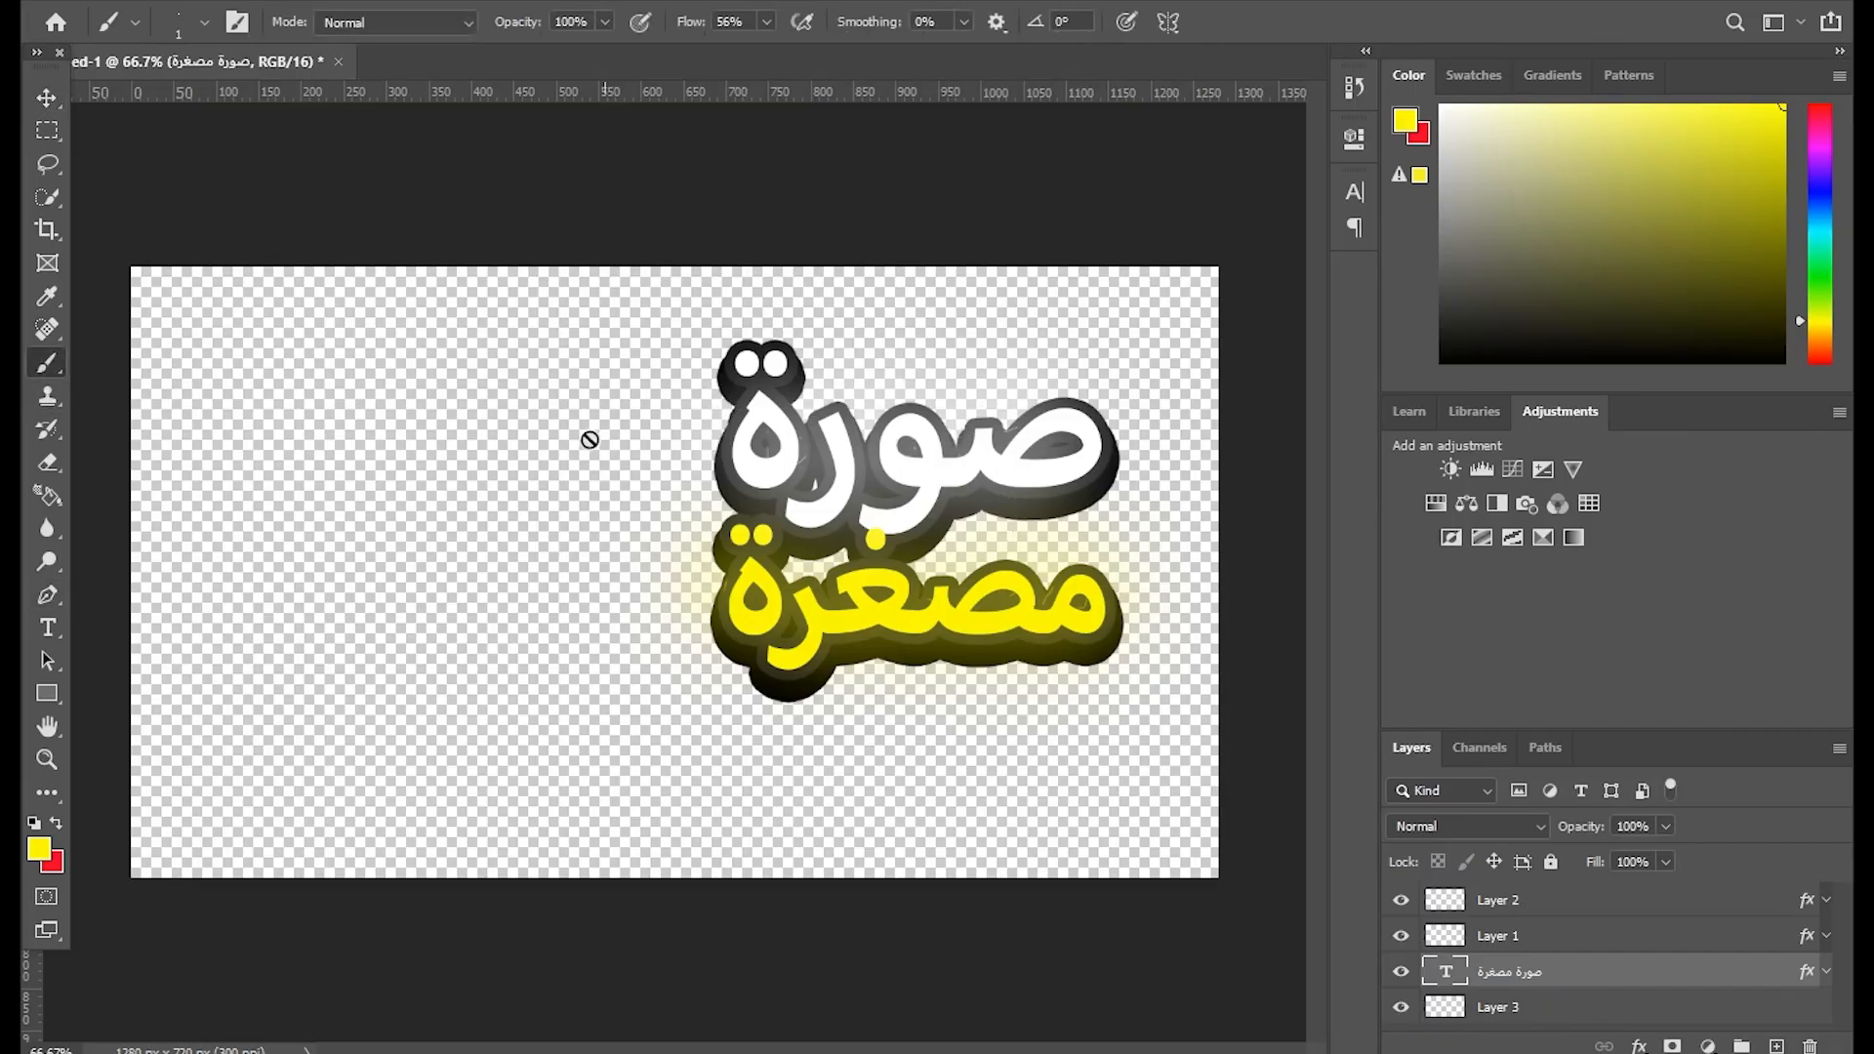
left_click(47, 130)
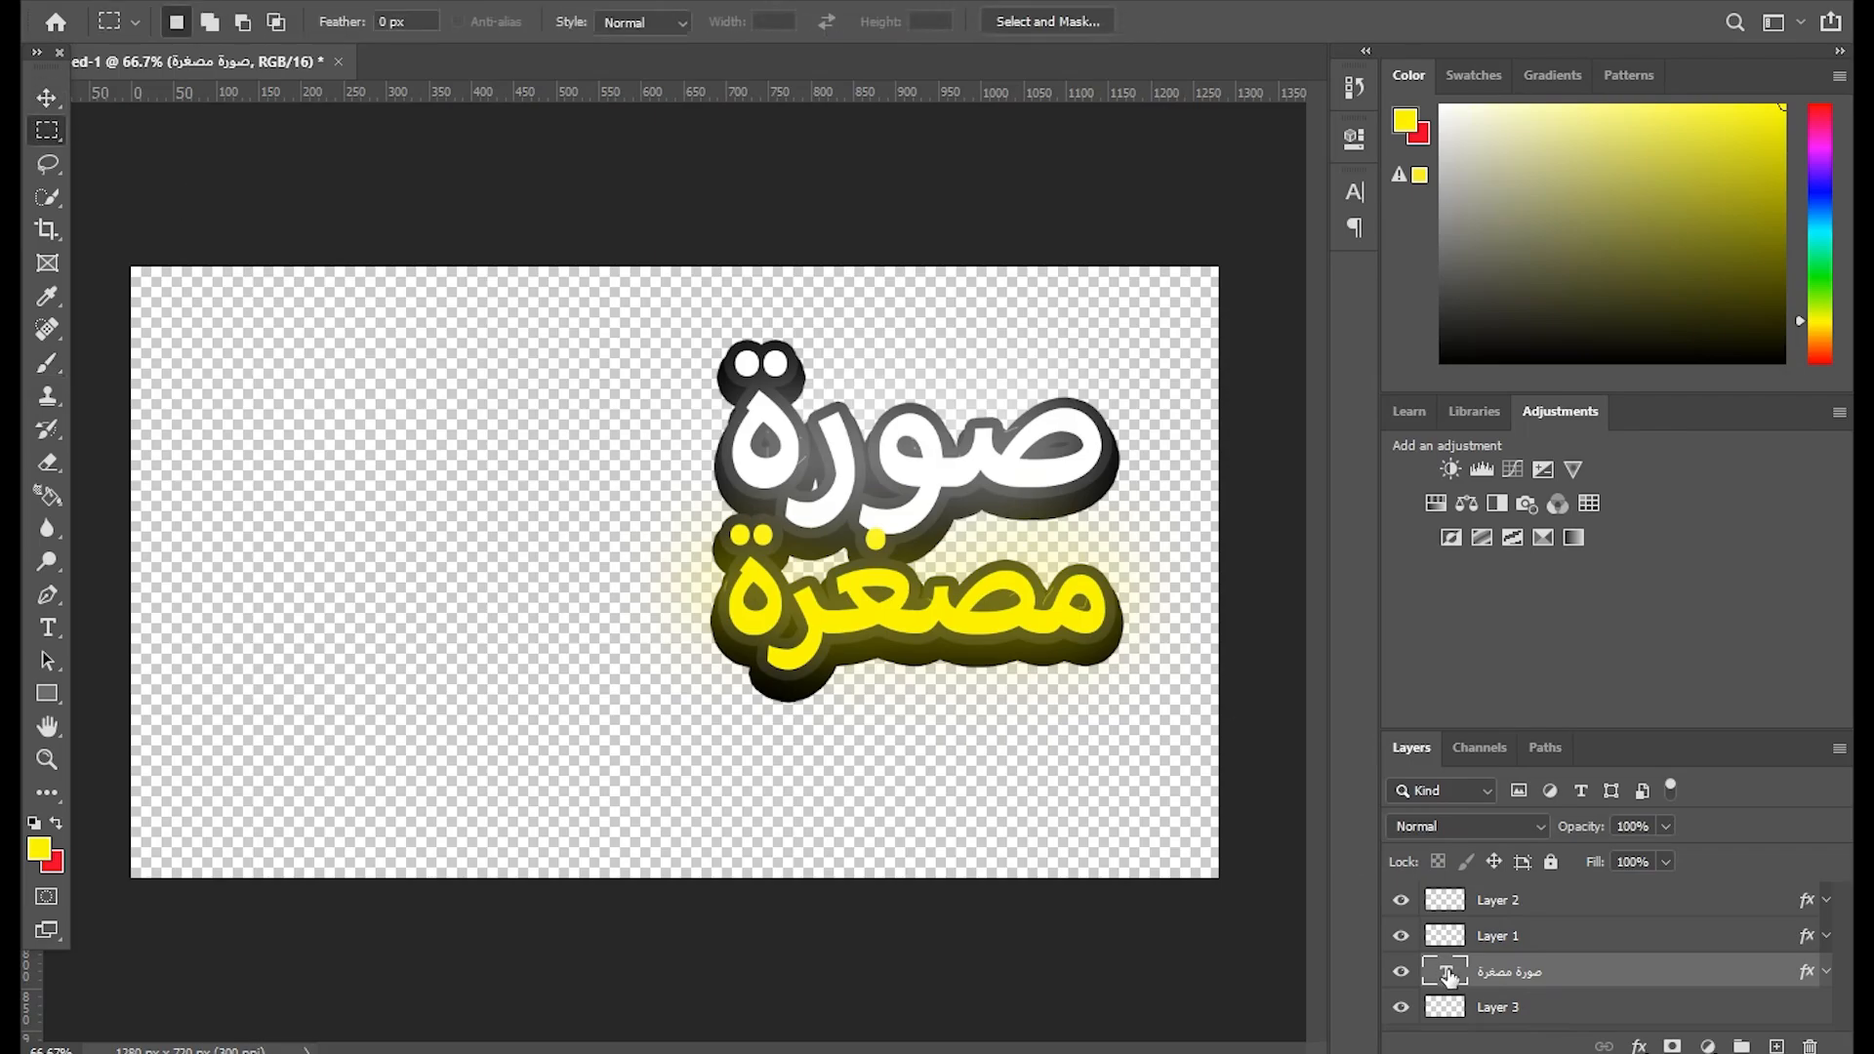
left_click(1464, 1007)
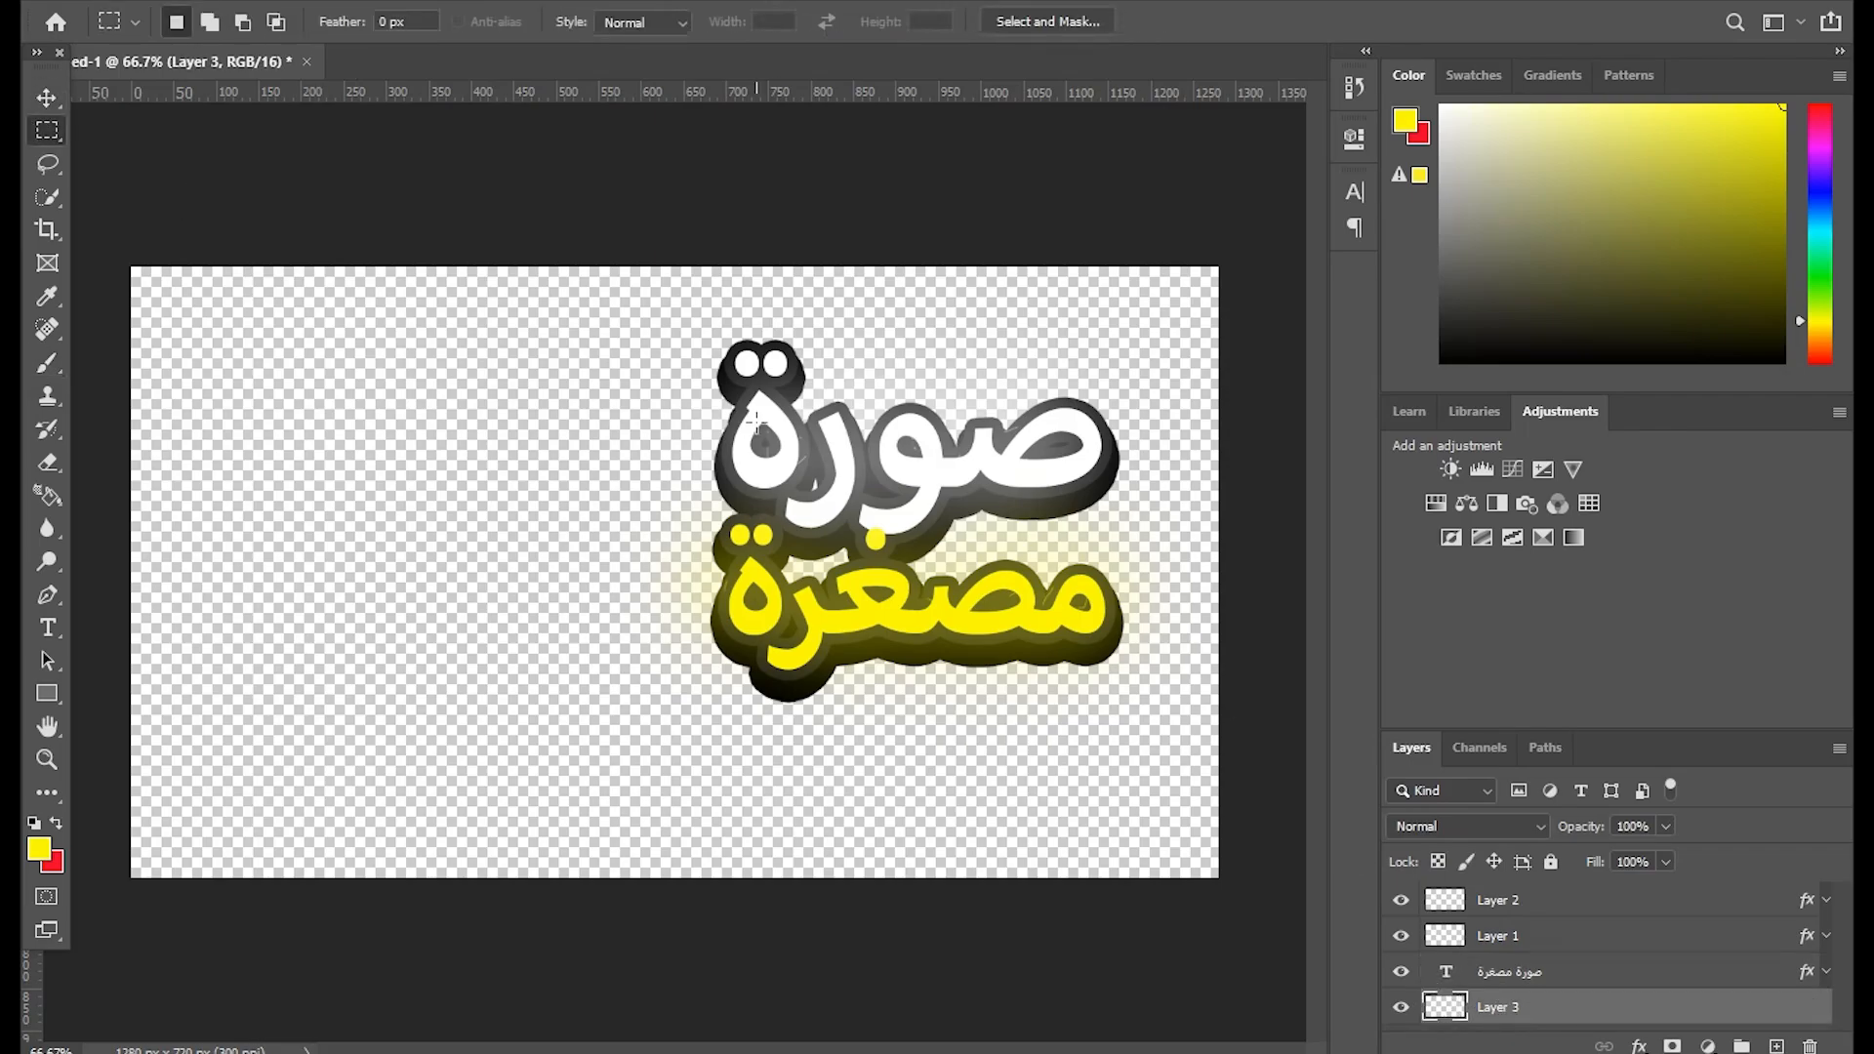
left_click_drag(727, 434, 1113, 633)
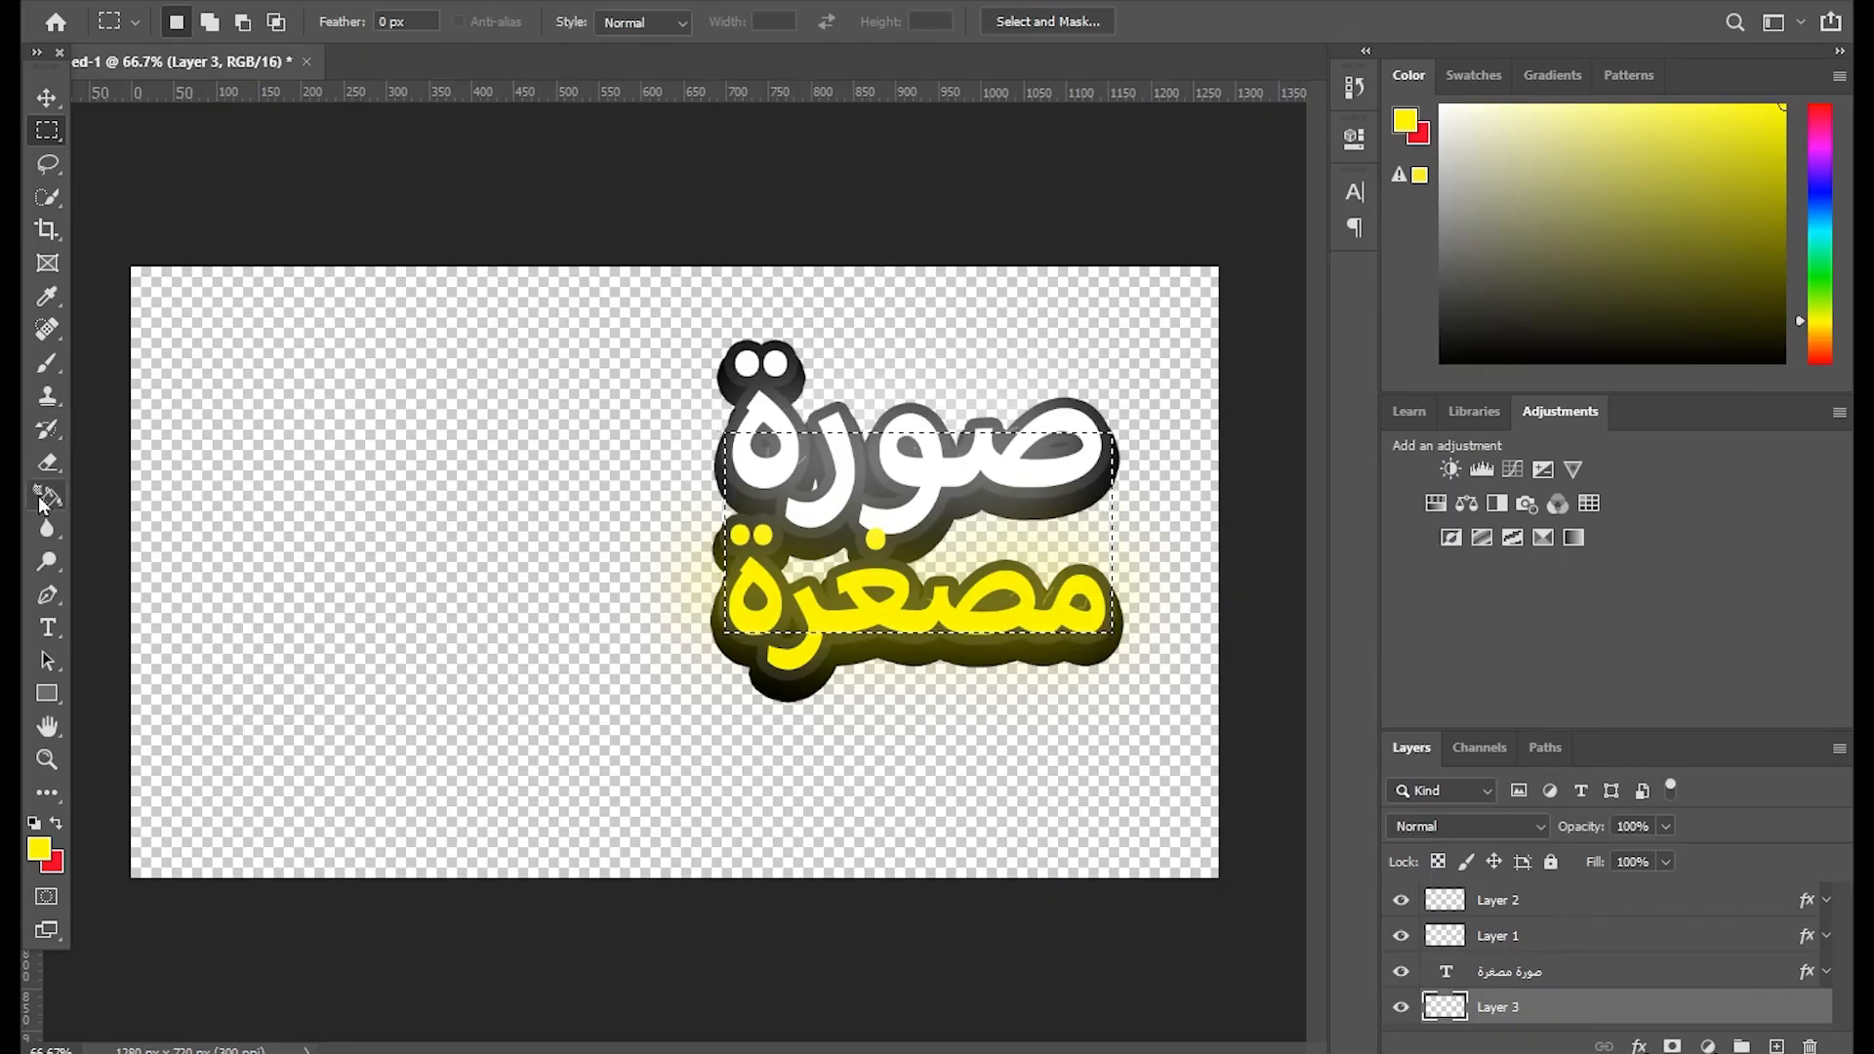
Sample black from the lettering's shadow and paint the selection's left part with a 56 px Soft Round brush.
left_click(44, 364)
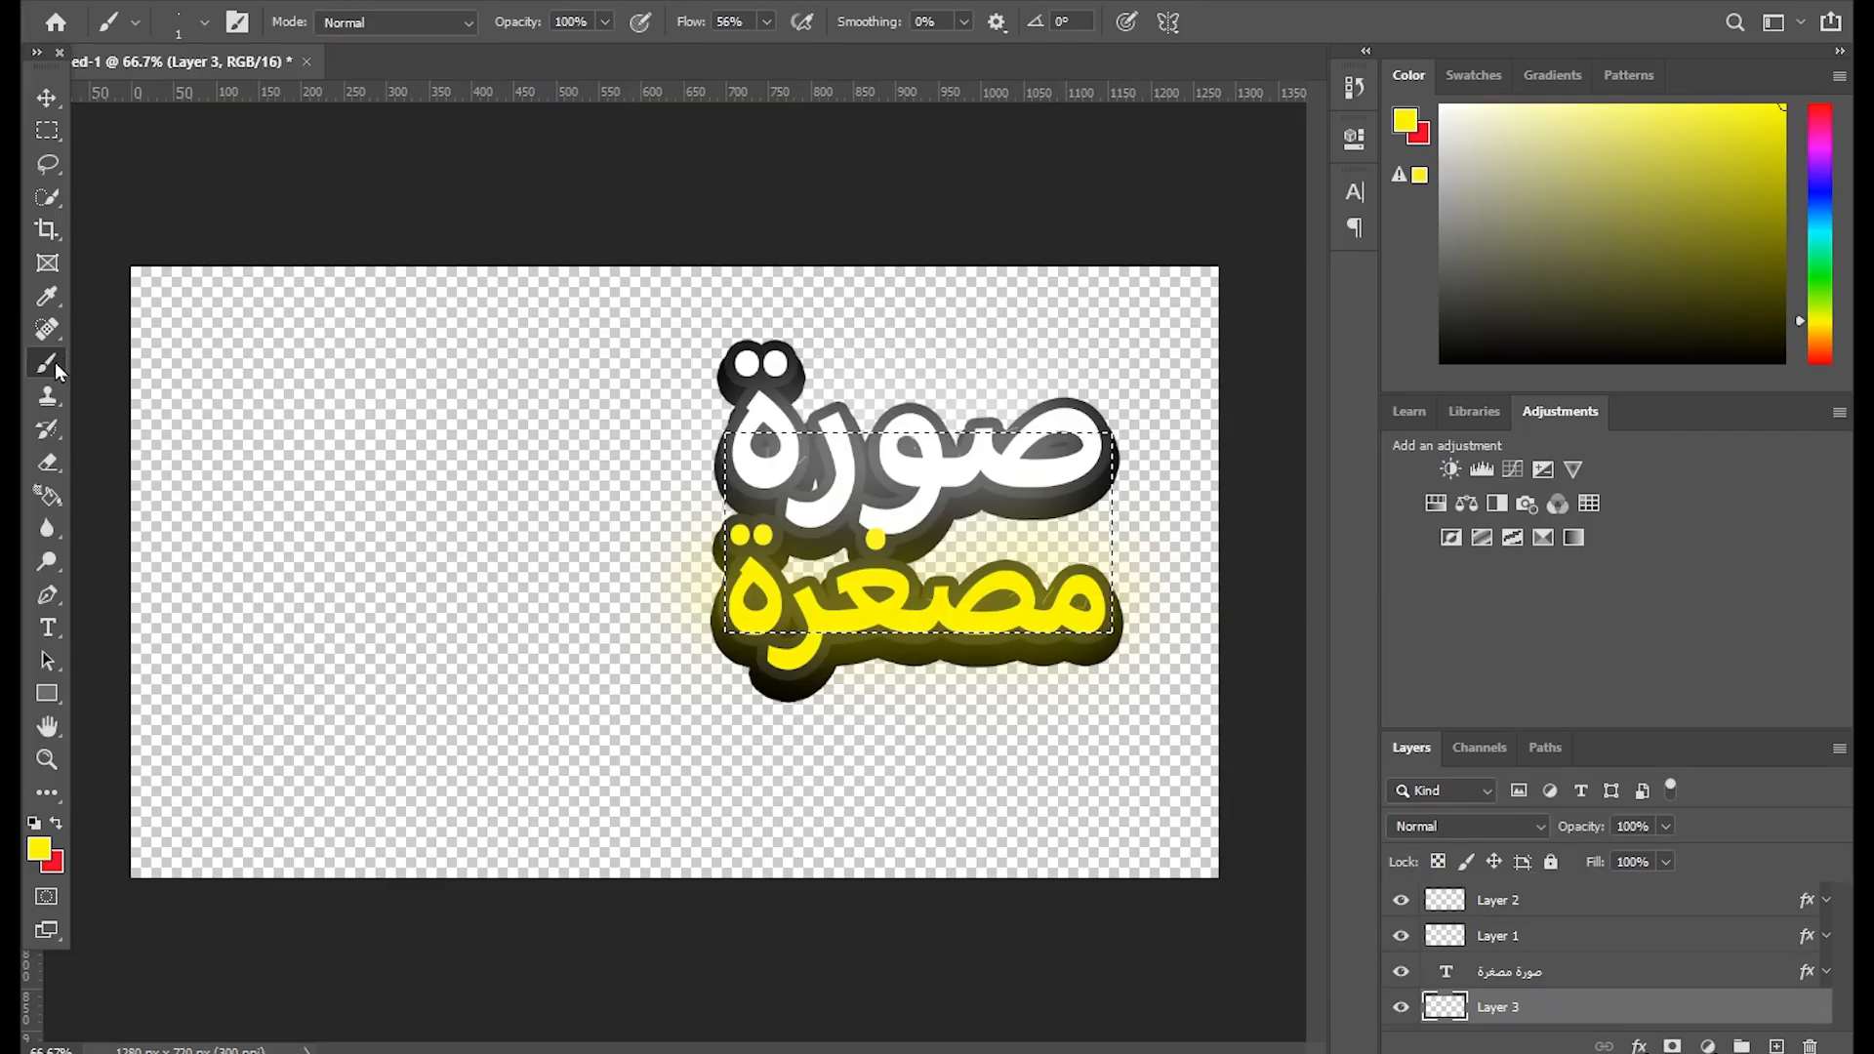
left_click(753, 510, "alt")
right_click(753, 510)
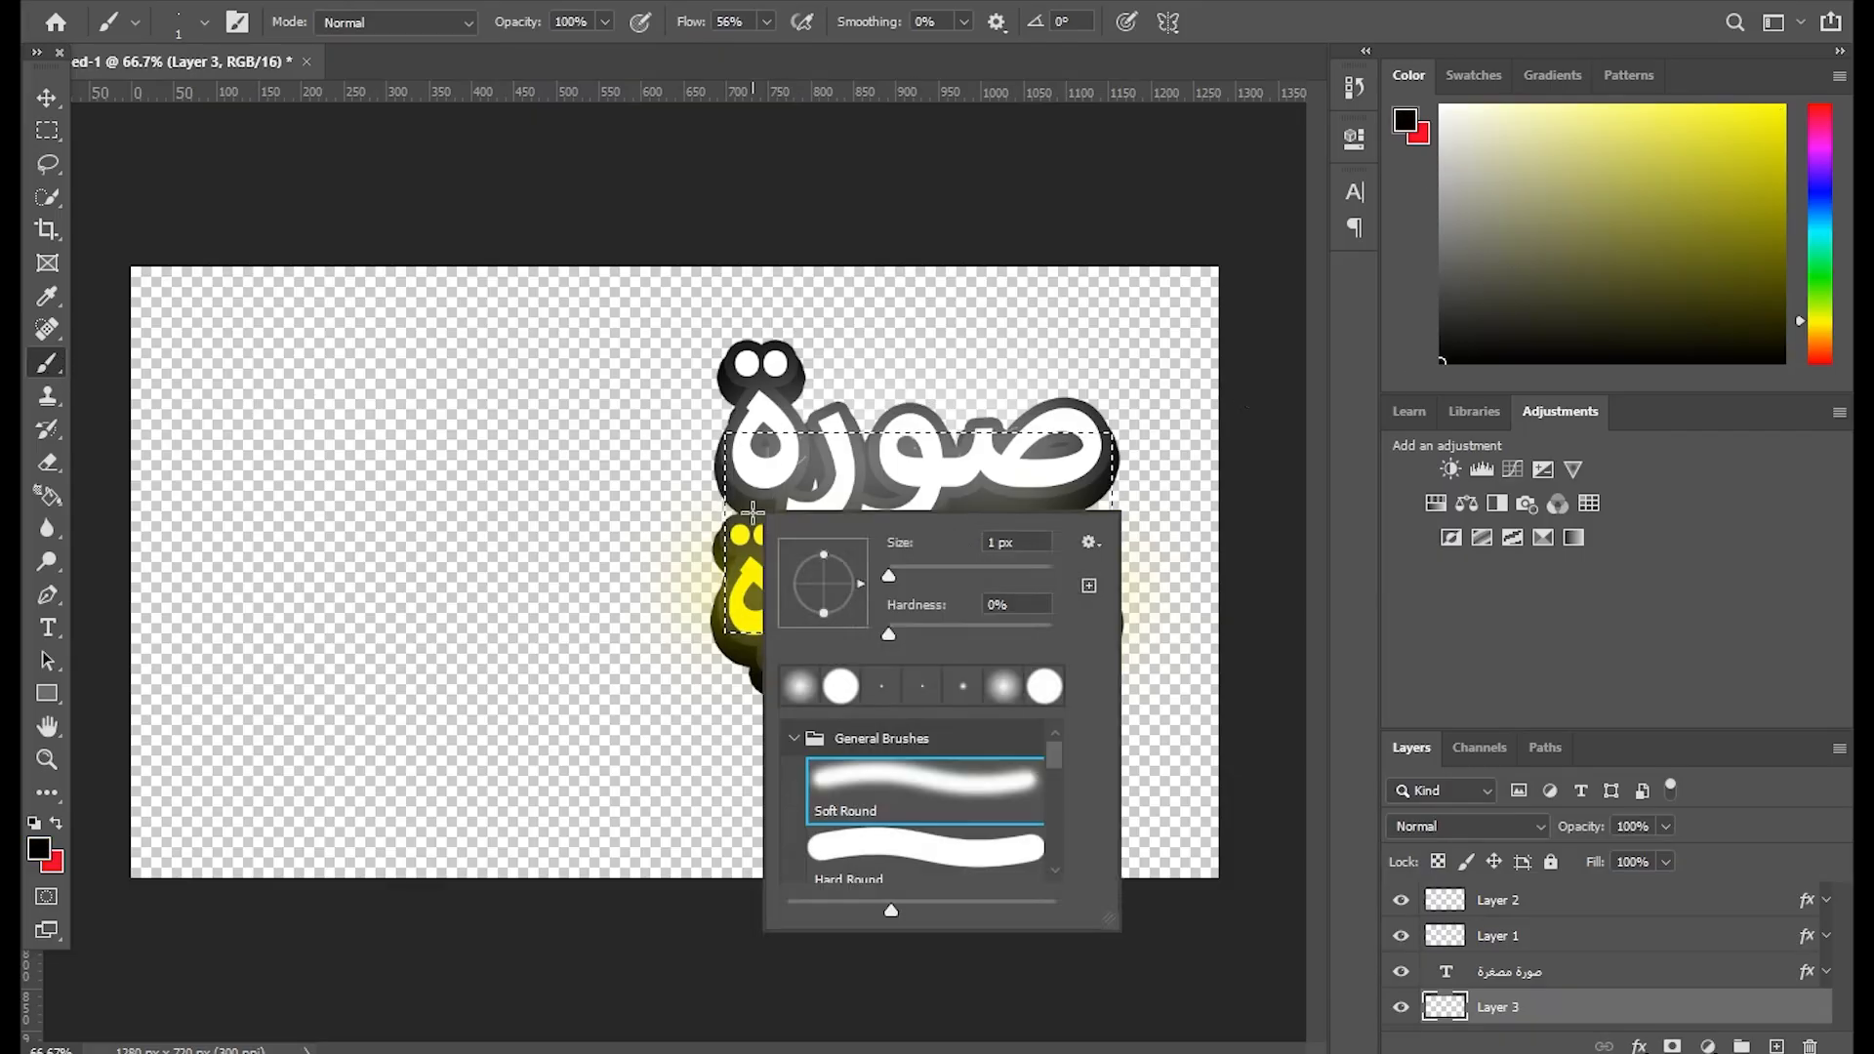
left_click_drag(889, 574, 935, 578)
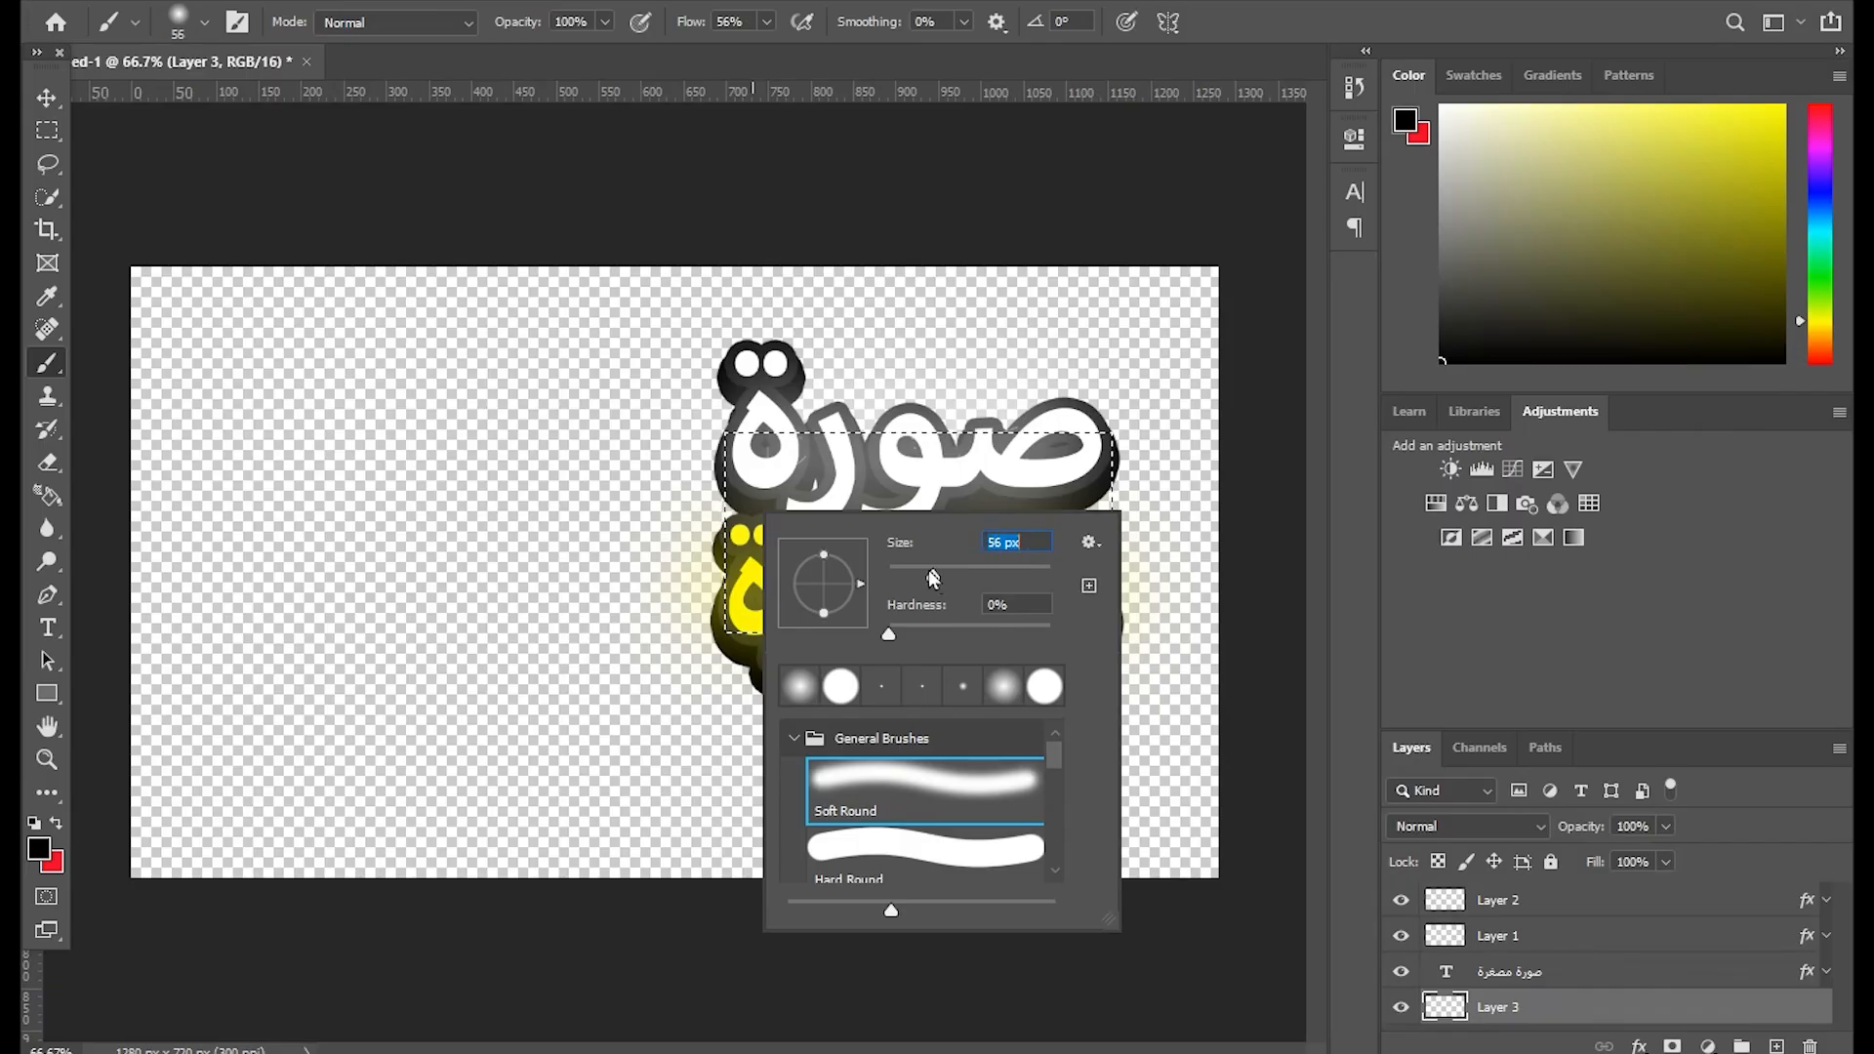
key("Return")
left_click_drag(769, 582, 725, 457)
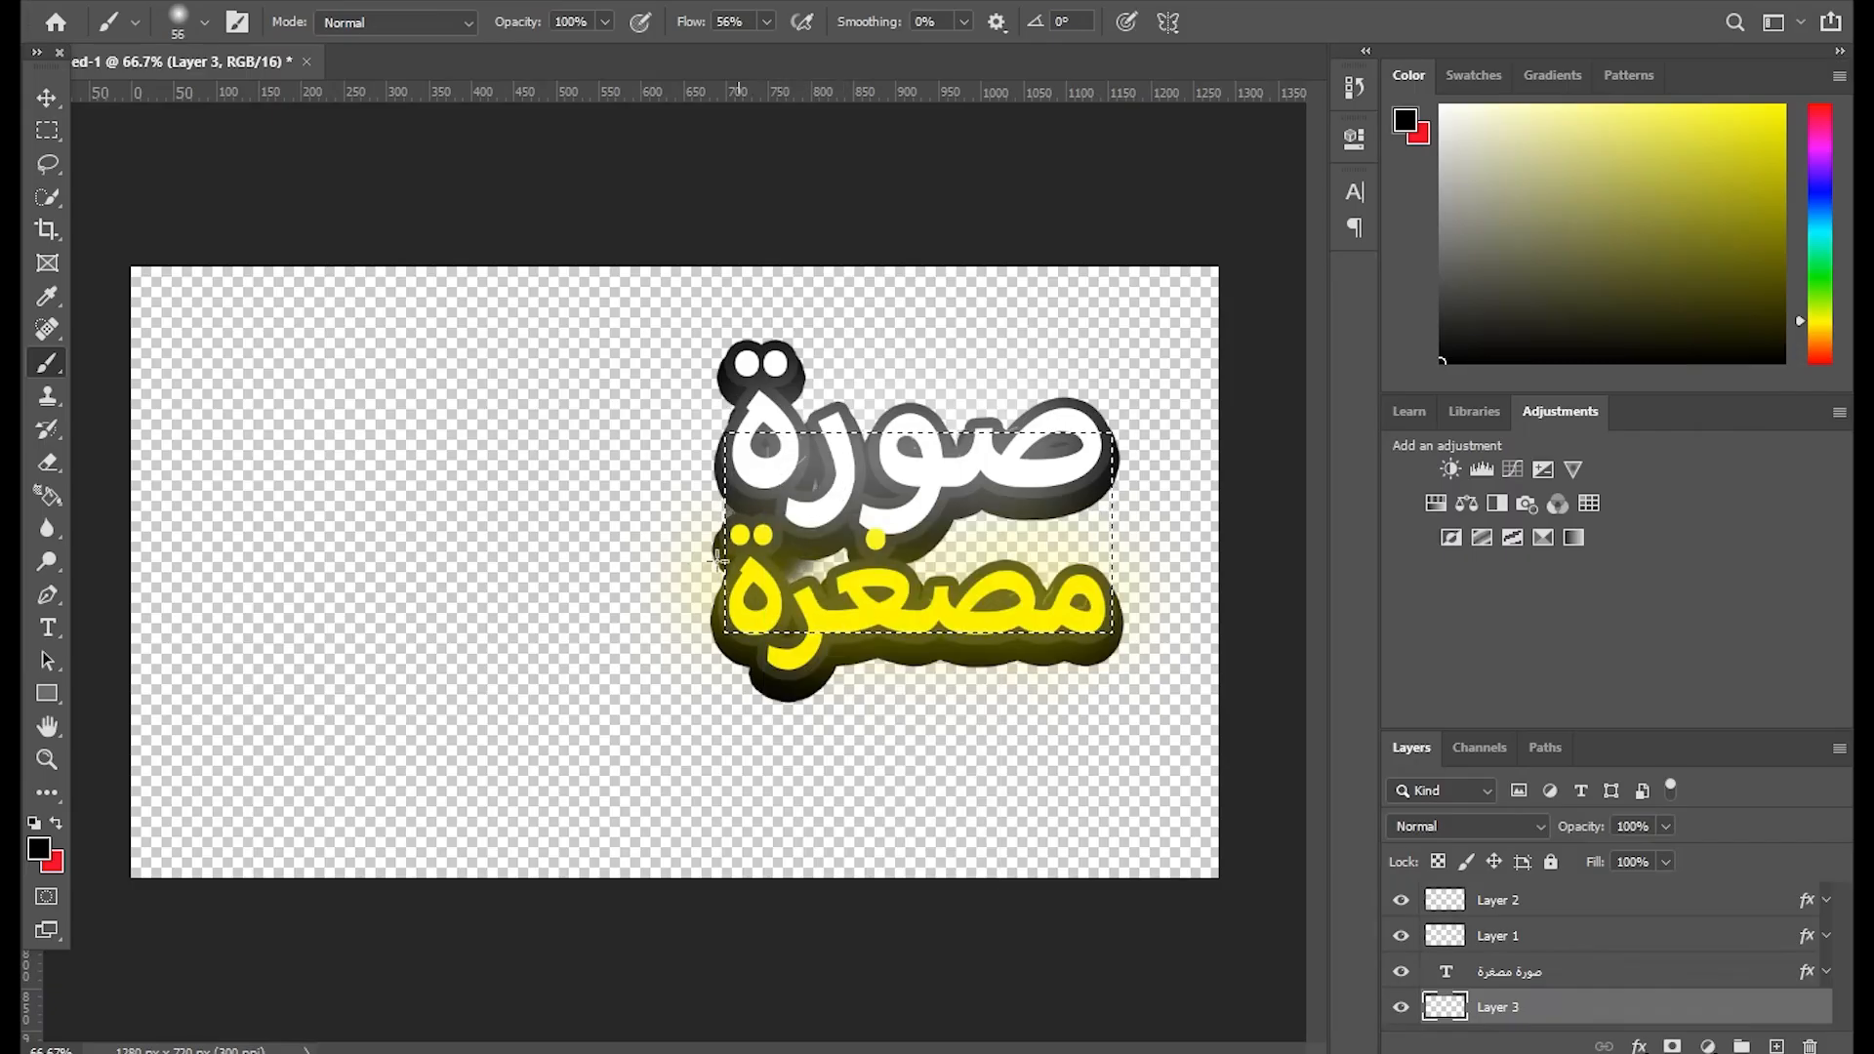
Switch to the Hard Round brush at 56 px and fill the rest of the gap between the words with black.
right_click(737, 488)
left_click(840, 830)
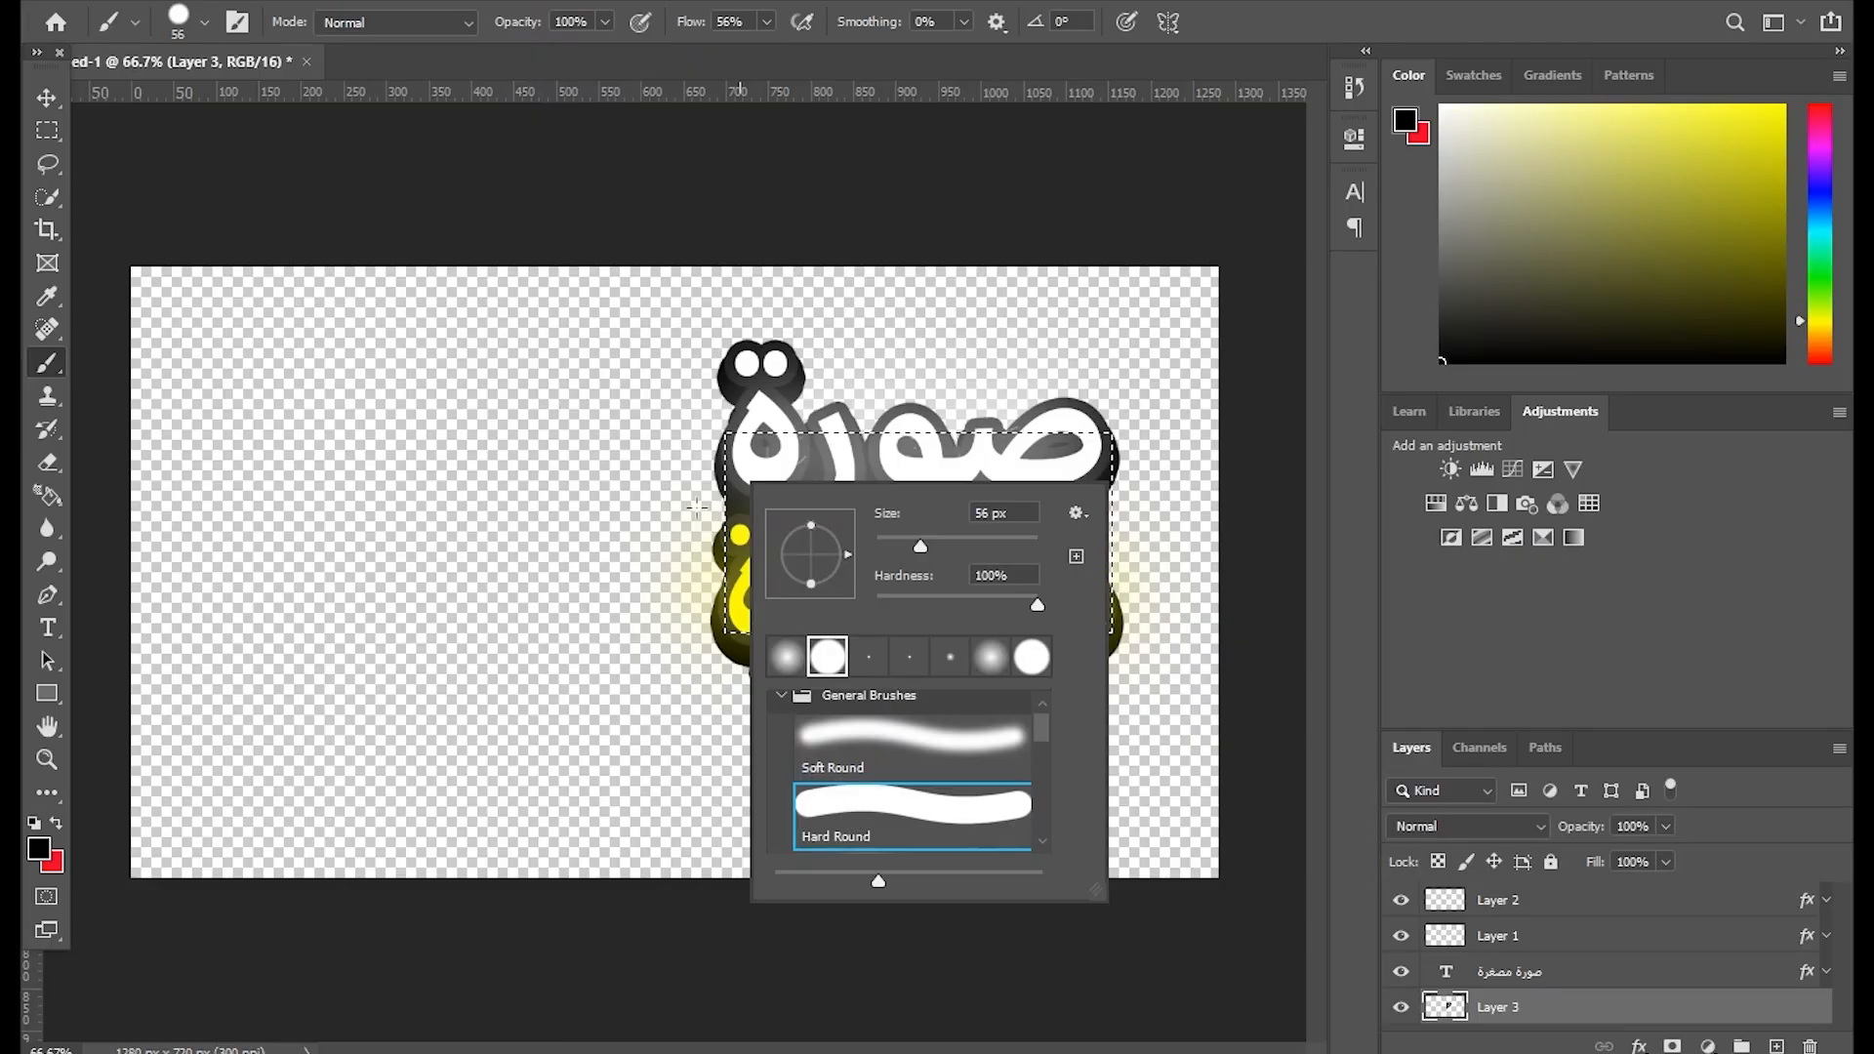
key("Return")
mouse_move(793, 571)
left_mouse_down()
mouse_move(726, 612)
mouse_move(864, 539)
mouse_move(984, 559)
mouse_move(906, 570)
mouse_move(1108, 576)
left_mouse_up()
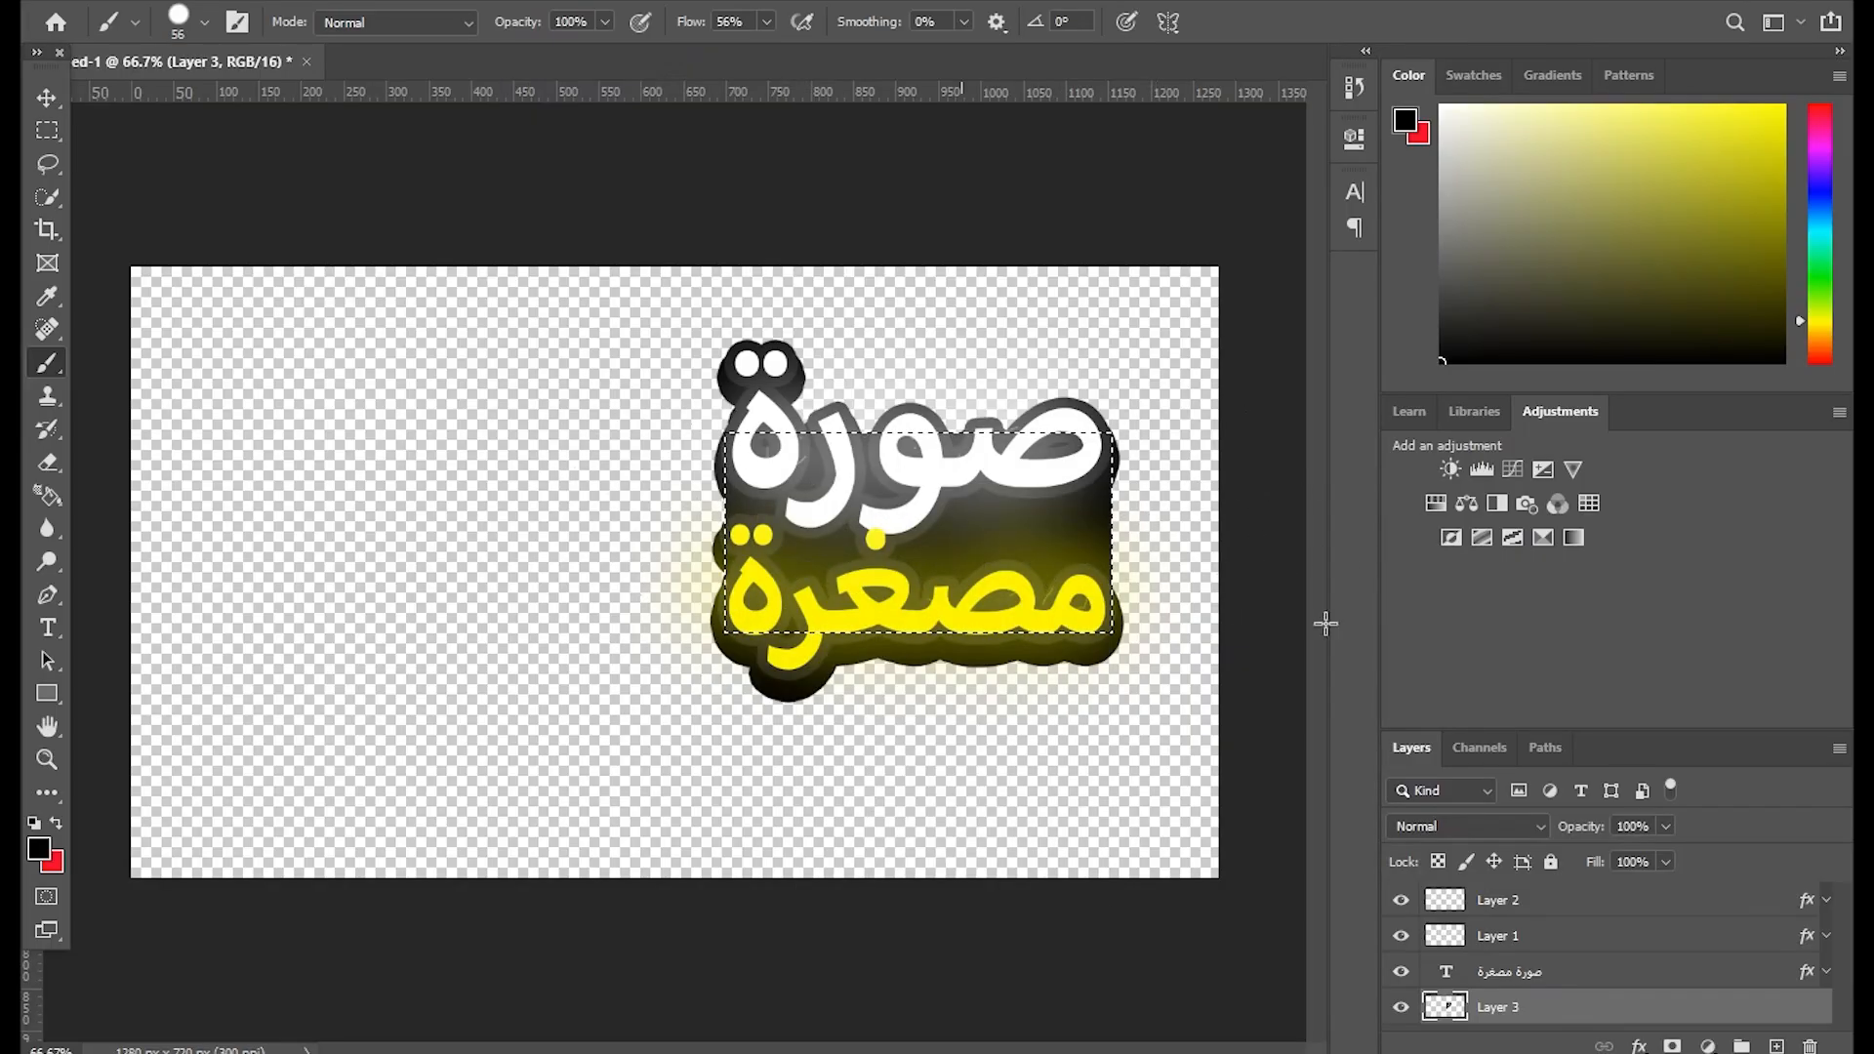
Make the صورة مصغرة text layer active and clear the rectangular selection.
left_click(46, 98)
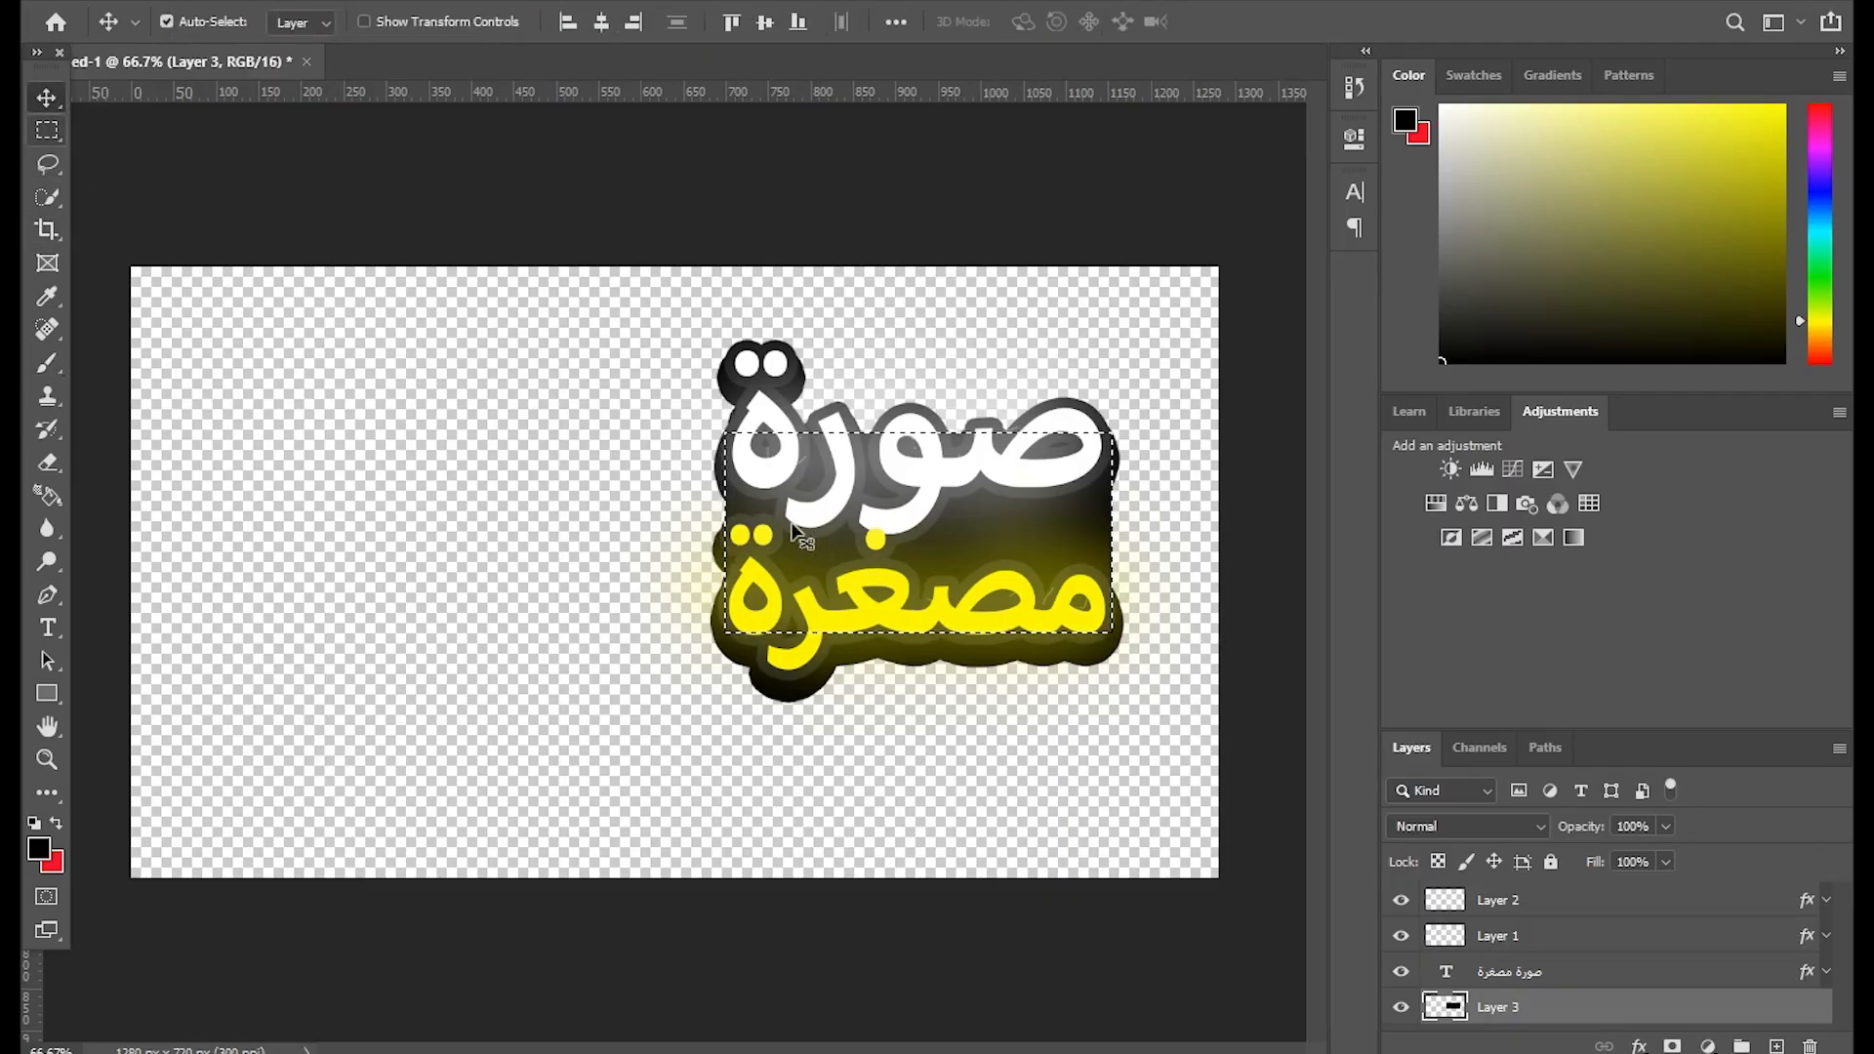
left_click(798, 396)
left_click(47, 130)
key("ctrl+d")
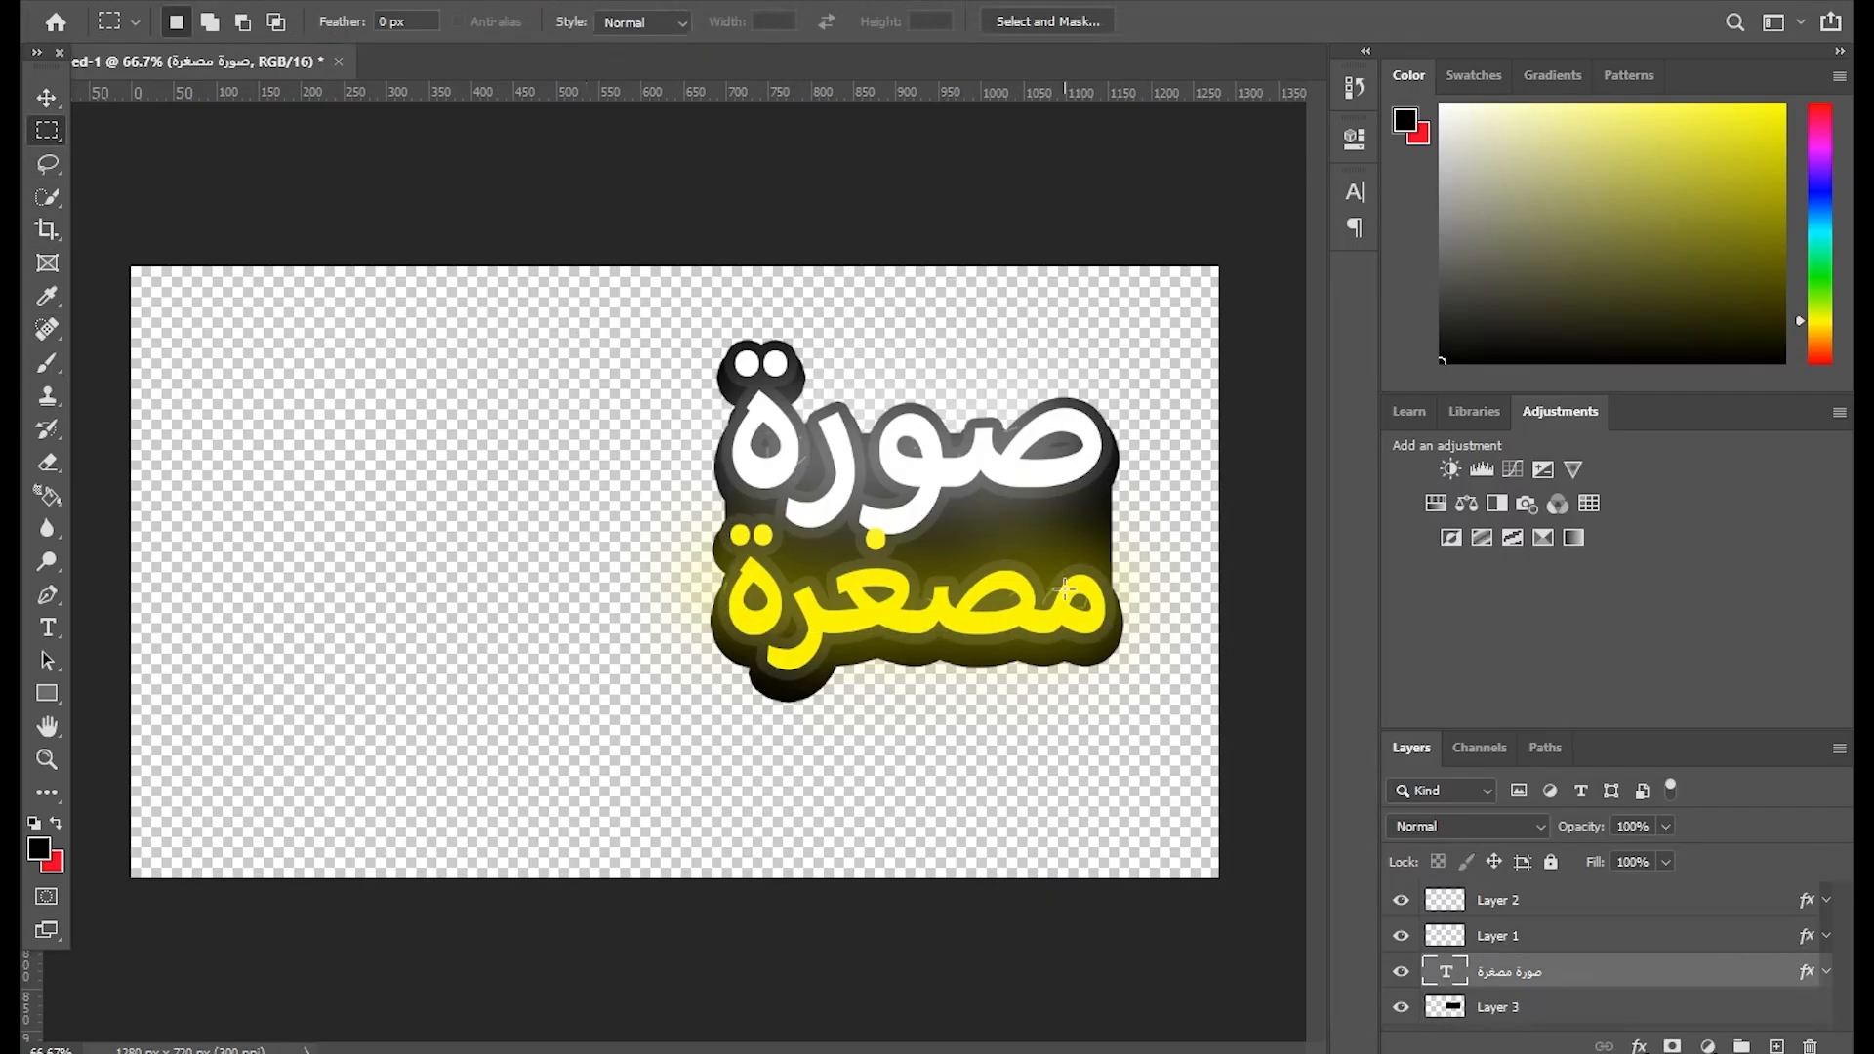
Examine the lettering and its black backing at different zoom levels.
left_click(47, 759)
left_click_drag(478, 592, 362, 589)
right_click(672, 530)
left_click(714, 541)
left_click_drag(714, 541, 749, 583)
right_click(667, 518)
left_click(689, 533)
right_click(673, 504)
left_click(710, 519)
left_click_drag(913, 532, 859, 533)
Start a new text layer in the empty area beside the lettering, using the EmojiOne font.
left_click(46, 629)
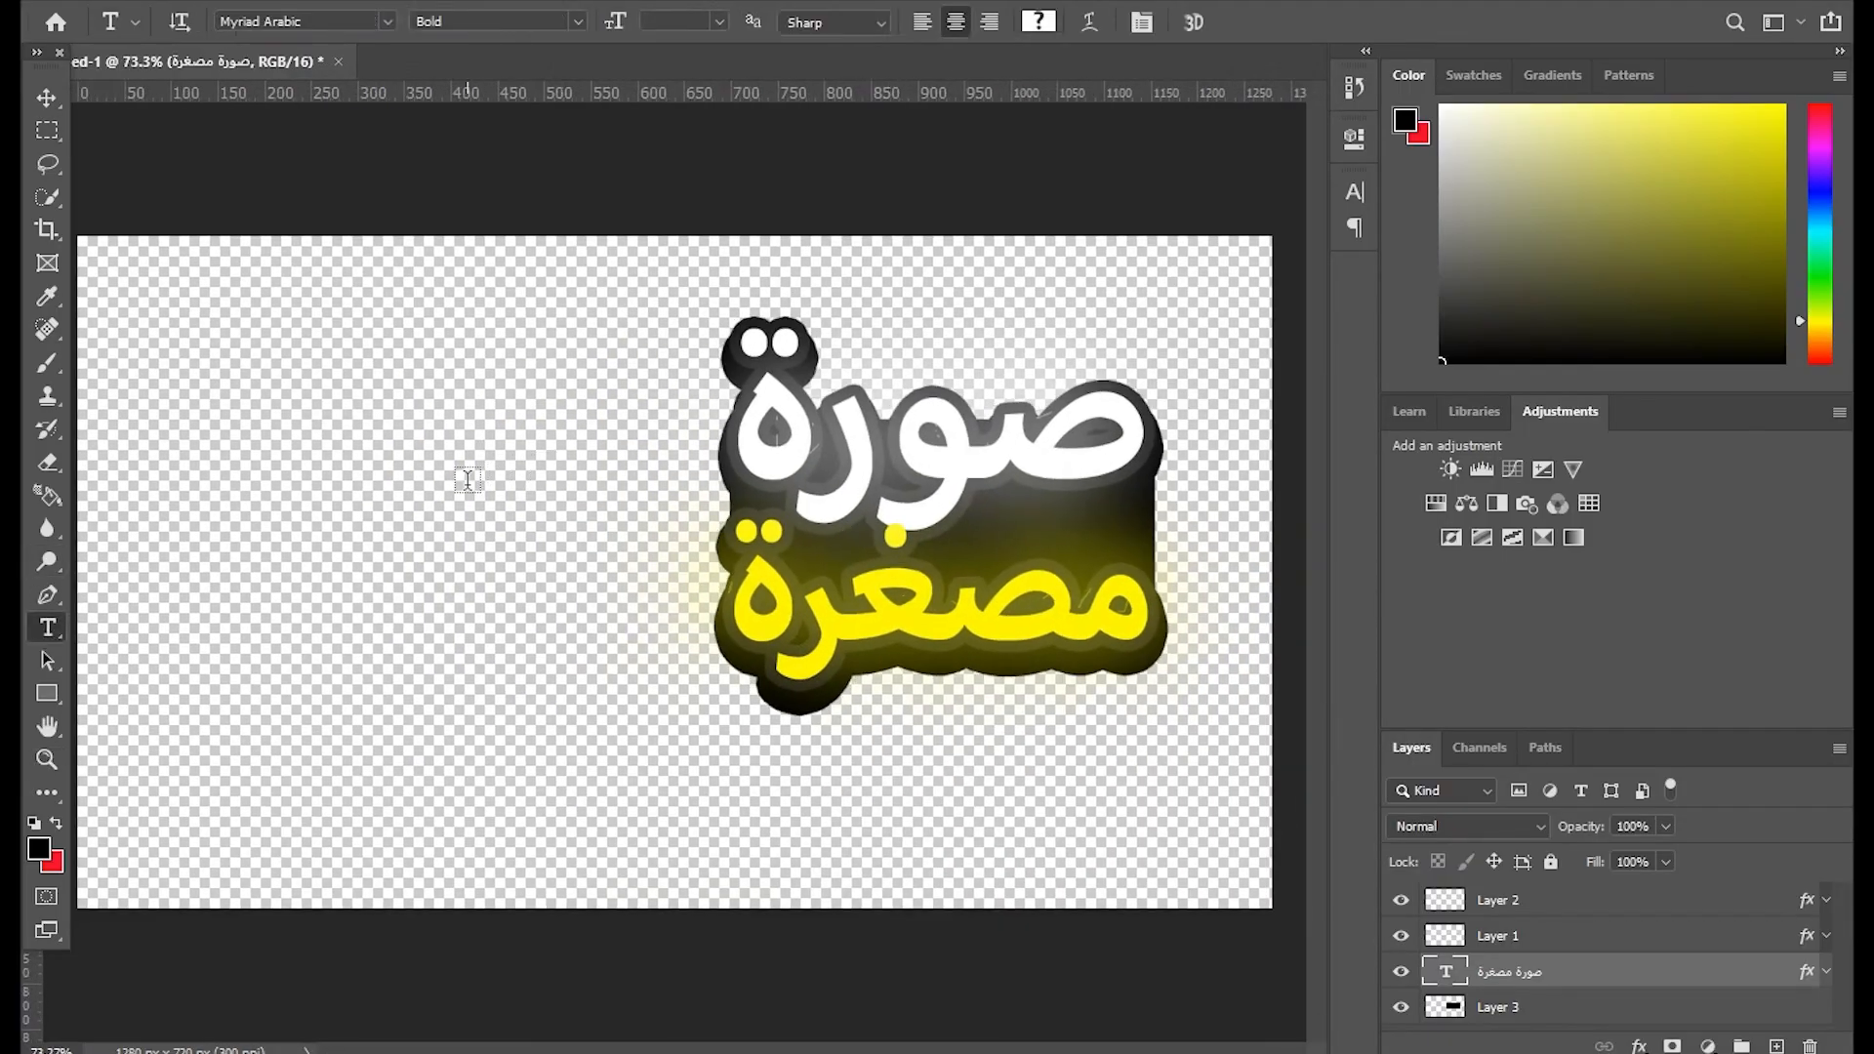
left_click(467, 482)
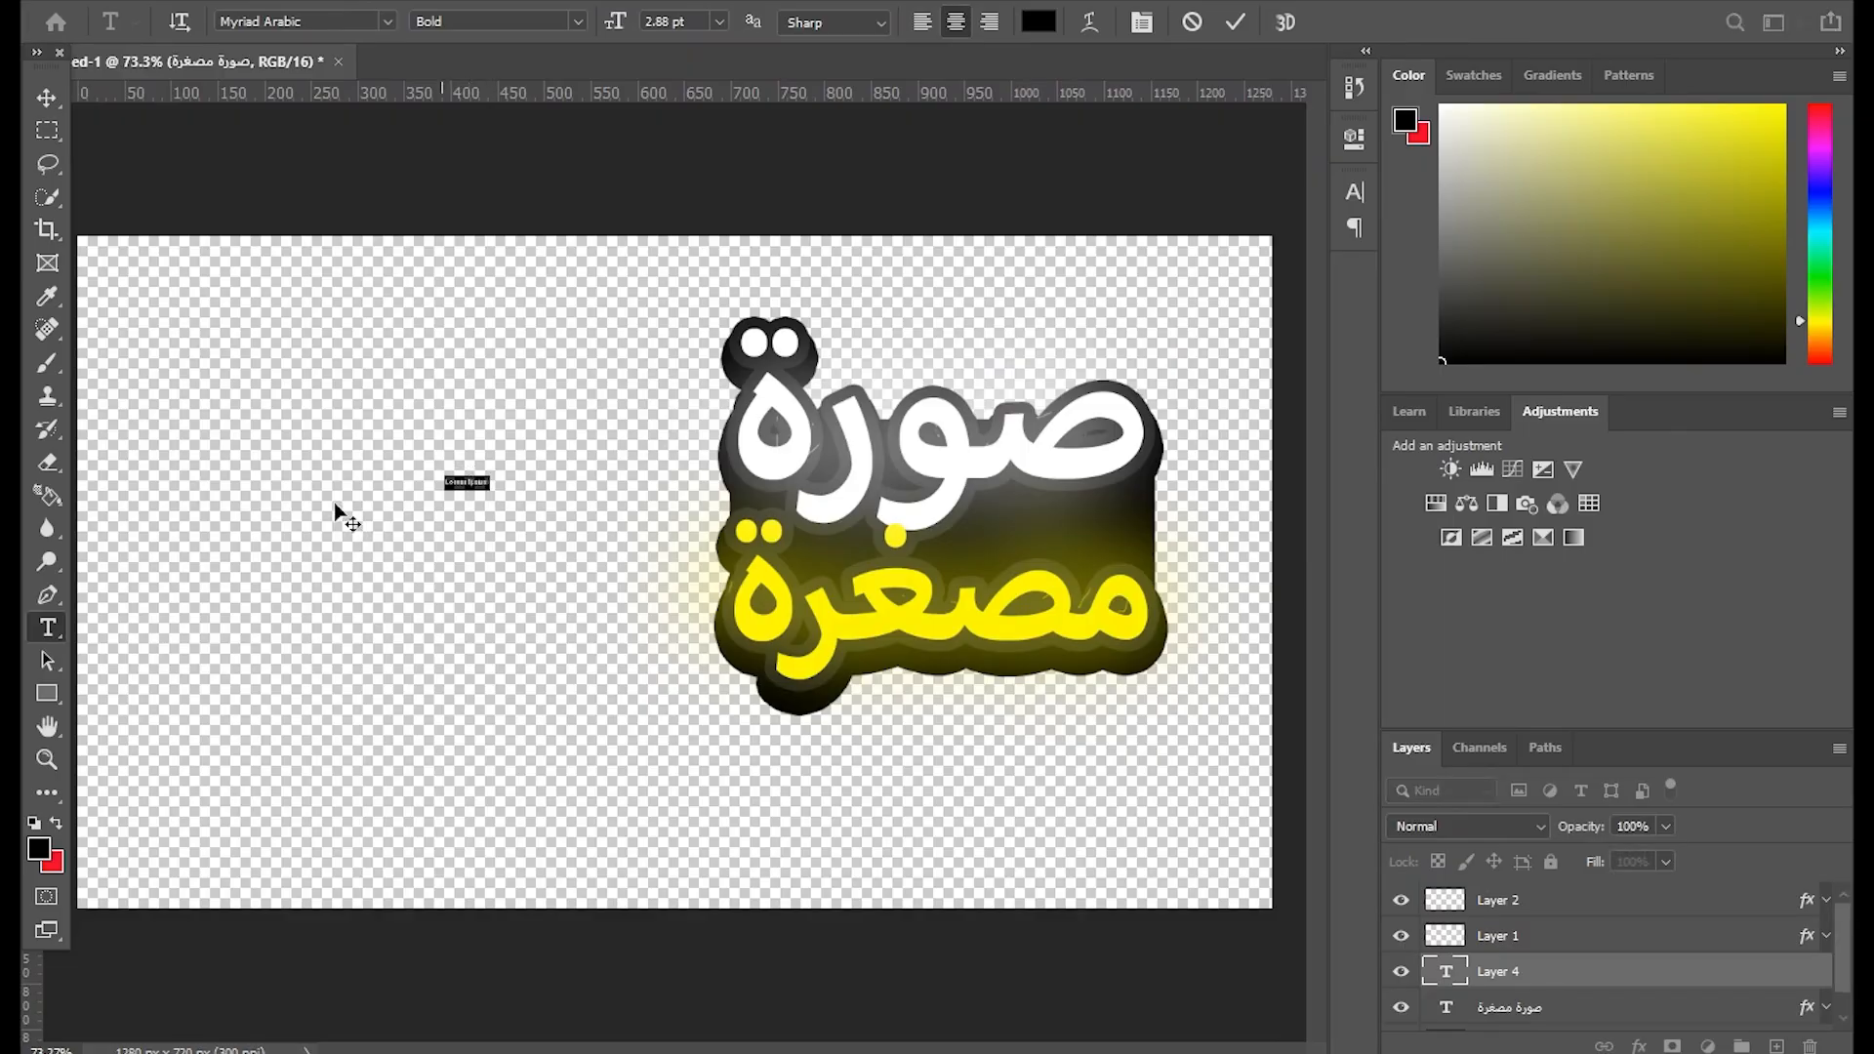
left_click(388, 23)
scroll(420, 456, "up", 3)
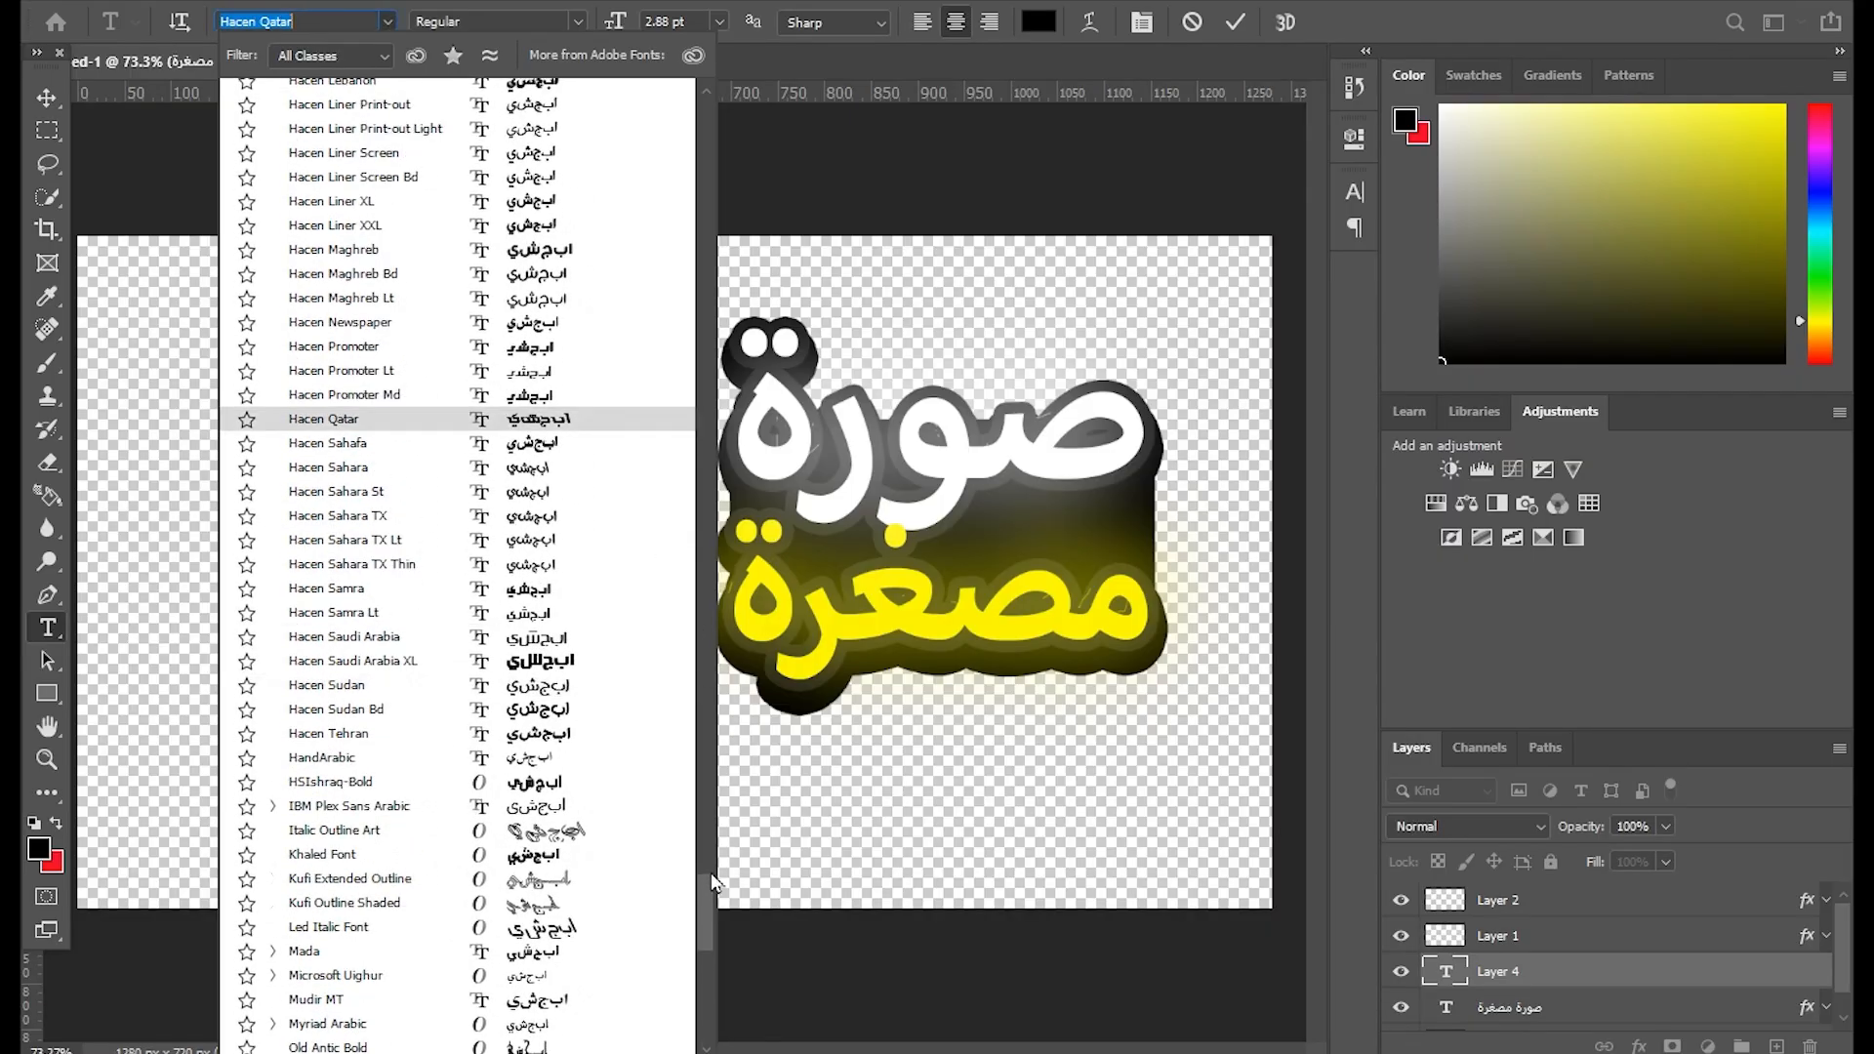
left_click_drag(703, 913, 700, 78)
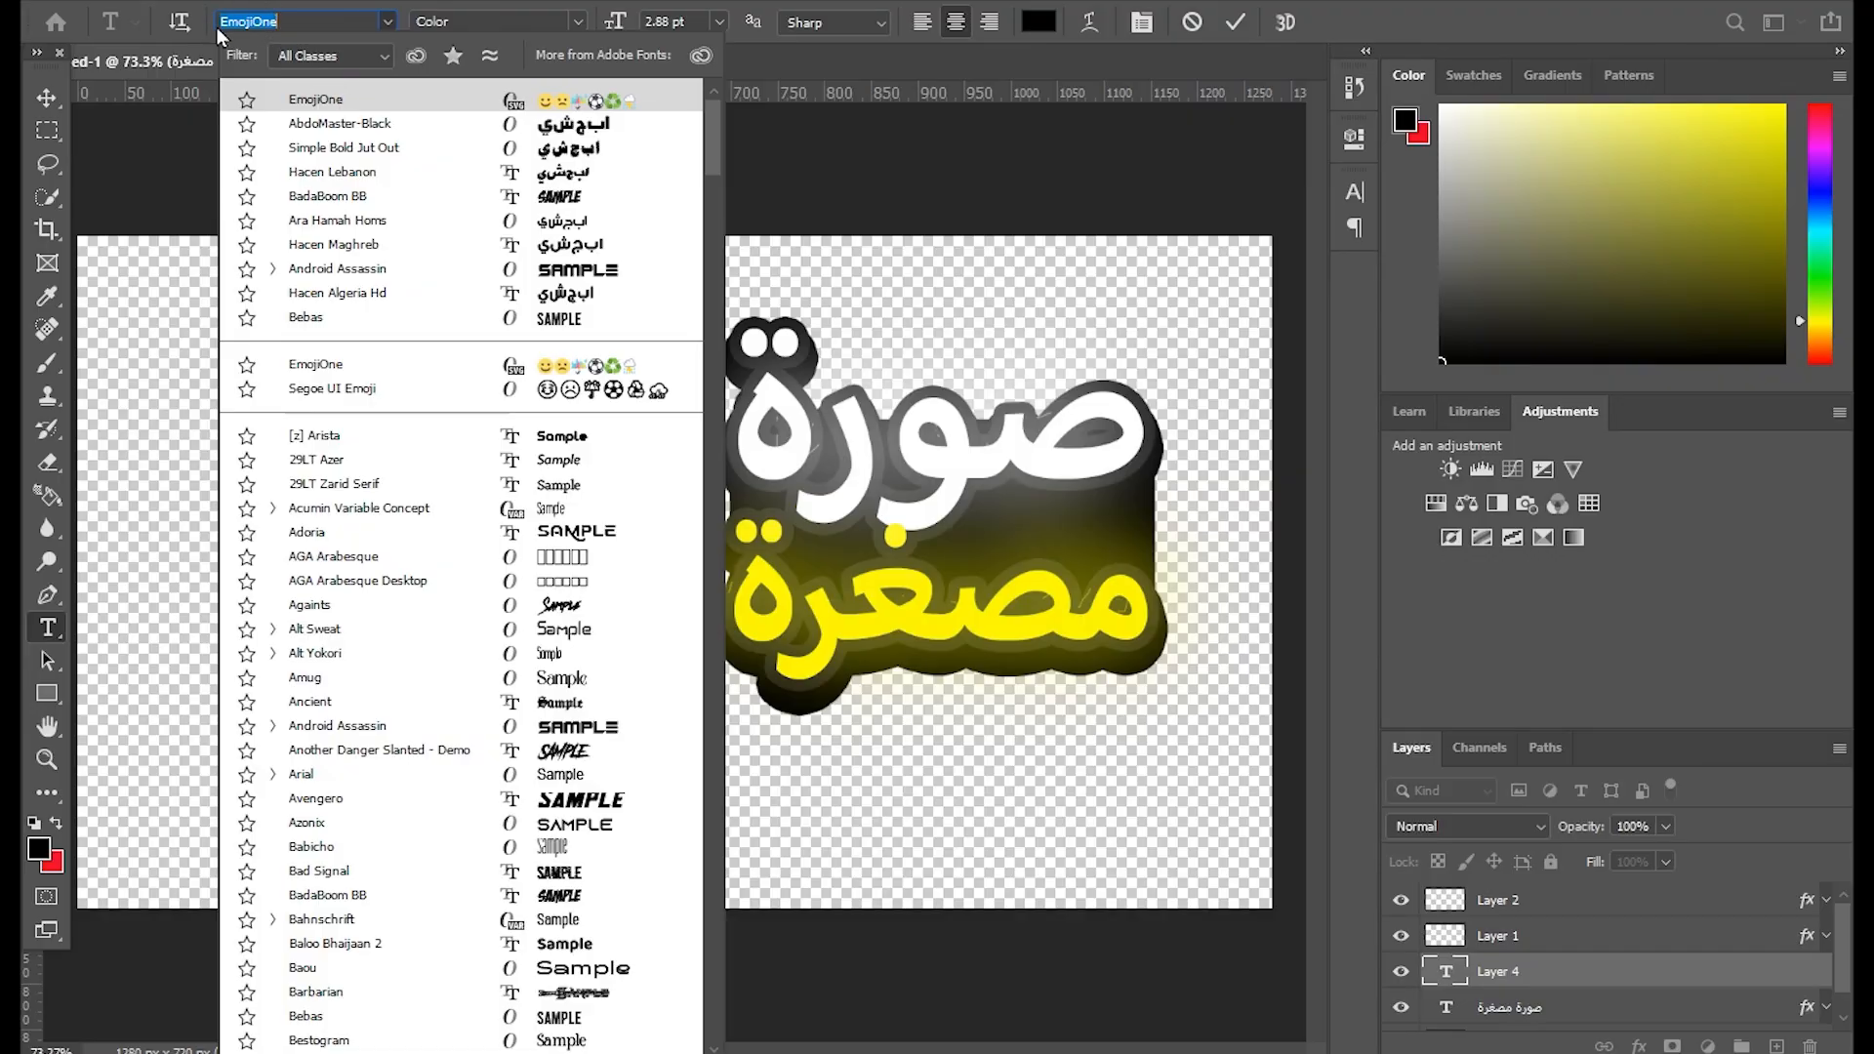
left_click(300, 106)
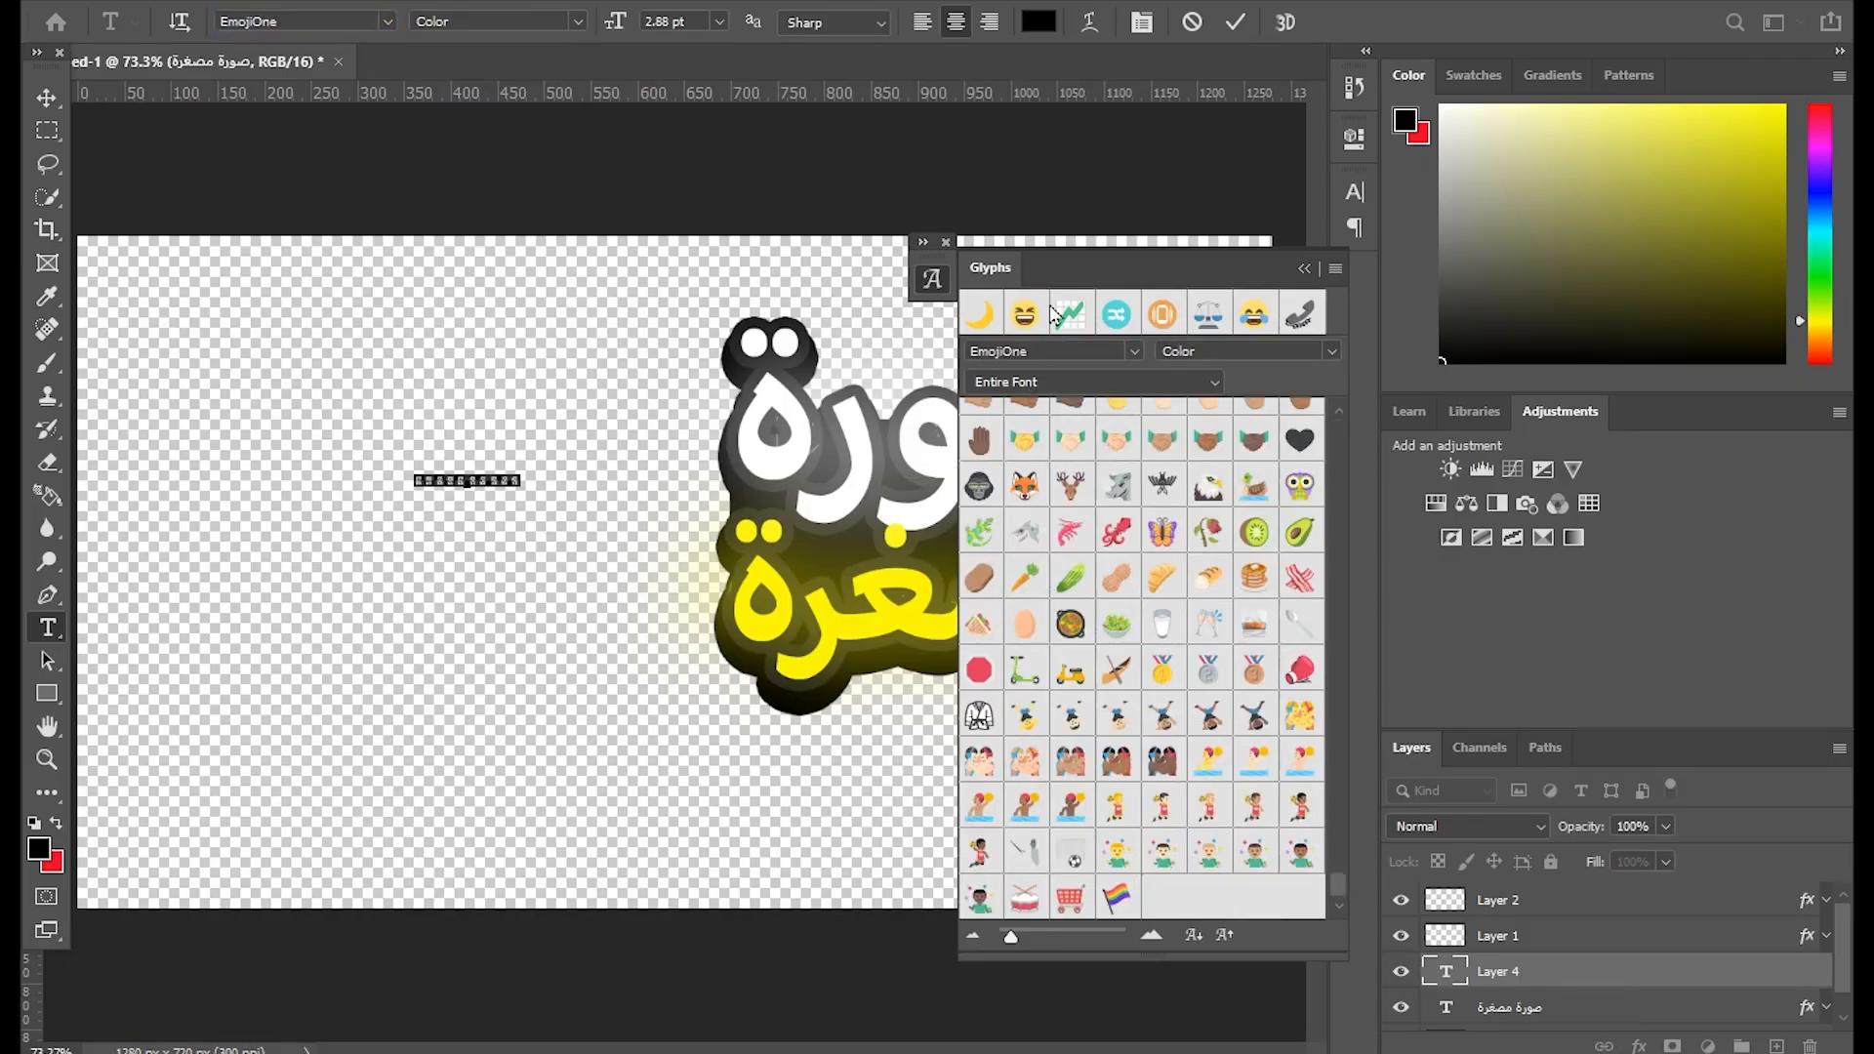
Insert the smiling sunglasses emoji from the EmojiOne glyphs into the new text layer and collapse the glyph list.
scroll(1161, 656, "up", 10)
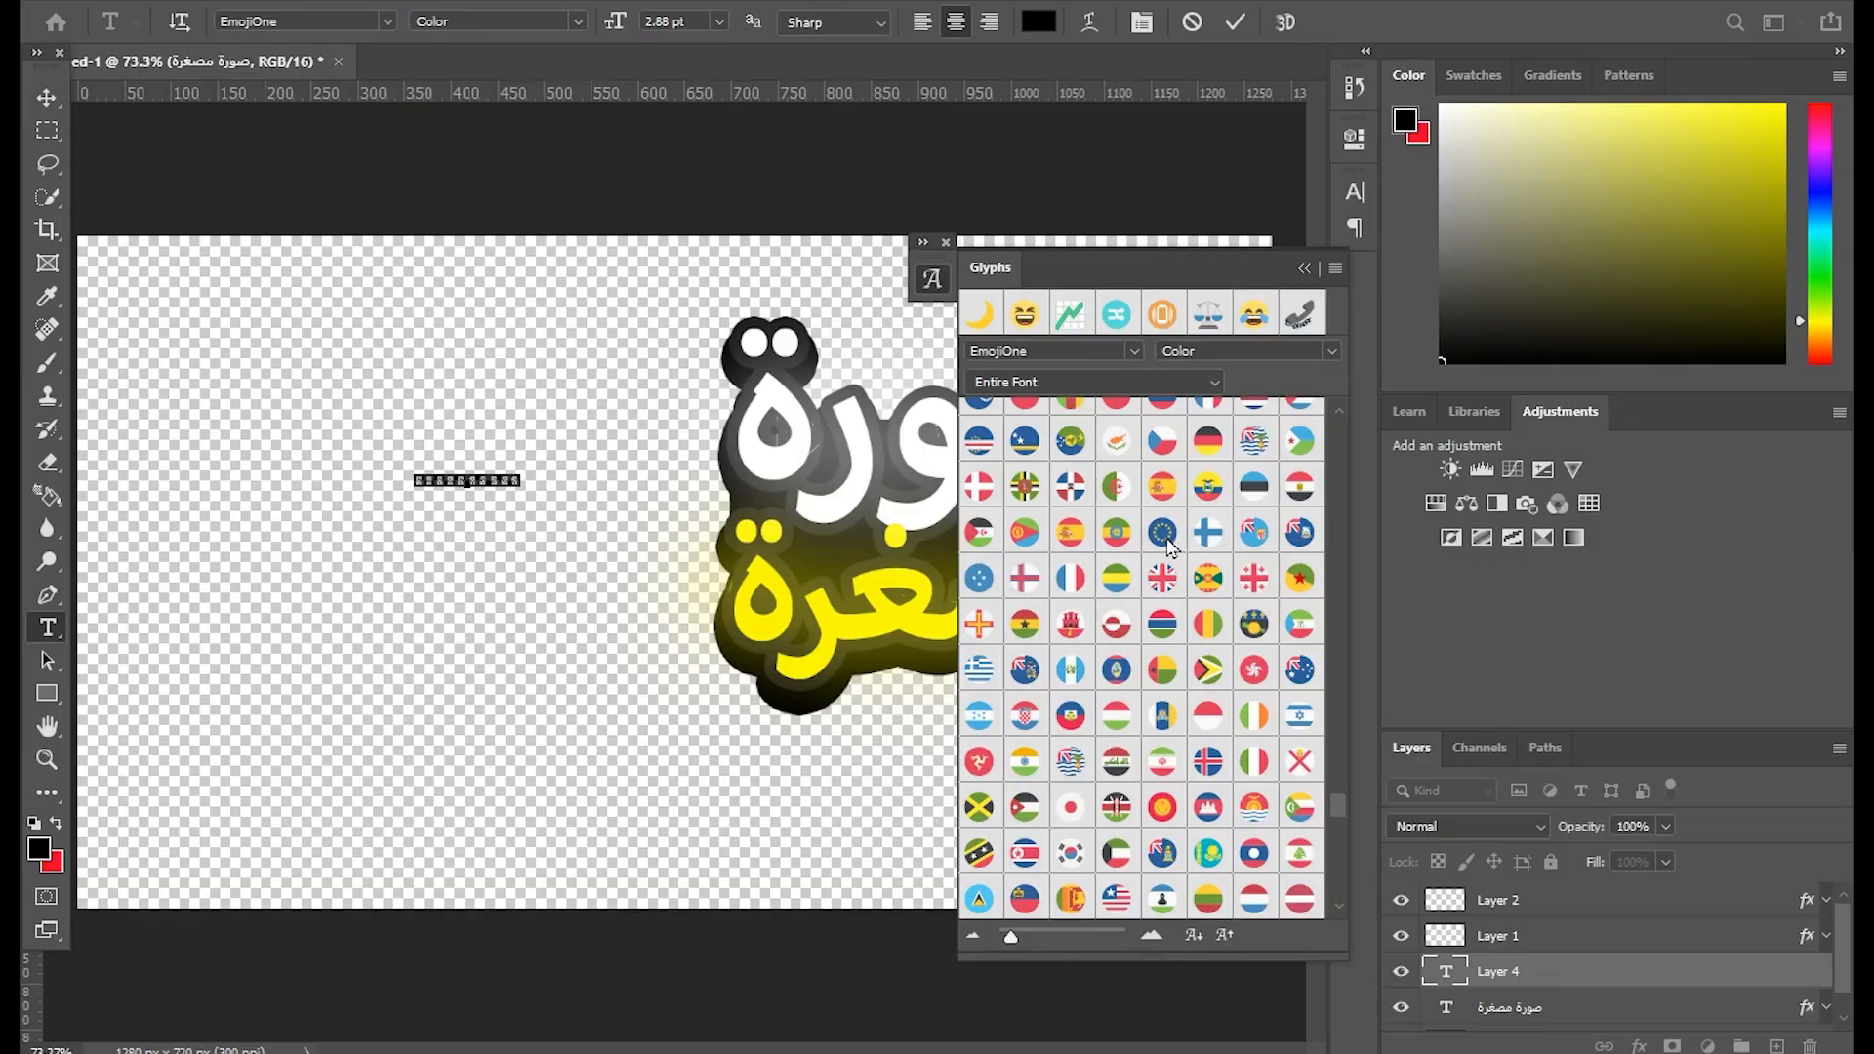
scroll(1168, 542, "up", 5)
left_click_drag(1337, 789, 1339, 432)
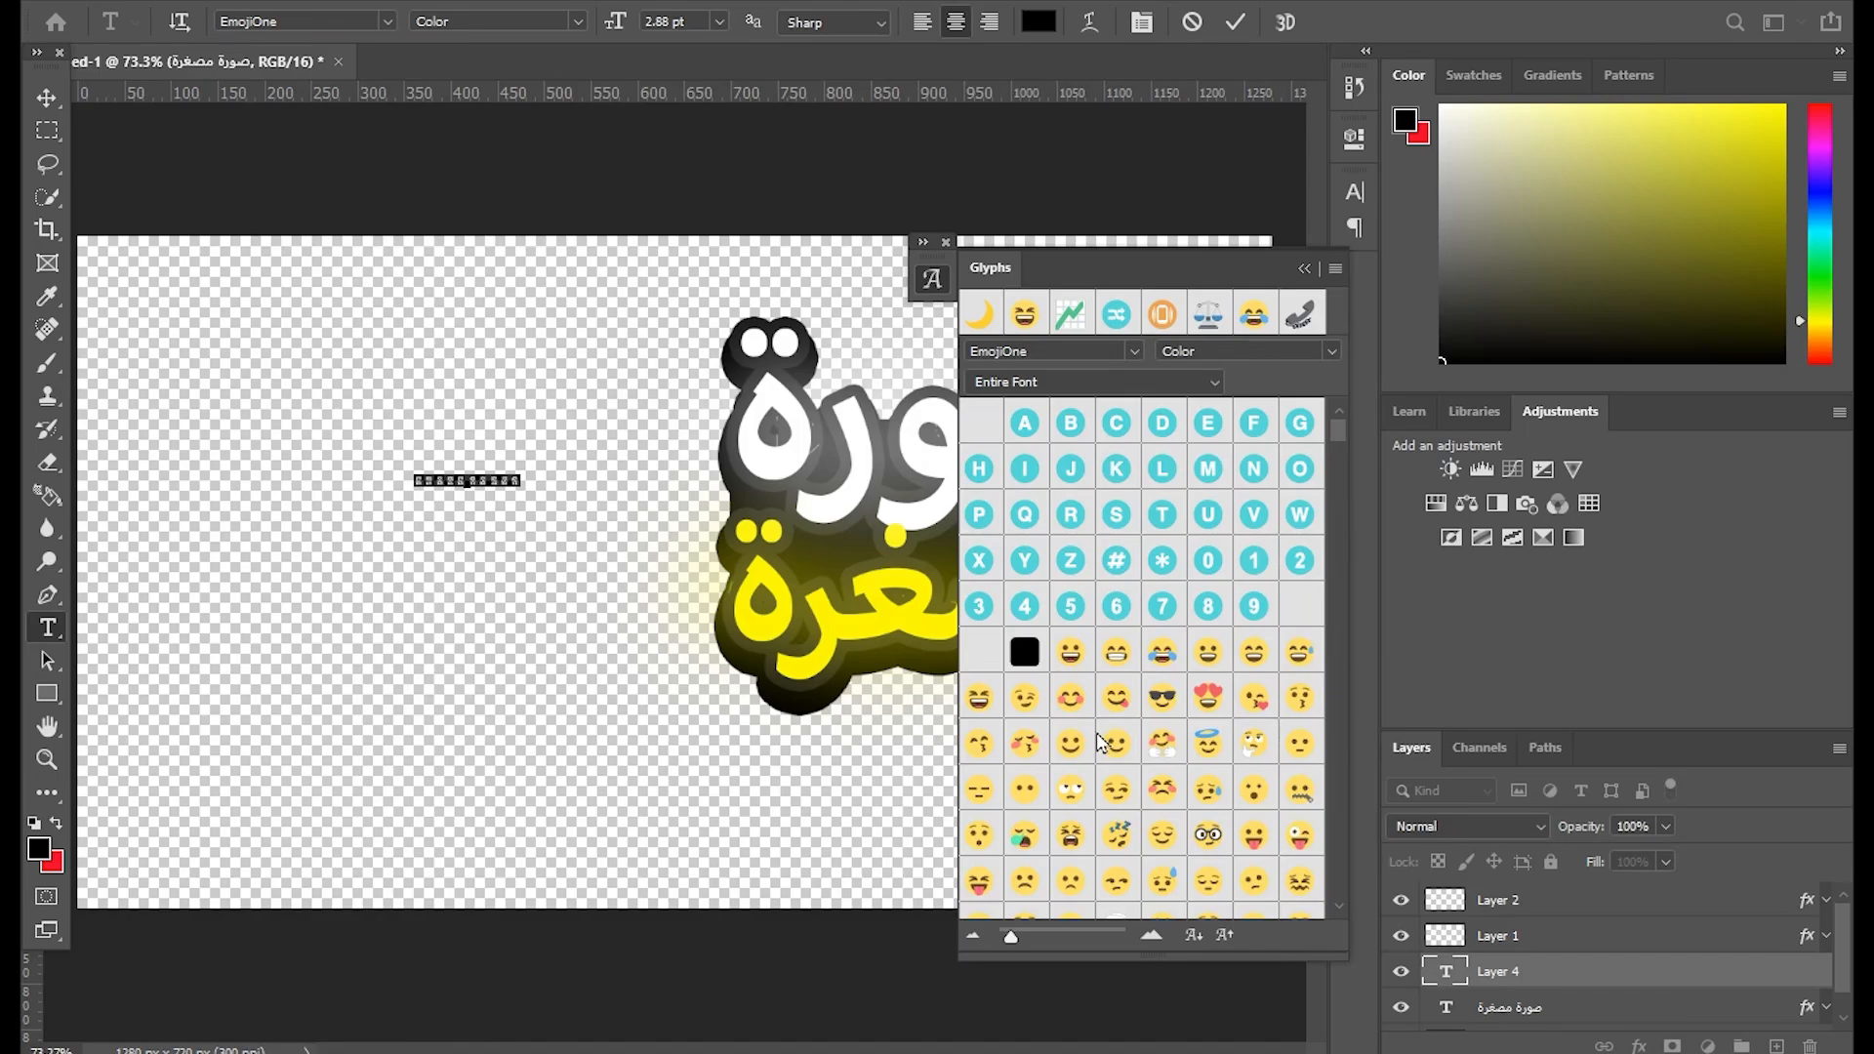
scroll(1208, 742, "down", 2)
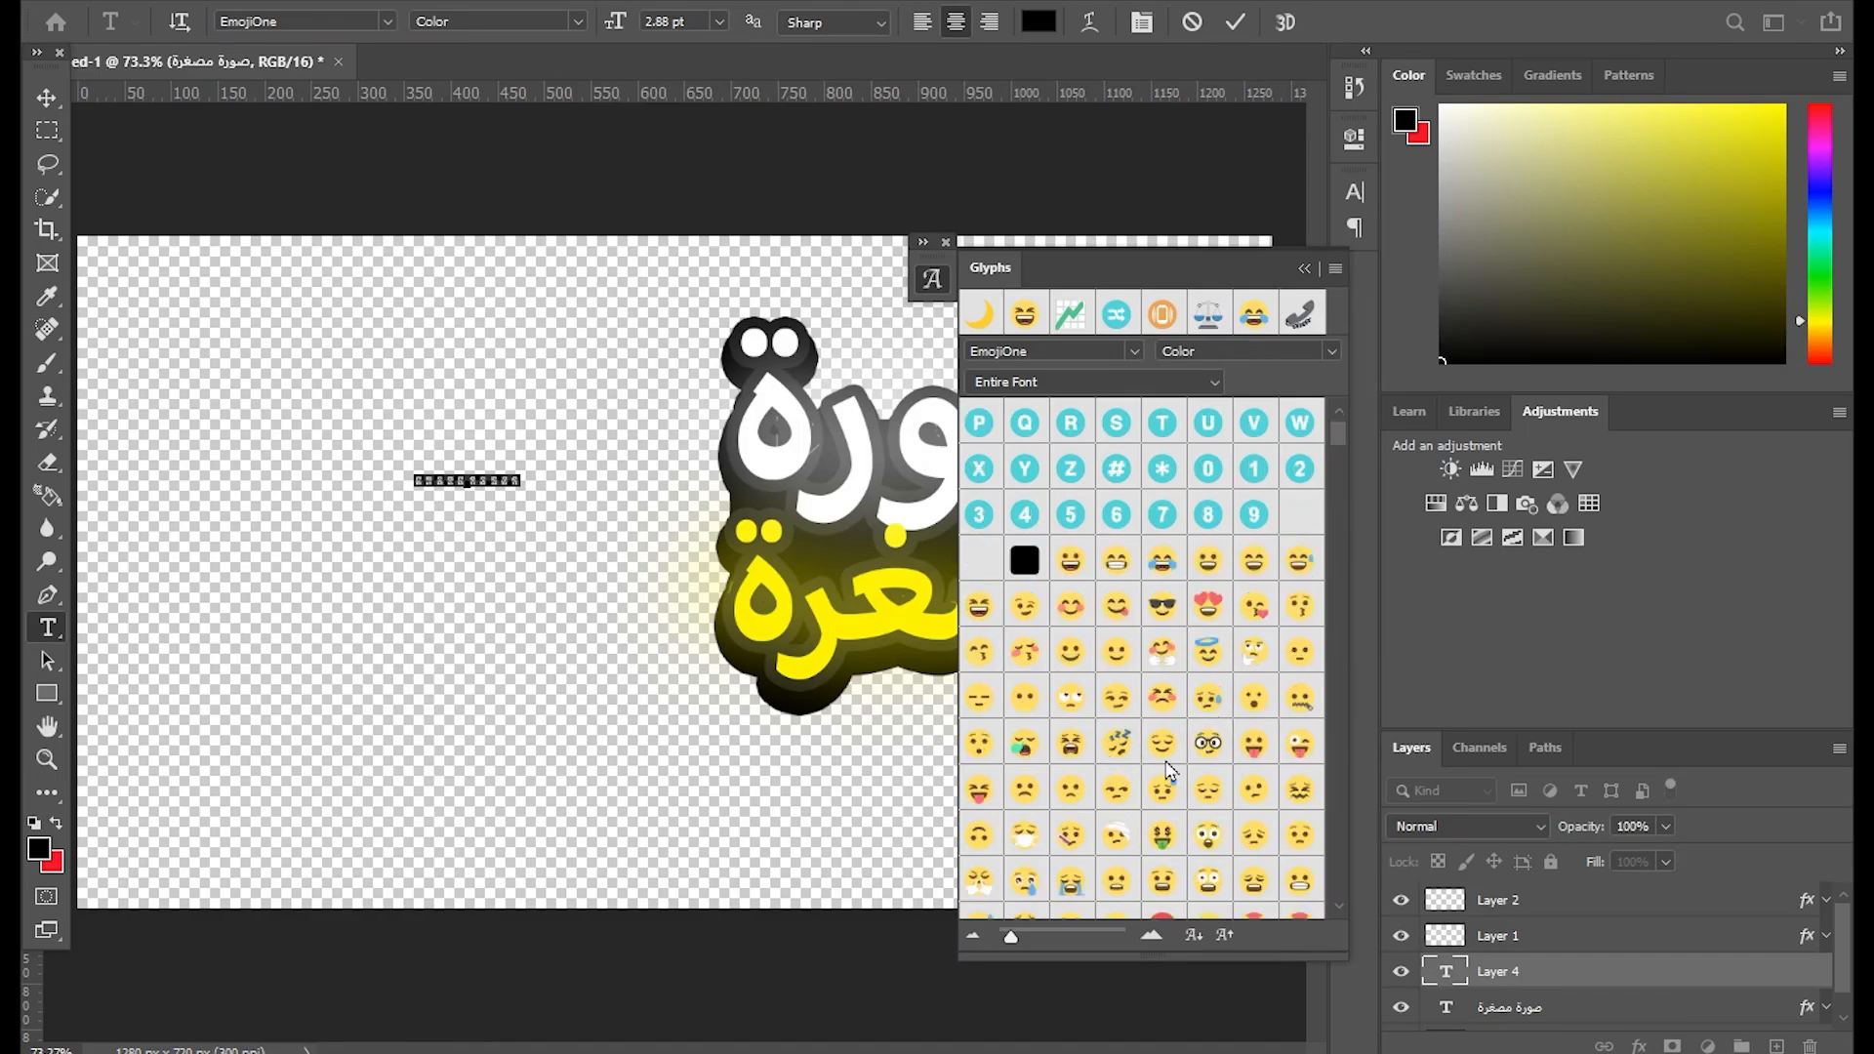
scroll(1228, 781, "down", 2)
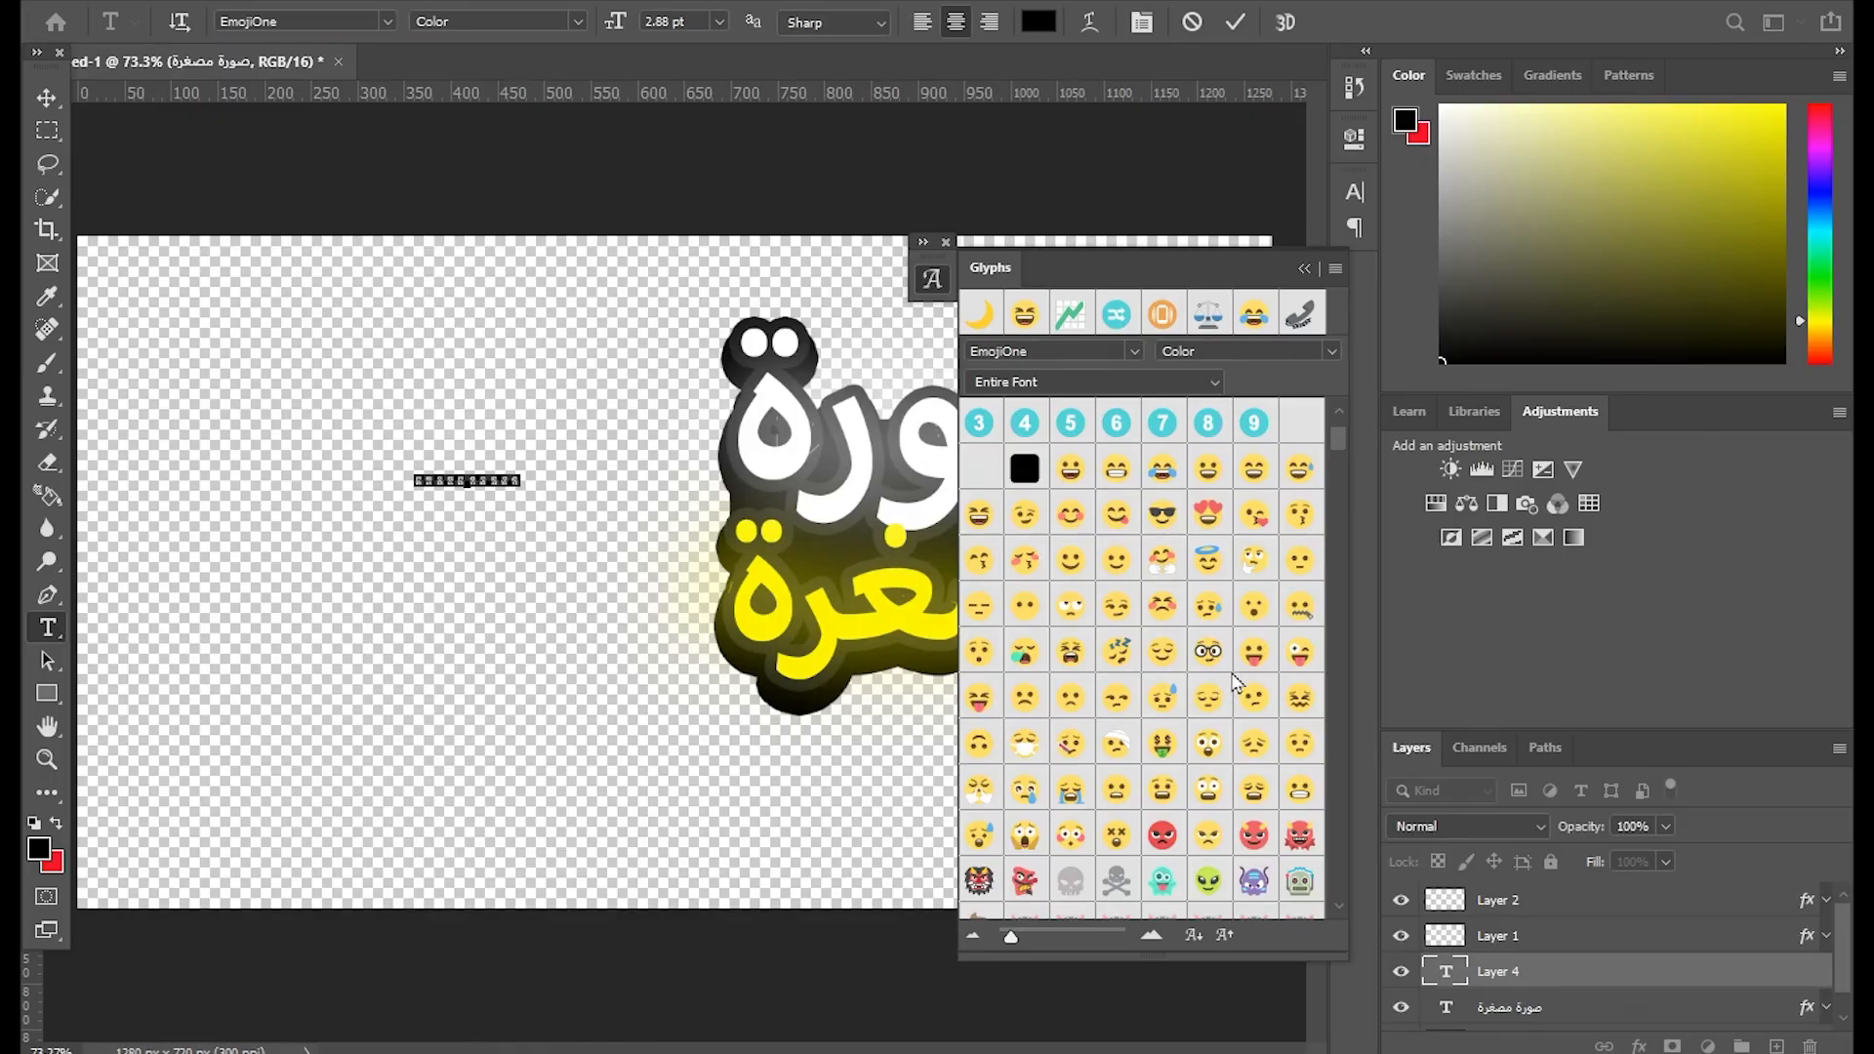
double_click(1164, 515)
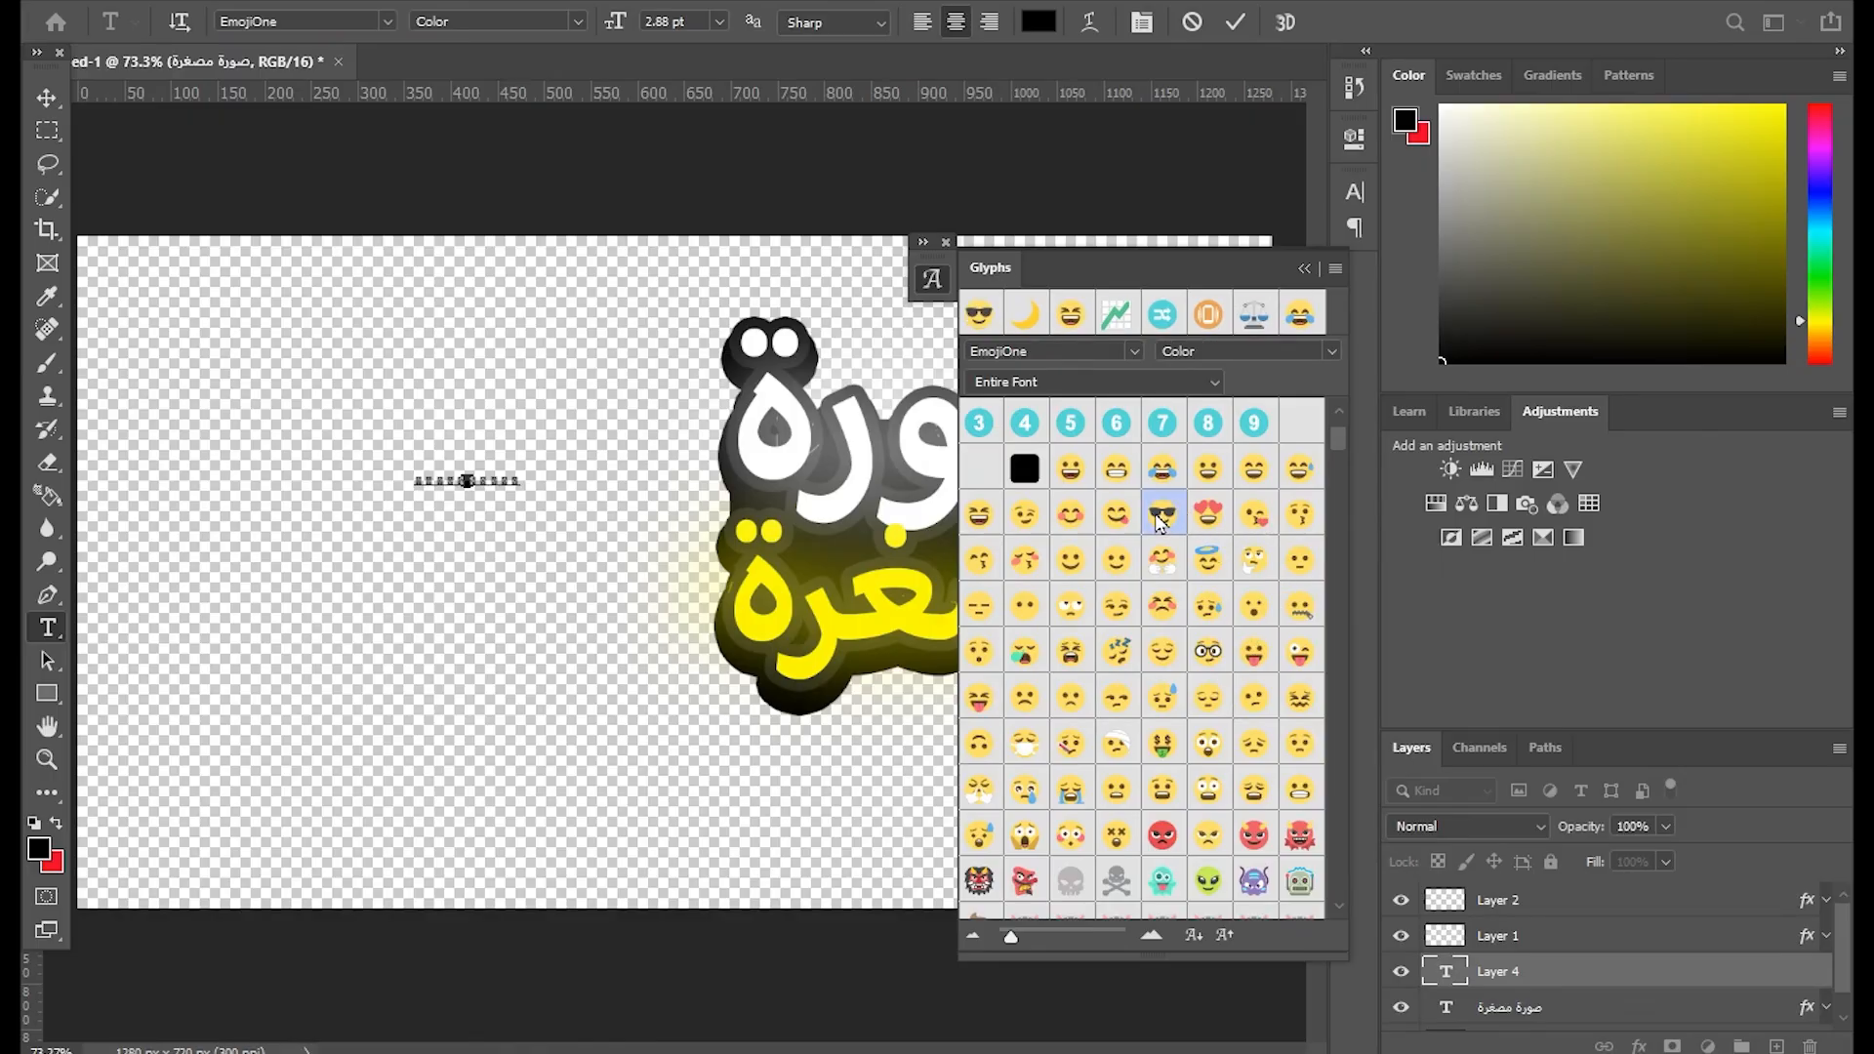
left_click(1306, 270)
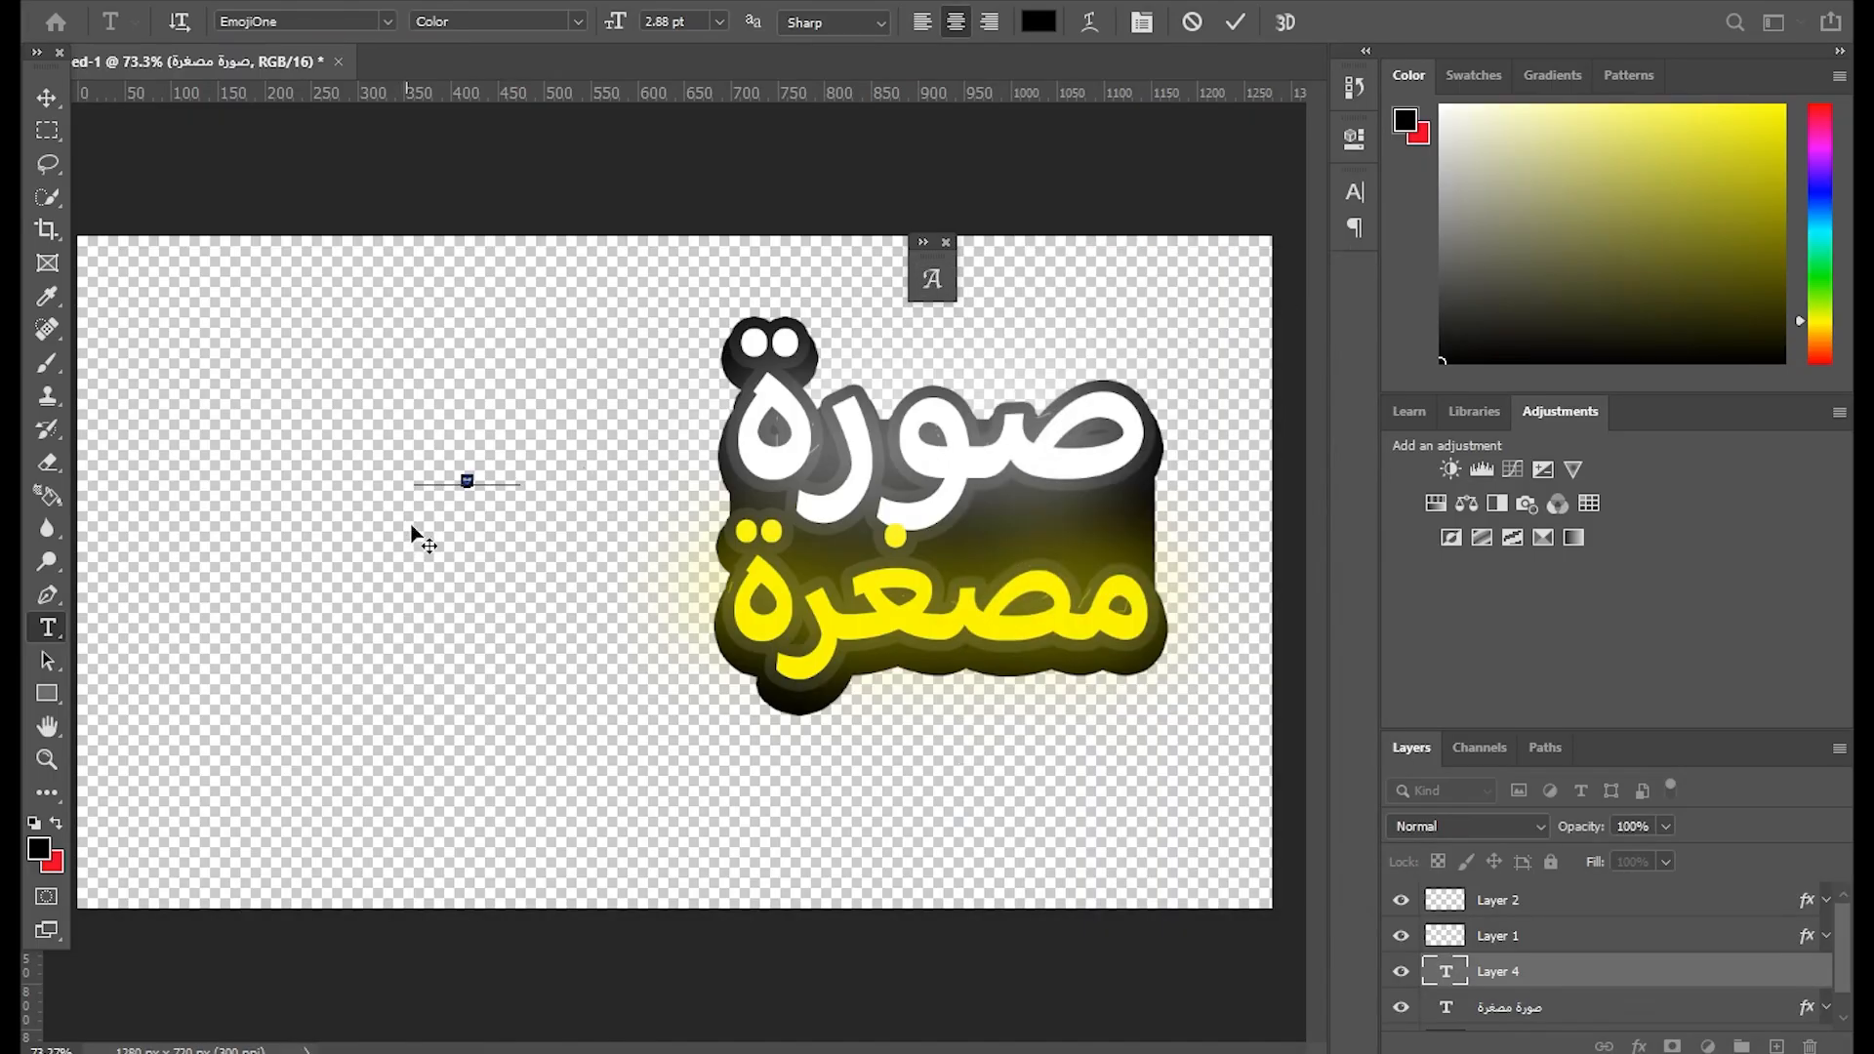
Enlarge the emoji to 54 pt, commit the text and move it next to the left end of the lettering.
type("40")
key("Return")
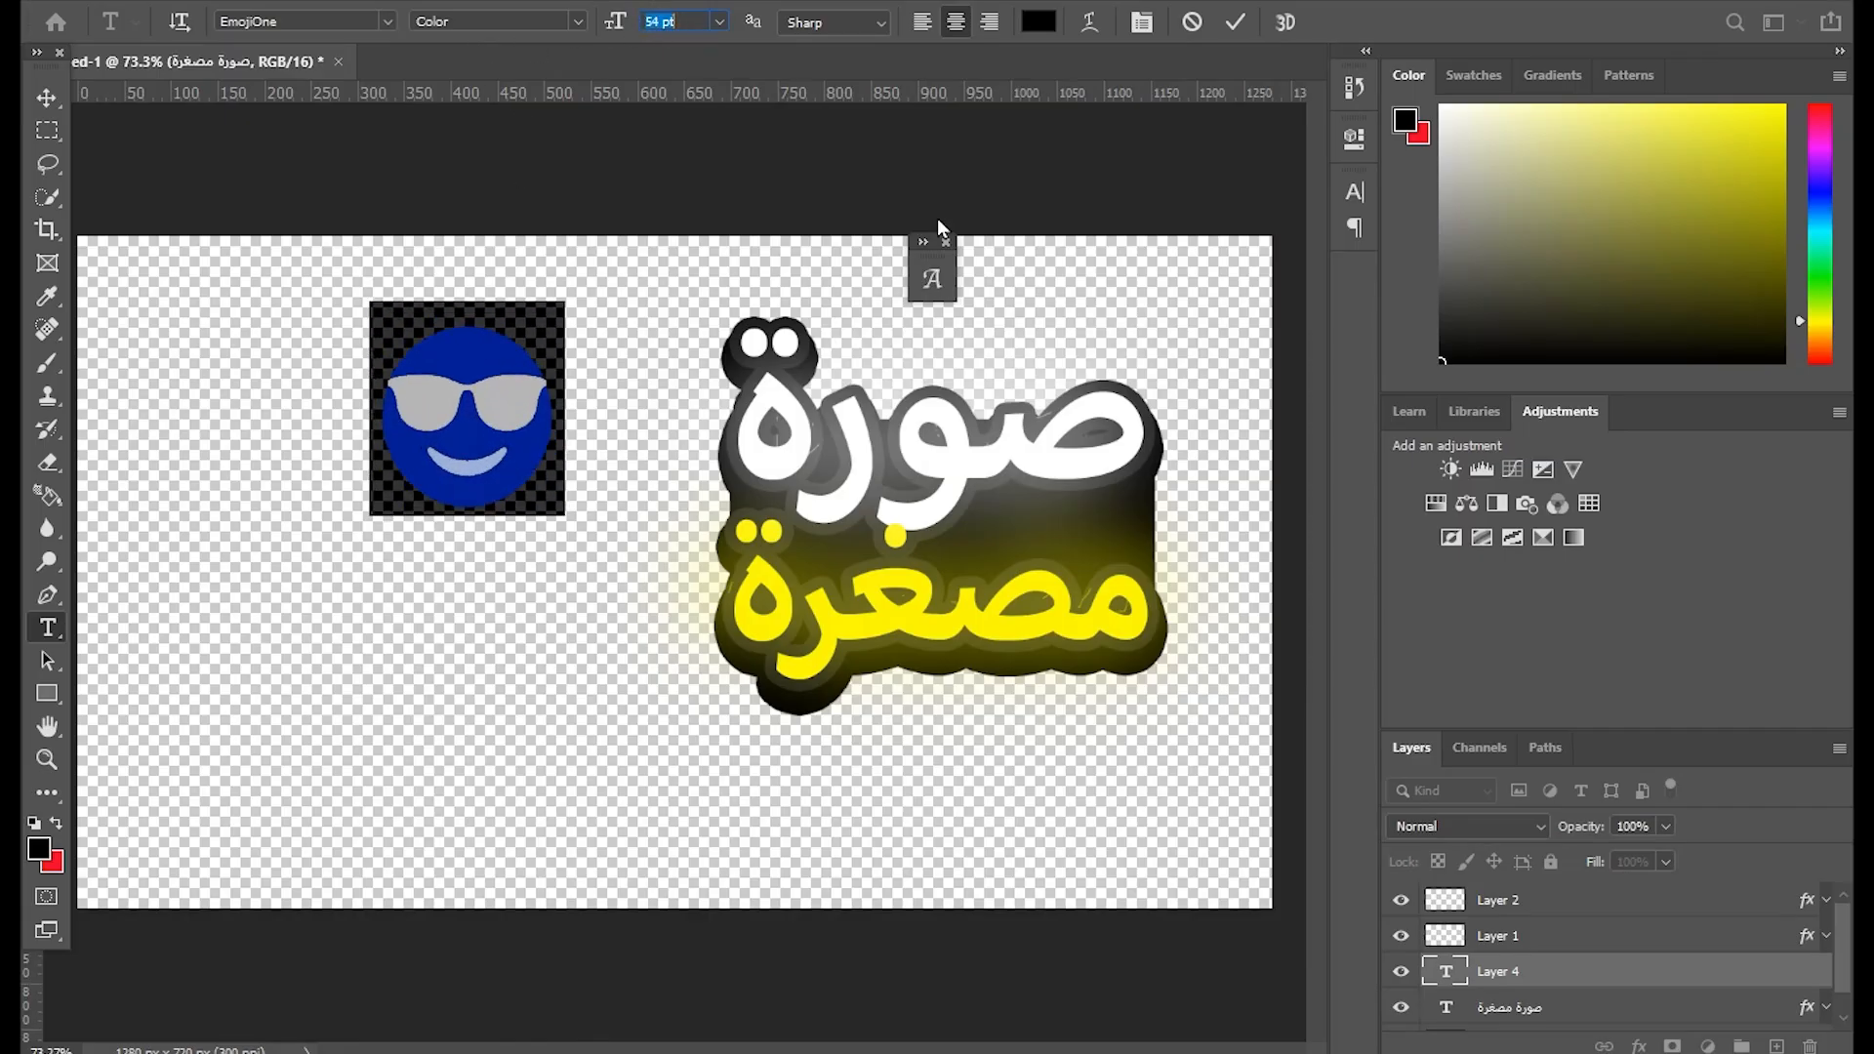
left_click(47, 98)
left_click_drag(455, 395, 695, 529)
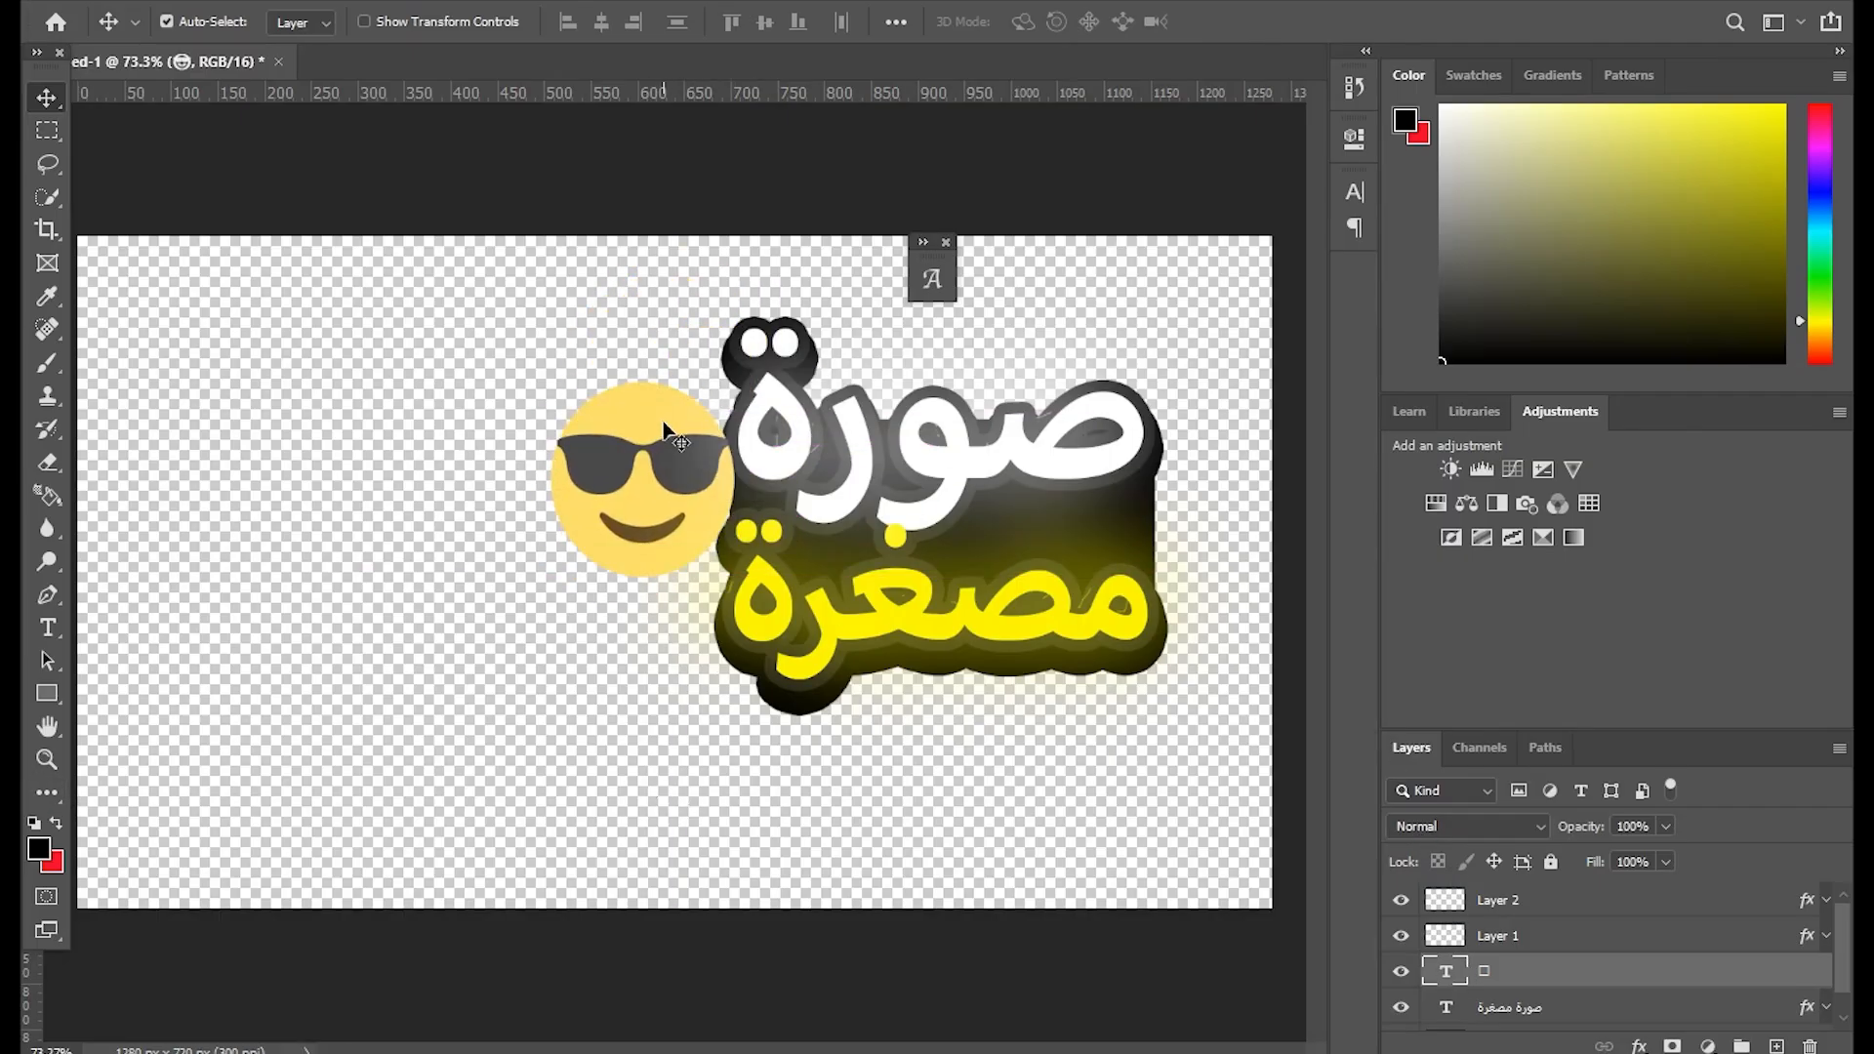
Open the layer style settings for the emoji text layer.
right_click(1462, 965)
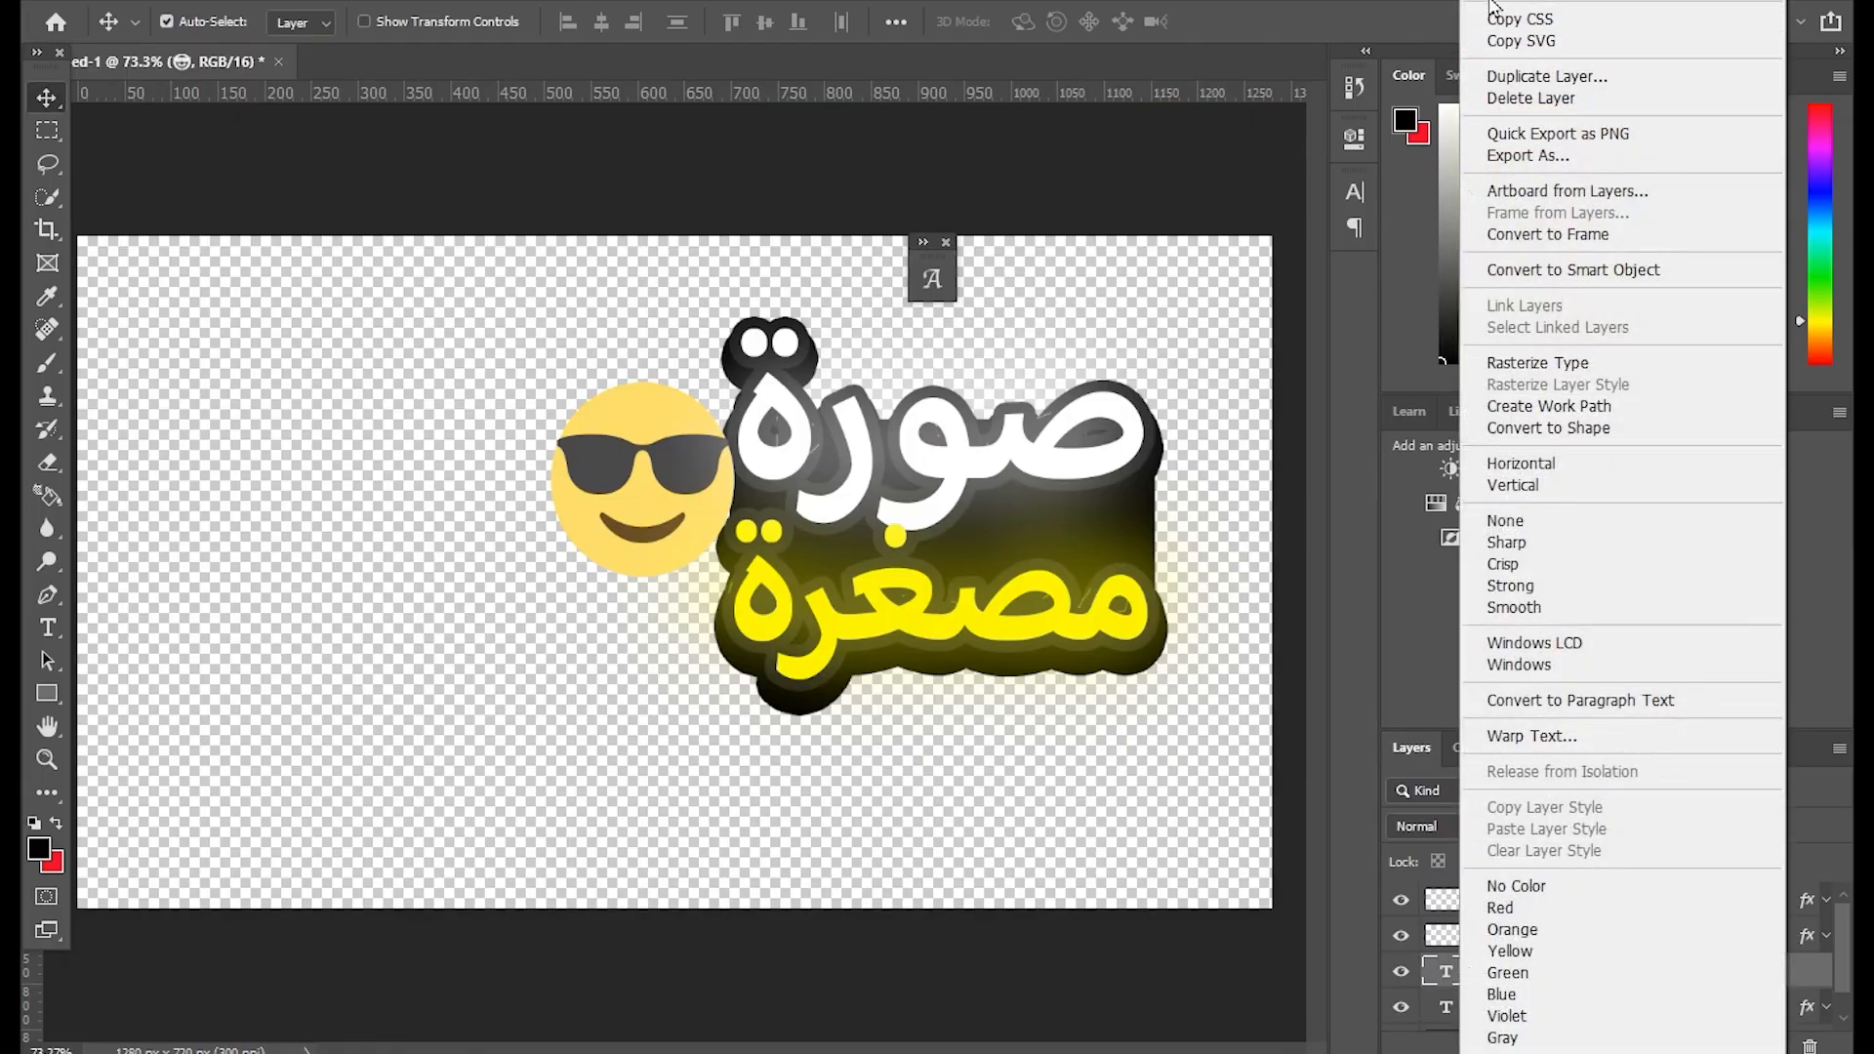
left_click(1257, 162)
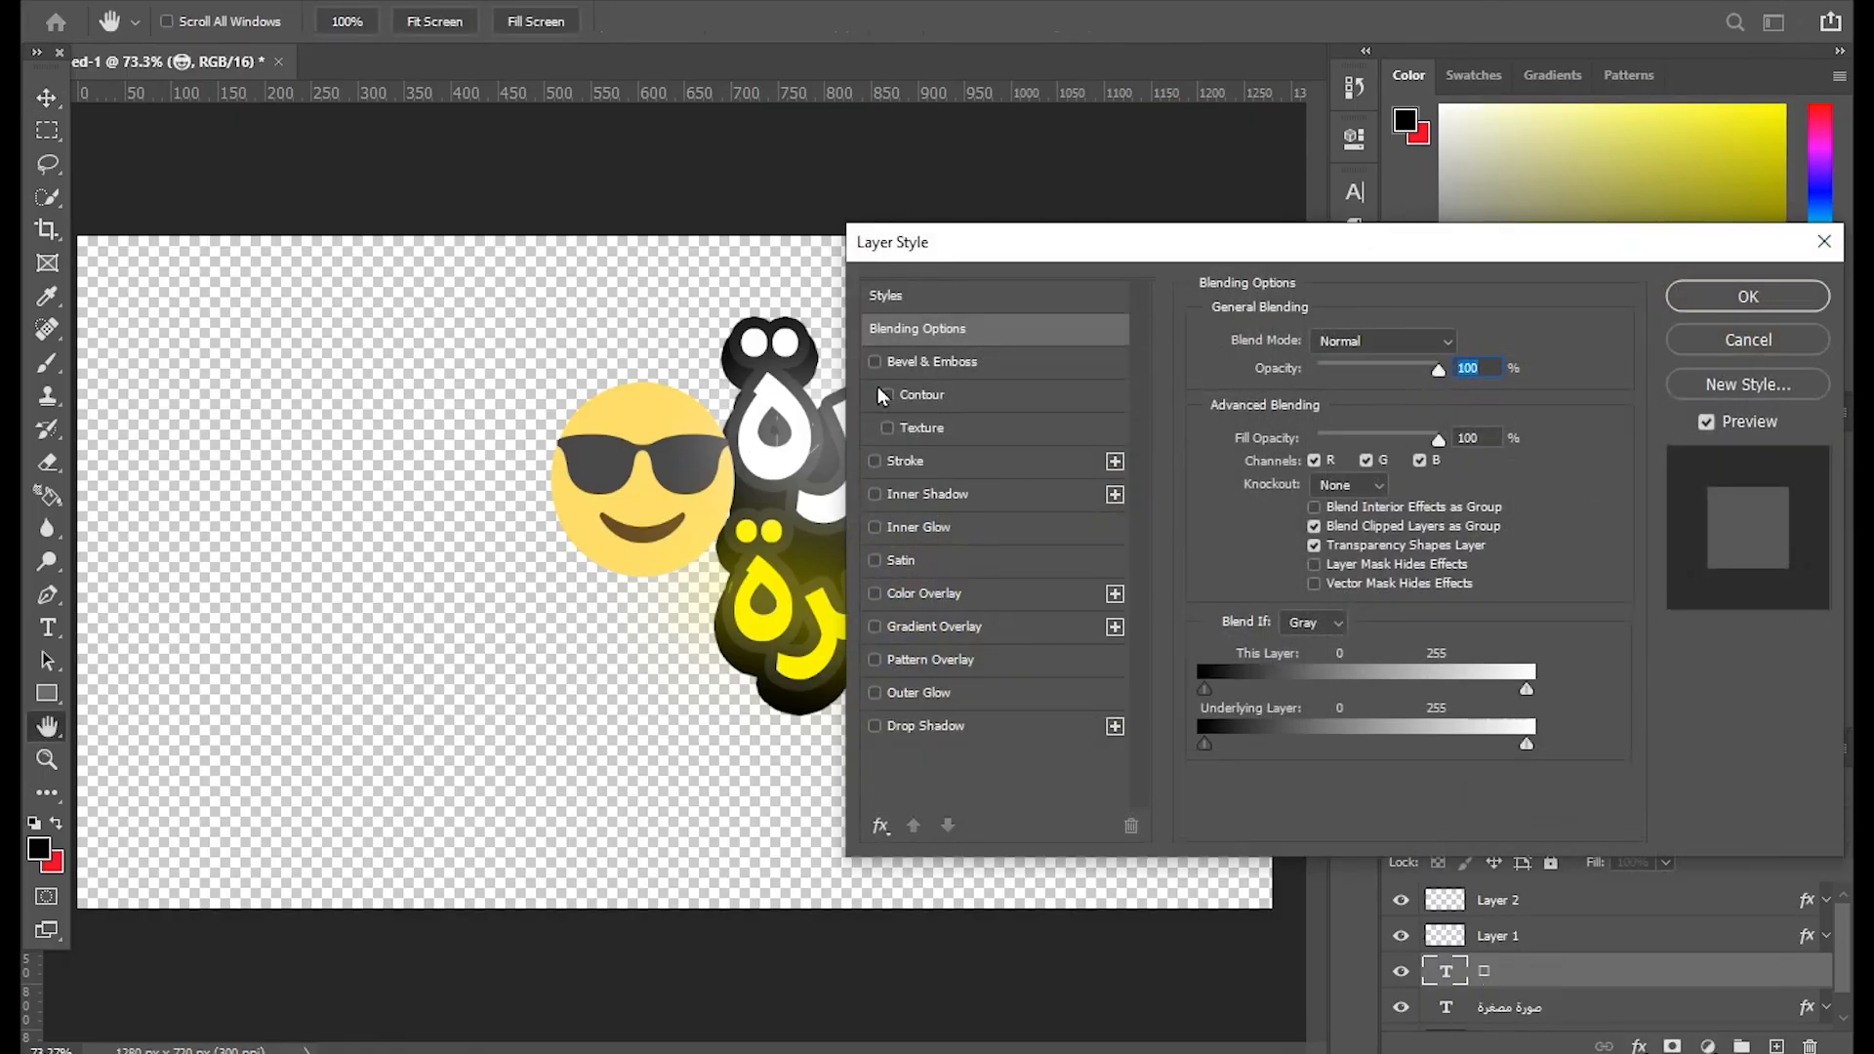
left_click(896, 695)
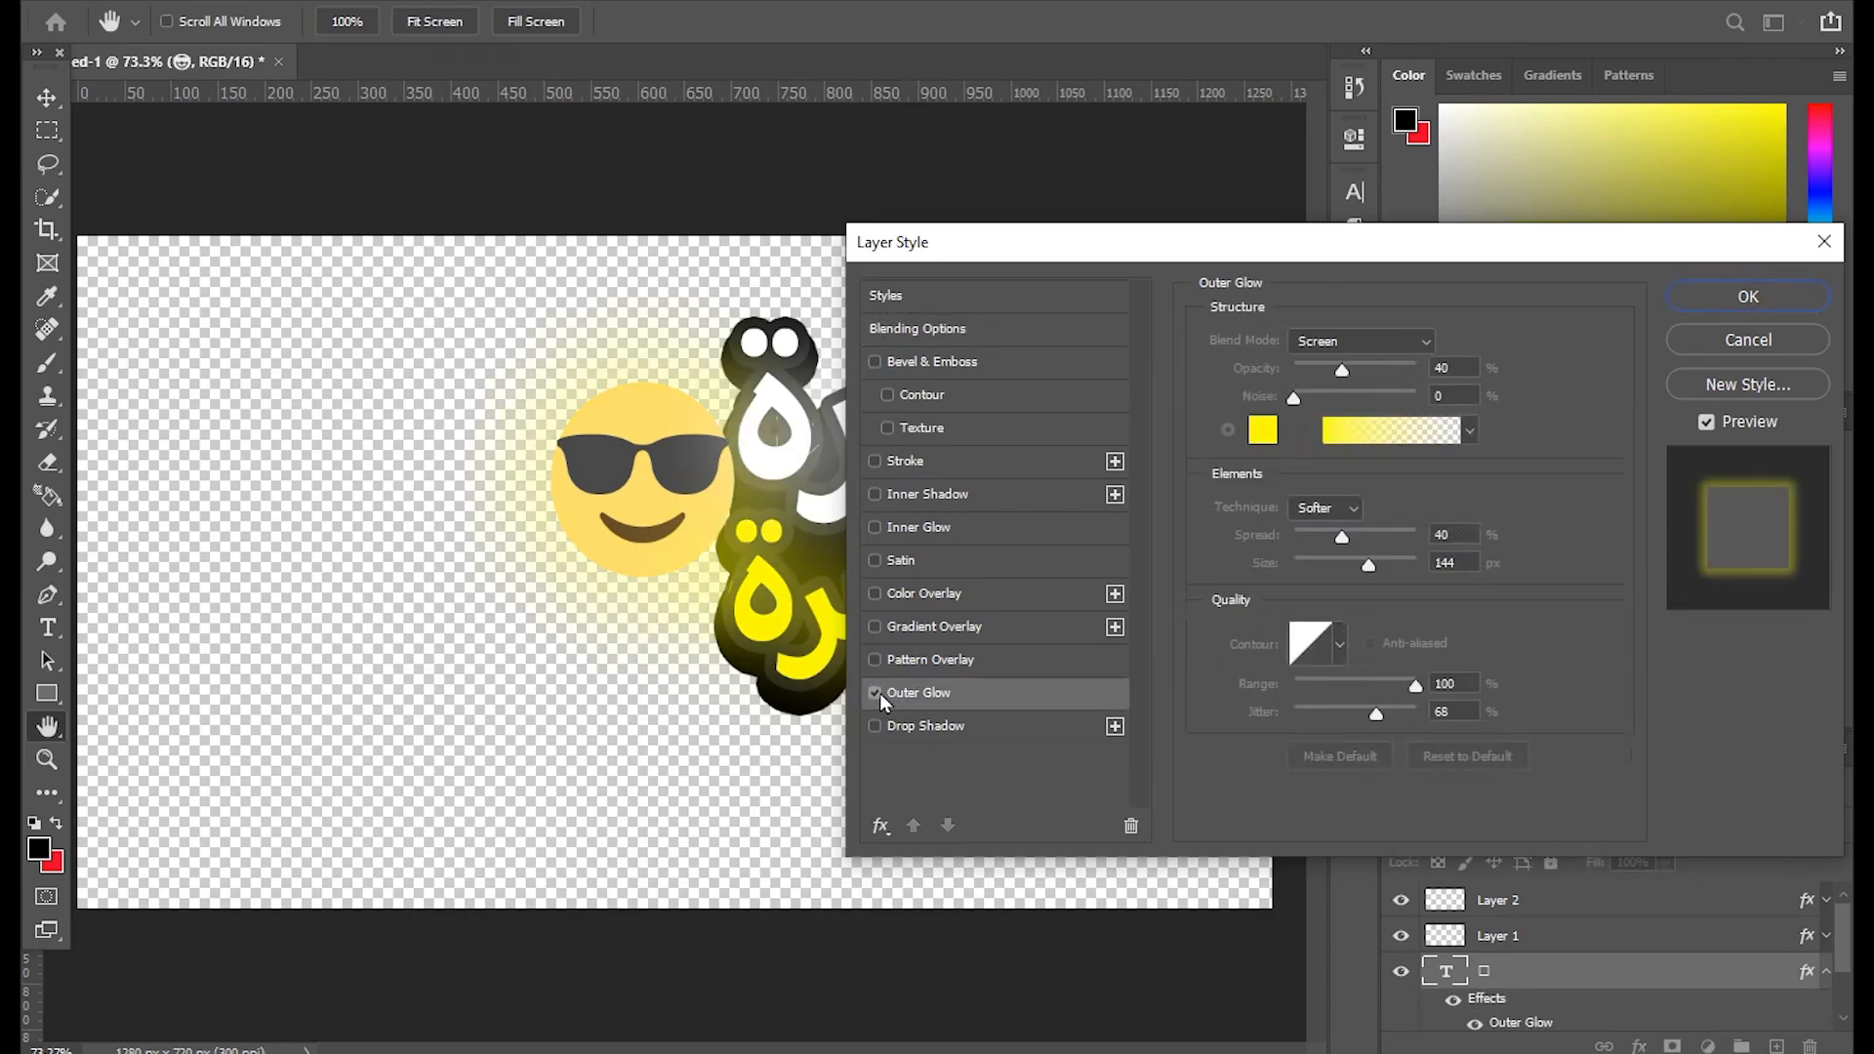
left_click(880, 693)
left_click(882, 658)
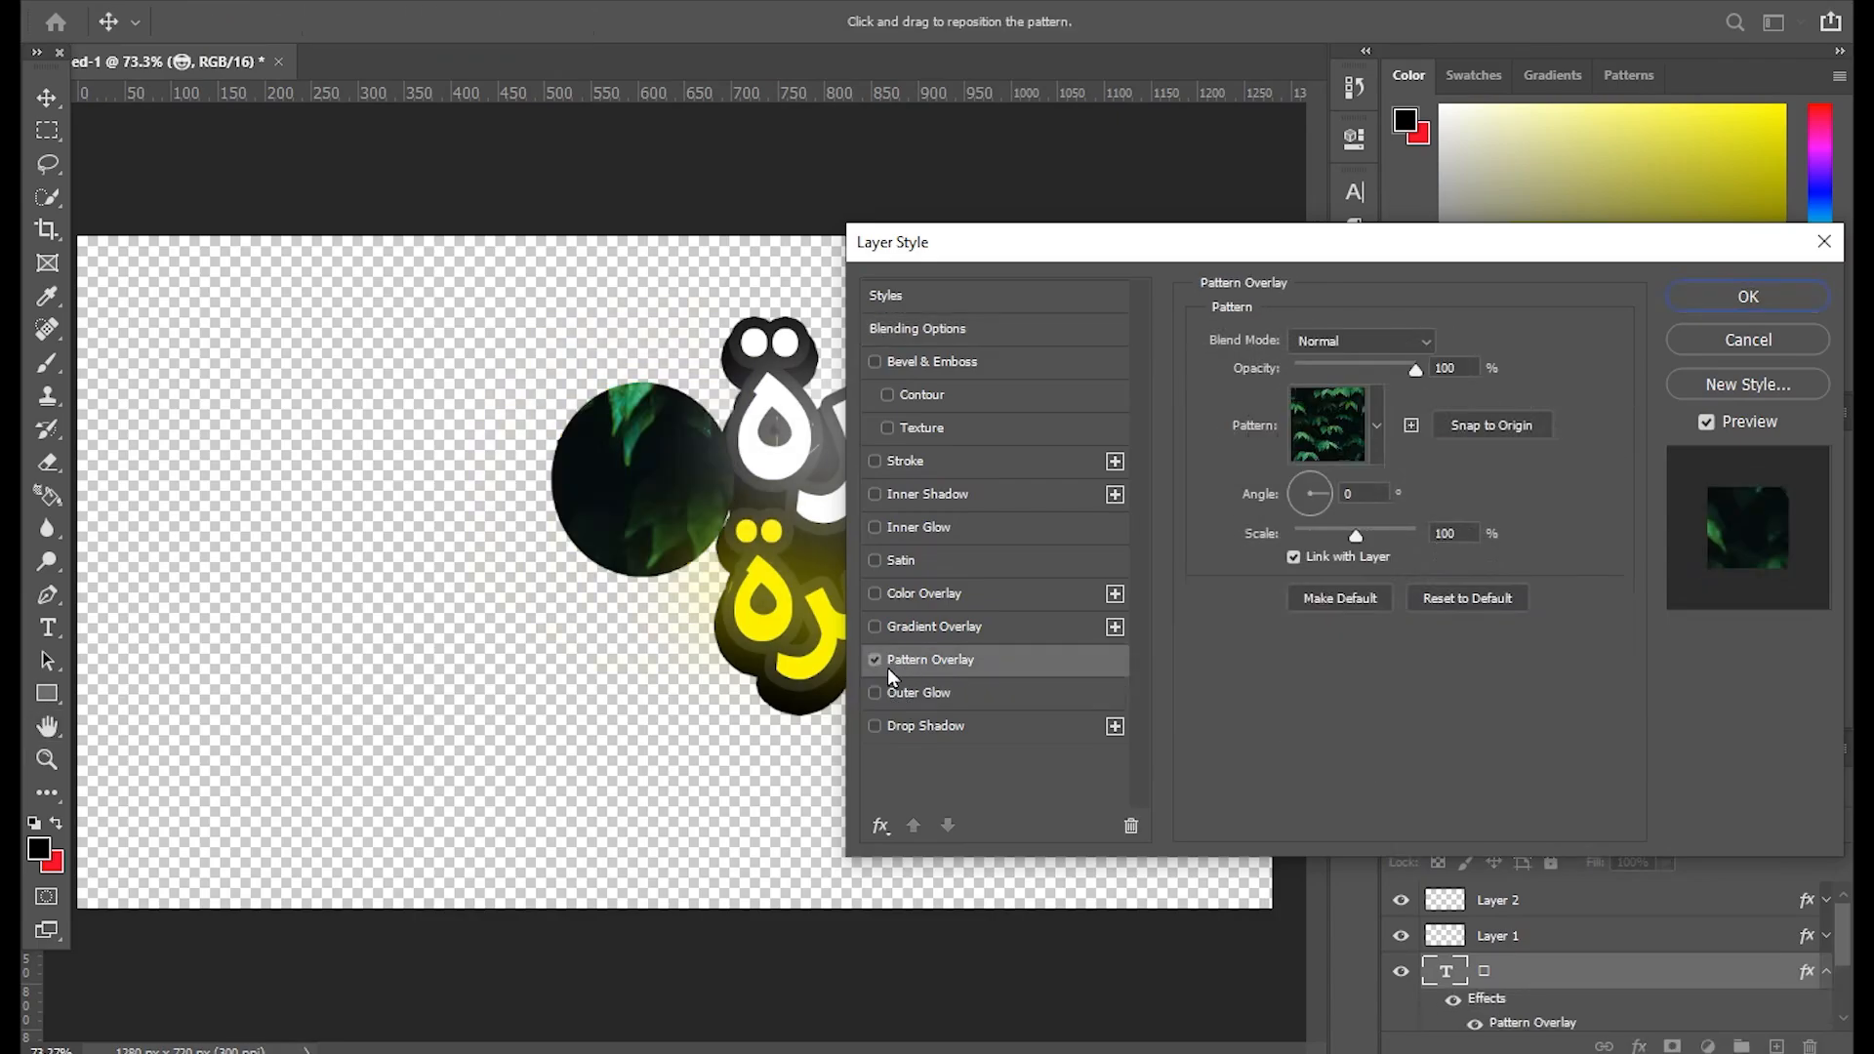
left_click(881, 664)
Add a black Stroke around the sunglasses emoji and apply the layer style.
left_click(876, 461)
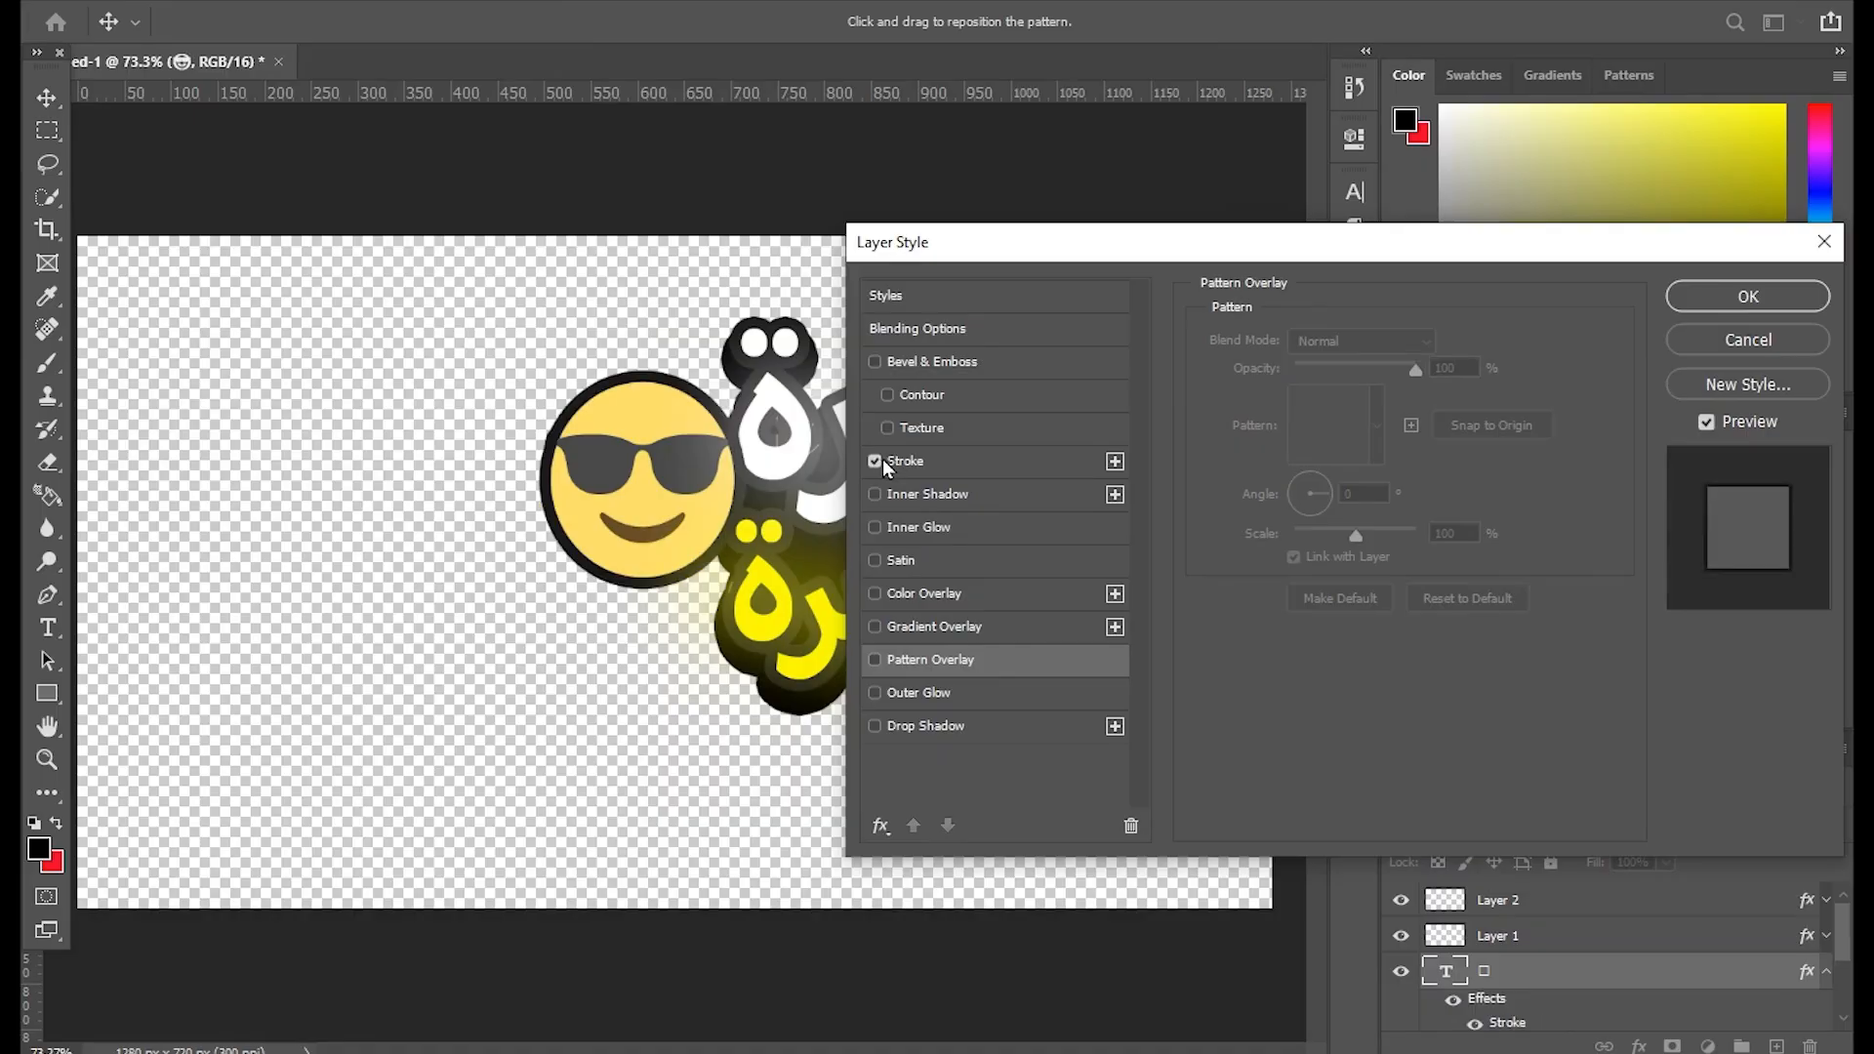
left_click(959, 455)
left_click(1257, 530)
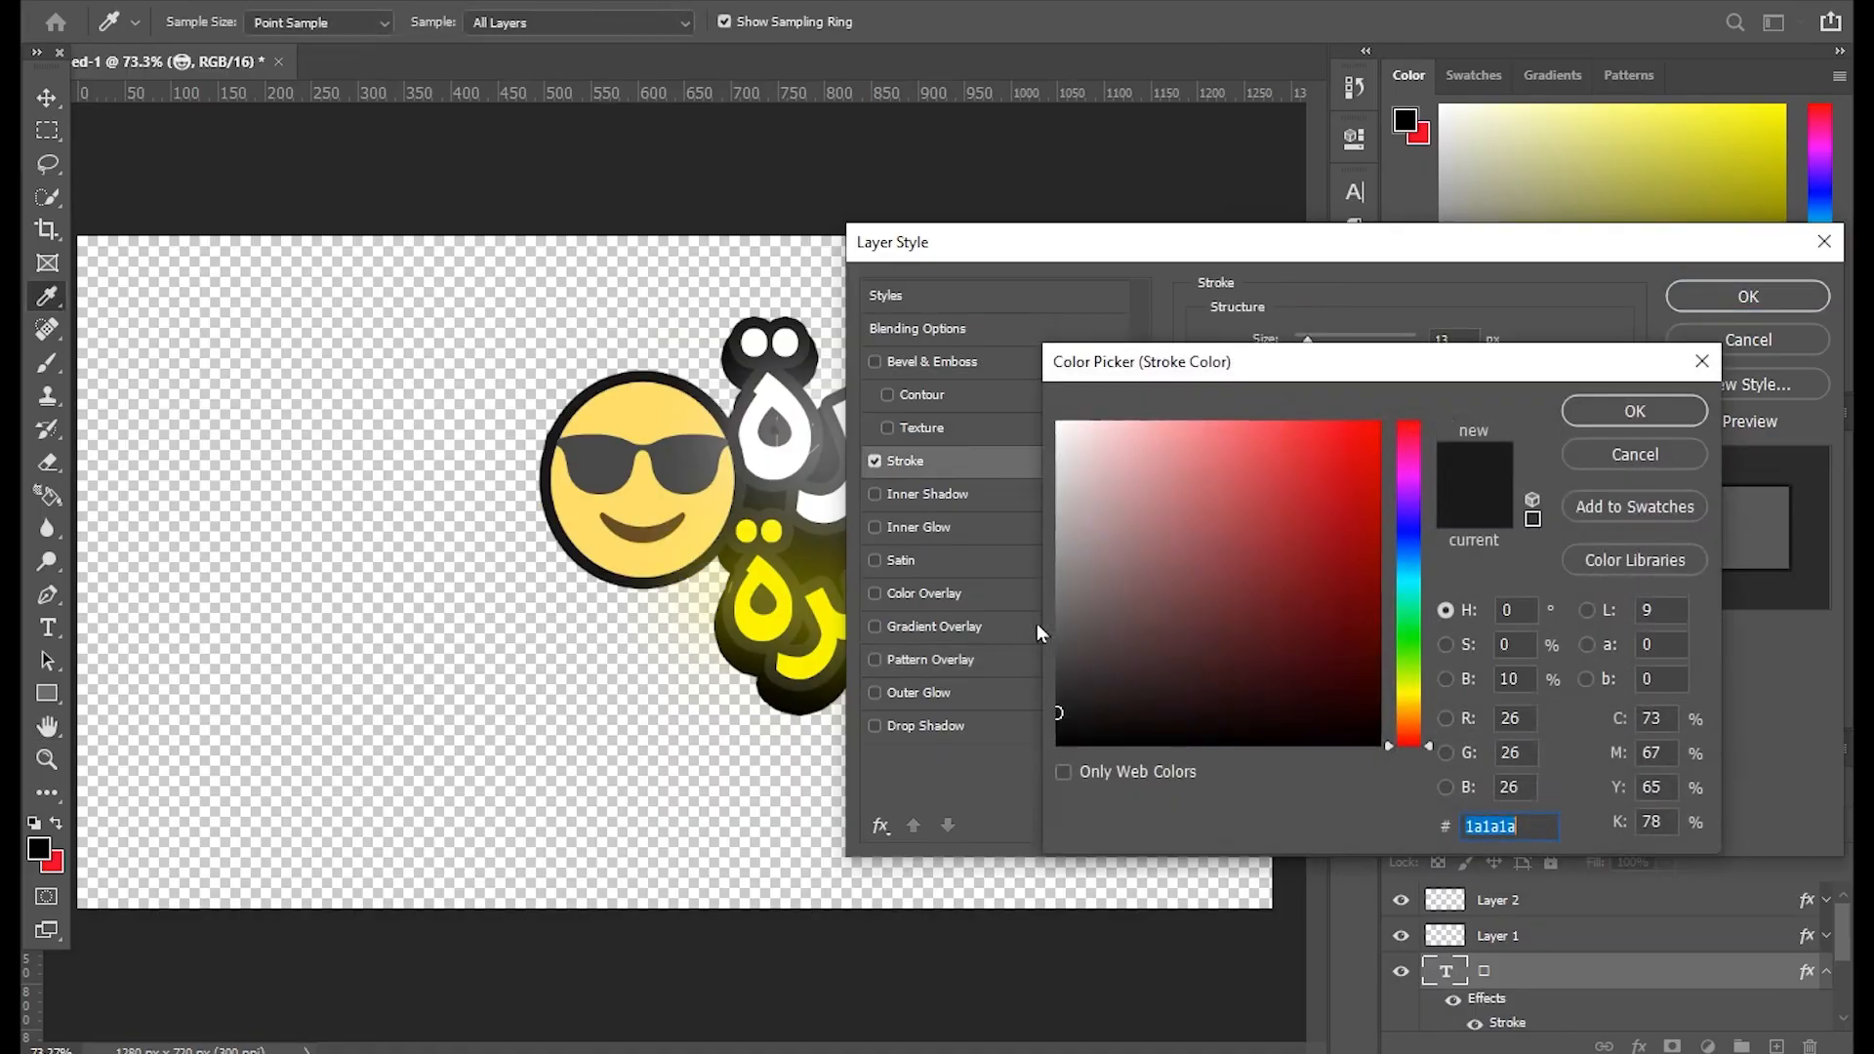
left_click(1626, 411)
left_click(1738, 296)
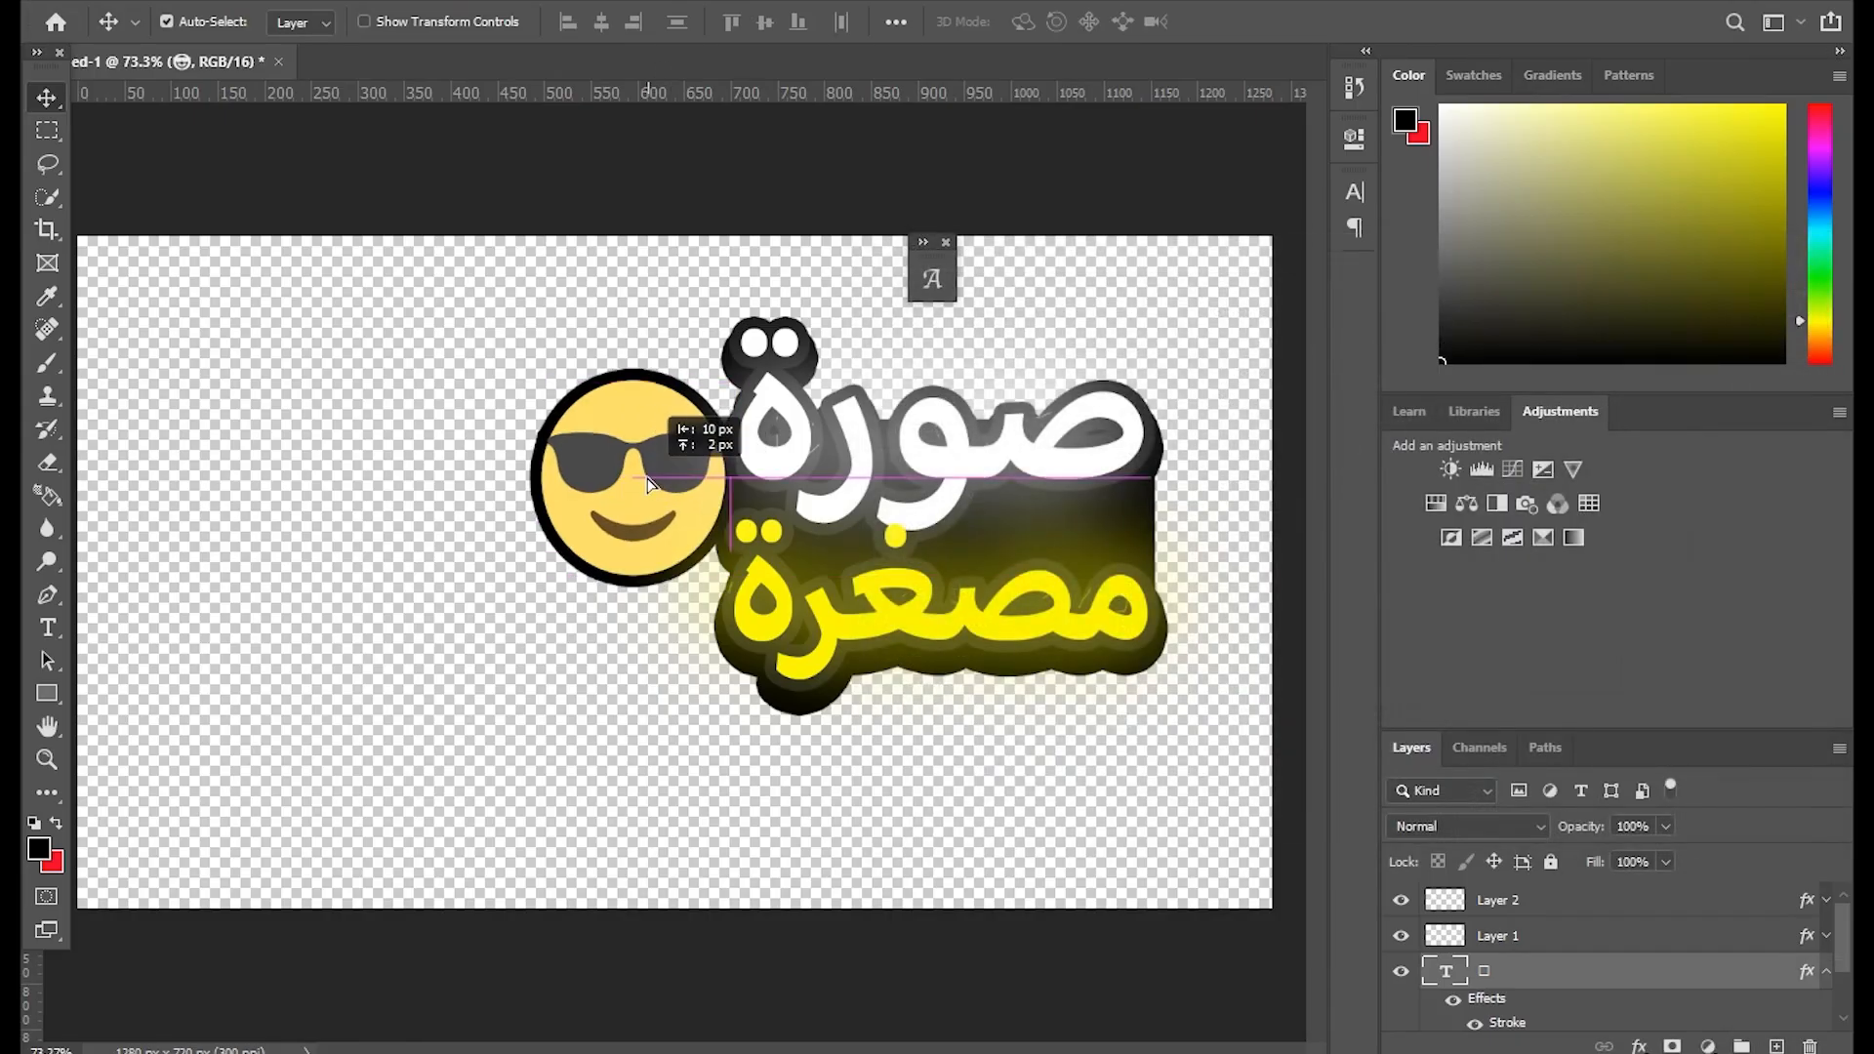
Collapse the emoji layer's effects in the layer list.
left_click(43, 762)
left_click_drag(703, 555, 738, 539)
right_click(616, 549)
left_click(674, 565)
right_click(689, 585)
left_click(752, 597)
scroll(1562, 966, "down", 2)
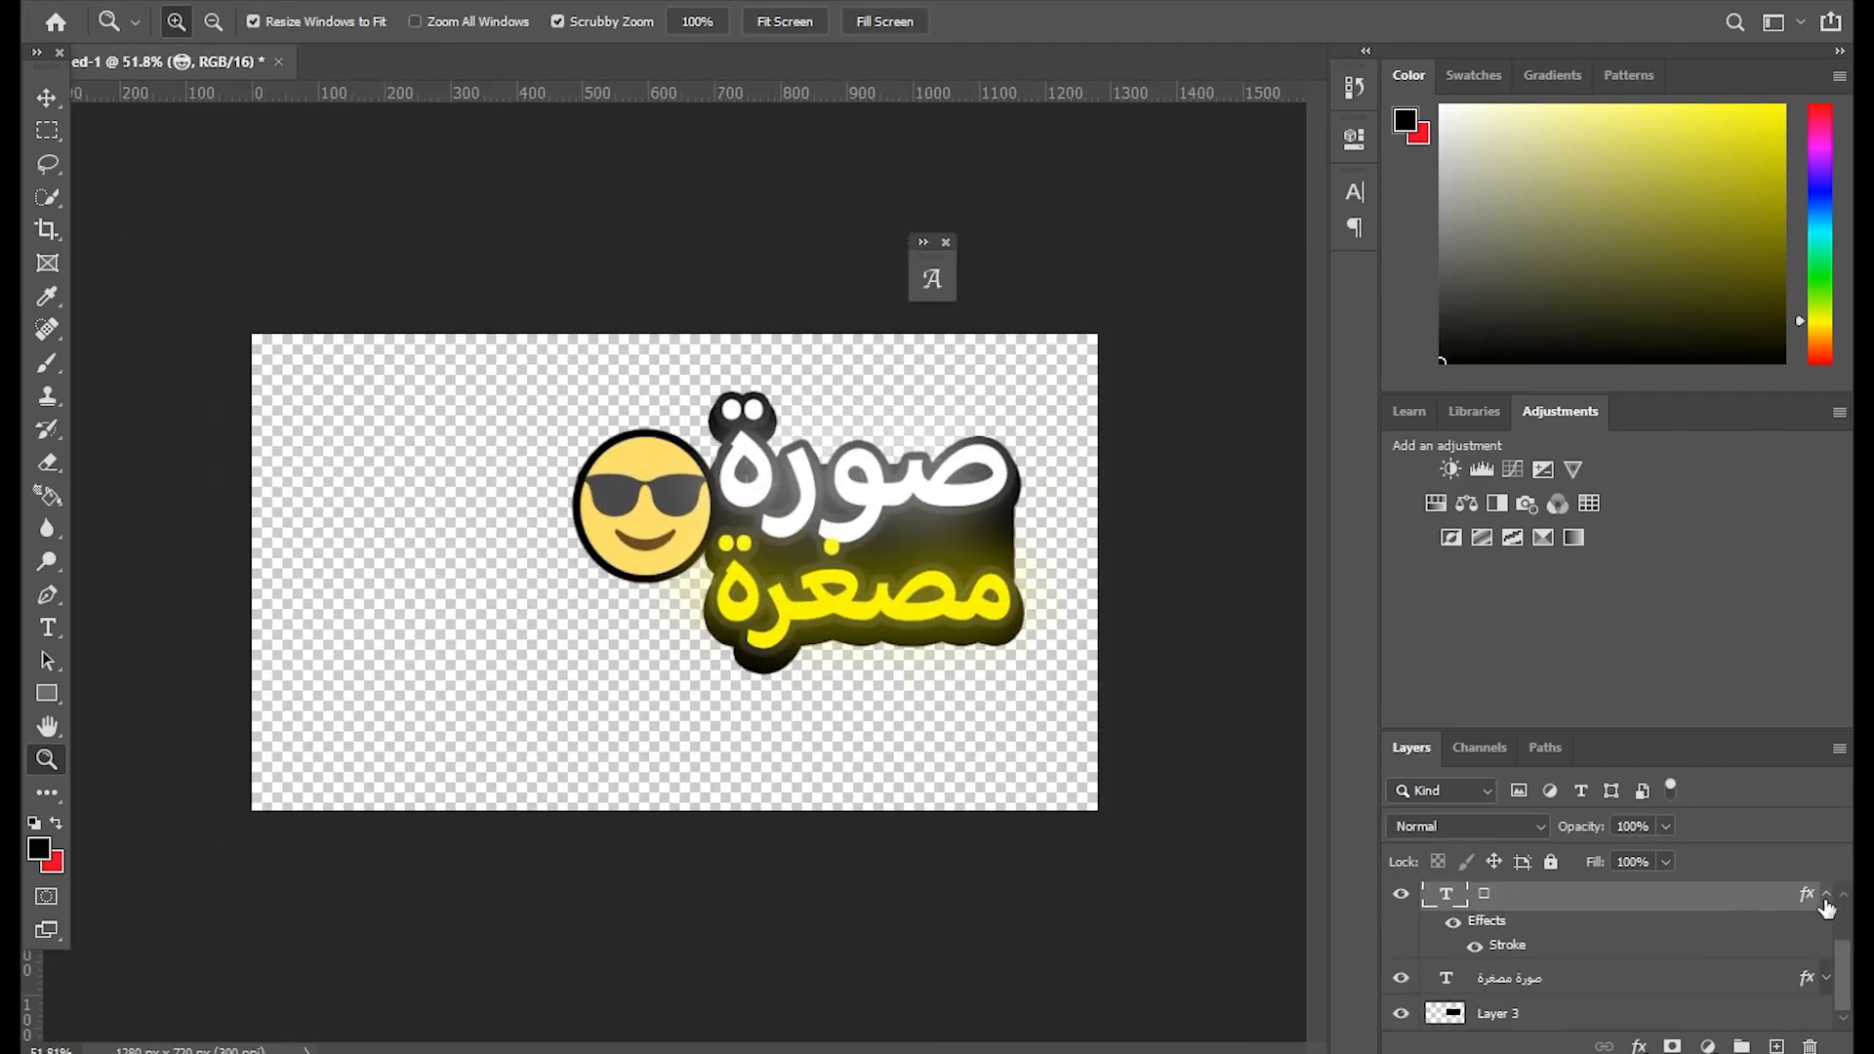
left_click(1825, 896)
left_click(49, 135)
left_click_drag(232, 272, 1330, 1003)
left_click(676, 521)
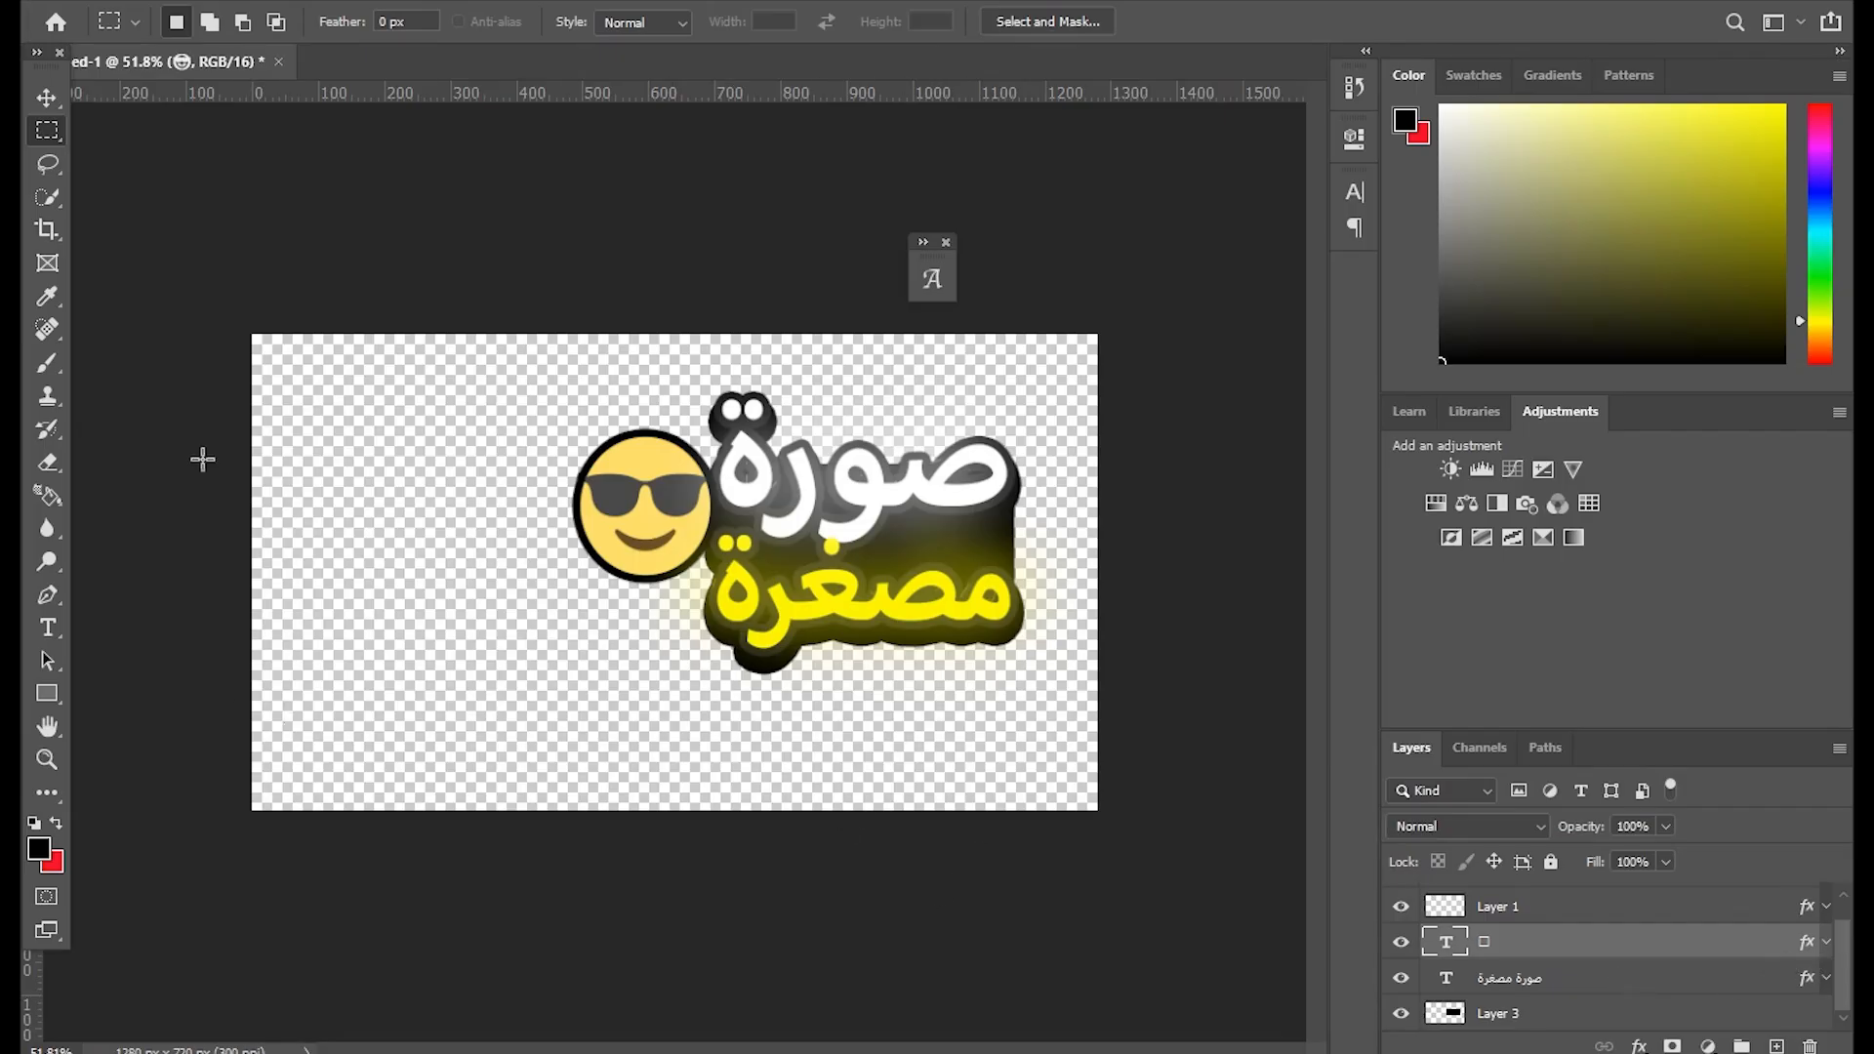
left_click(46, 98)
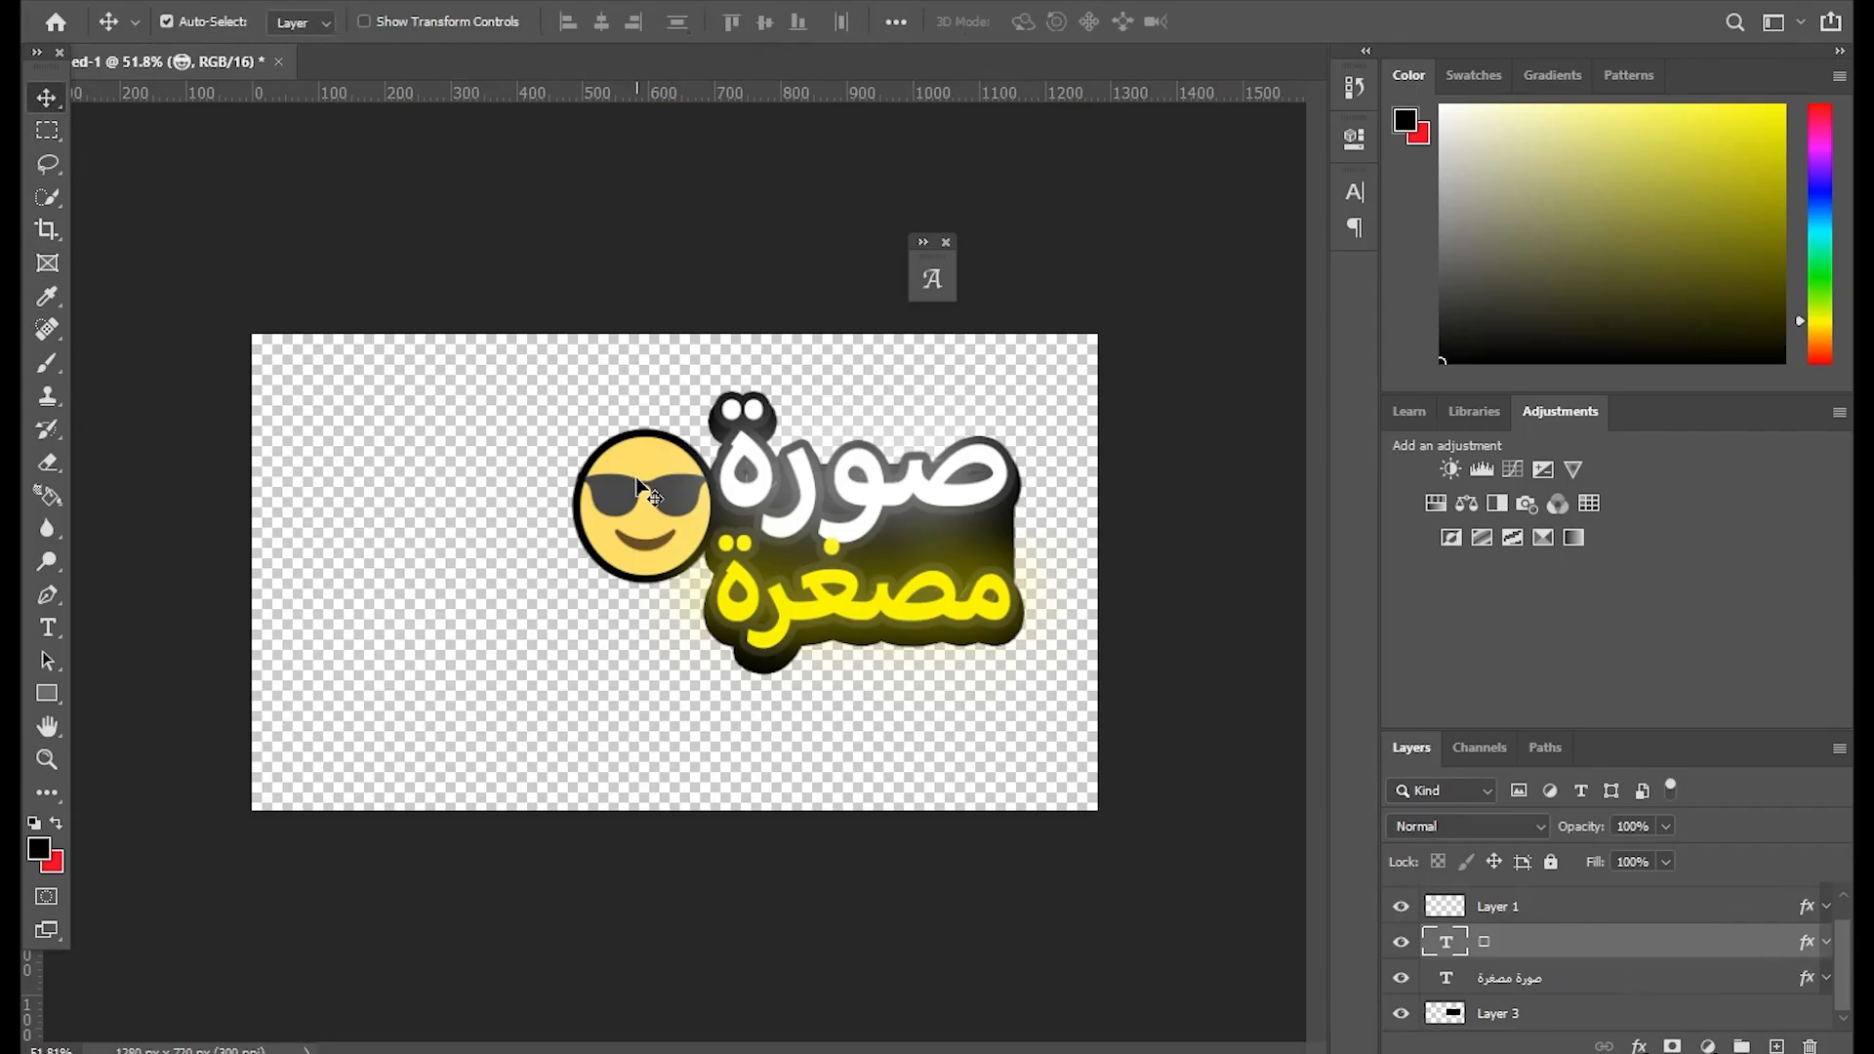